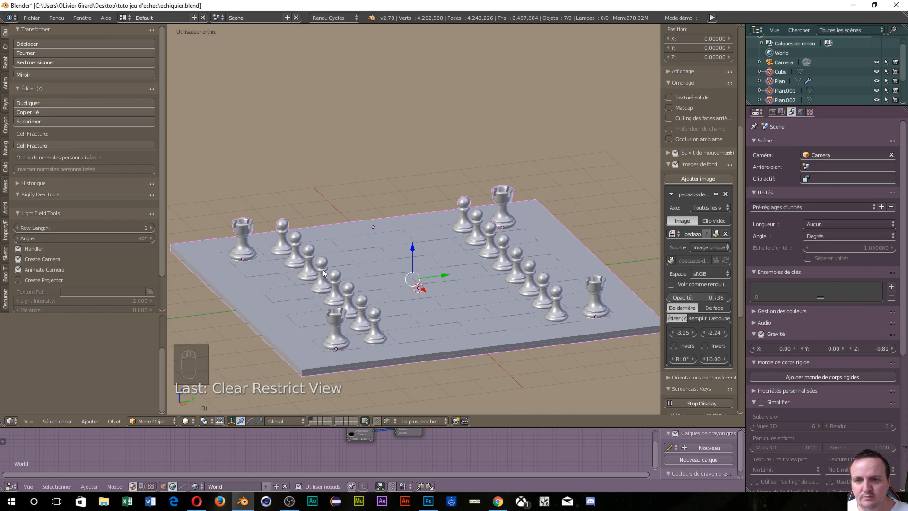
Hide the chessboard and all the pawns.
right_click(317, 257)
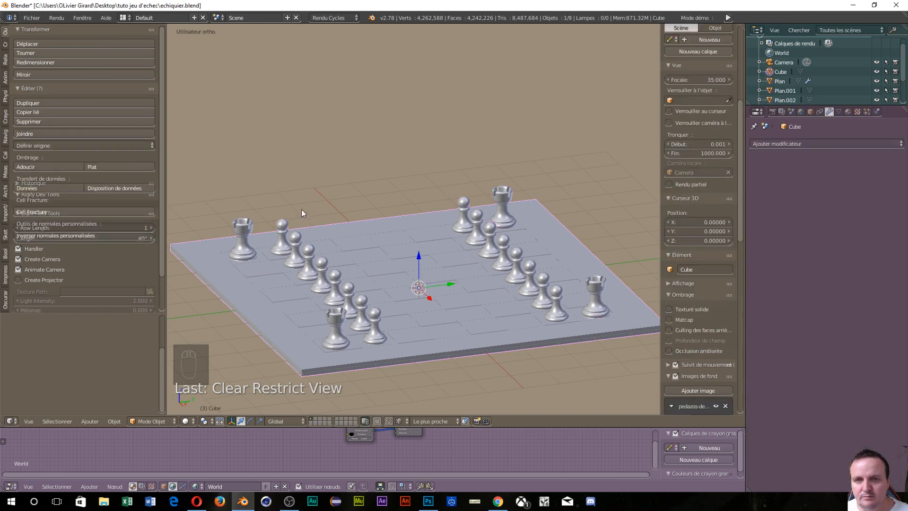
key("h")
key("h")
key("h")
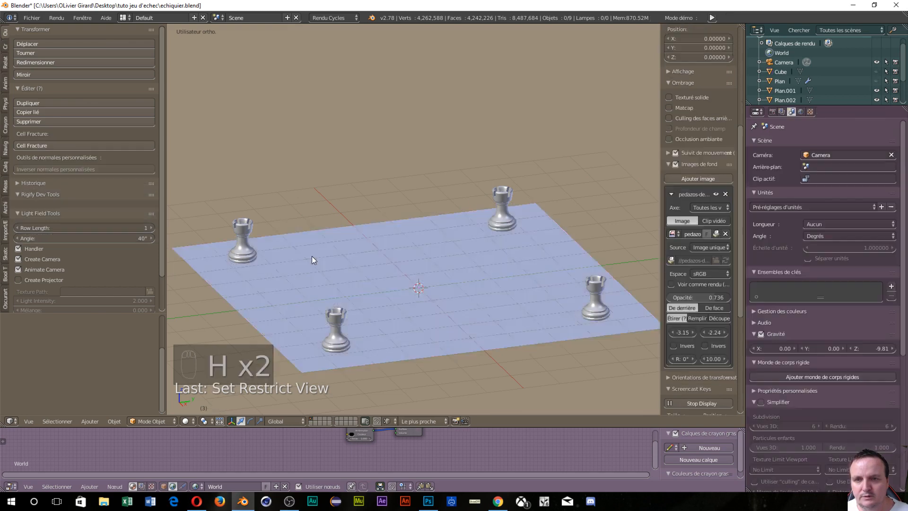
Hide the four rooks at the board's corners.
right_click(257, 254)
key("h")
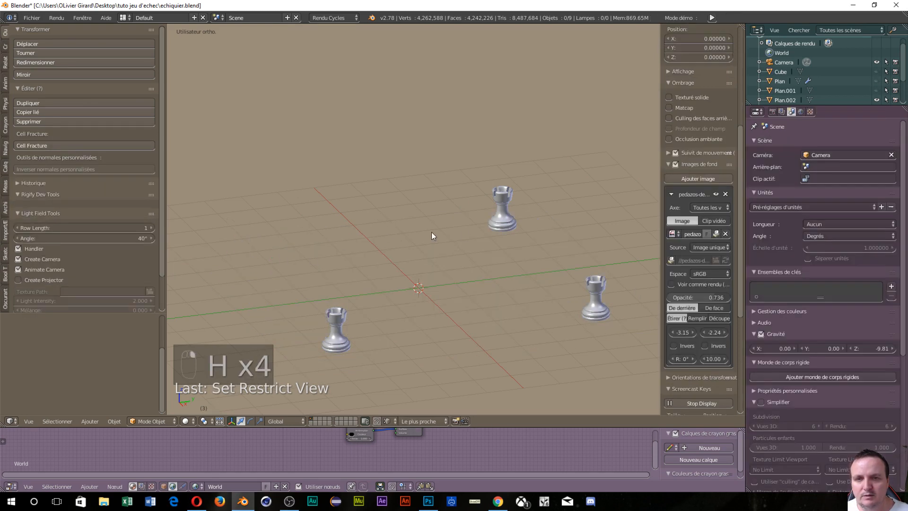
right_click(502, 225)
key("h")
right_click(587, 299)
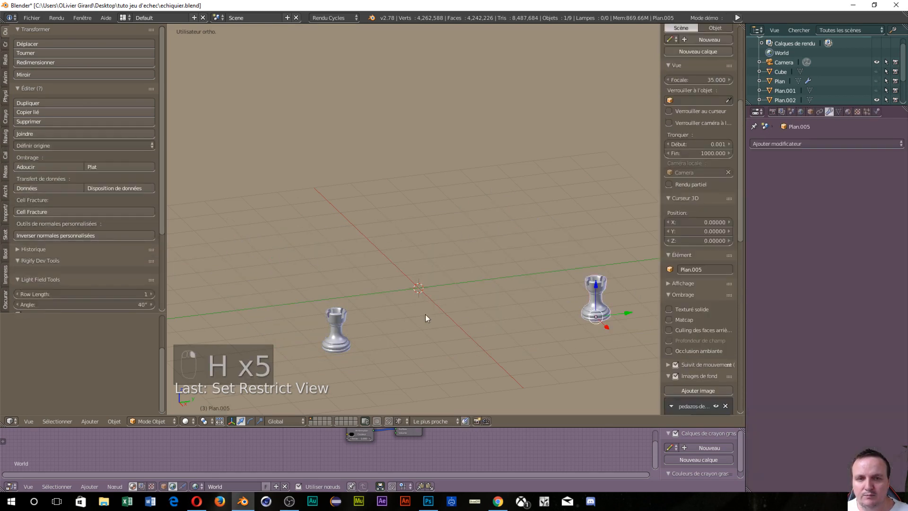
key("h")
right_click(334, 340)
key("h")
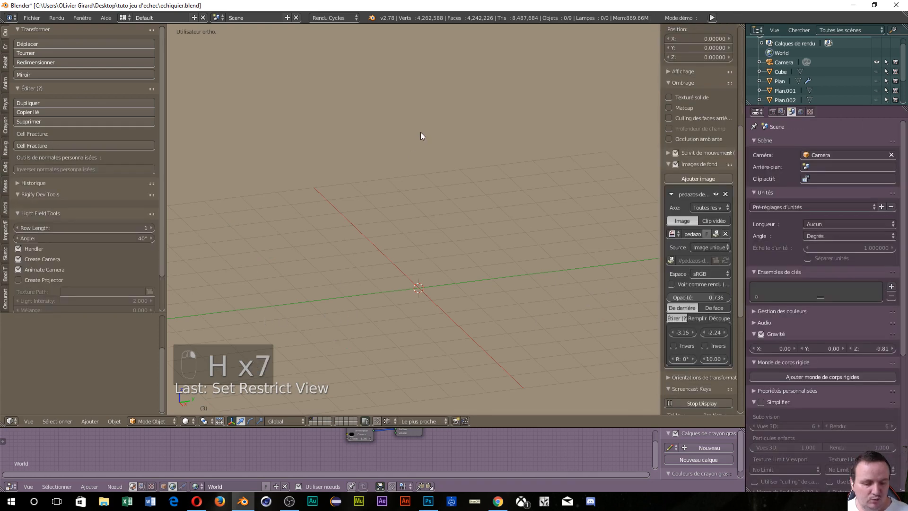
In the front view, add a mesh plane at the 3D cursor under the outlined knight reference.
key("KP_1")
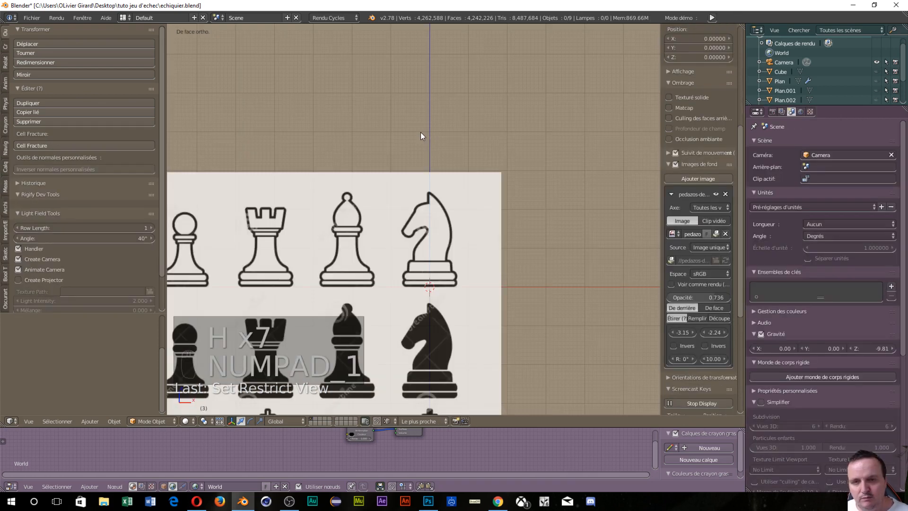
scroll(466, 314, "up", 5)
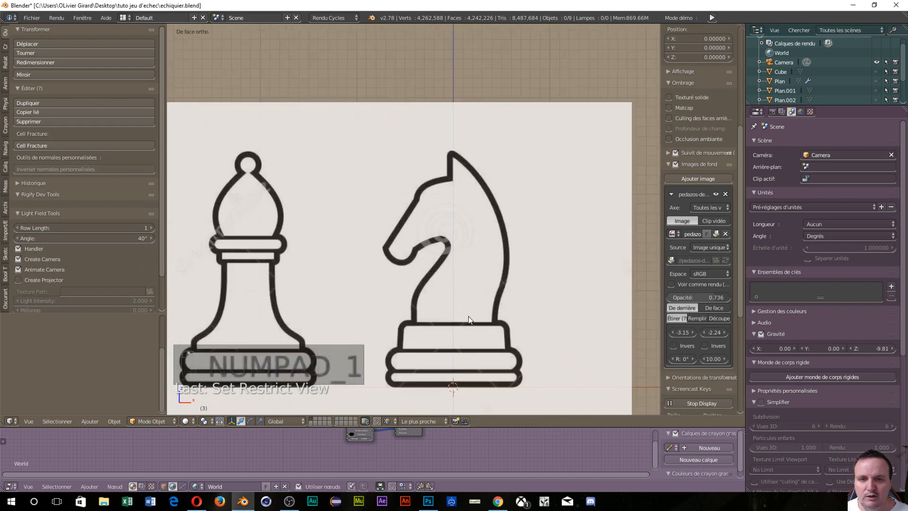
middle_click_drag(464, 313, 398, 251, "shift")
scroll(426, 281, "up", 3)
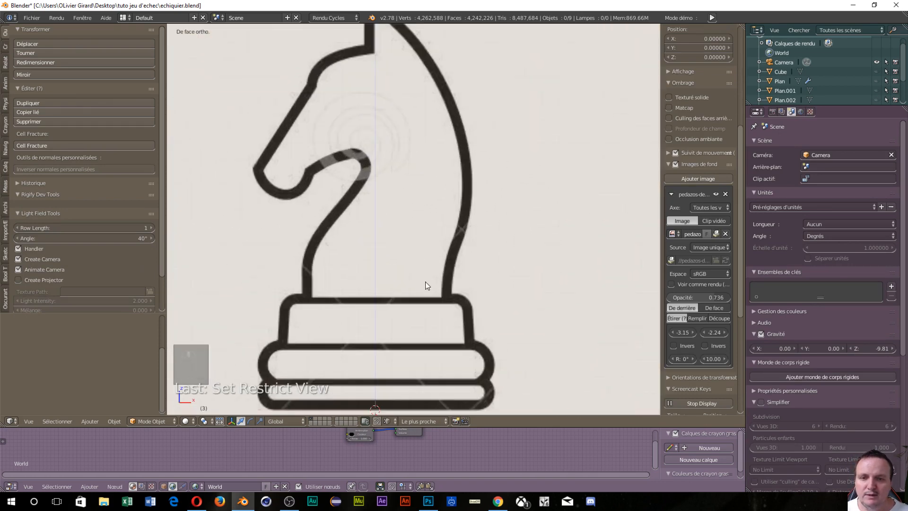
middle_click_drag(398, 296, 402, 268, "shift")
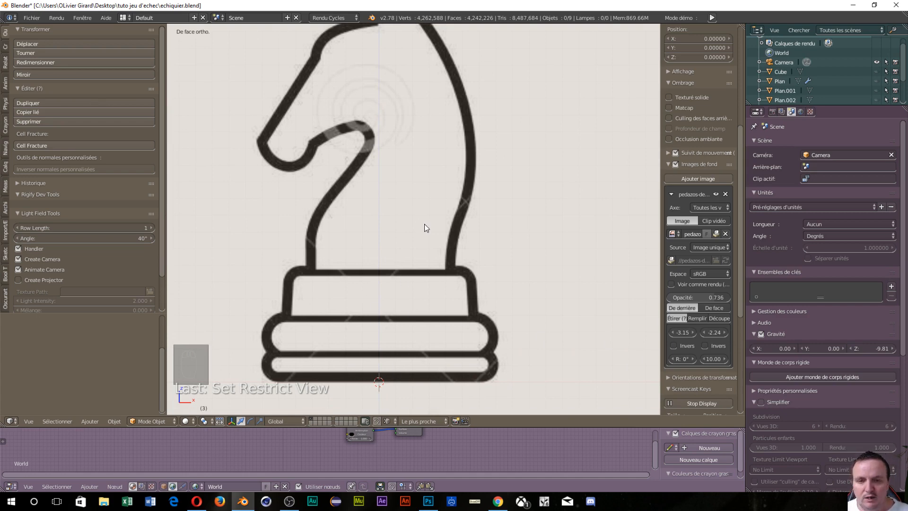
key("shift+a")
key("shift+a")
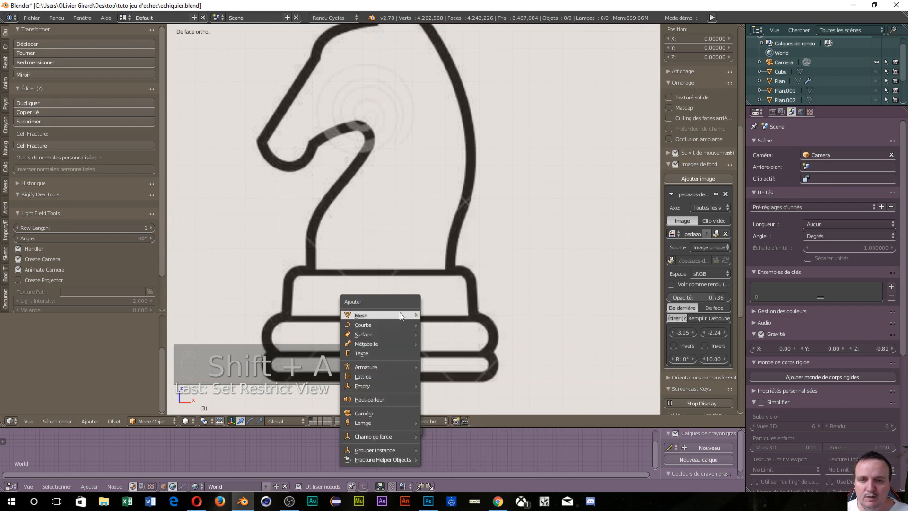
mouse_move(412, 316)
left_click(462, 72)
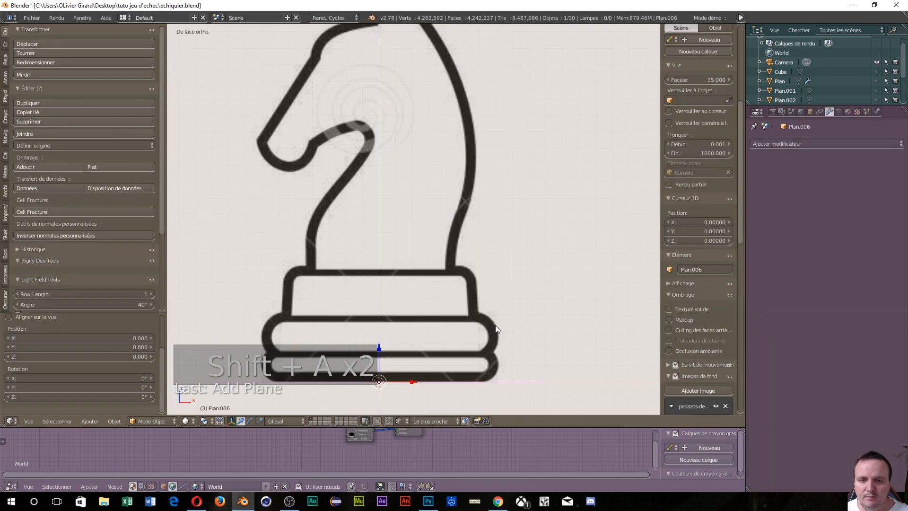
Rotate the new plane 90° about the X axis.
key("r")
key("x")
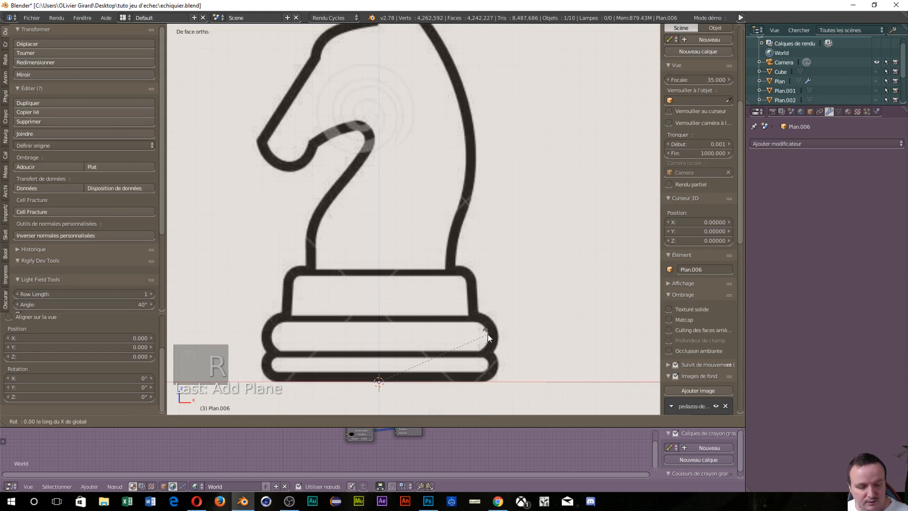
key("9")
key("0")
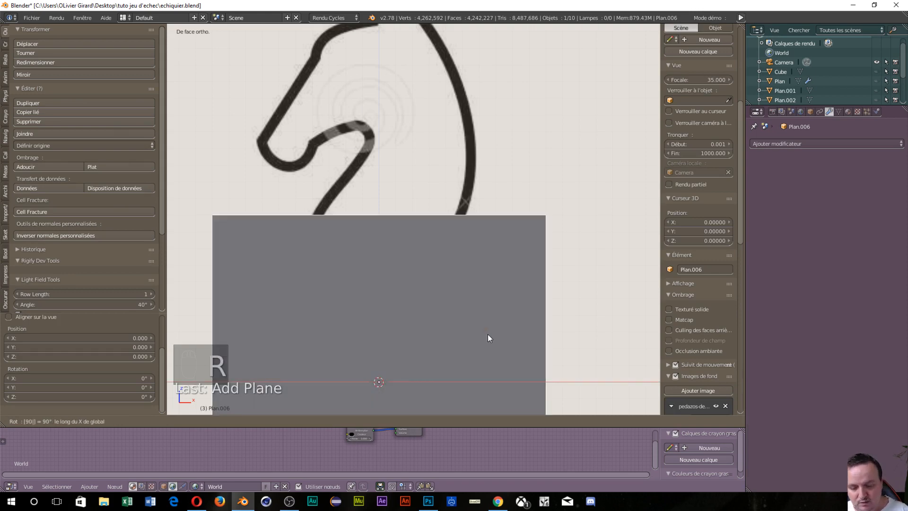
key("Return")
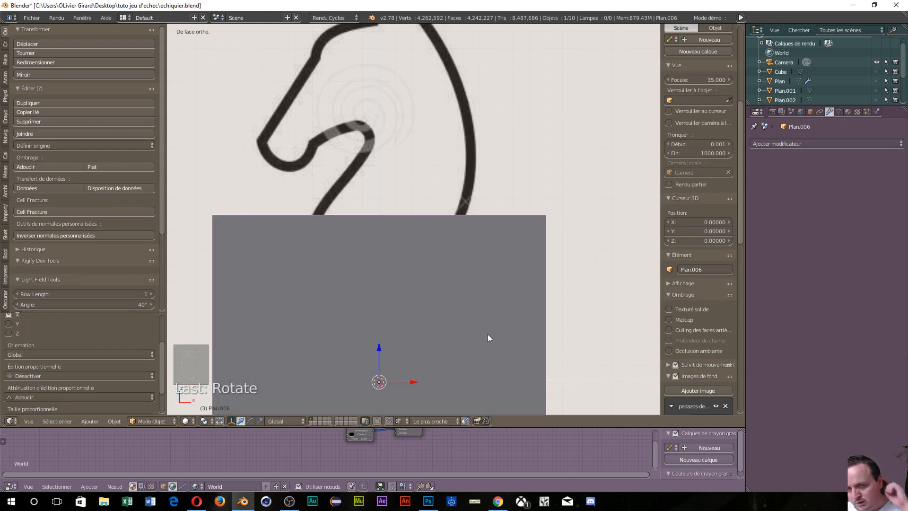
In Edit Mode, delete the plane's two upper vertices and its lower-left vertex, keeping only the lower-right one.
scroll(462, 231, "down", 5)
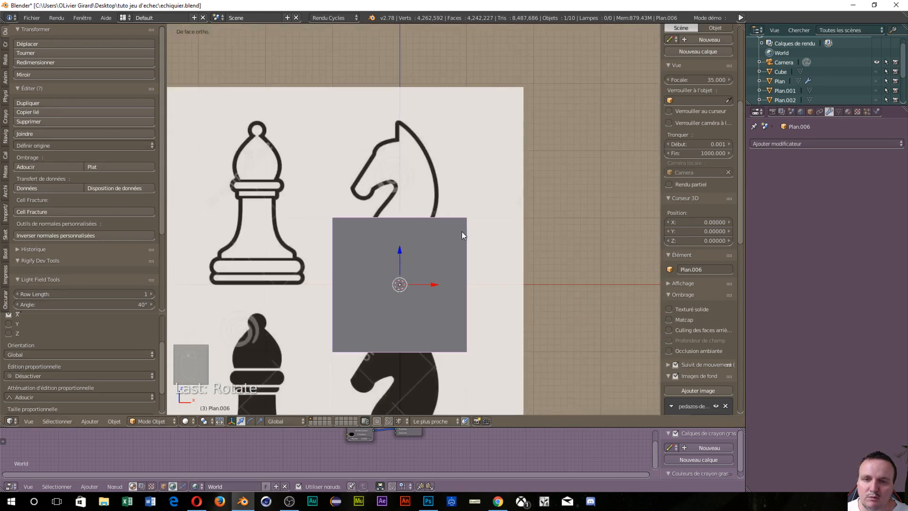
middle_click_drag(448, 249, 434, 209, "shift")
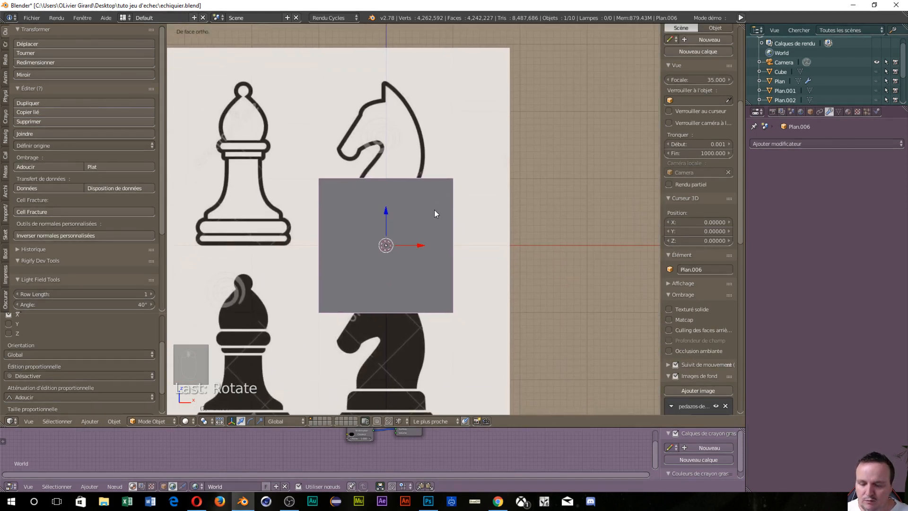
key("Tab")
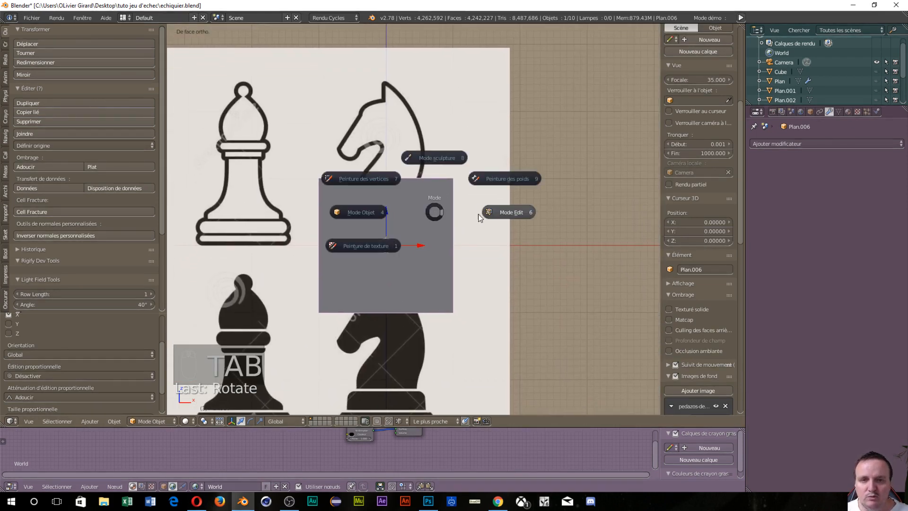
left_click(497, 210)
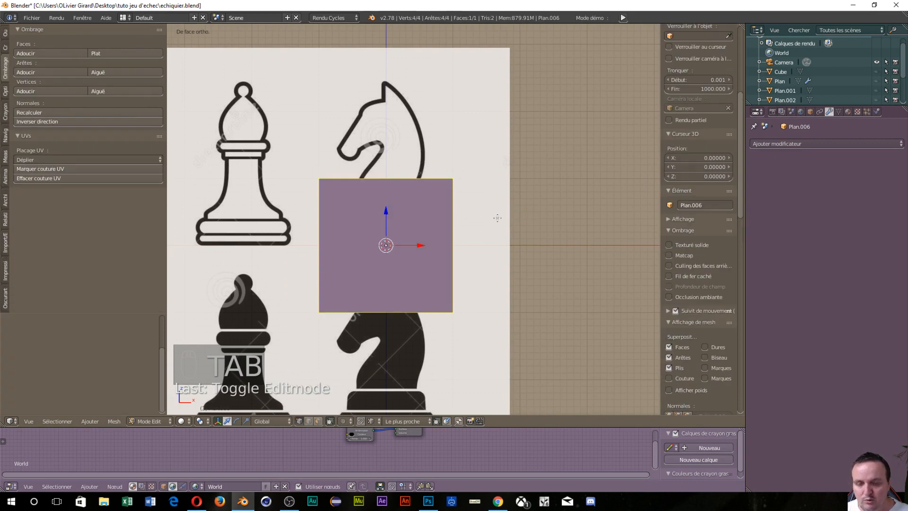
key("a")
key("a")
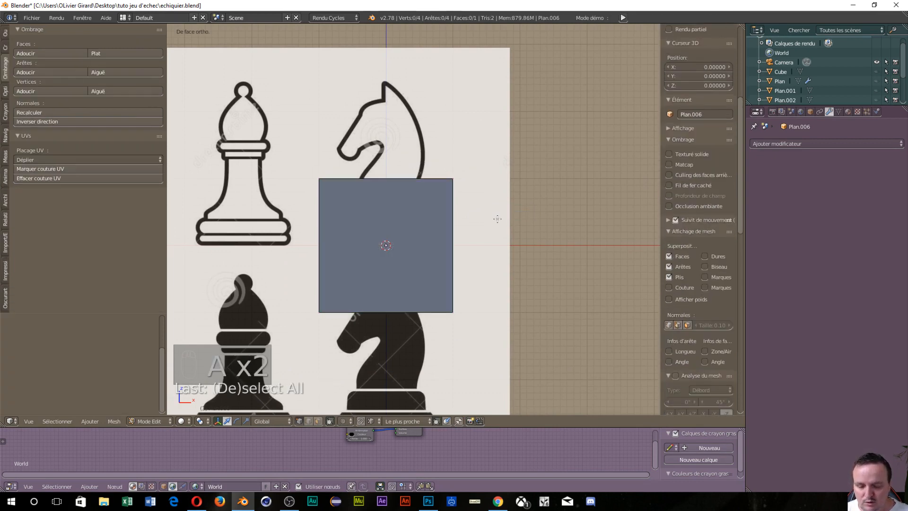
right_click(319, 179)
key("c")
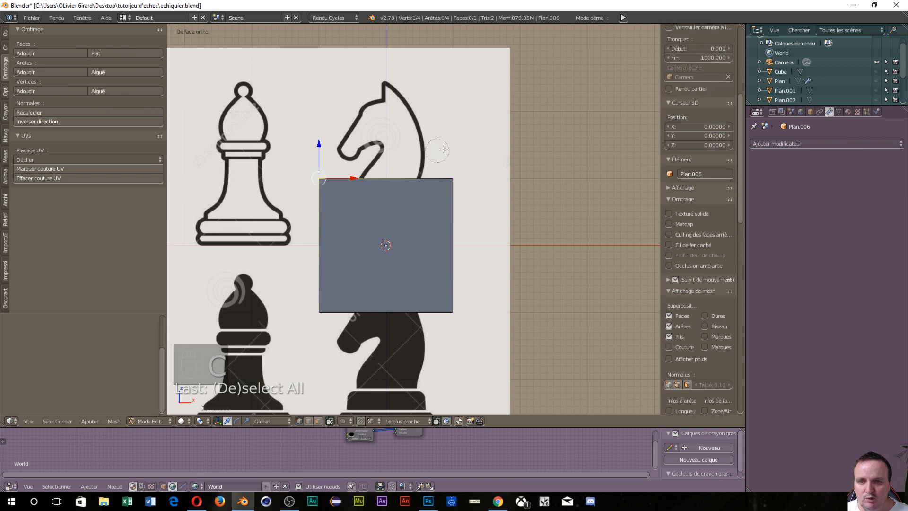
left_click(450, 177)
left_click(323, 307)
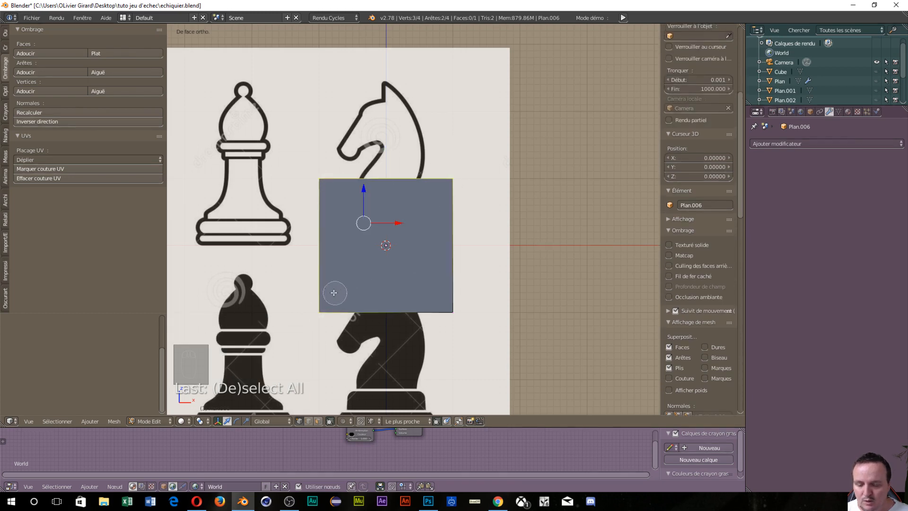
key("Escape")
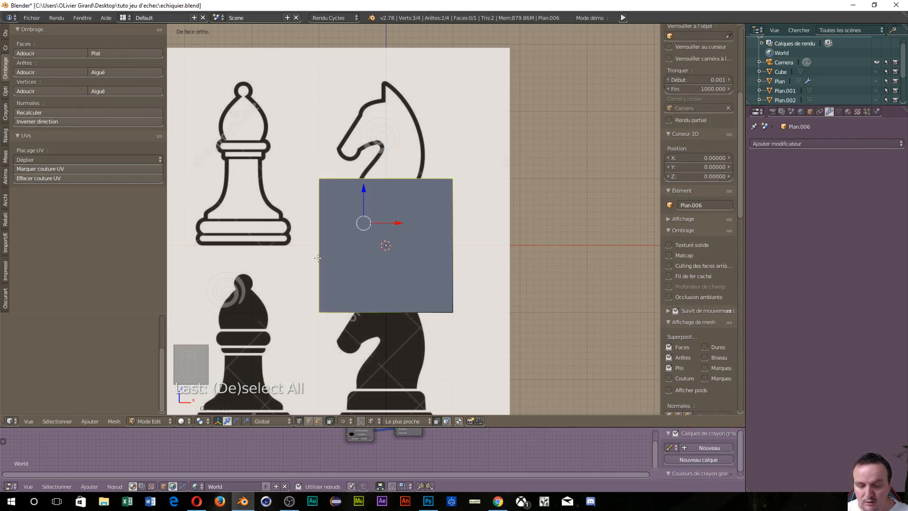
key("x")
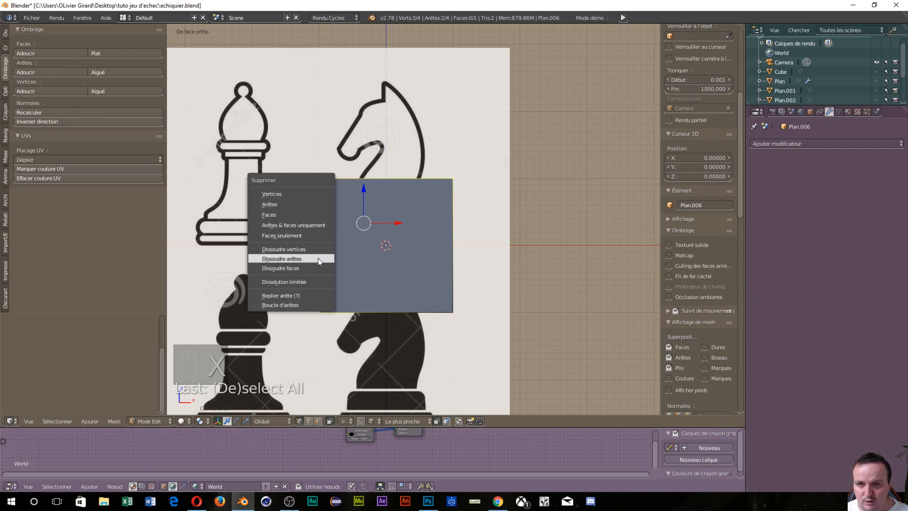
left_click(285, 203)
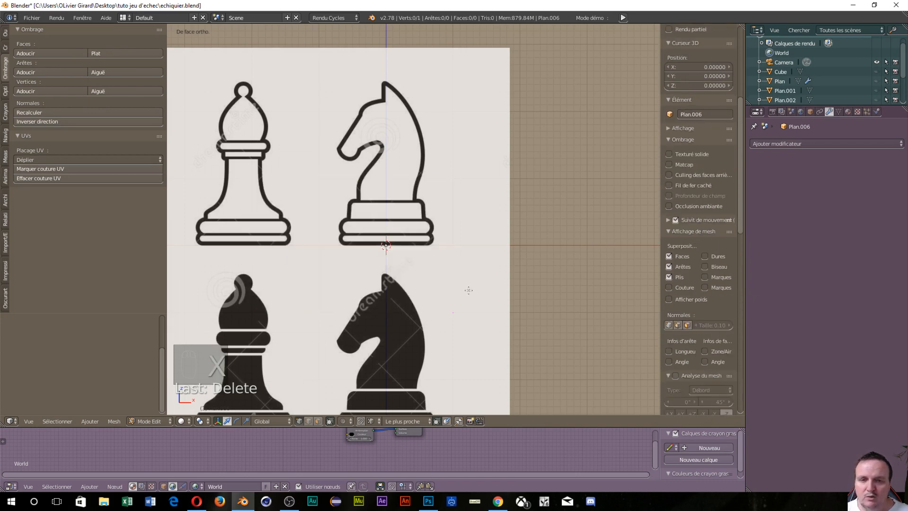
Snap the remaining vertex to the 3D cursor at the bottom centre of the knight's base.
left_click(451, 312, "ctrl")
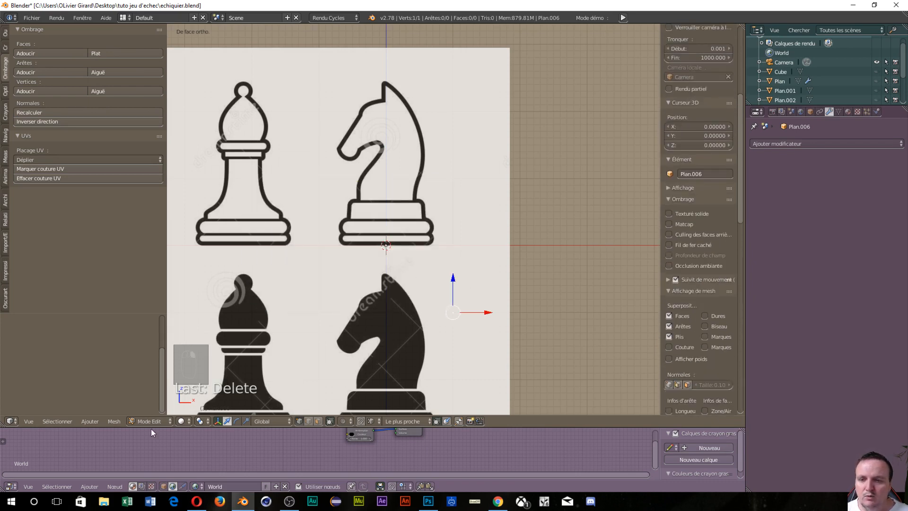
left_click(114, 421)
mouse_move(139, 364)
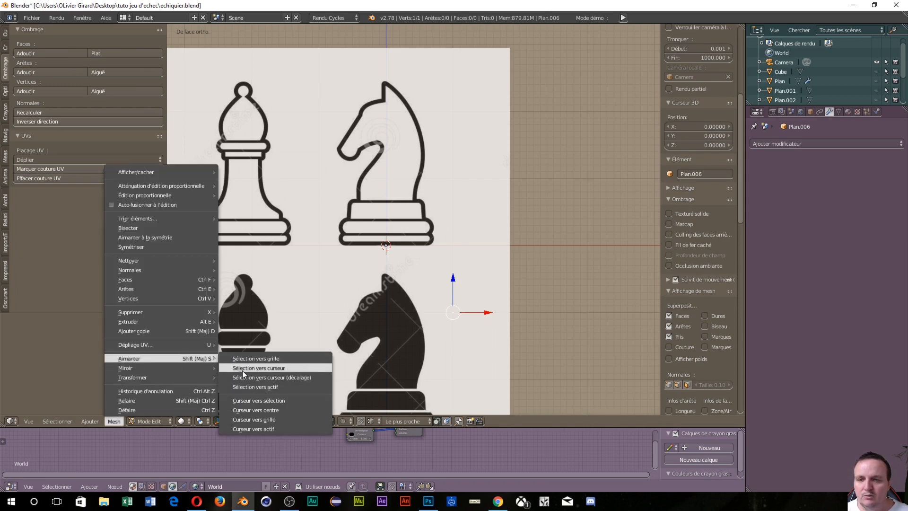
left_click(256, 368)
With the 3D view maximized, extrude the vertex about 0.641 along X to where the base's bottom outline starts curving.
scroll(368, 344, "up", 5)
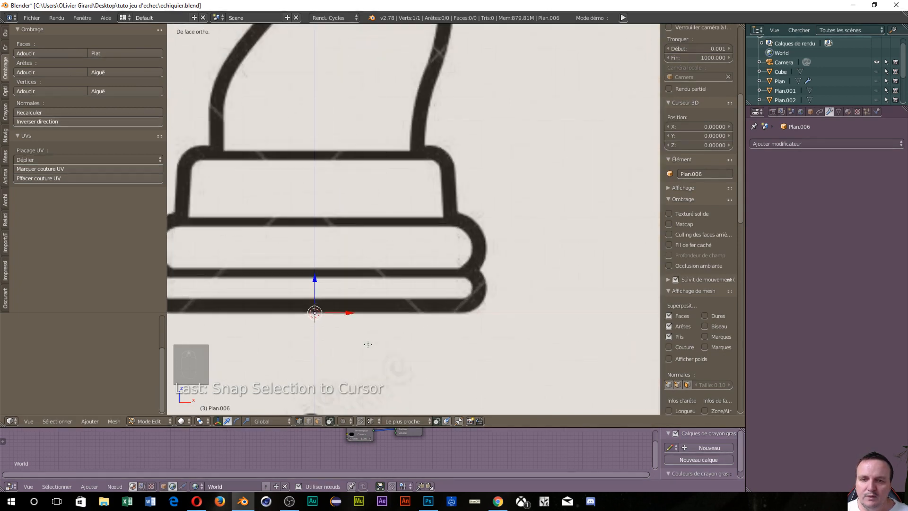
middle_click_drag(370, 320, 449, 272, "shift")
scroll(445, 293, "up", 4)
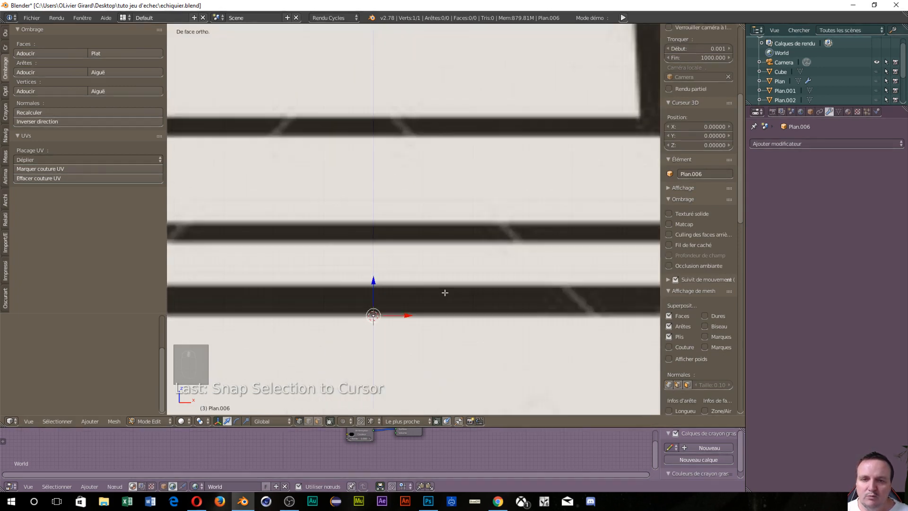
scroll(445, 293, "down", 1)
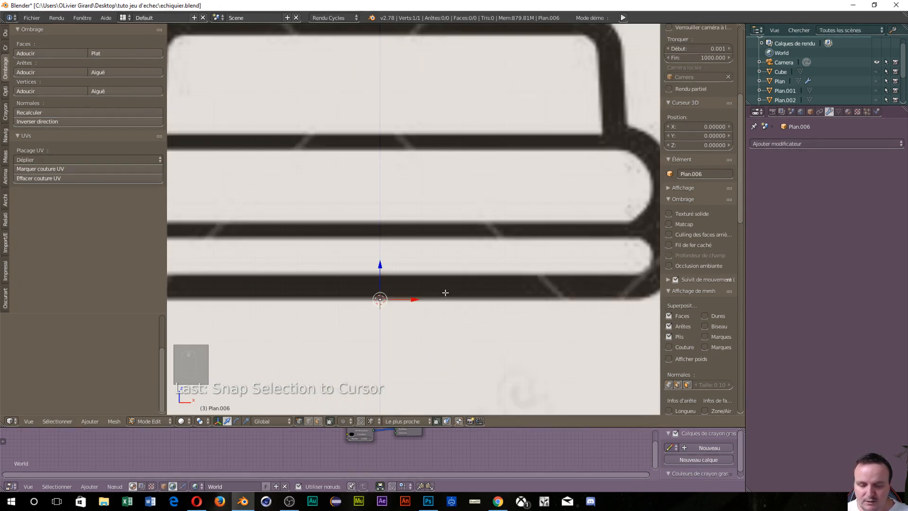
key("shift+space")
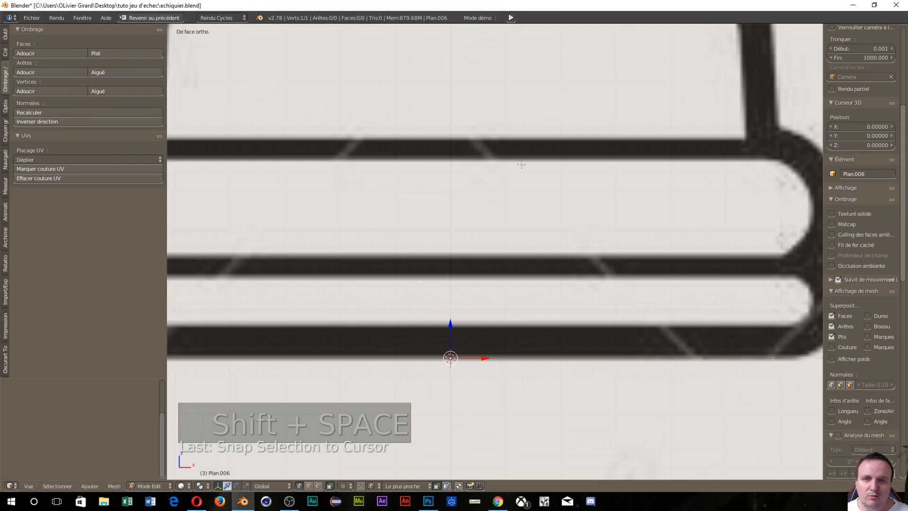
middle_click_drag(607, 222, 571, 219, "shift")
key("e")
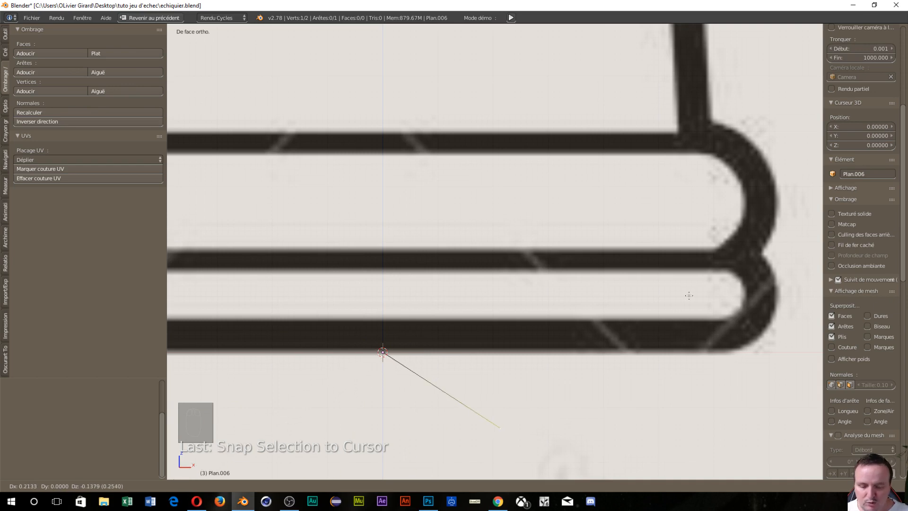
key("x")
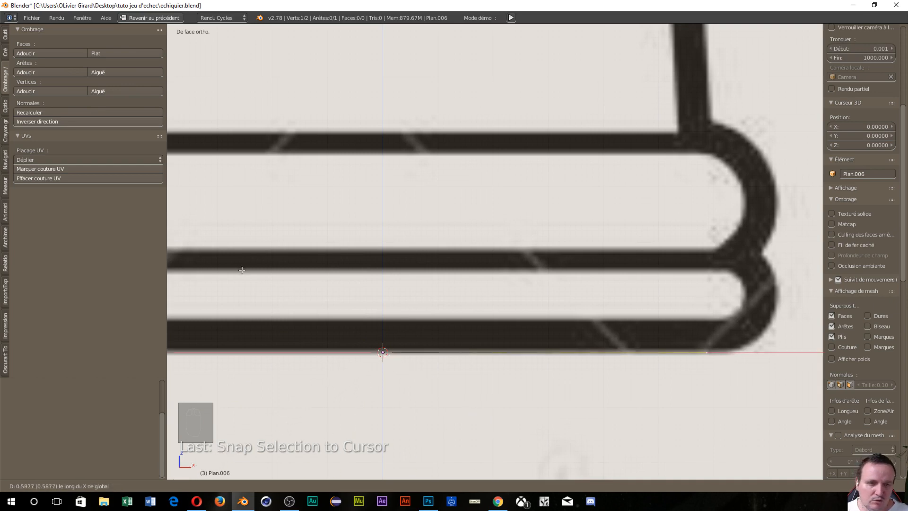
left_click(271, 274)
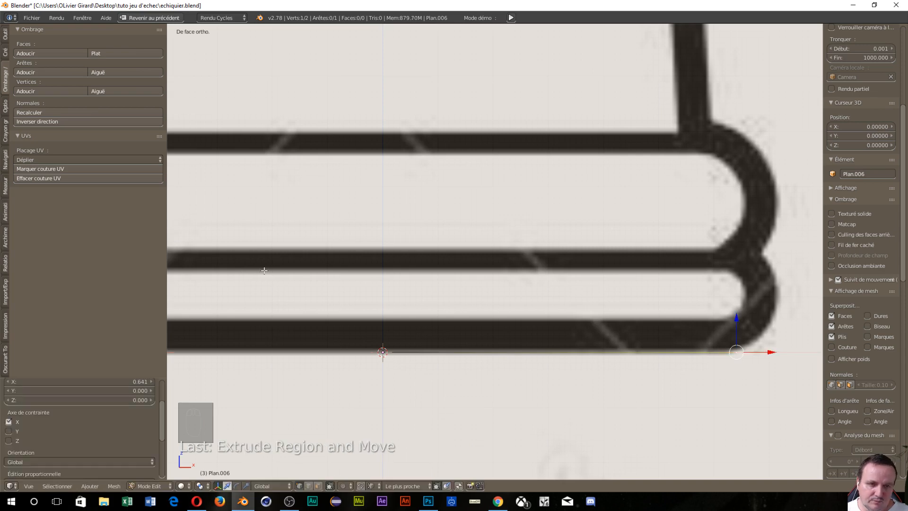
Trace the outer curve of the base's lowest rounded ring with successive vertex extrusions, up to the notch below the second ring.
middle_click_drag(316, 311, 160, 367, "shift")
middle_click_drag(817, 367, 813, 370, "shift")
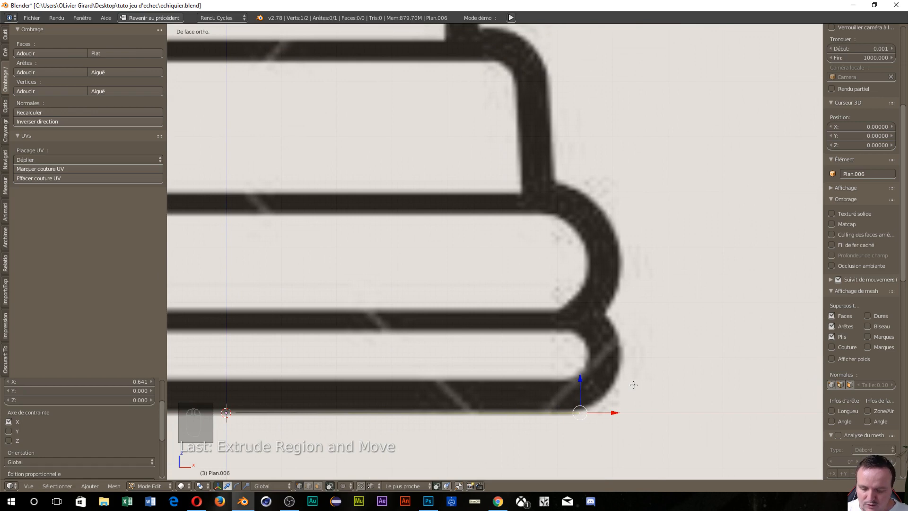
key("e")
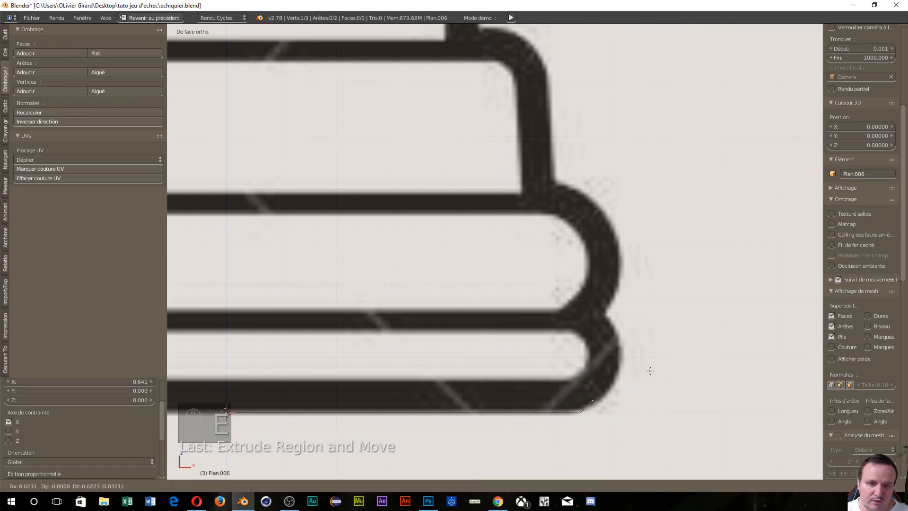
left_click(652, 373)
key("e")
left_click(662, 362)
key("e")
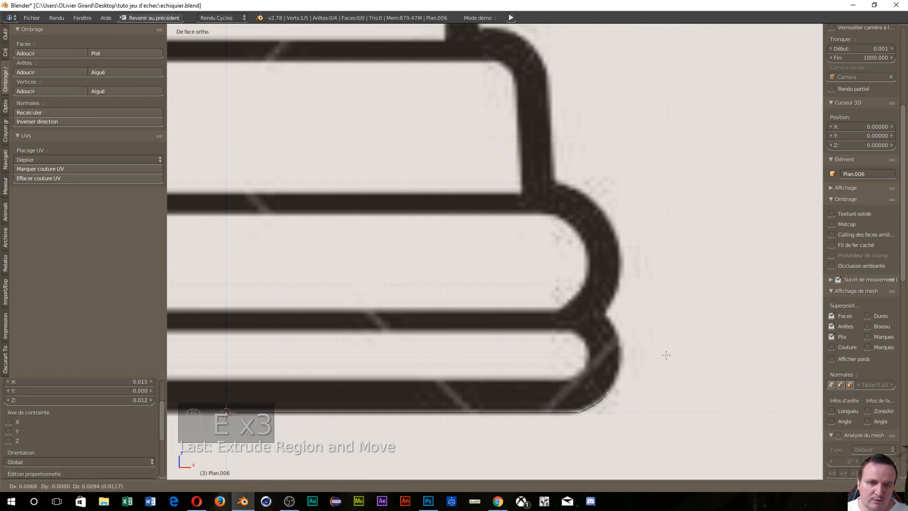
left_click(674, 332)
key("e")
left_click(685, 315)
key("e")
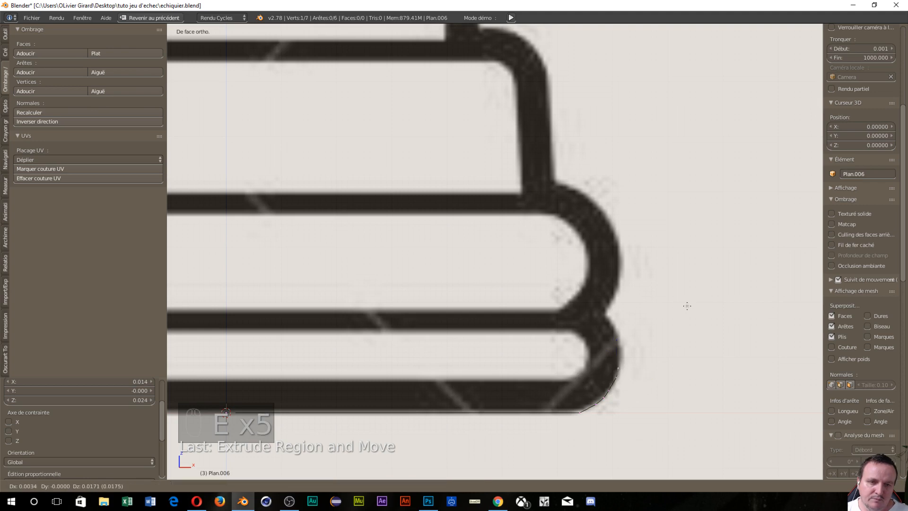
left_click(690, 297)
key("e")
left_click(688, 283)
key("e")
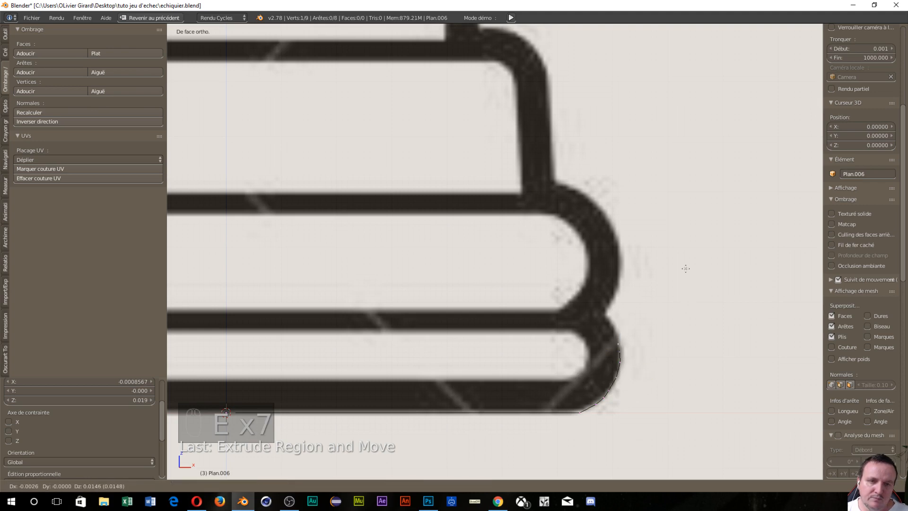
left_click(687, 265)
key("e")
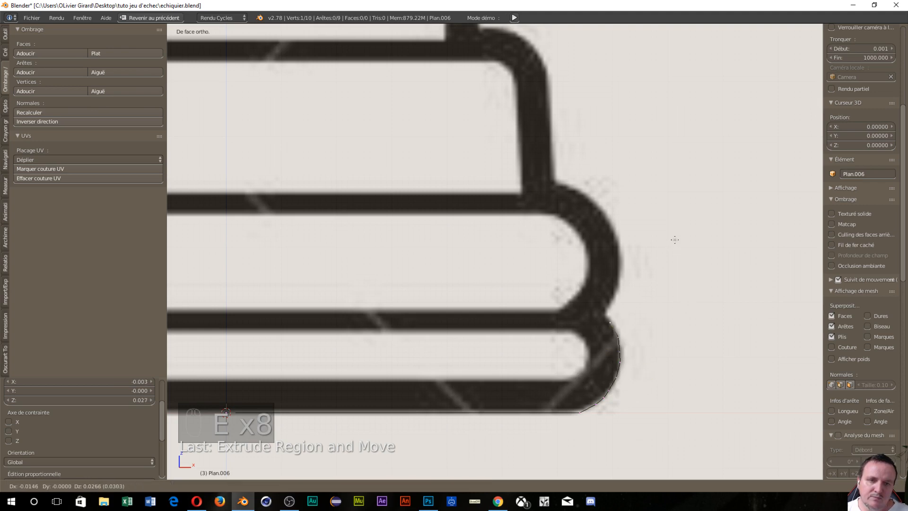
left_click(674, 239)
key("e")
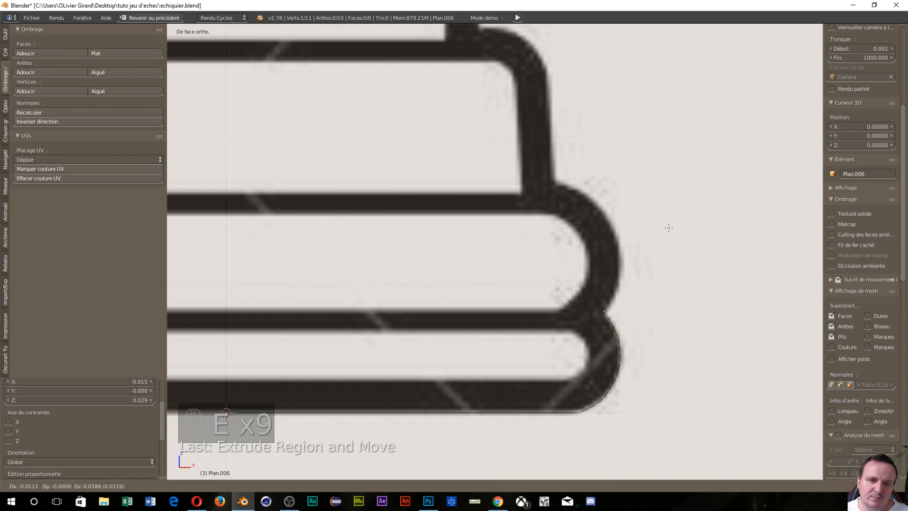
left_click(668, 230)
Continue extruding vertices around the outer curve of the second rounded ring, up to the foot of the straight side wall.
key("e")
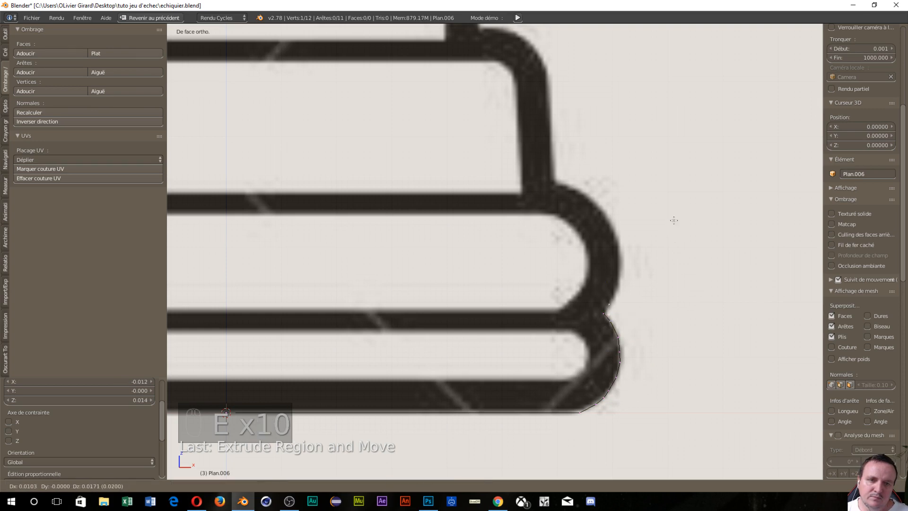
left_click(674, 217)
key("e")
left_click(697, 194)
key("e")
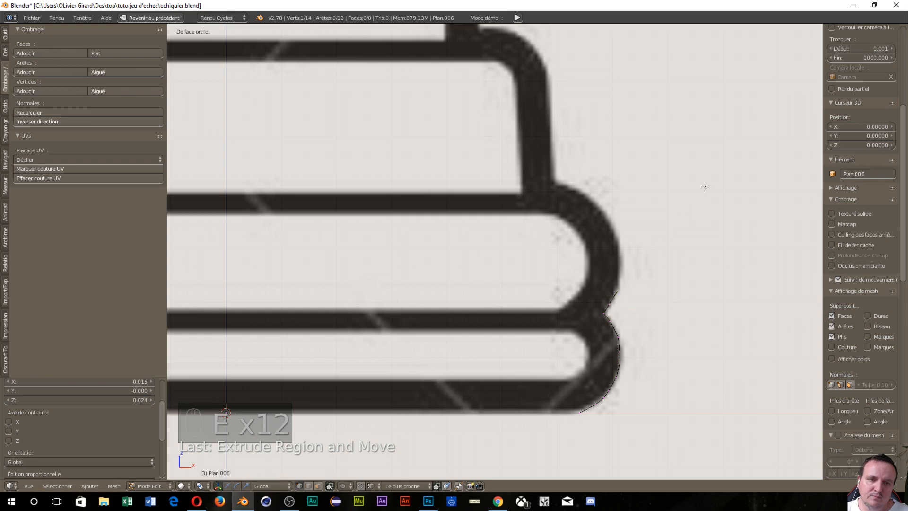
left_click(706, 161)
key("e")
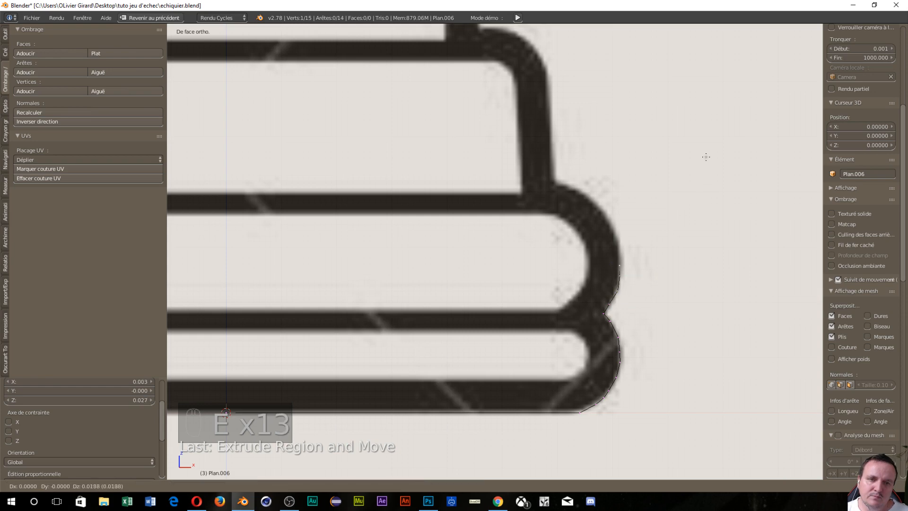
left_click(706, 143)
key("e")
left_click(704, 124)
key("e")
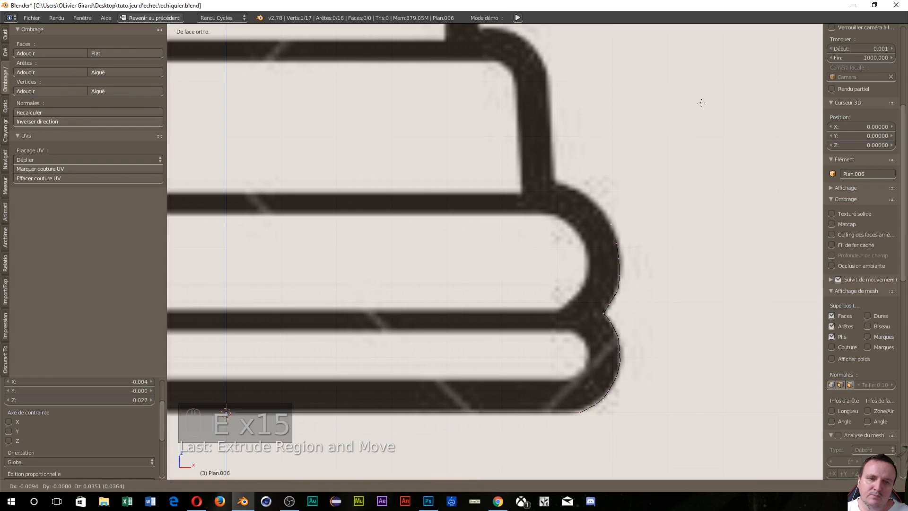
left_click(701, 102)
key("e")
left_click(693, 91)
key("e")
left_click(676, 77)
key("e")
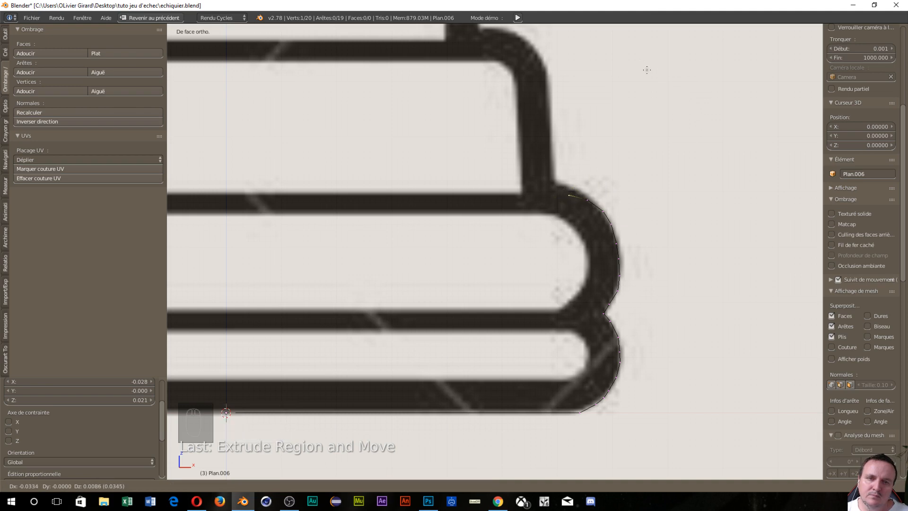
left_click(647, 68)
key("e")
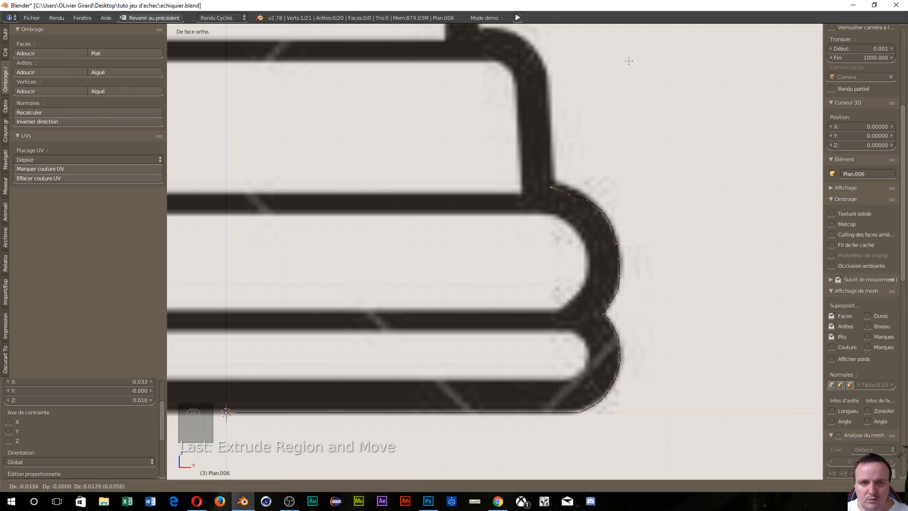
left_click(628, 56)
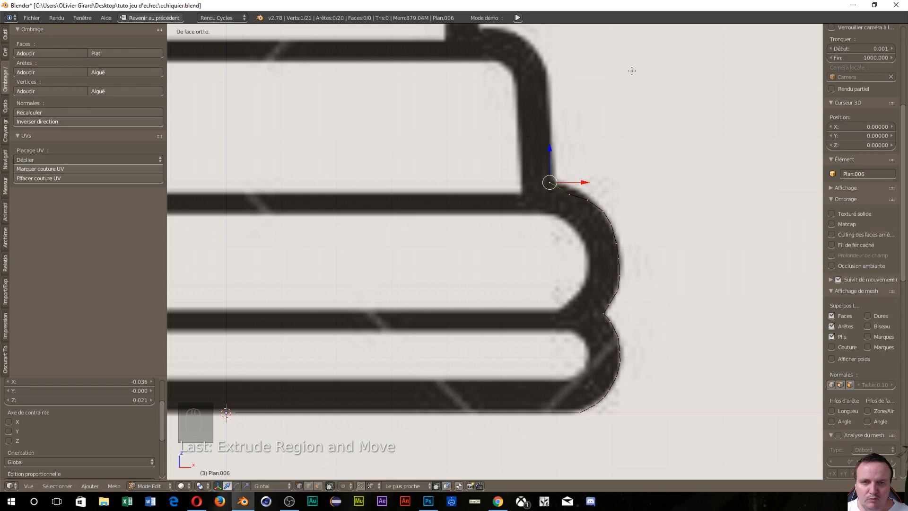
Move the second-to-last vertex on the second ring slightly upward onto the outline's outer edge.
right_click(569, 201)
key("g")
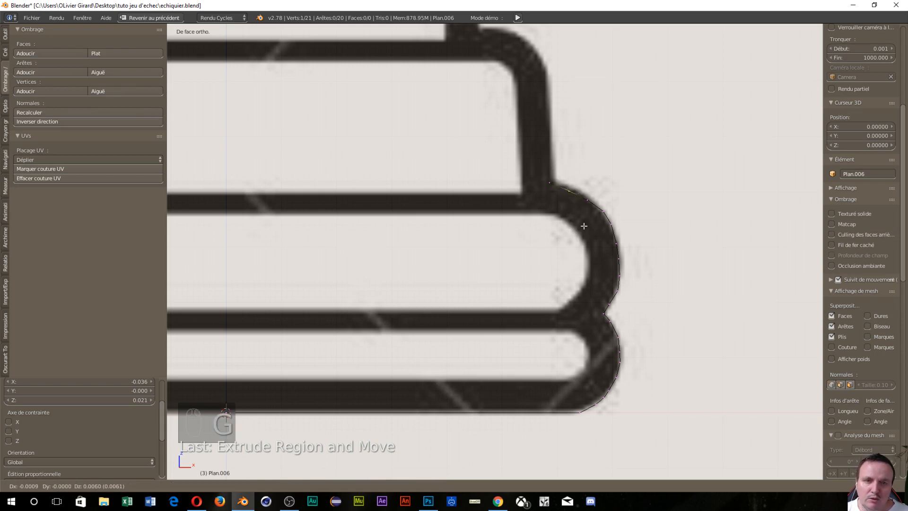
left_click(585, 223)
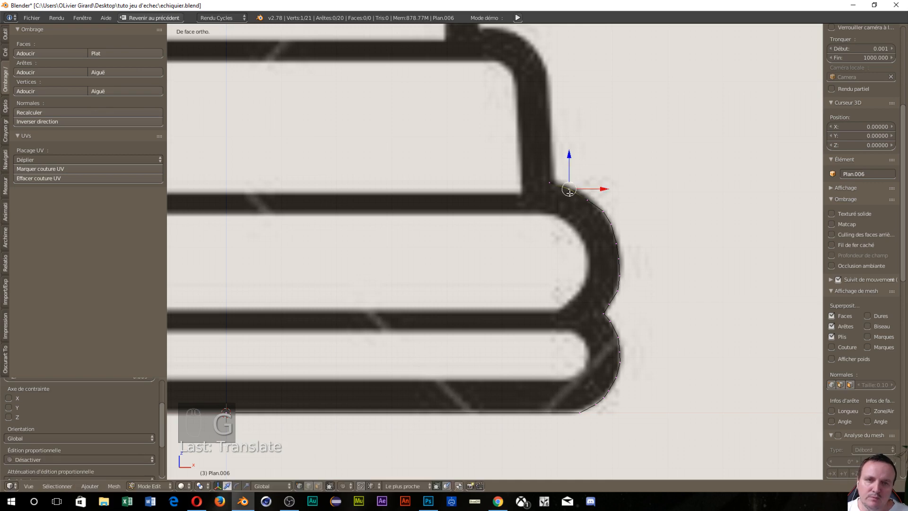
Extrude the profile's end vertex about 0.197 up the side wall to where the upper corner starts rounding.
right_click(549, 182)
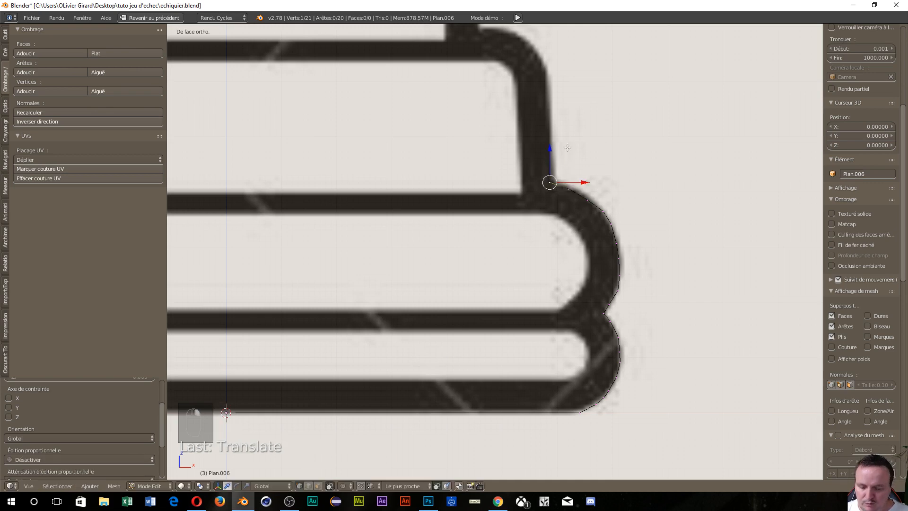
key("e")
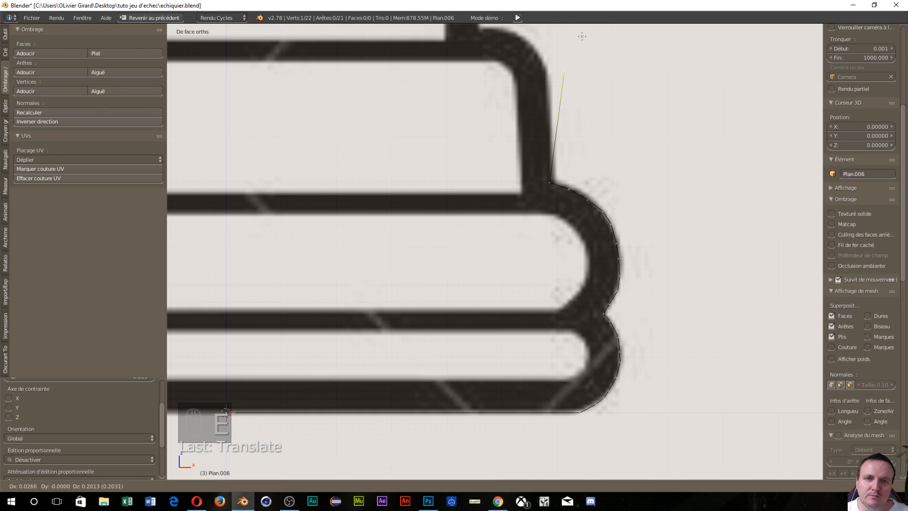
left_click(566, 38)
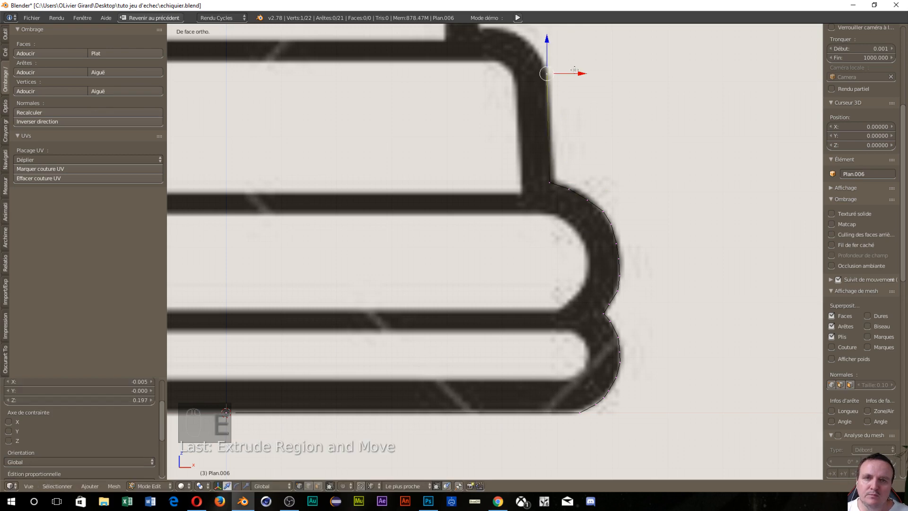
Trace the rounded upper corner of the base with successive vertex extrusions, ending with a short drop to the base's top line.
middle_click_drag(623, 134, 641, 258, "shift")
key("e")
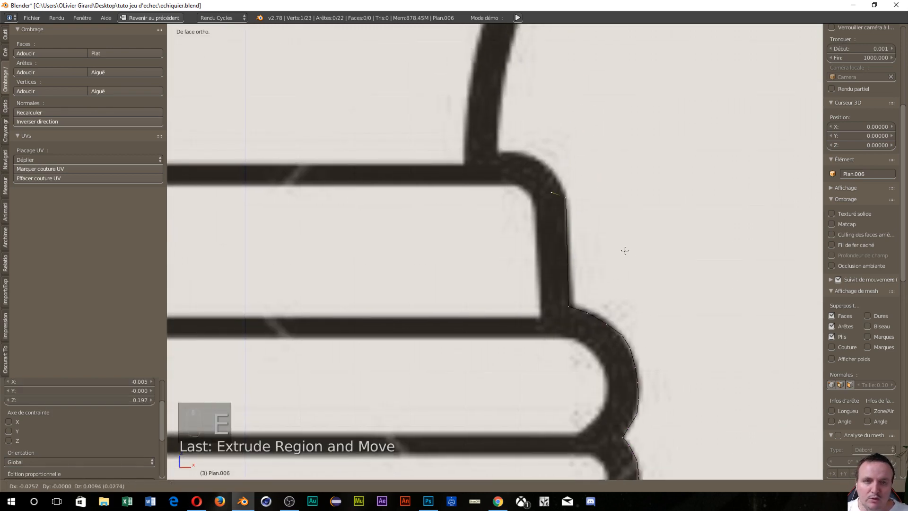
left_click(632, 236)
key("e")
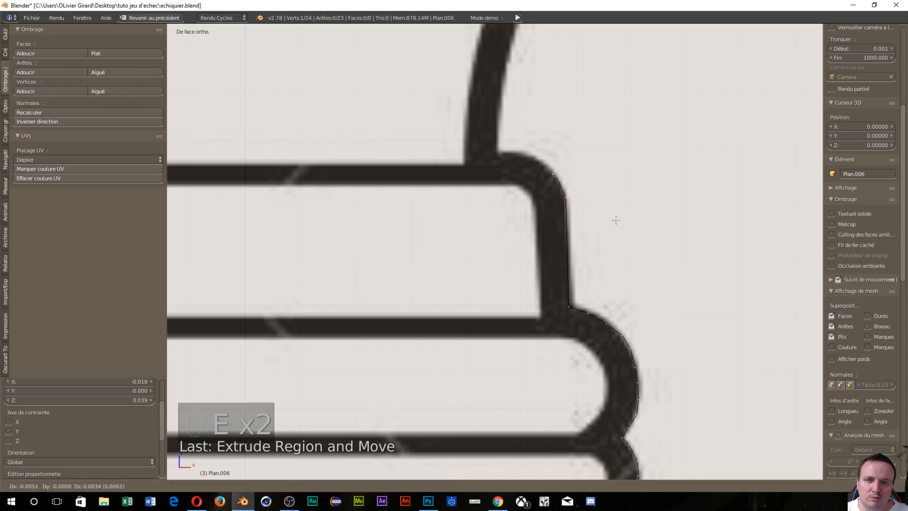
left_click(609, 212)
key("e")
left_click(594, 204)
key("e")
left_click(583, 201)
key("e")
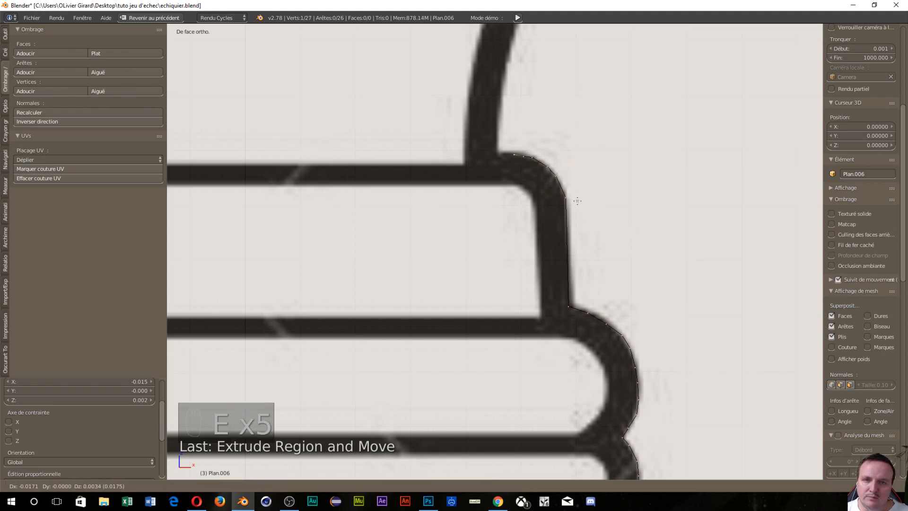
left_click(577, 201)
key("e")
left_click(564, 202)
key("e")
left_click(564, 209)
Extrude the end vertex about 0.067 inward along X on the base's top line.
key("e")
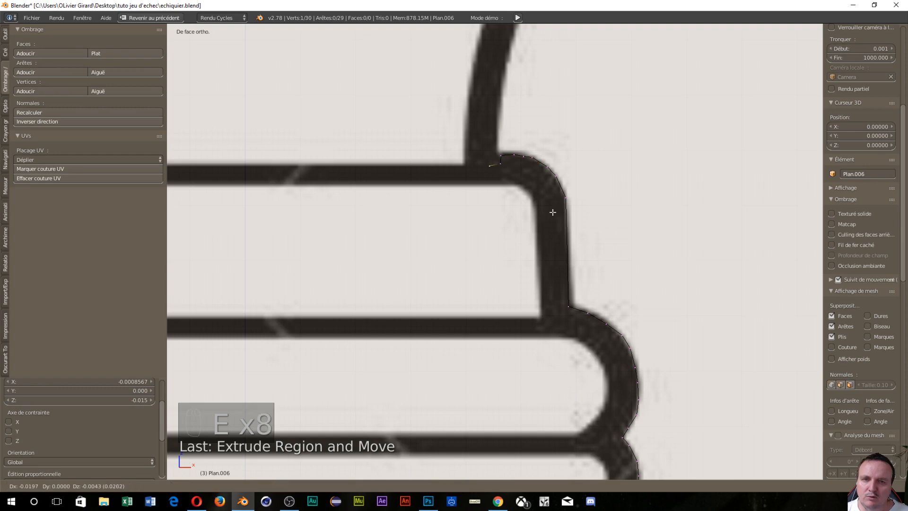
key("x")
left_click(526, 209)
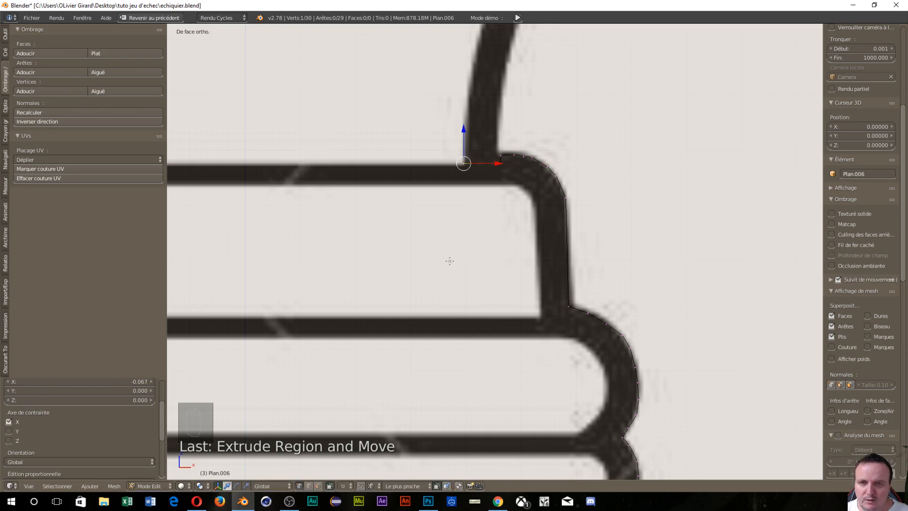
Set the snap element to Vertex and snap the end vertex along X into line with the profile's starting vertex at the centre.
scroll(550, 214, "down", 5)
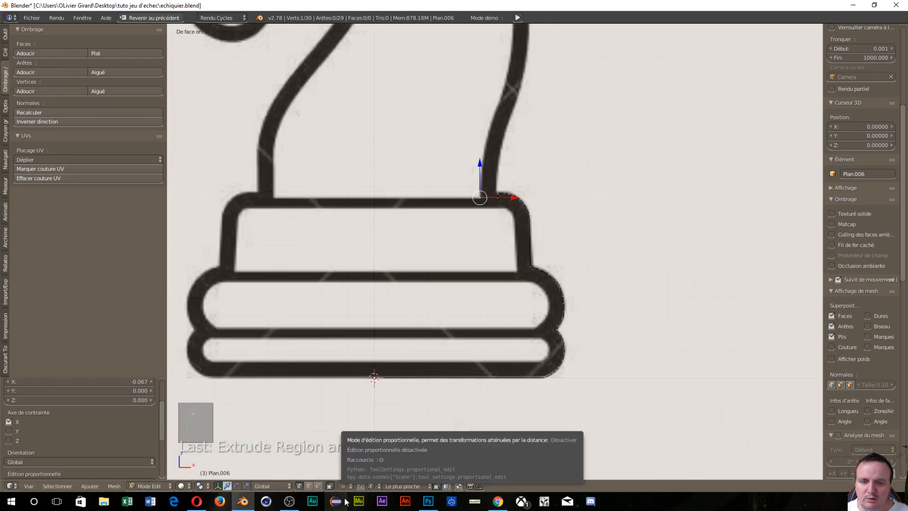
left_click(369, 486)
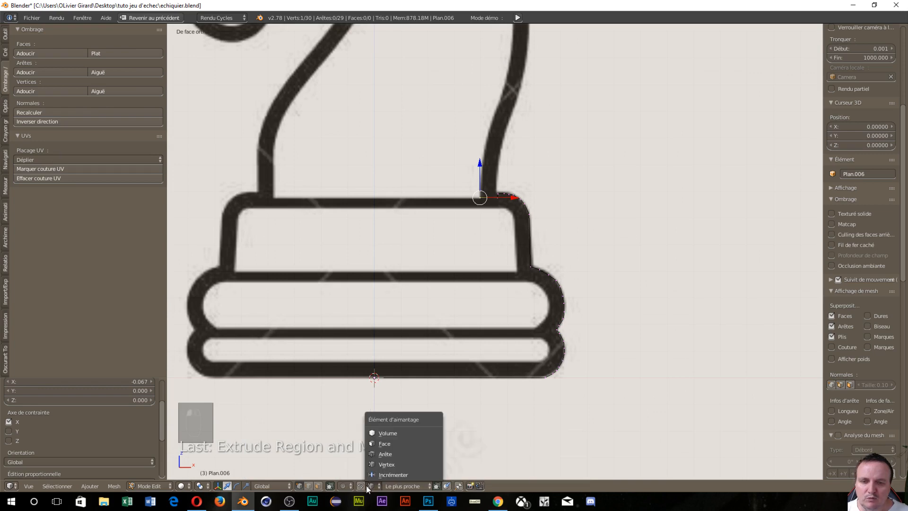
left_click(387, 465)
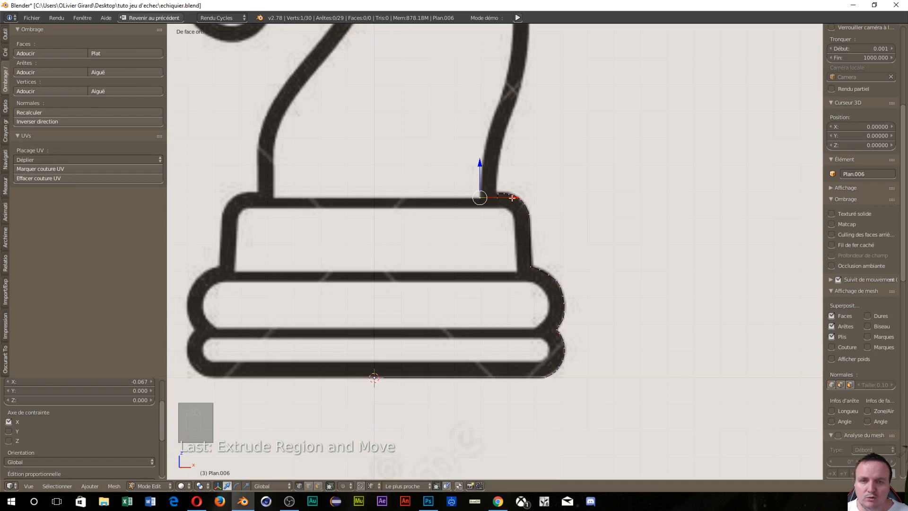
left_click_drag(509, 197, 374, 378)
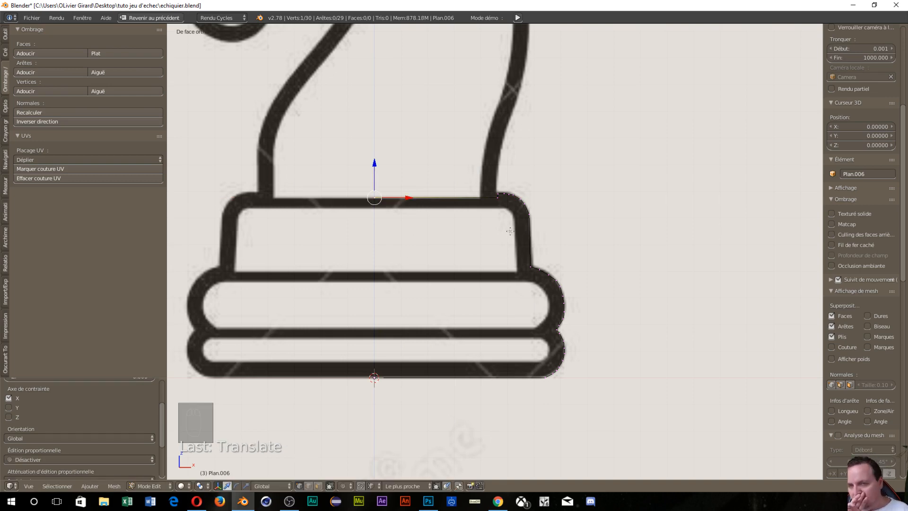
scroll(509, 231, "down", 3)
scroll(544, 268, "up", 3)
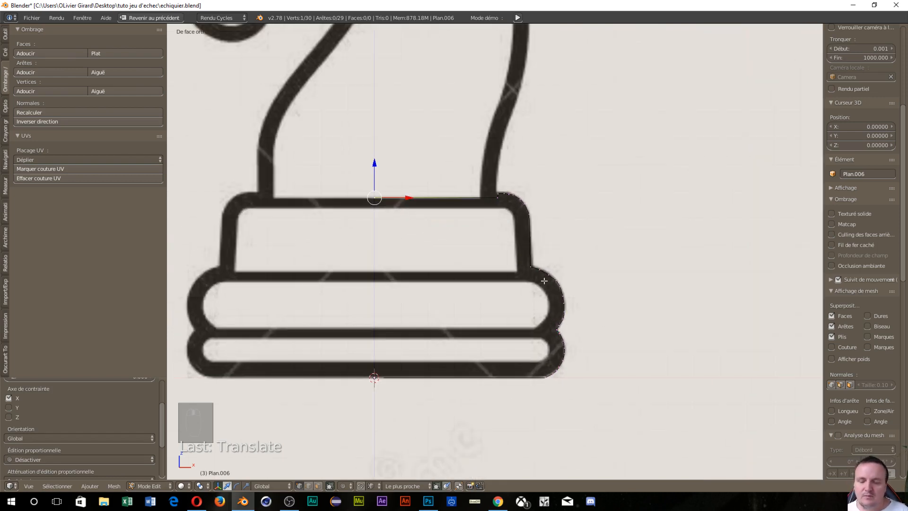
Select the whole base profile and spin it 360° around the 3D cursor.
key("a")
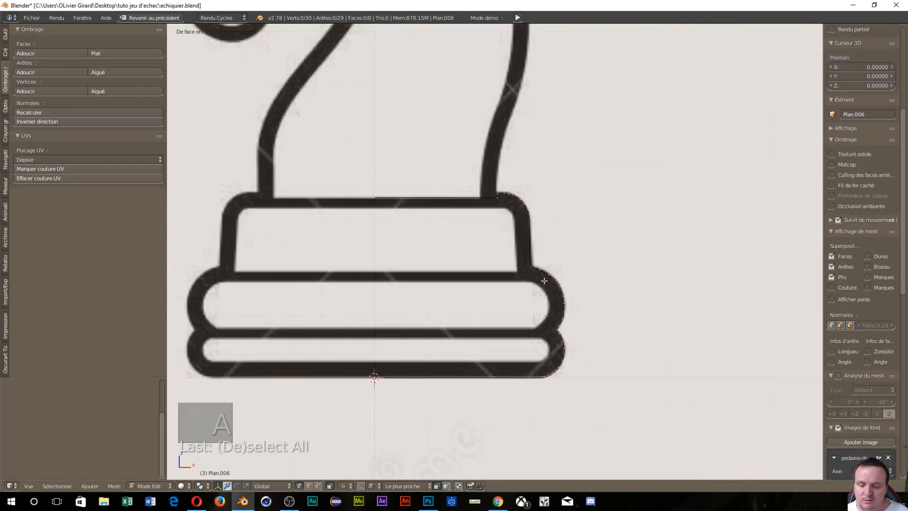
key("a")
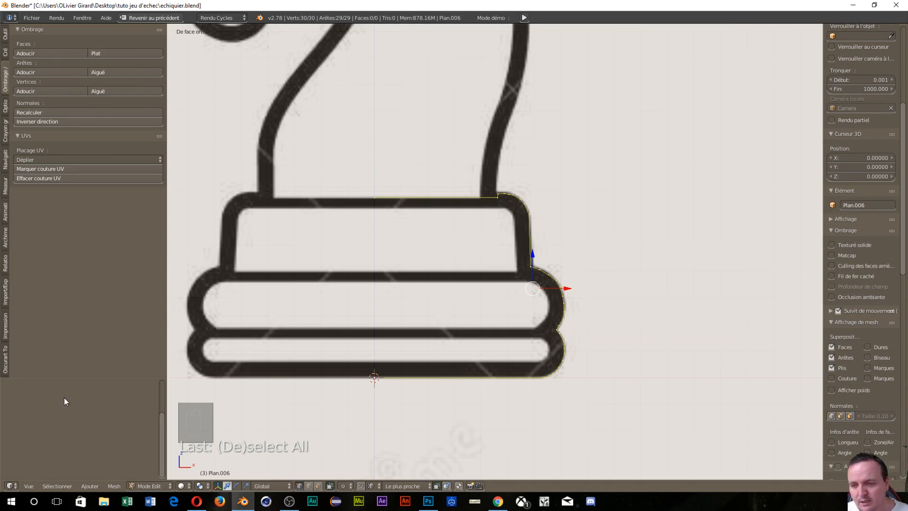
left_click(5, 38)
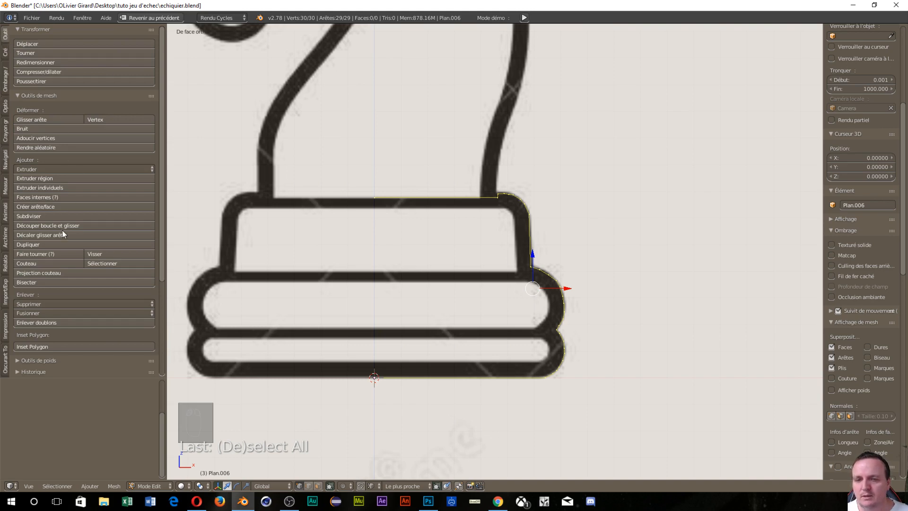
left_click(36, 256)
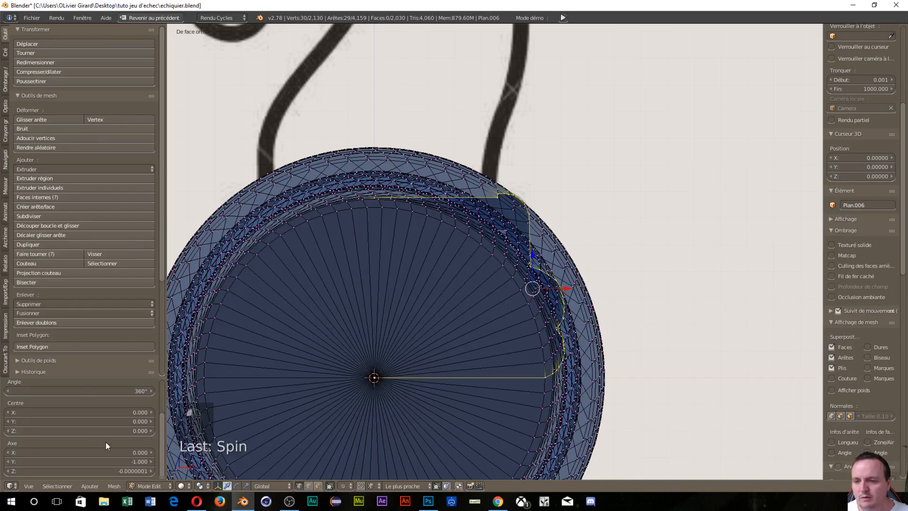
Set the spin axis to Y 0 and Z 1 so the profile revolves around the vertical axis.
left_click(115, 460)
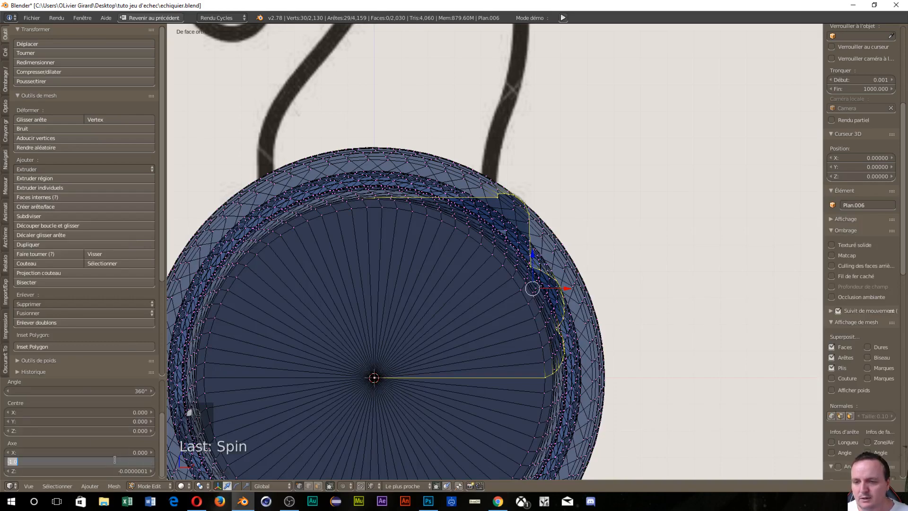
type("0")
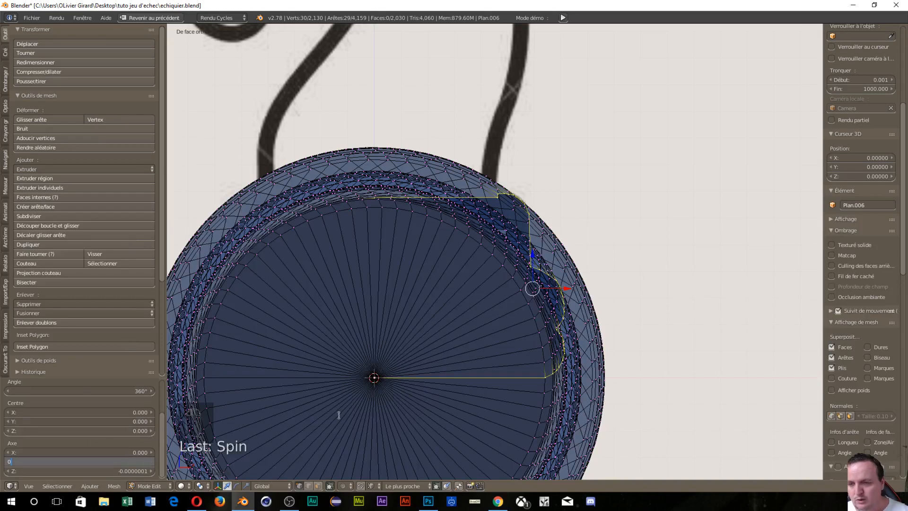
key("Tab")
type("1")
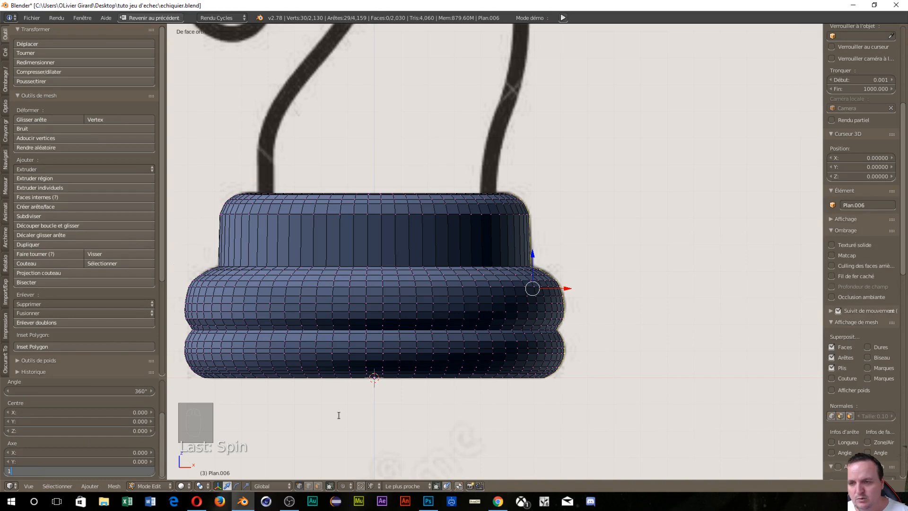
key("Return")
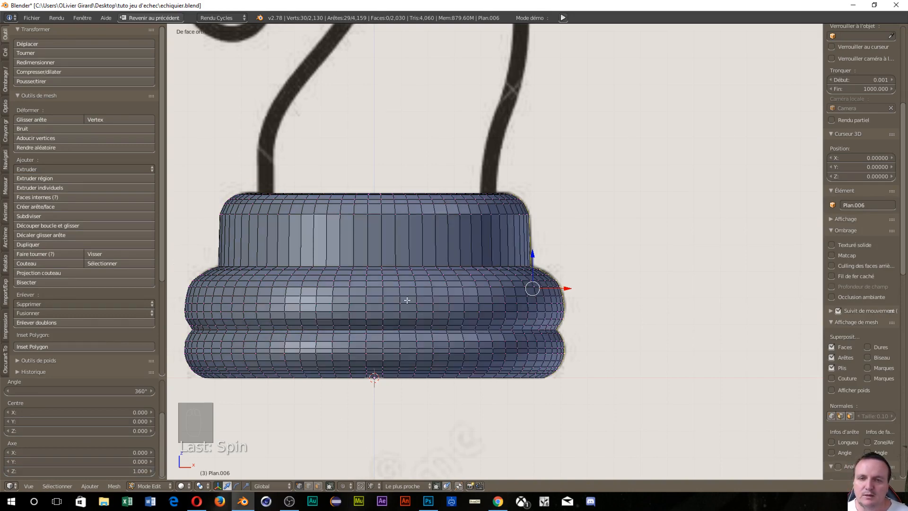
mouse_move(407, 300)
middle_mouse_down()
mouse_move(411, 328)
mouse_move(382, 354)
mouse_move(264, 331)
mouse_move(236, 316)
mouse_move(407, 315)
middle_mouse_up()
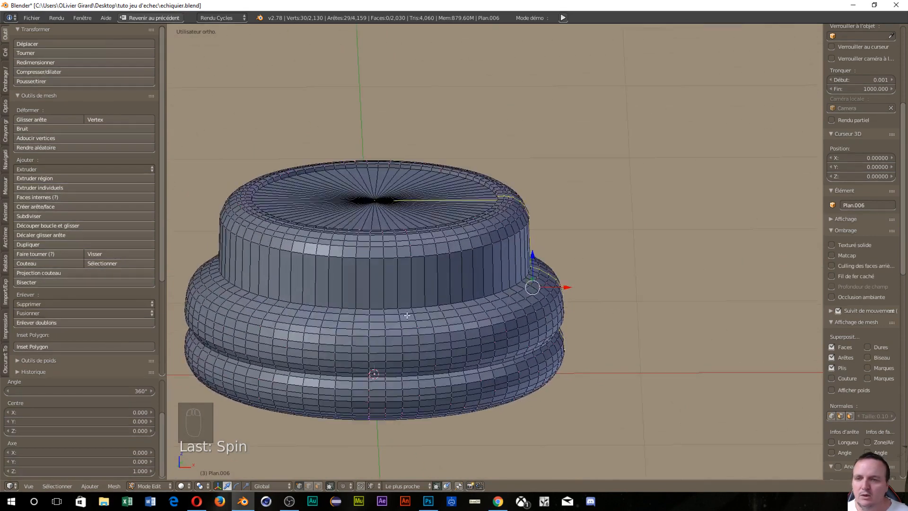
Set the number of spin steps to 80 for the round base.
scroll(92, 420, "up", 3)
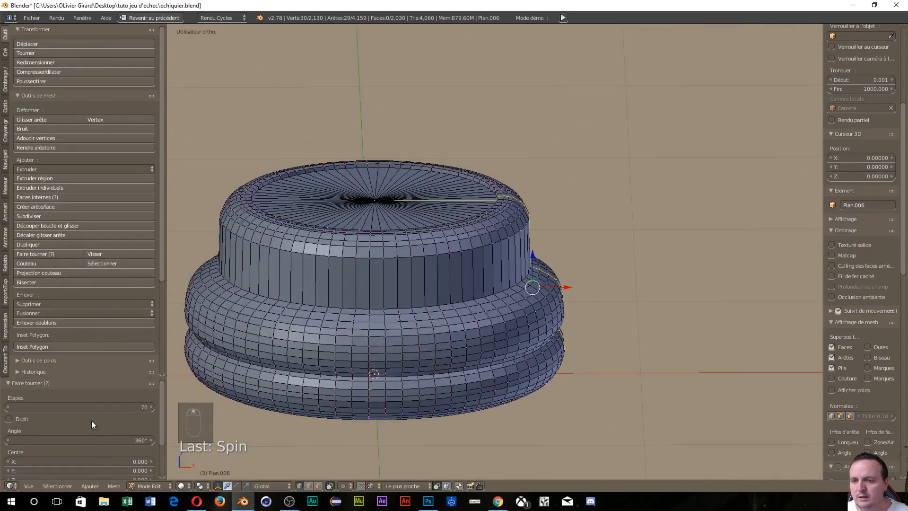
left_click(123, 407)
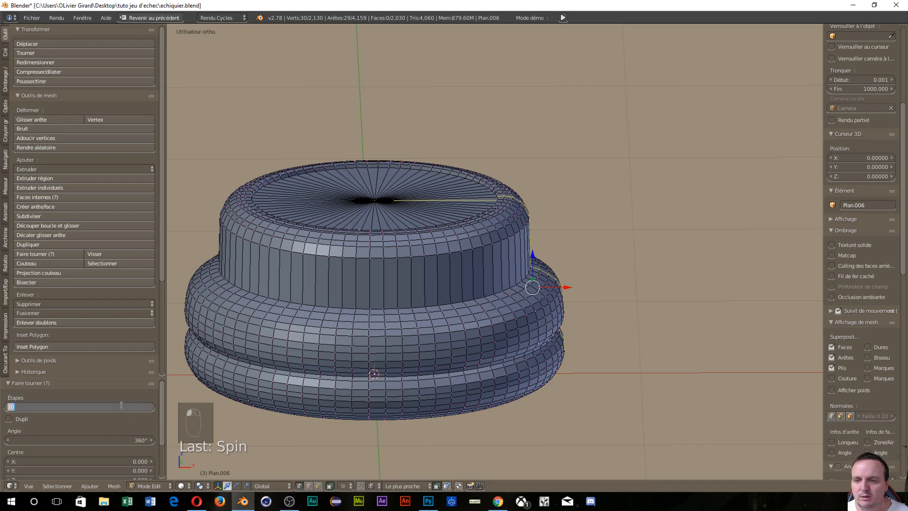
type("80")
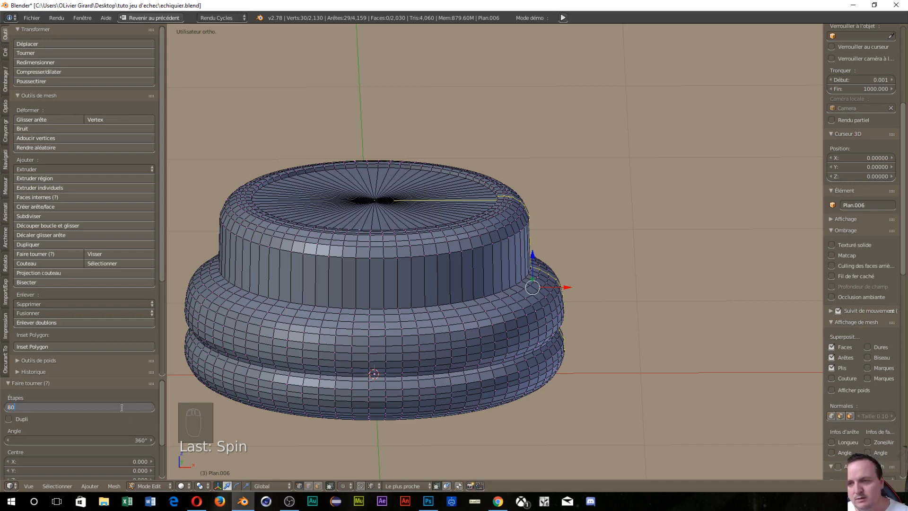
key("Return")
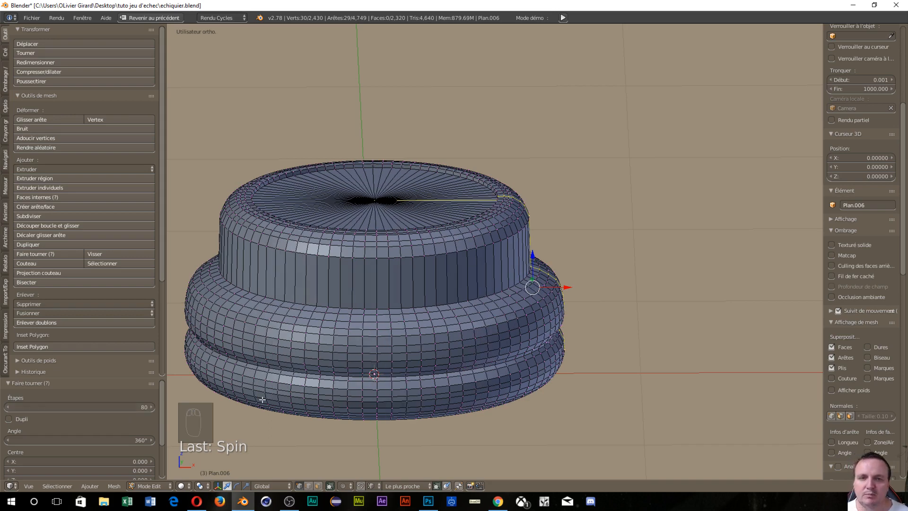
middle_click_drag(307, 297, 477, 349)
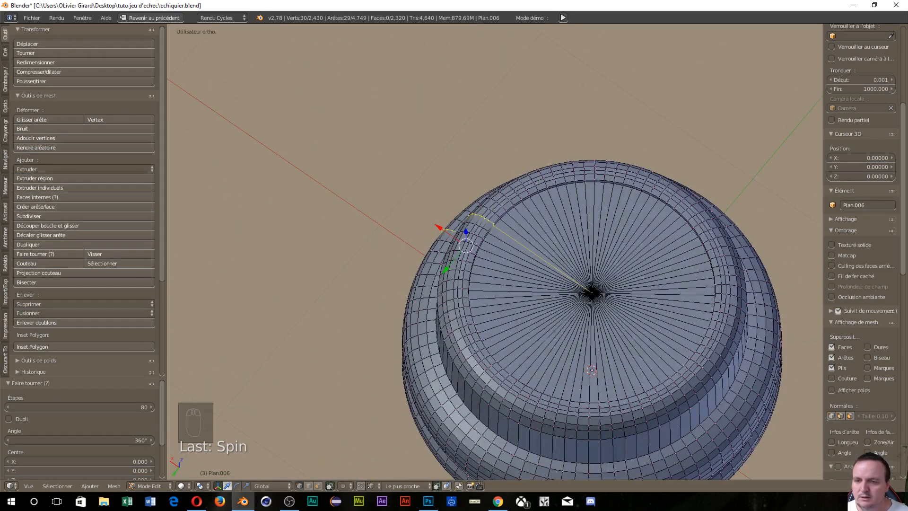
Try the spin's Dupli option on the base profile and turn it off again.
scroll(34, 425, "down", 3)
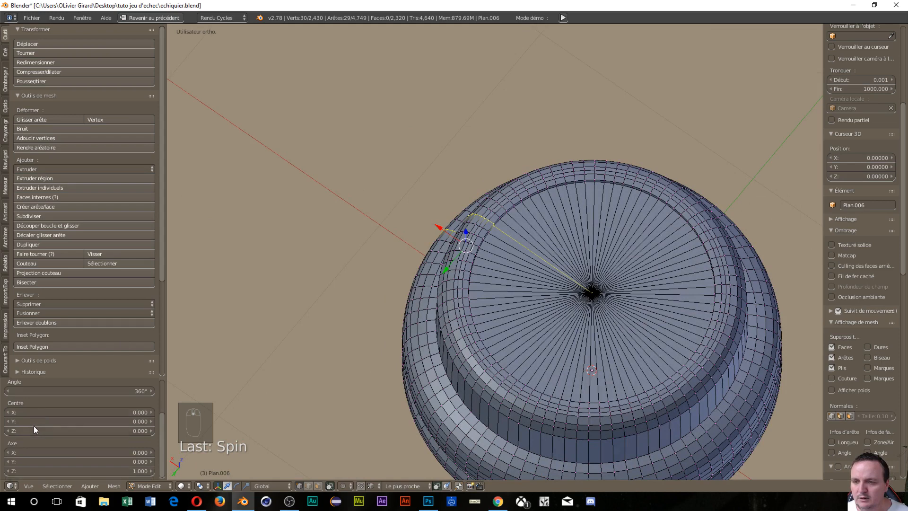
scroll(34, 426, "up", 3)
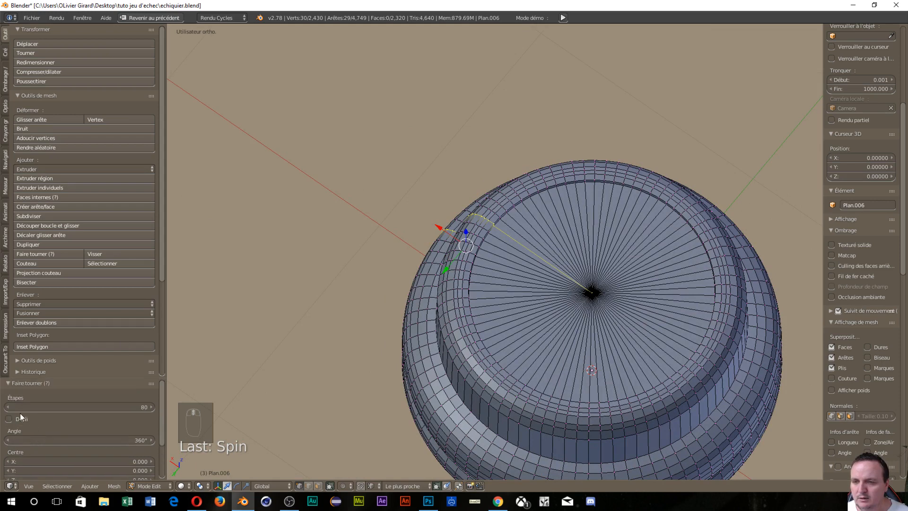
left_click(10, 419)
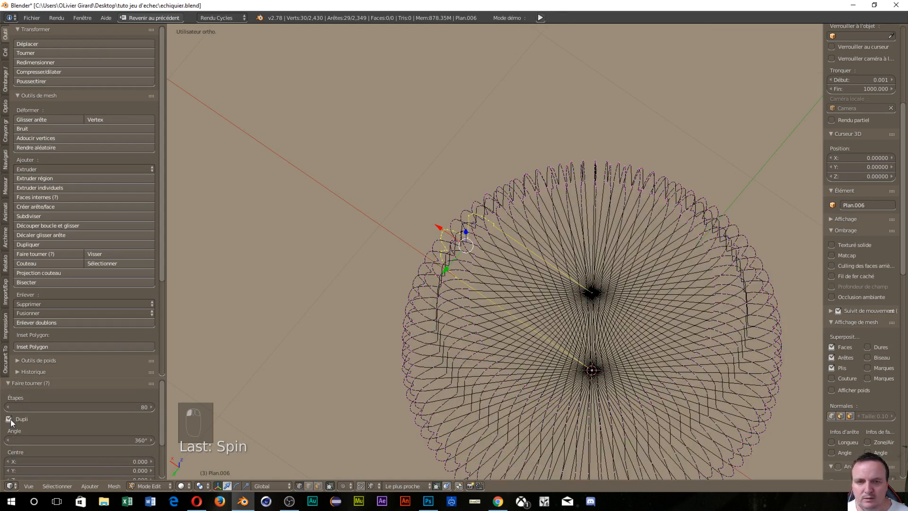
left_click(9, 419)
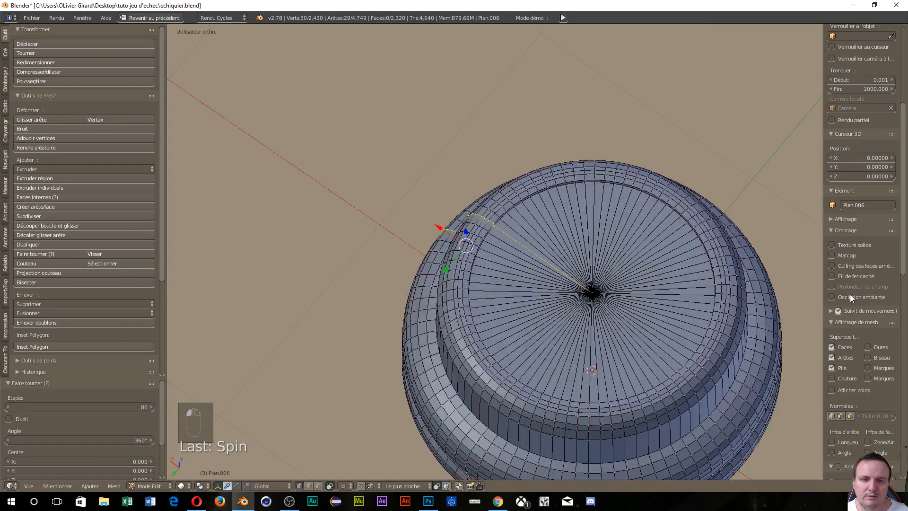
Examine the fan of edges on the base's top face and its raised rim from oblique and top views.
middle_click_drag(655, 351, 552, 281)
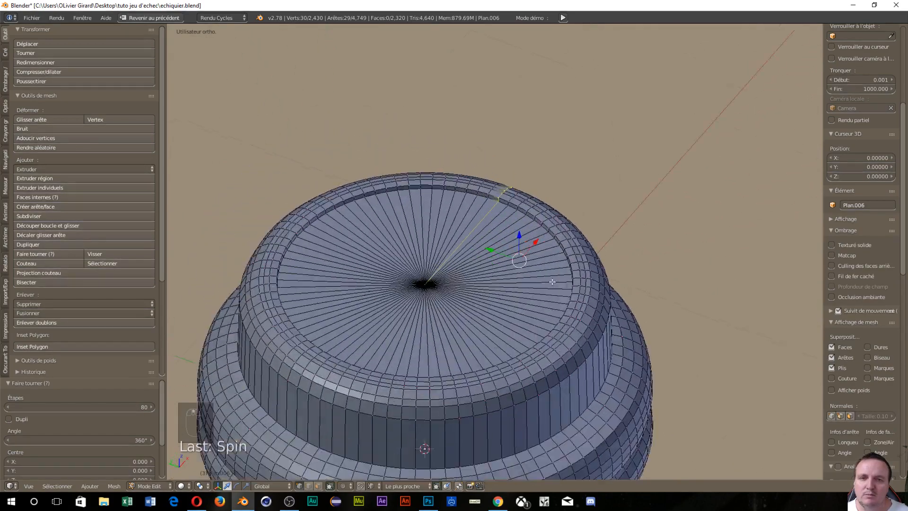
scroll(553, 281, "up", 6)
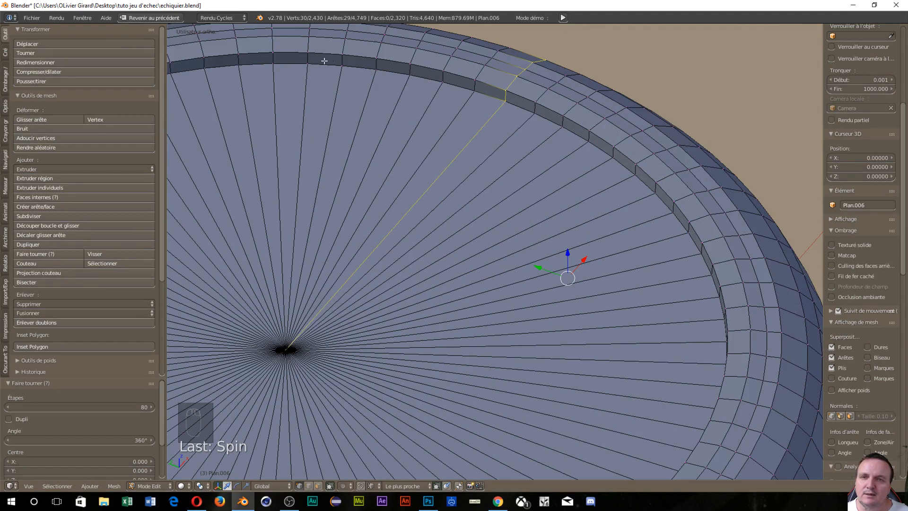
scroll(489, 121, "down", 2)
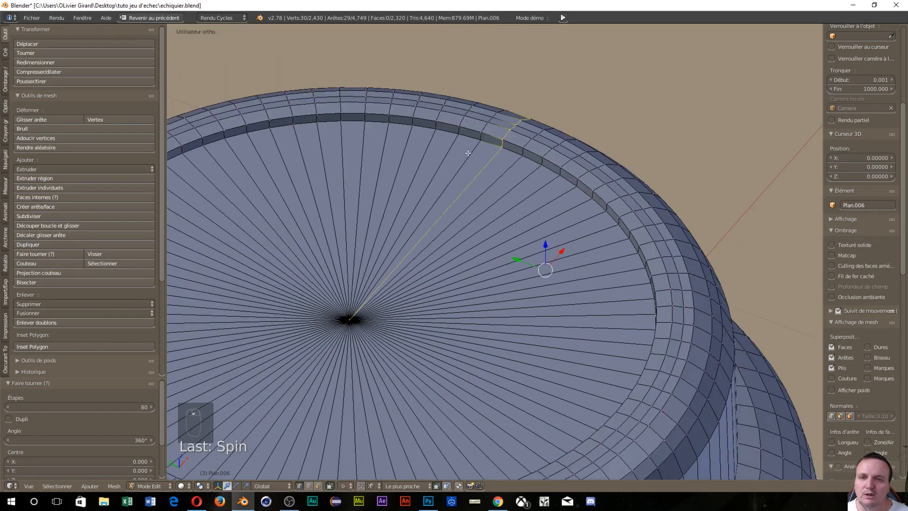
scroll(444, 172, "down", 2)
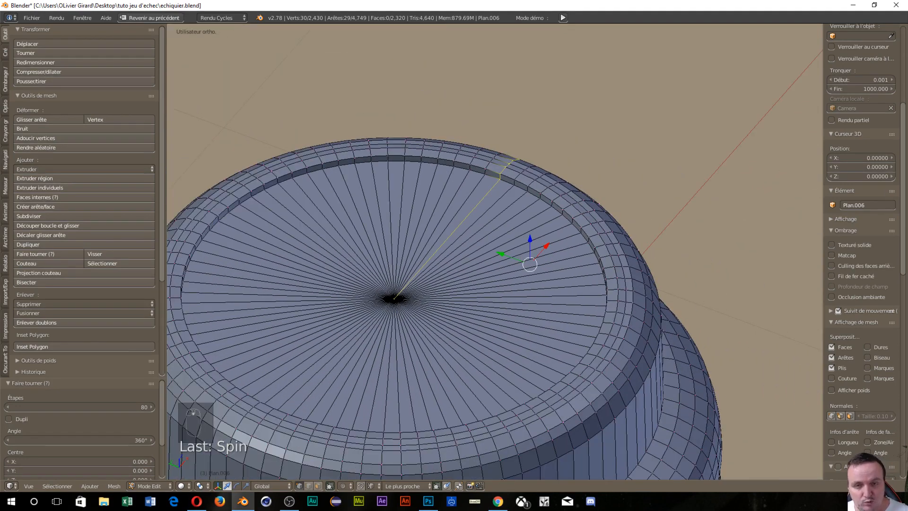
key("KP_7")
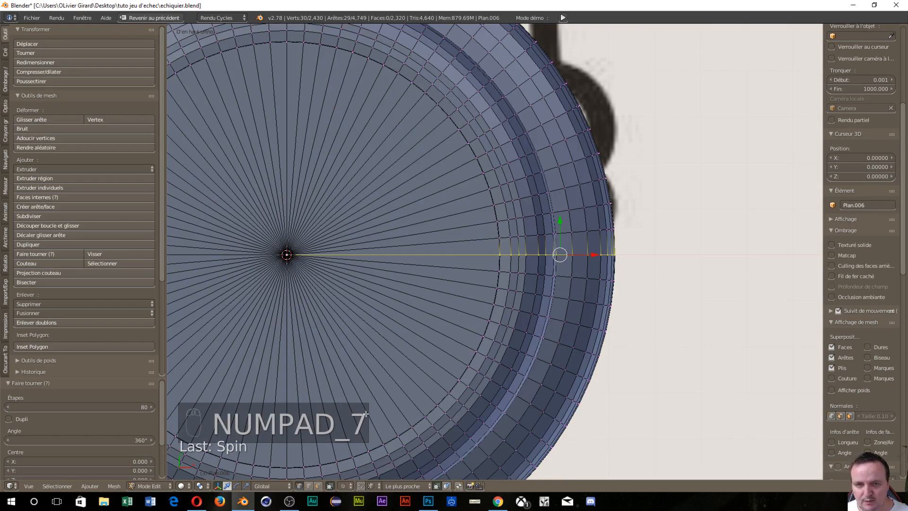
scroll(441, 306, "up", 5)
scroll(441, 305, "up", 2)
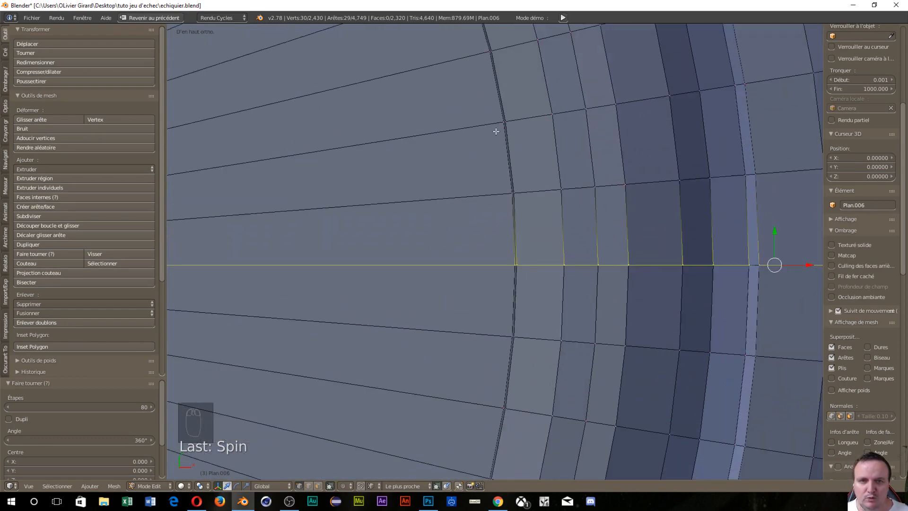
middle_click_drag(438, 132, 446, 186)
scroll(446, 186, "down", 5)
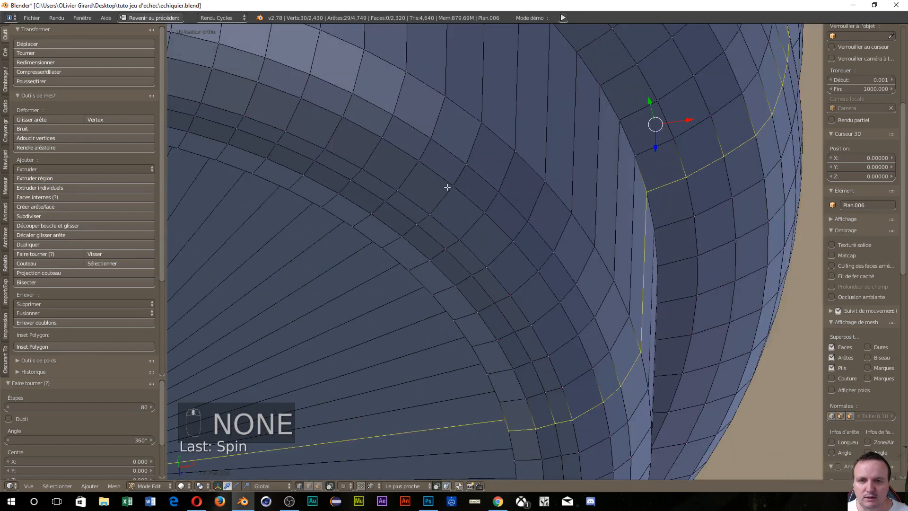
key("KP_7")
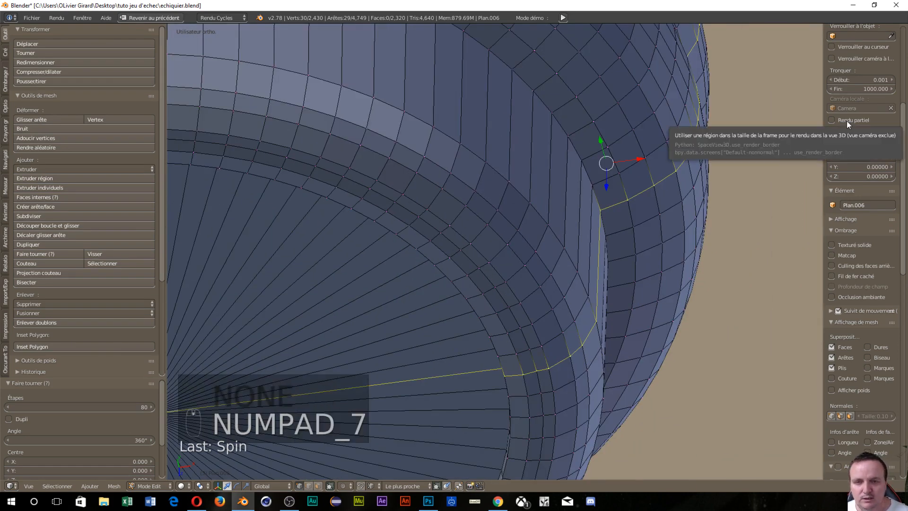
key("KP_7")
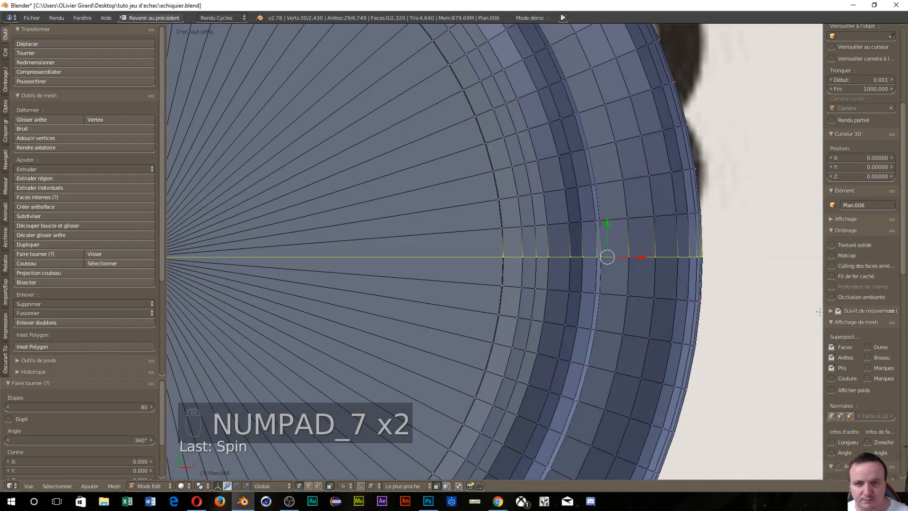
middle_click_drag(498, 255, 458, 308)
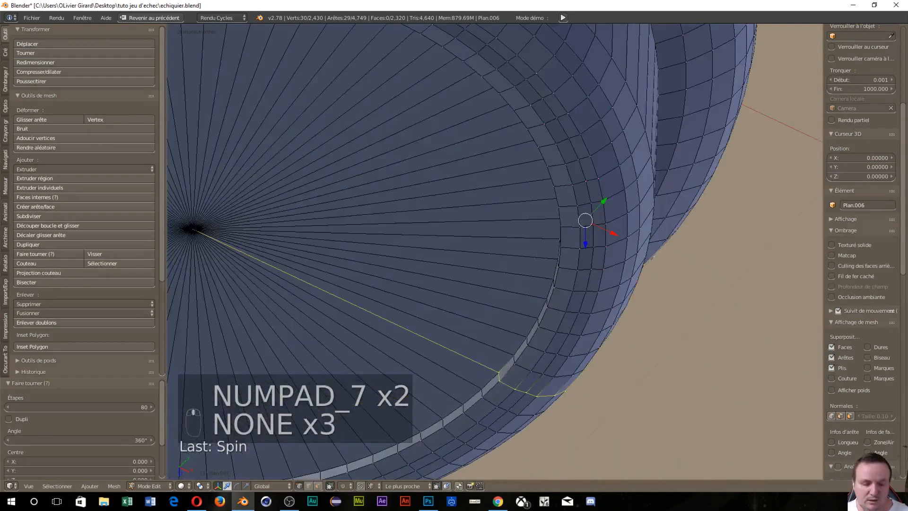
Knife-cut two parallel lines along X across the base's inner top circle, one each side of centre, joined by a line at their negative-X ends.
key("KP_7")
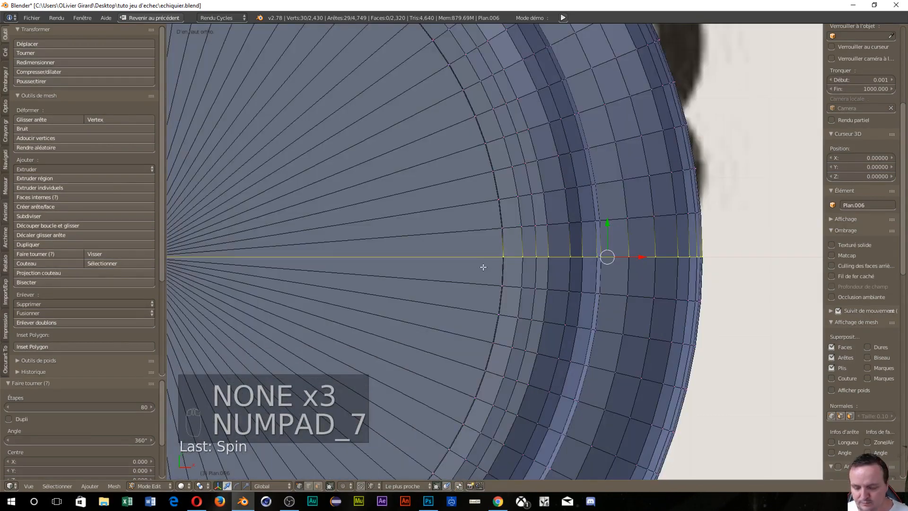
middle_click_drag(365, 383, 528, 411, "shift")
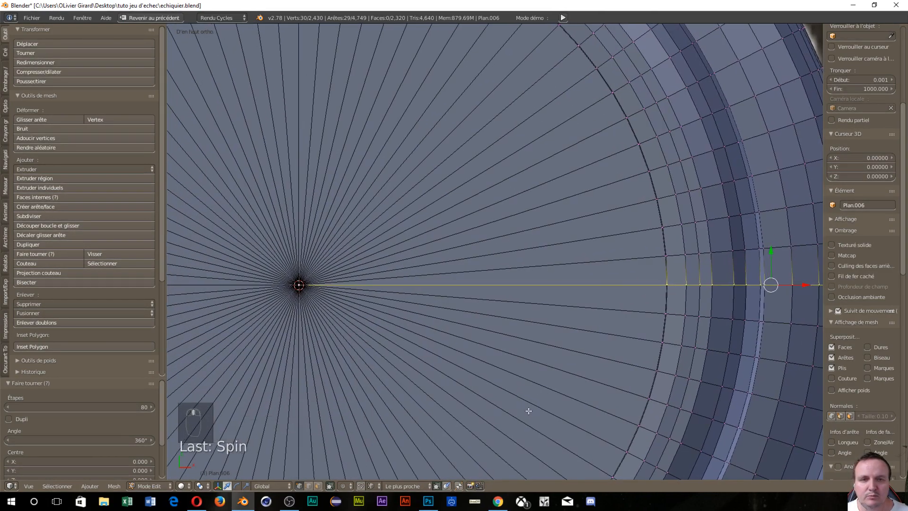
scroll(587, 220, "down", 3)
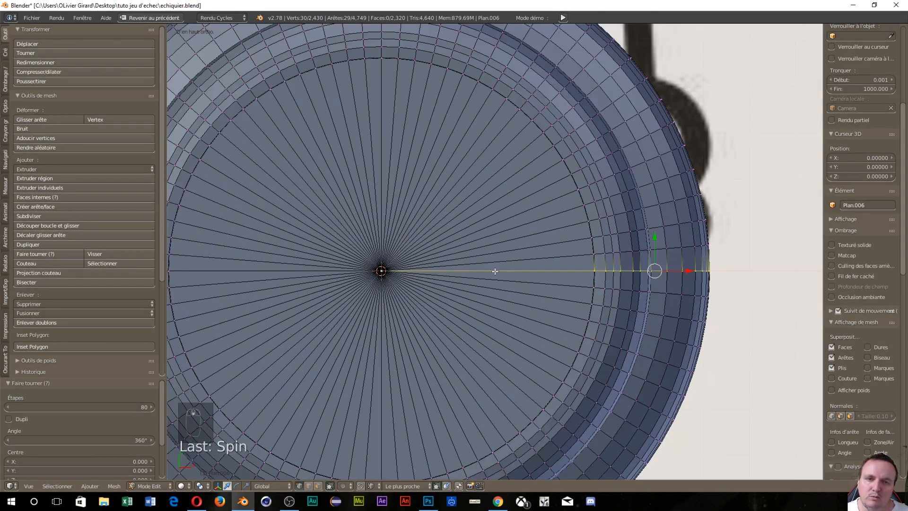
middle_click_drag(582, 286, 629, 290, "shift")
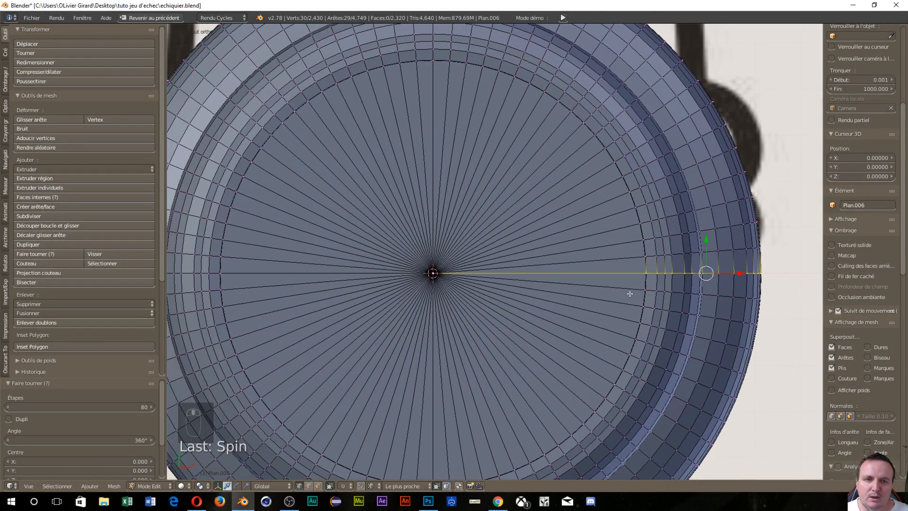
scroll(630, 294, "up", 1)
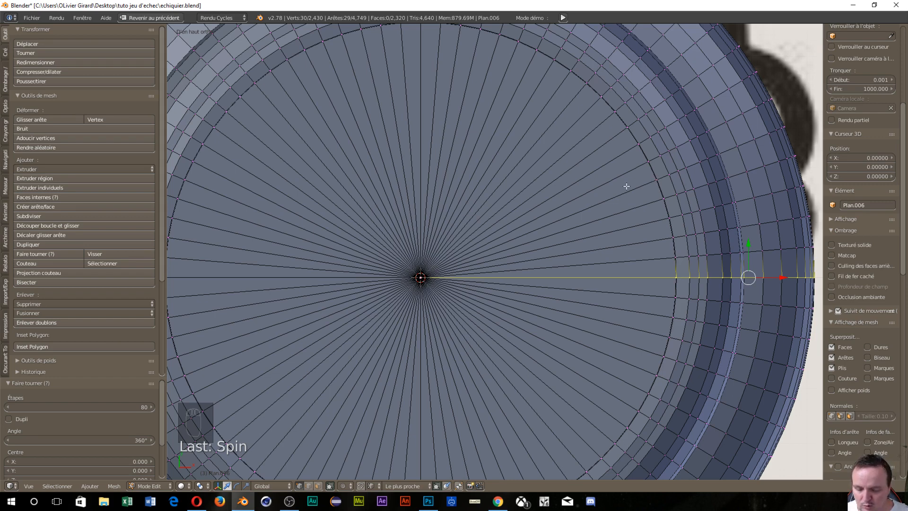
key("k")
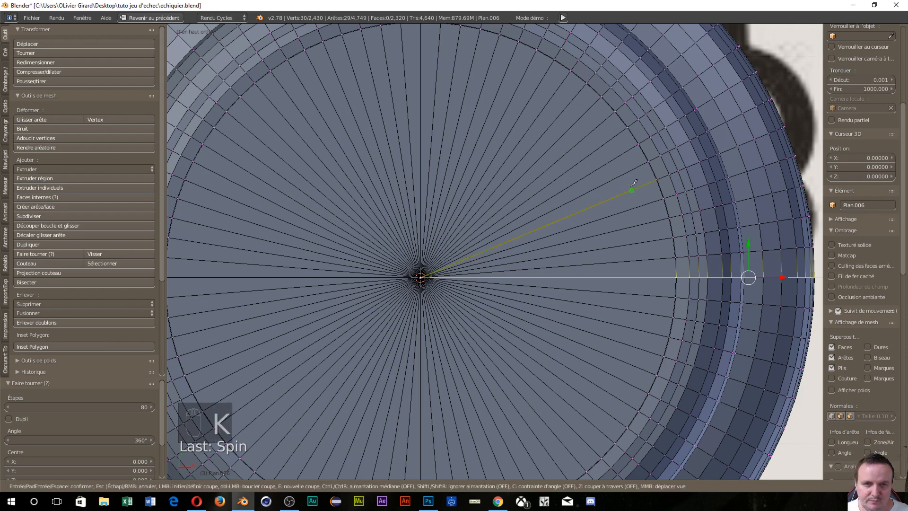
left_click(657, 179)
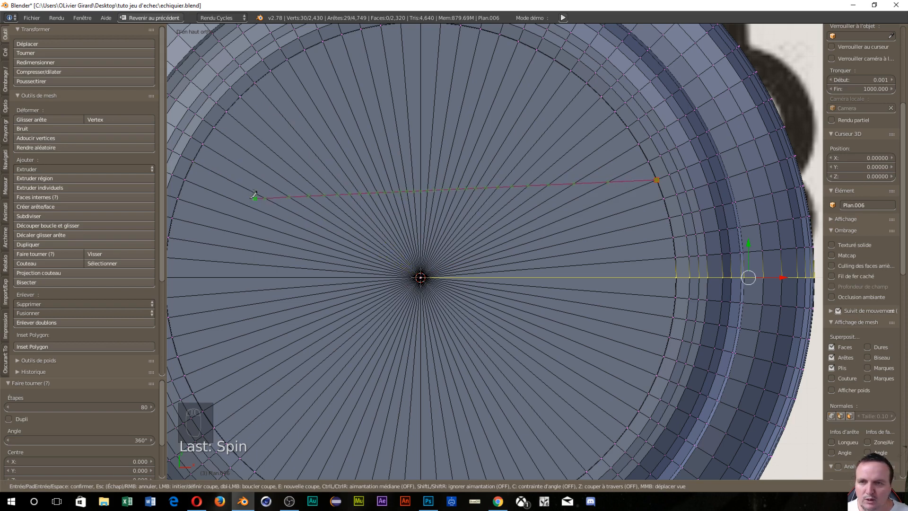
left_click(185, 179)
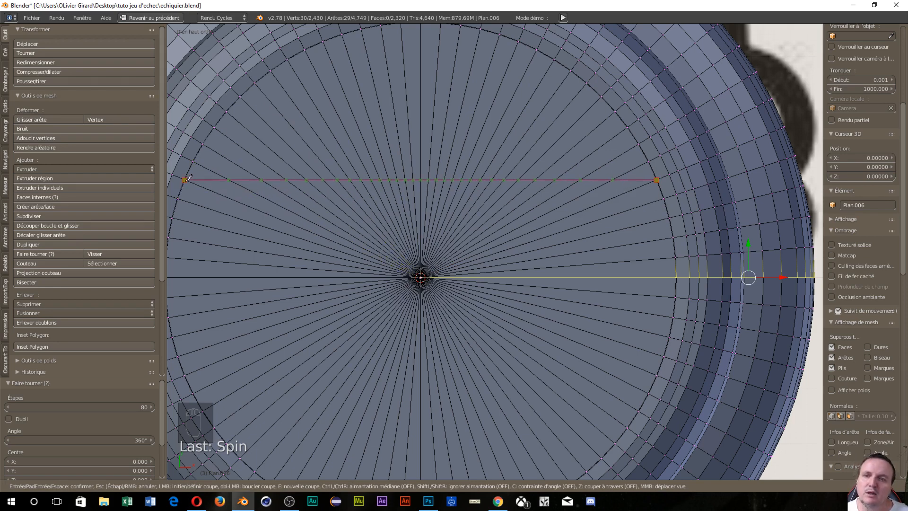
left_click(186, 179)
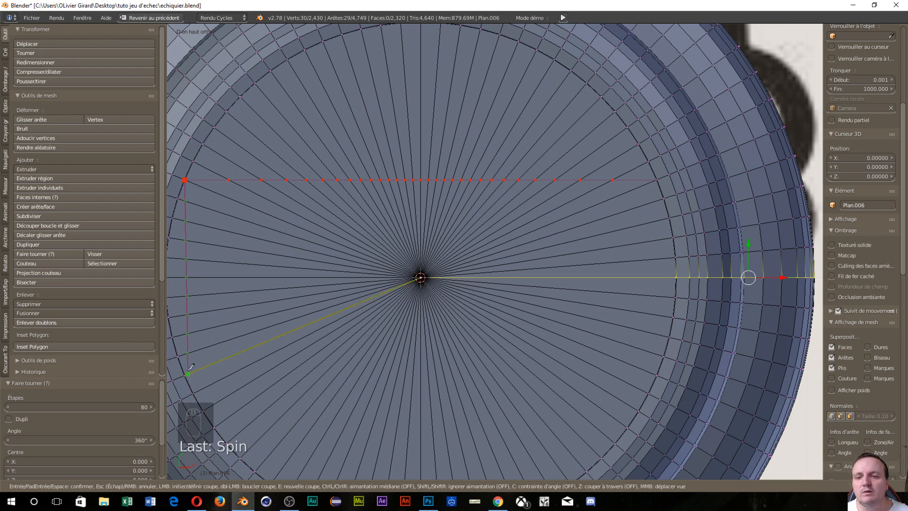
left_click(184, 375)
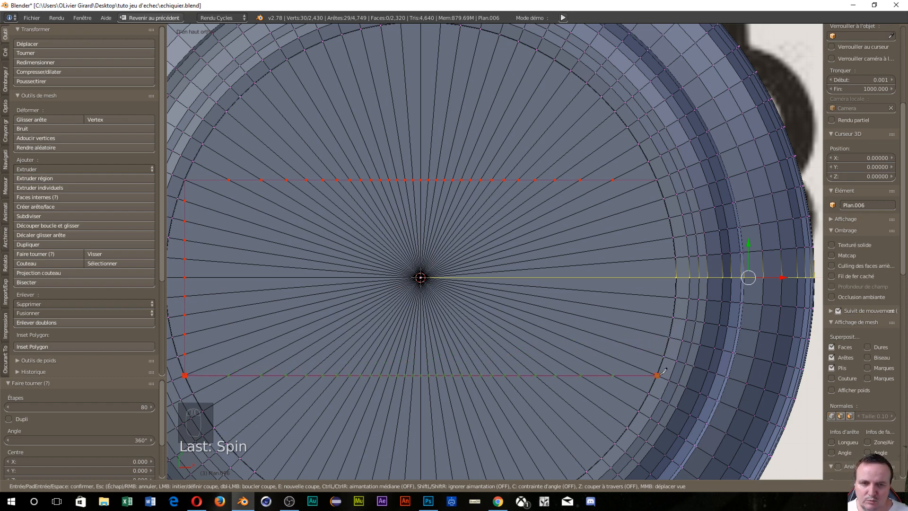
left_click(661, 373)
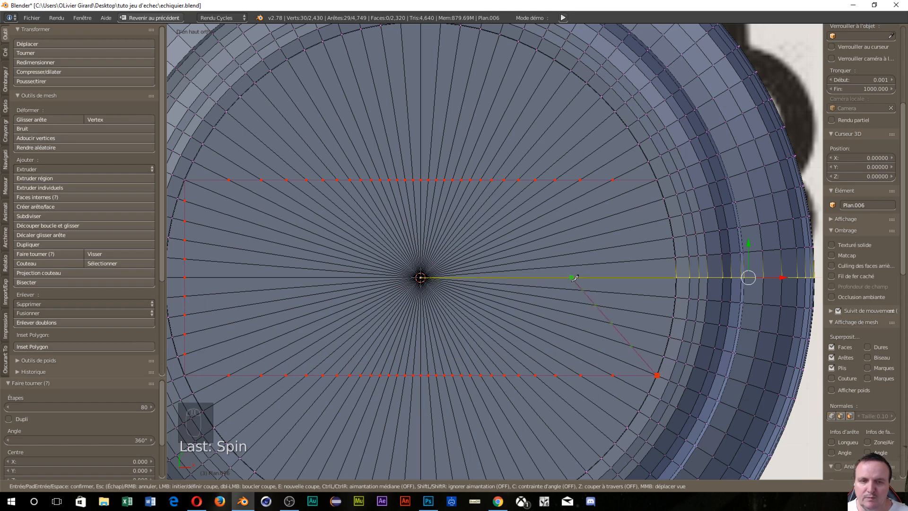
key("Return")
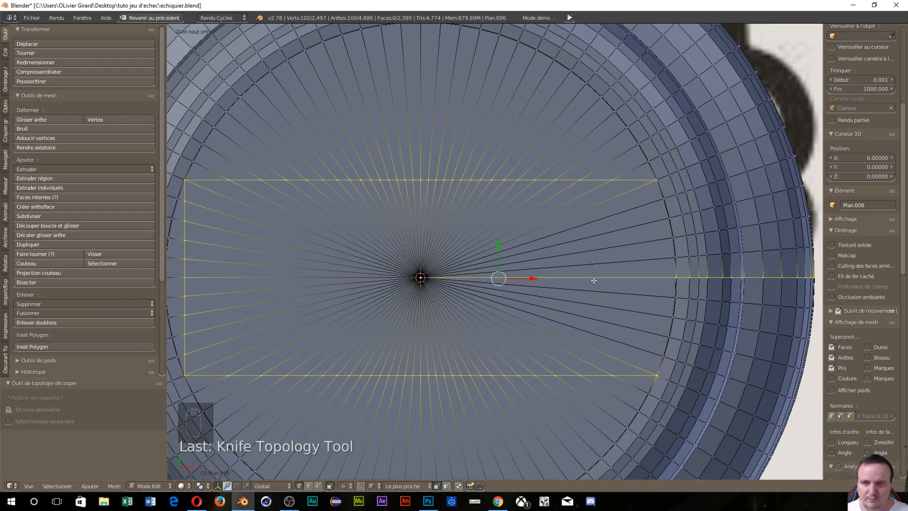
Select the vertices between the corners of the connecting cut at the negative-X end and dissolve their edges.
scroll(445, 290, "up", 4)
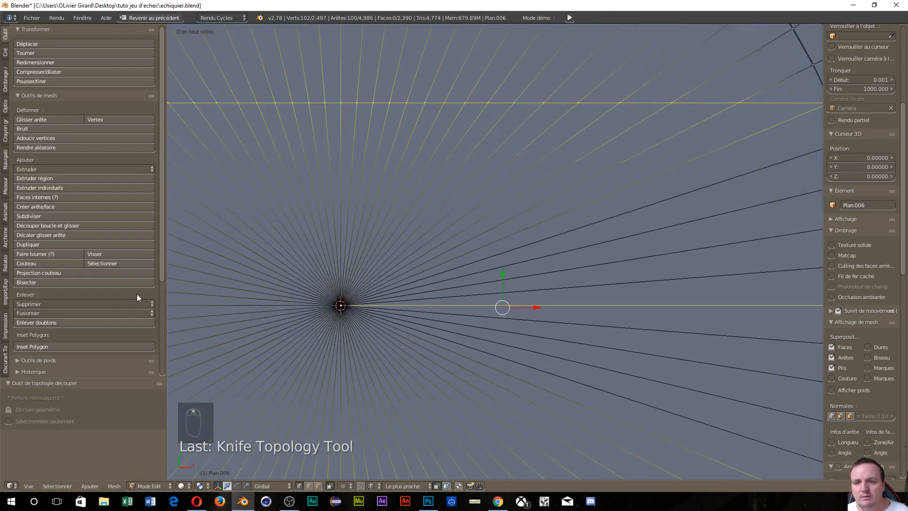
middle_click_drag(265, 324, 808, 309, "alt")
scroll(422, 183, "down", 1)
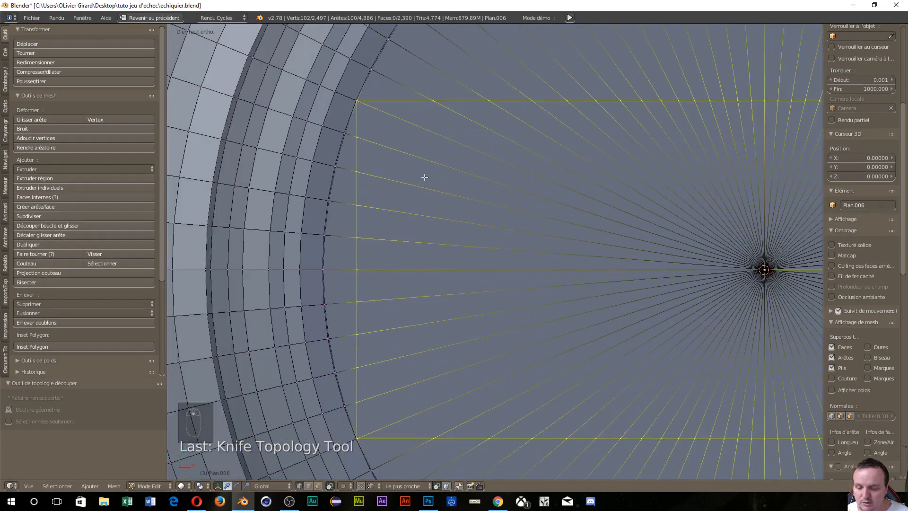
key("a")
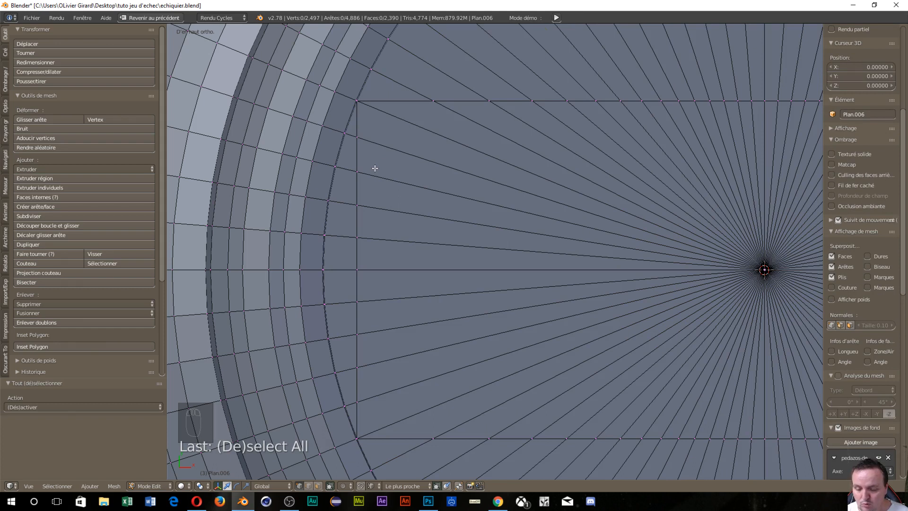
key("ctrl+Tab")
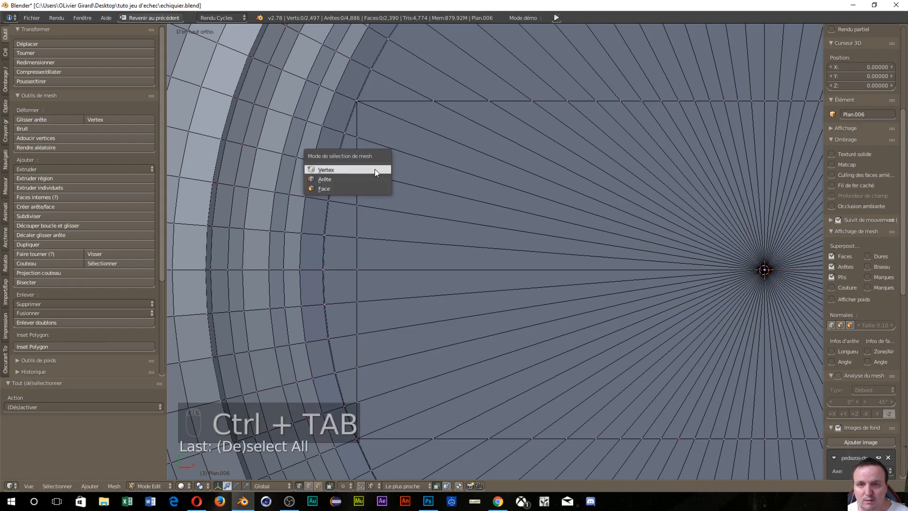
left_click(331, 169)
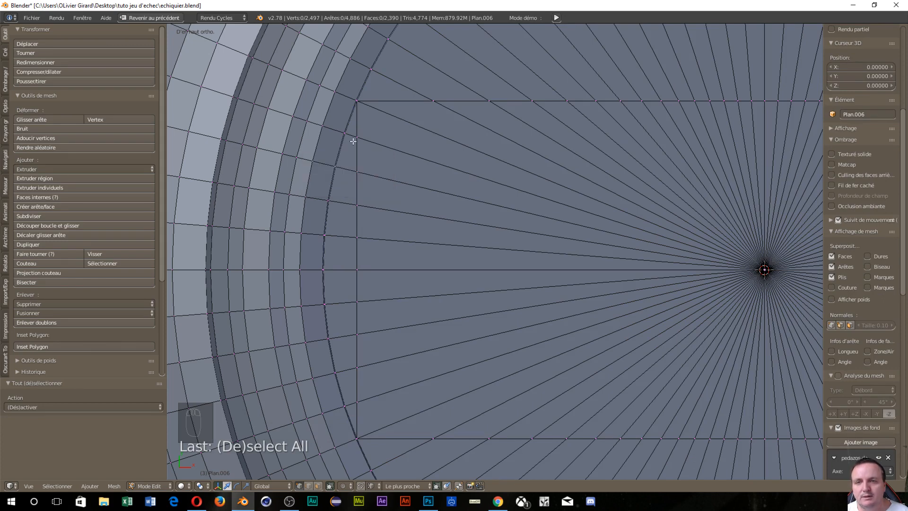
key("c")
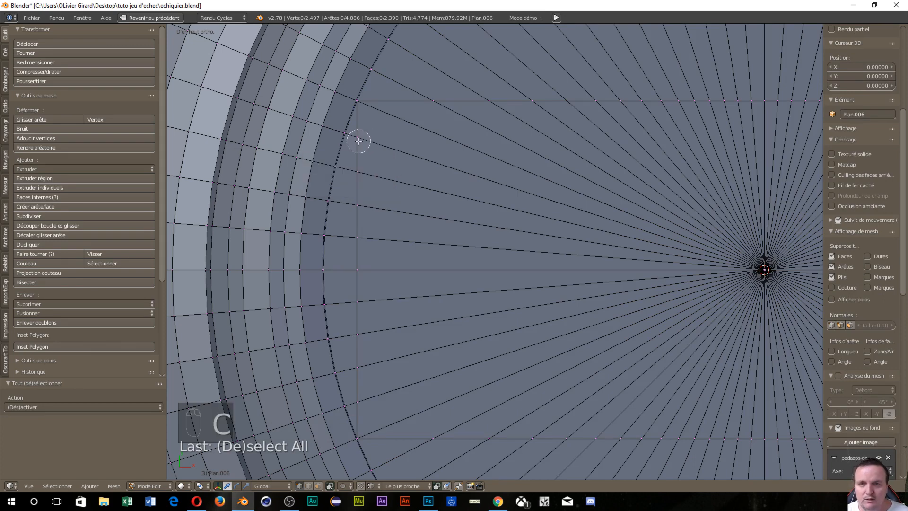
left_click_drag(356, 137, 367, 180)
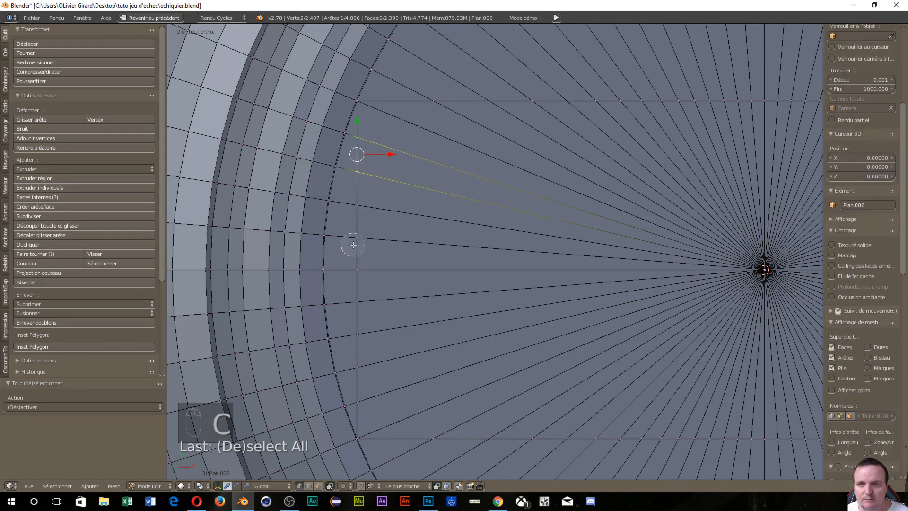
mouse_move(349, 246)
left_mouse_down()
mouse_move(361, 199)
mouse_move(365, 397)
left_mouse_up()
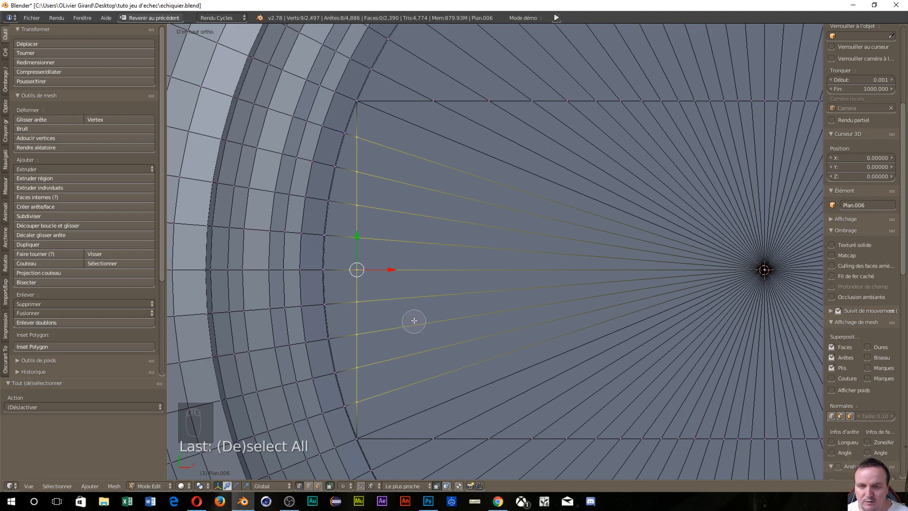
key("x")
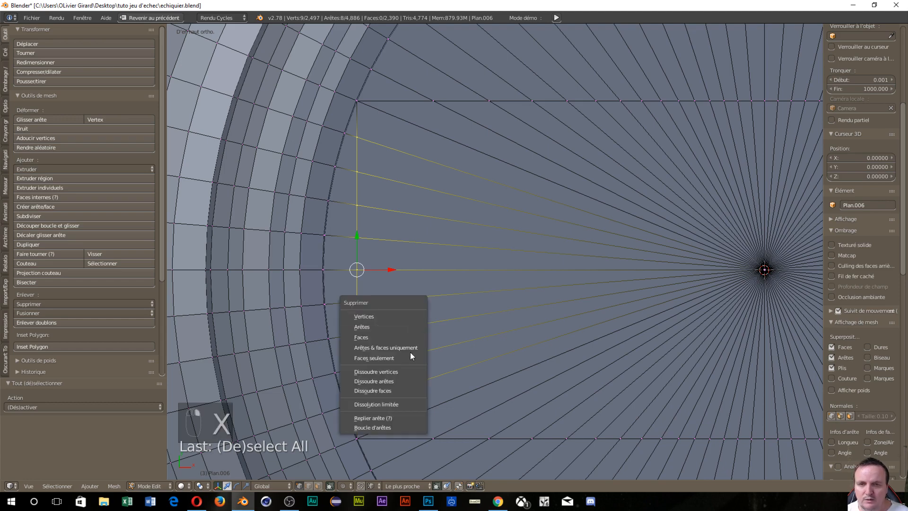
left_click(410, 381)
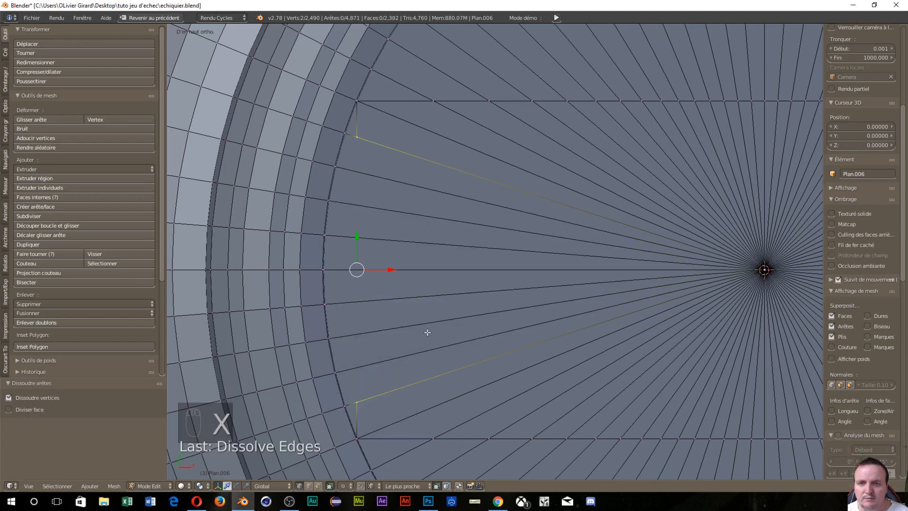
Dissolve the two leftover vertices at the ends of the removed connecting cut.
right_click(356, 138)
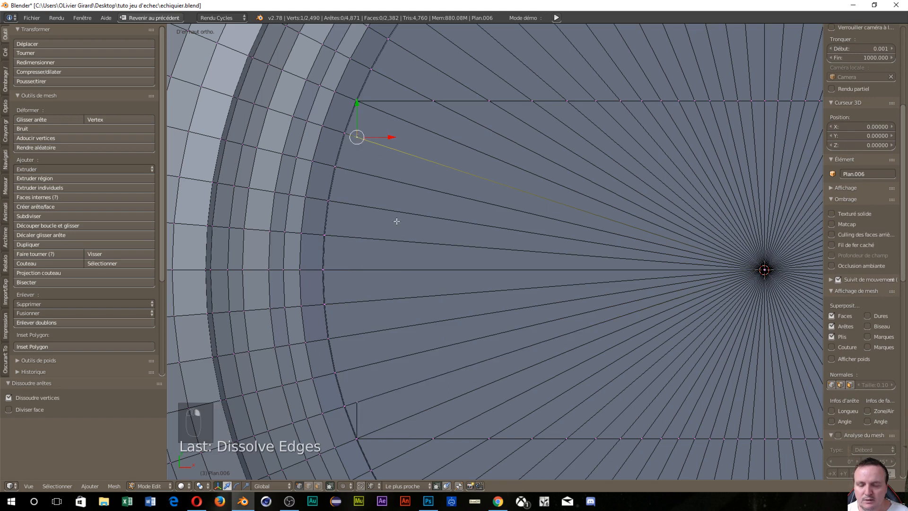
key("x")
left_click(432, 277)
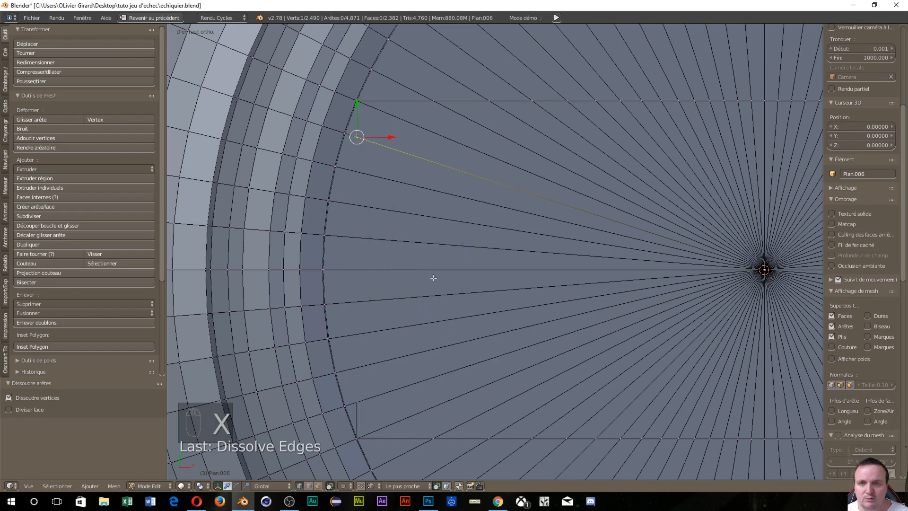
key("x")
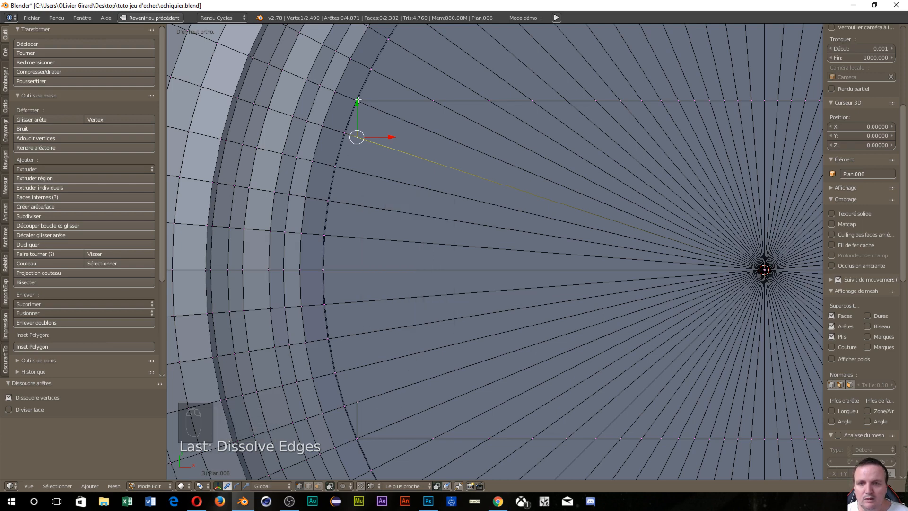
key("x")
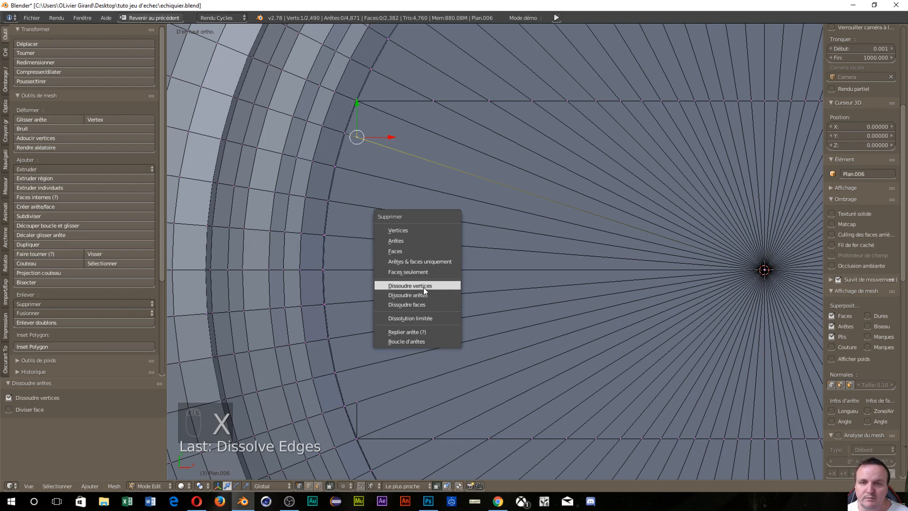
left_click(421, 285)
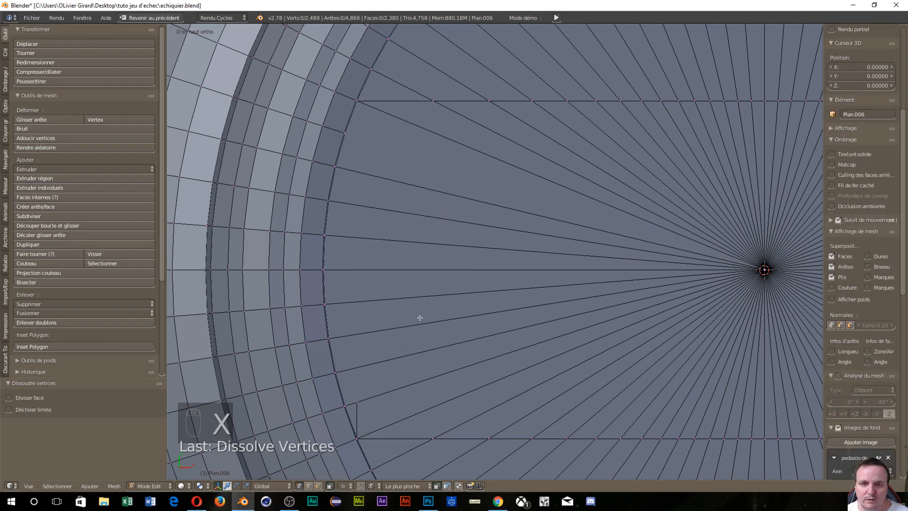
right_click(357, 402)
key("x")
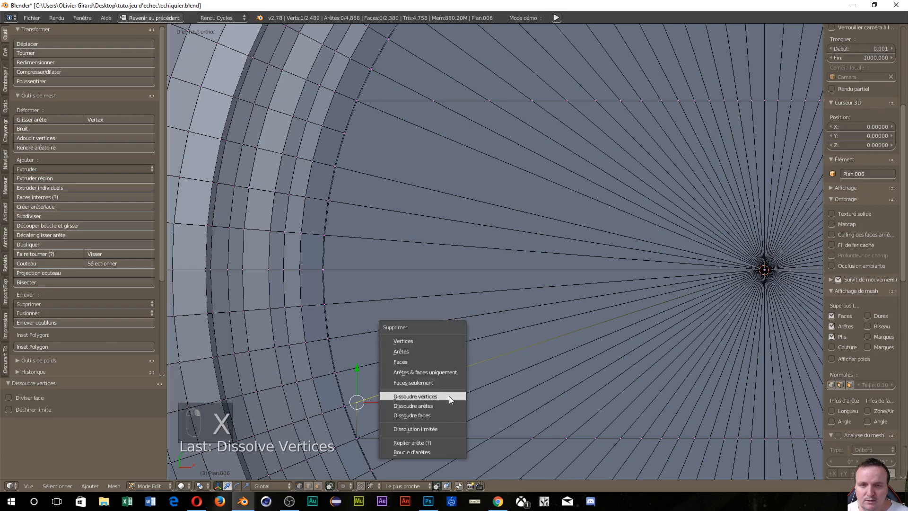
left_click(450, 396)
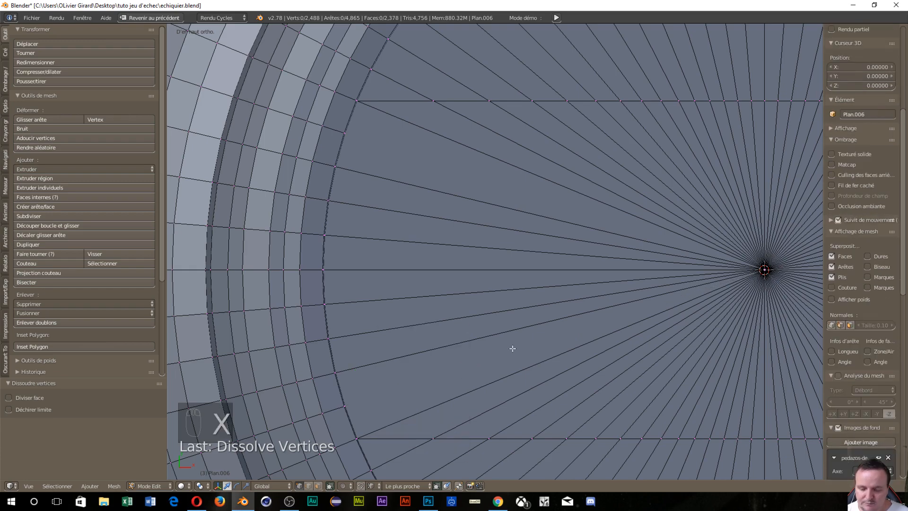
In edge selection mode, circle-select the radial edges between the two parallel cuts around the centre and dissolve them.
scroll(551, 279, "down", 3)
middle_click_drag(696, 270, 605, 215, "shift")
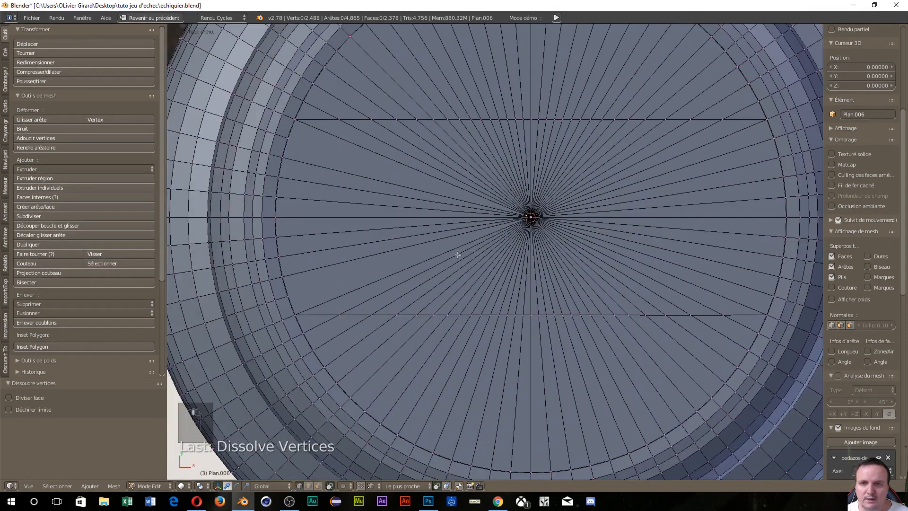
key("ctrl+Tab")
left_click(392, 265)
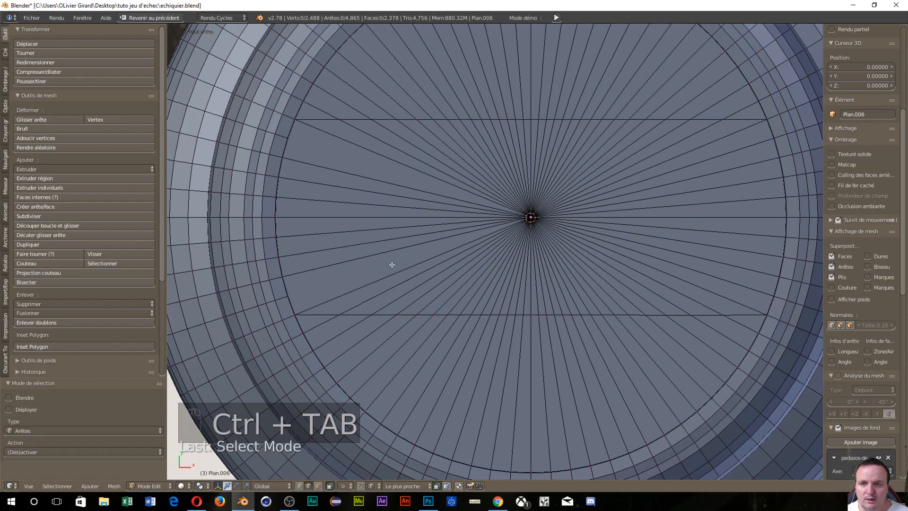
right_click(373, 250)
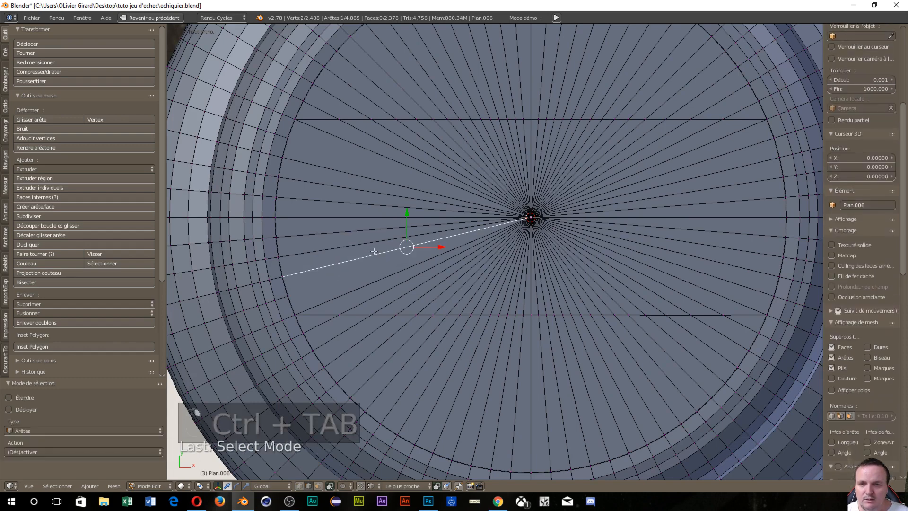
key("c")
mouse_move(406, 247)
left_mouse_down()
mouse_move(421, 189)
mouse_move(541, 150)
mouse_move(591, 179)
mouse_move(553, 186)
mouse_move(508, 258)
mouse_move(462, 248)
left_mouse_up()
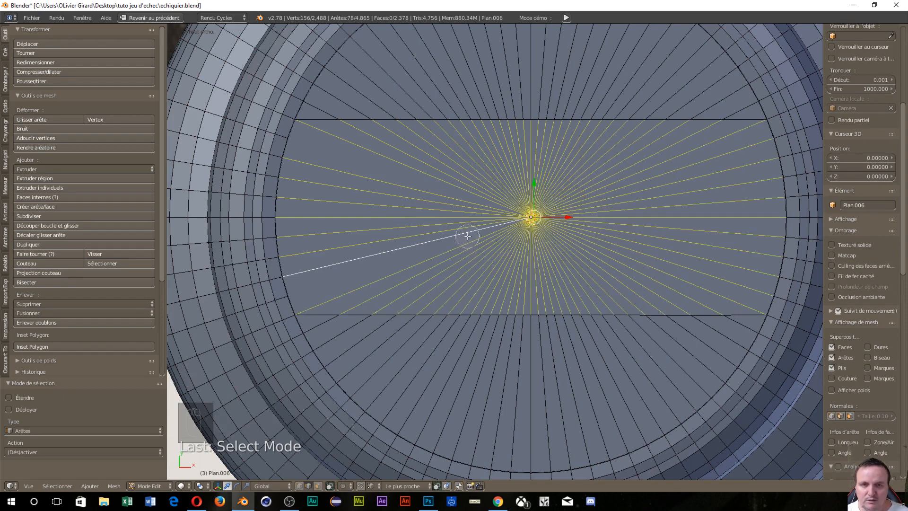
right_click(468, 236)
key("x")
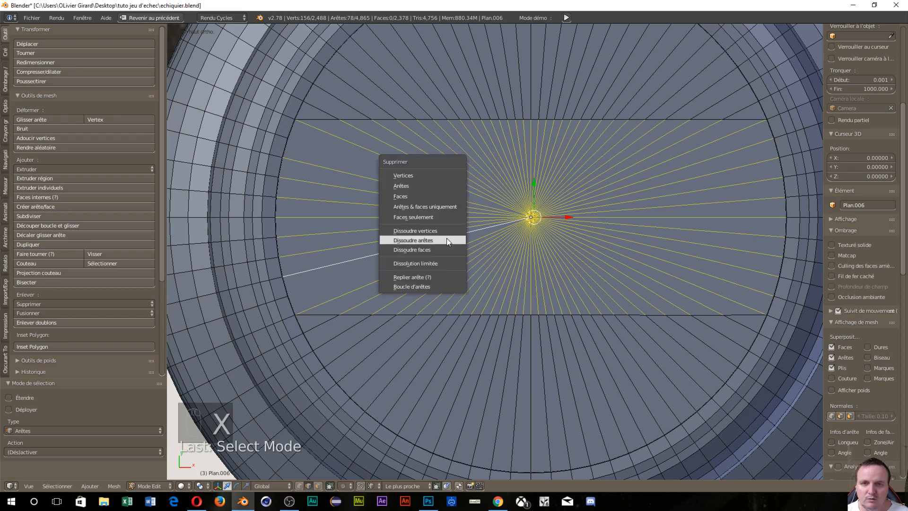
left_click(447, 240)
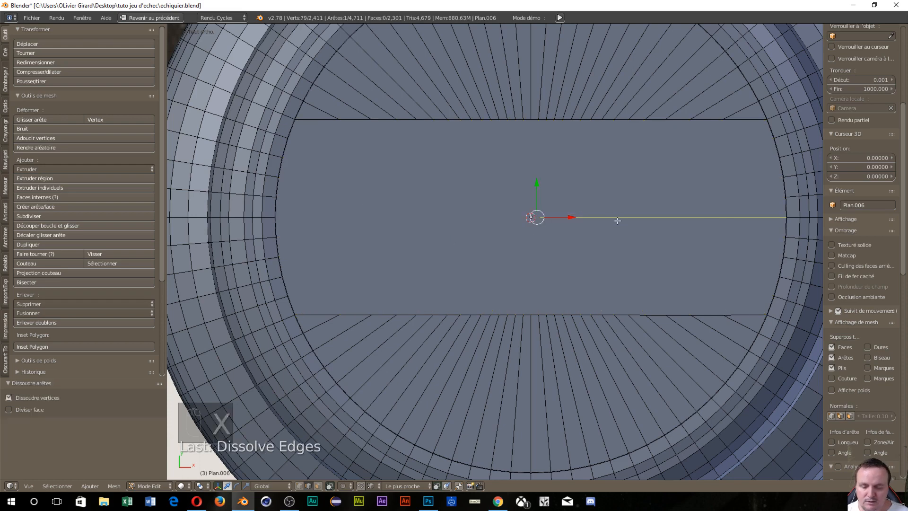
Delete the half-width edge in the central band to open the band area, then delete the loose edge left across the opening.
key("x")
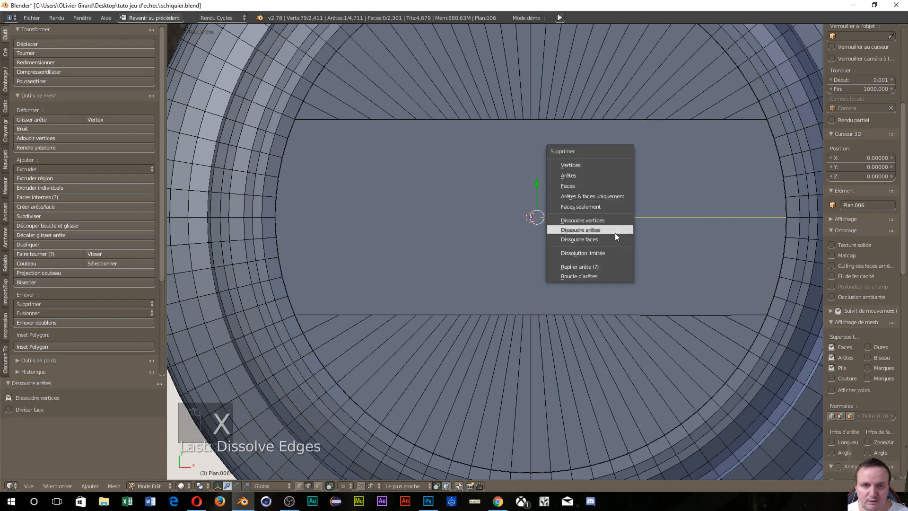
left_click(585, 174)
mouse_move(587, 172)
middle_mouse_down()
mouse_move(580, 260)
mouse_move(551, 168)
mouse_move(574, 167)
middle_mouse_up()
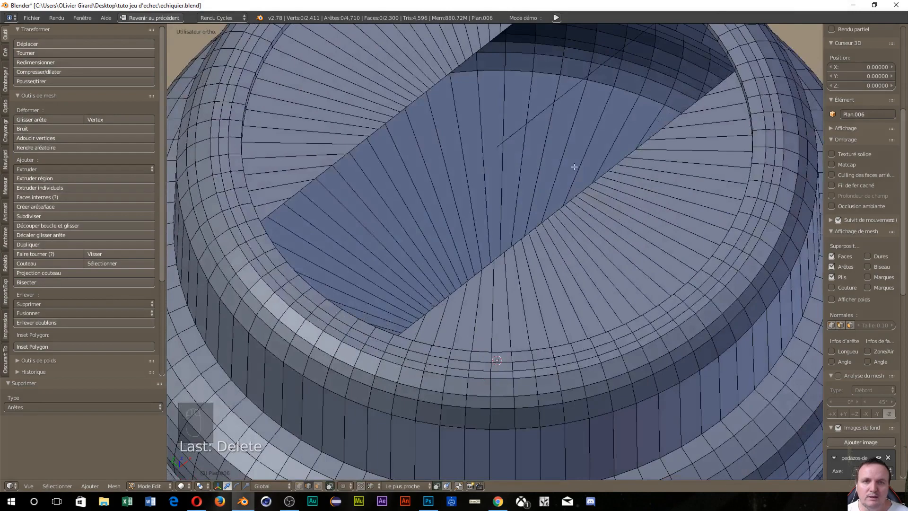
right_click(518, 133)
key("x")
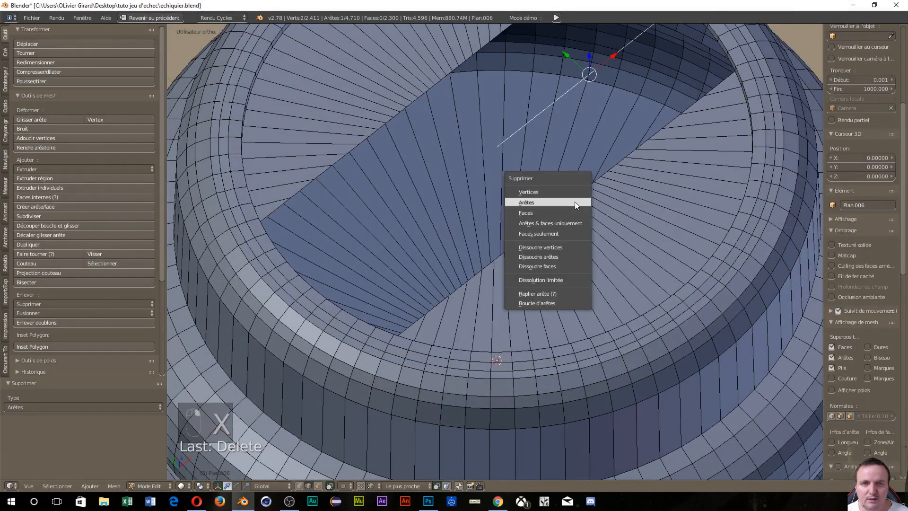
left_click(574, 202)
middle_click_drag(574, 197, 419, 231)
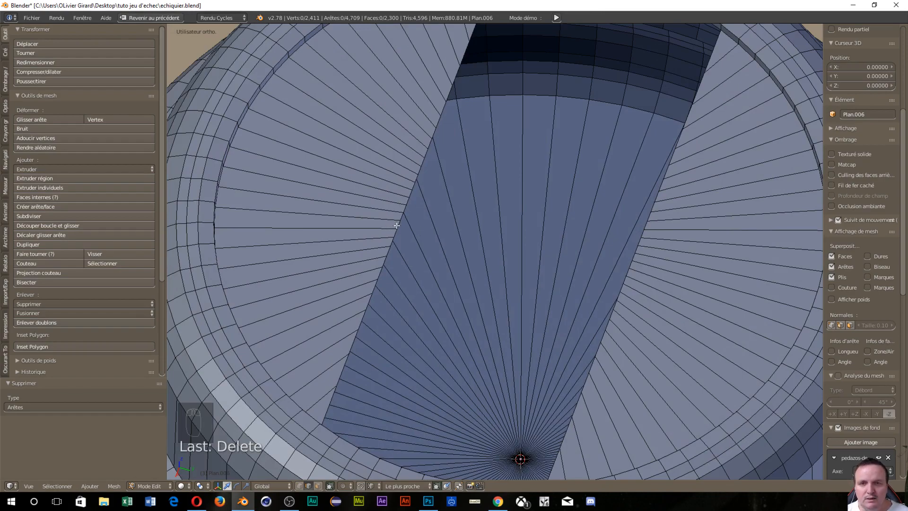
Select the edge loop bordering the opening in the base's top and fill it with a single face.
right_click(400, 224, "alt")
middle_click_drag(405, 226, 585, 223)
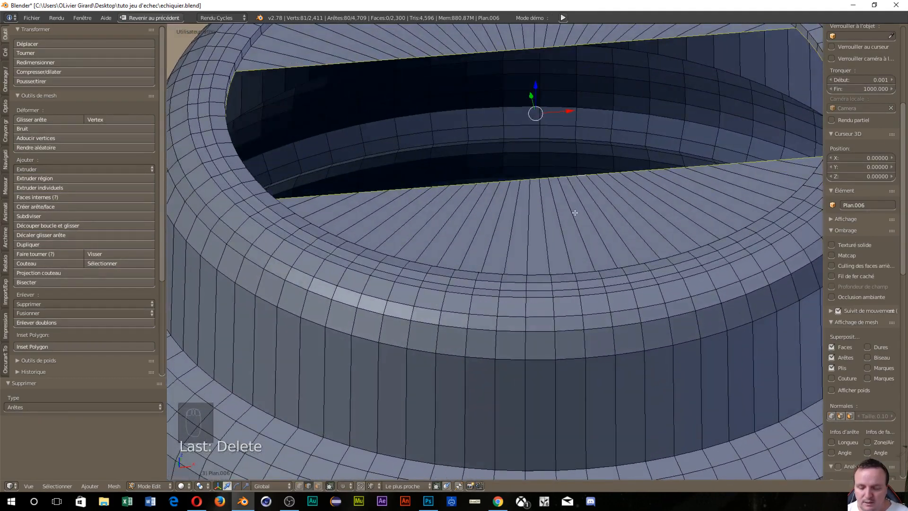
key("f")
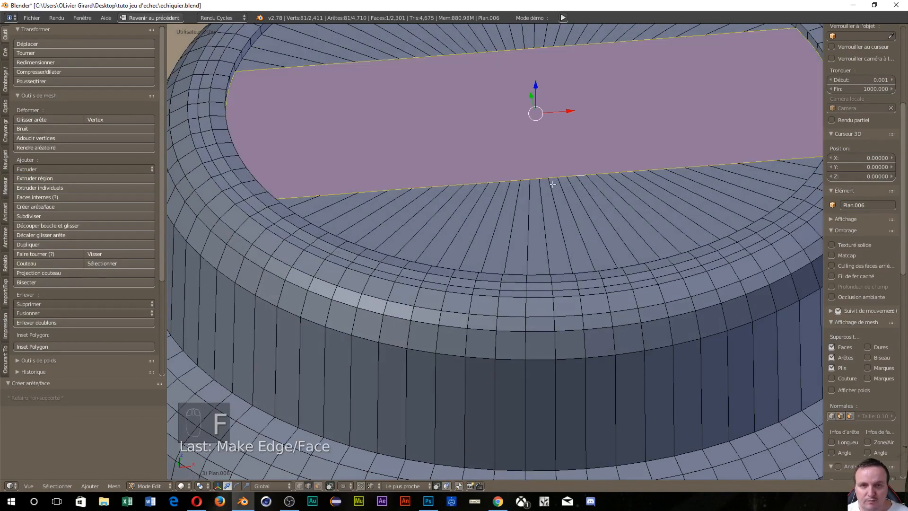
middle_click_drag(557, 201, 528, 140)
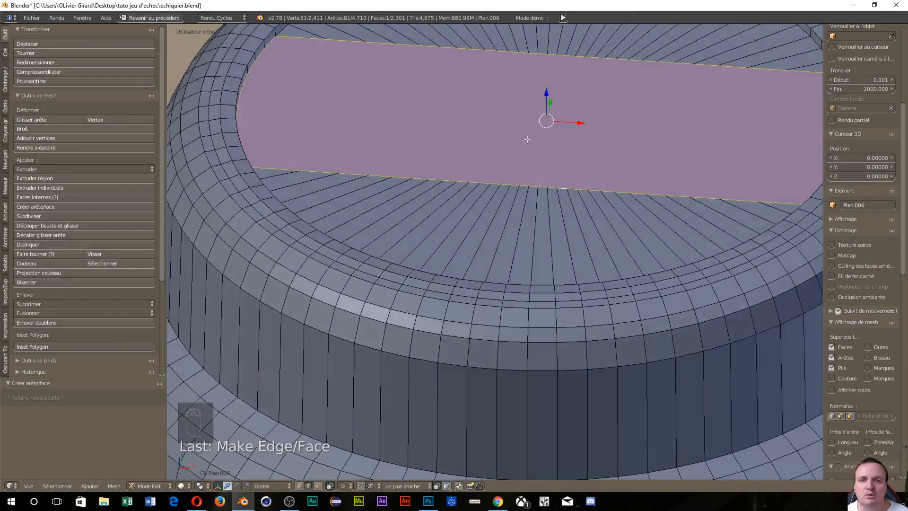
Raise the new band face along Z by about 0.016, and by about 0.004 more.
left_click_drag(546, 95, 544, 87)
middle_click_drag(538, 194, 584, 162)
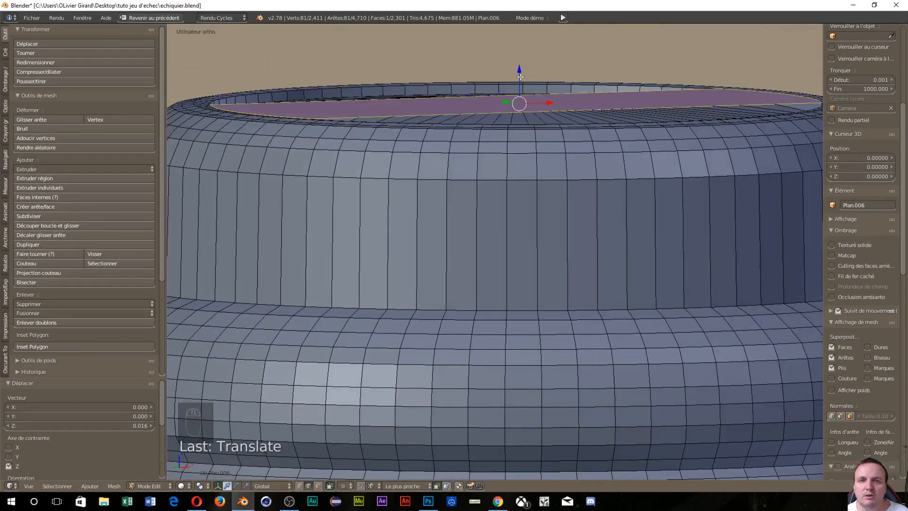
left_click_drag(519, 71, 517, 71)
middle_click_drag(516, 72, 473, 127)
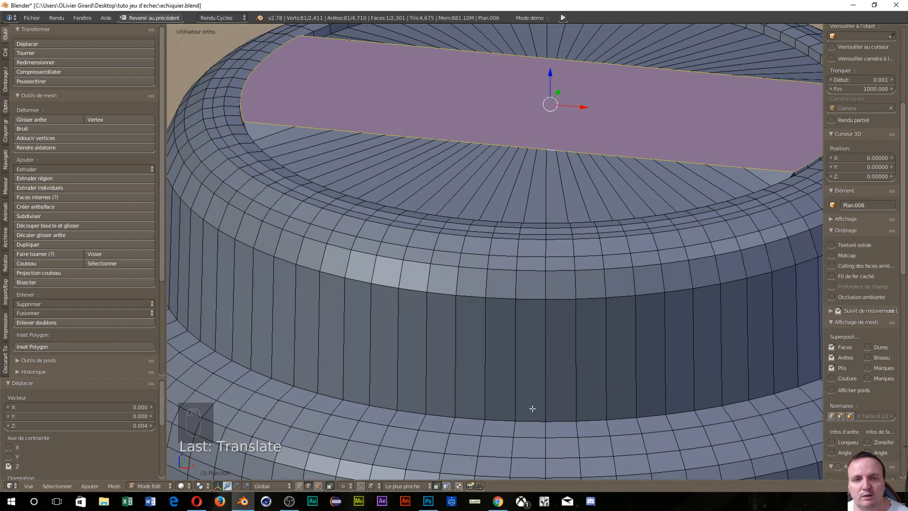
In front view, fit the band face to the reference outline: scale 0.956, move 0.006 in X and 0.003 in Z, and scale 1.017.
key("KP_1")
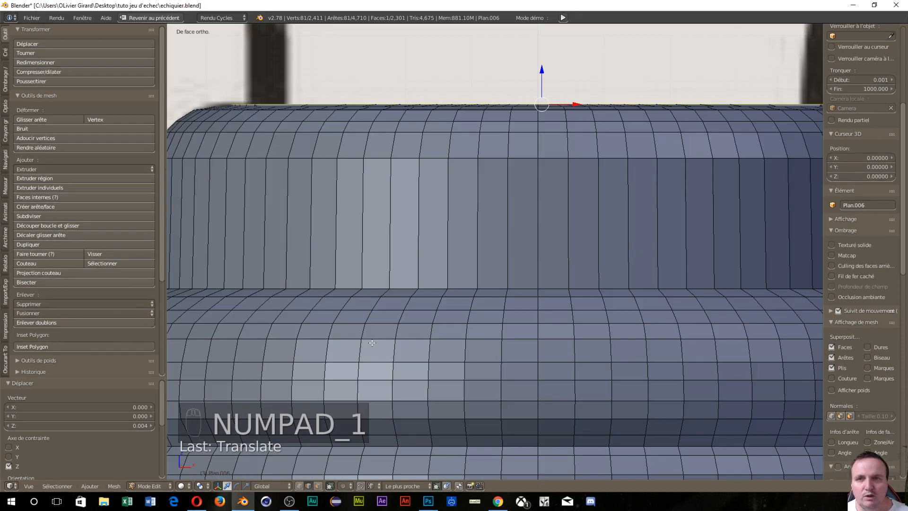
scroll(366, 234, "down", 2)
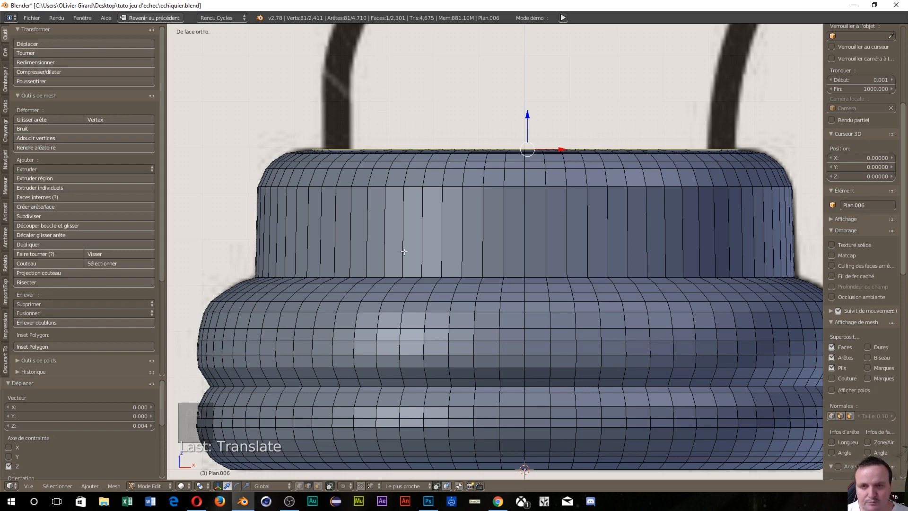
key("s")
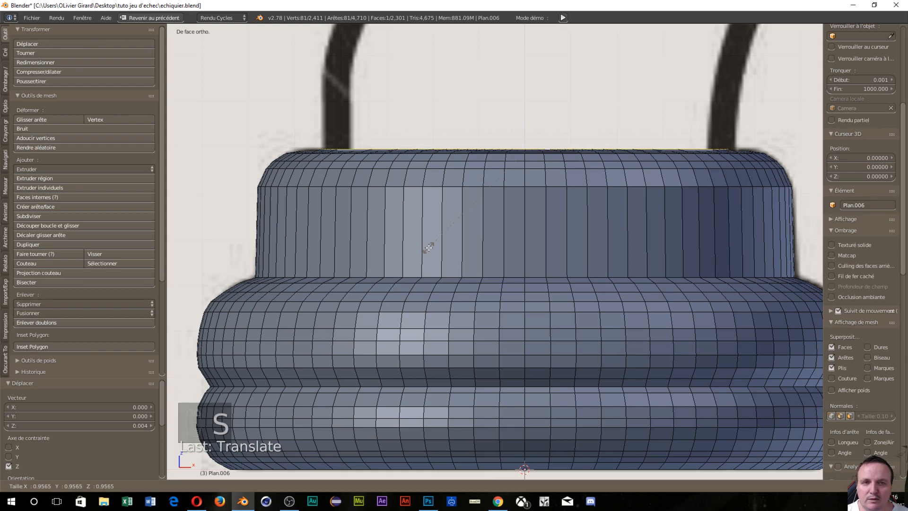
left_click(429, 248)
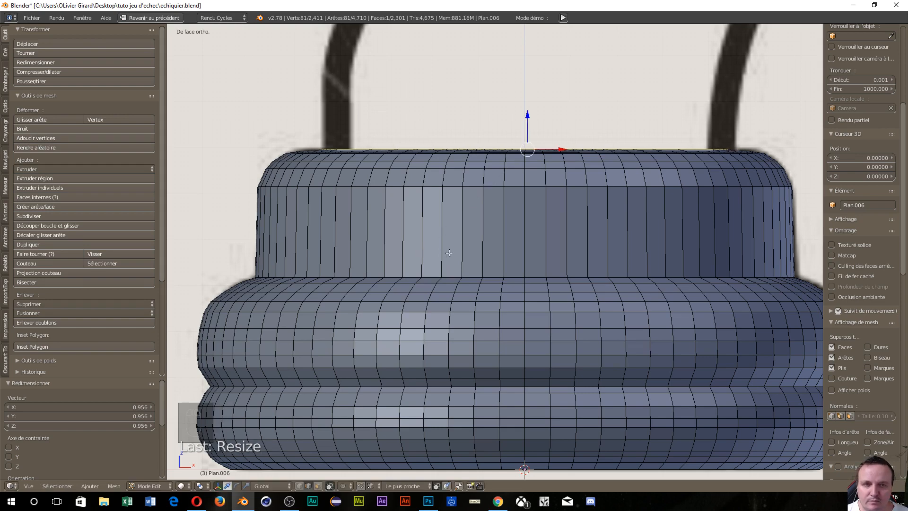
key("g")
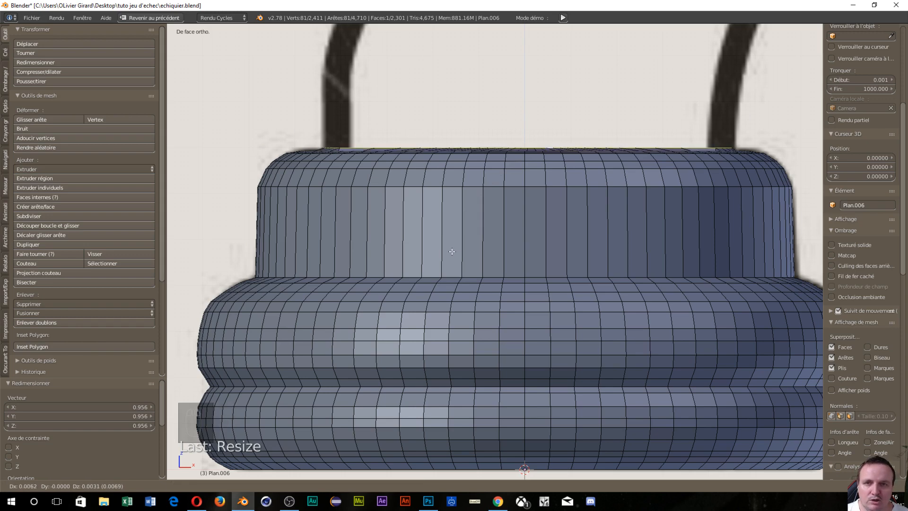
left_click(451, 251)
key("s")
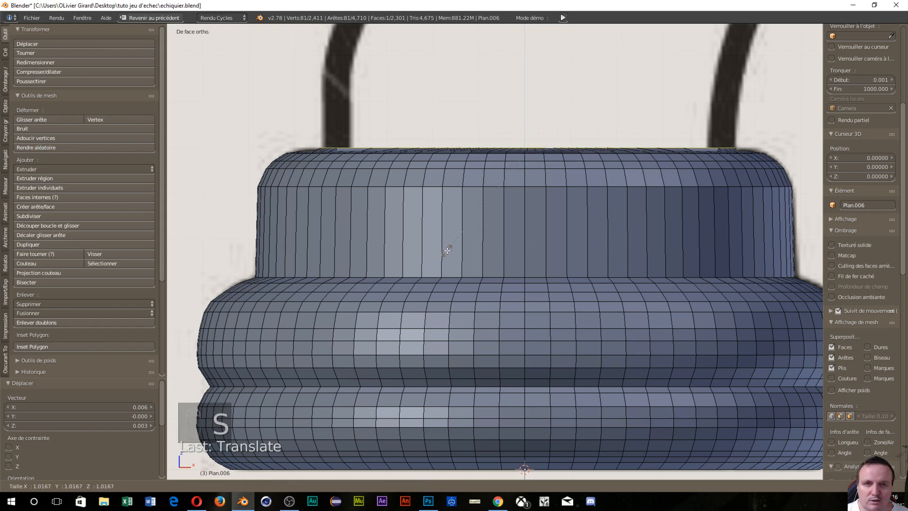
left_click(448, 251)
Extrude the band face upward by about 0.154 to start the knight's body.
middle_click_drag(476, 222, 432, 439, "shift")
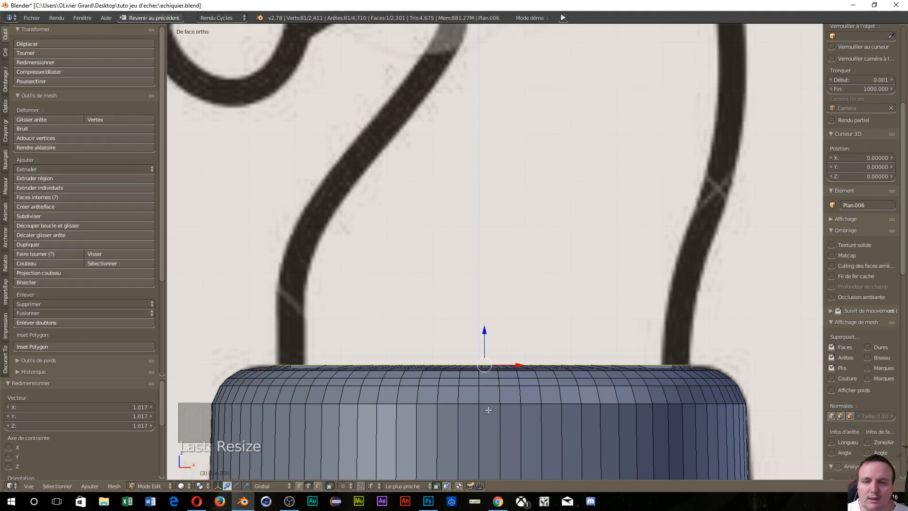
key("e")
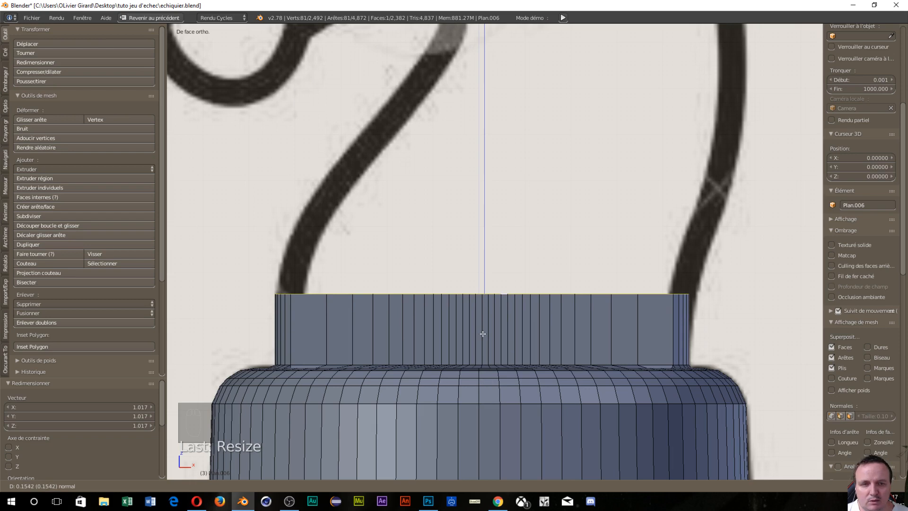
left_click(482, 334)
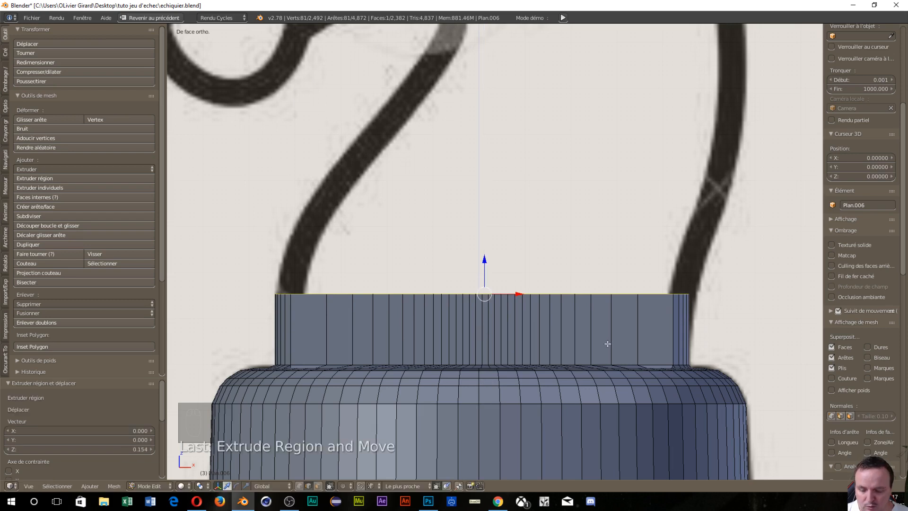
Fit the extruded top face to the reference outline: shift it 0.011 along X, scale it by 1.016, and shift it -0.001 along X.
key("g")
key("x")
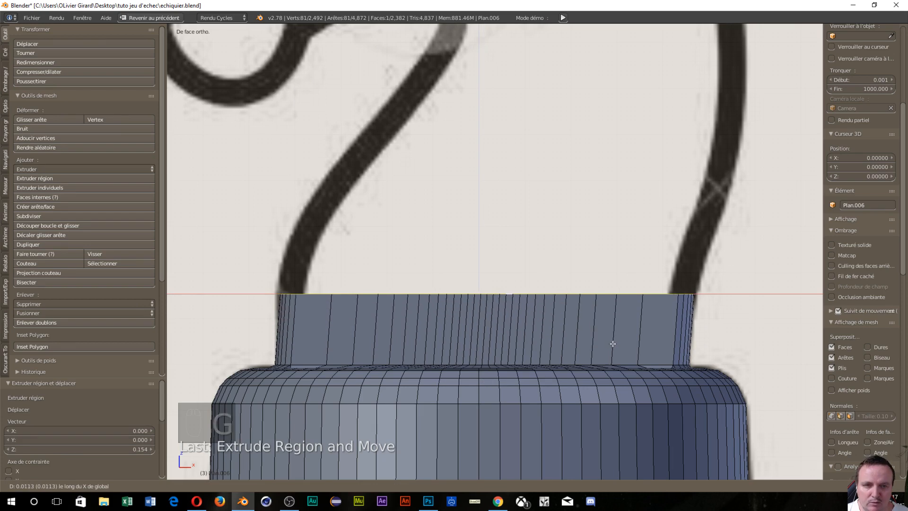
left_click(612, 344)
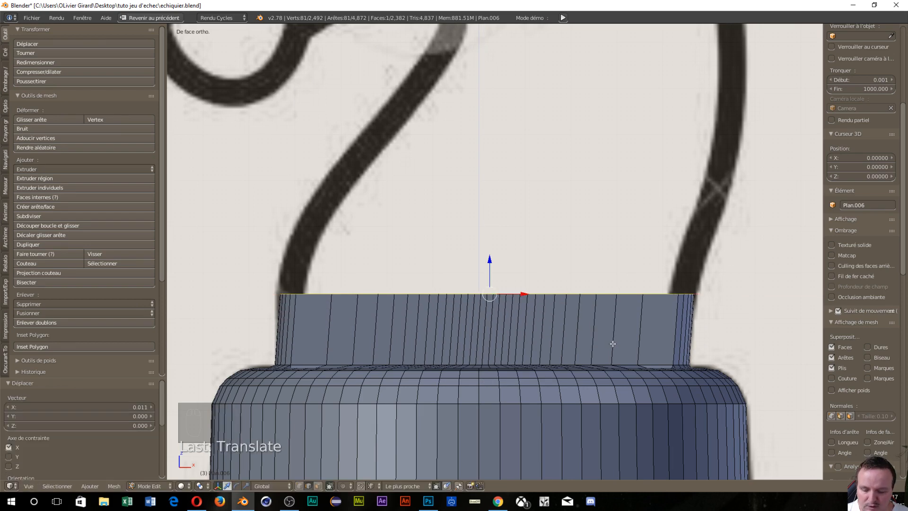
key("s")
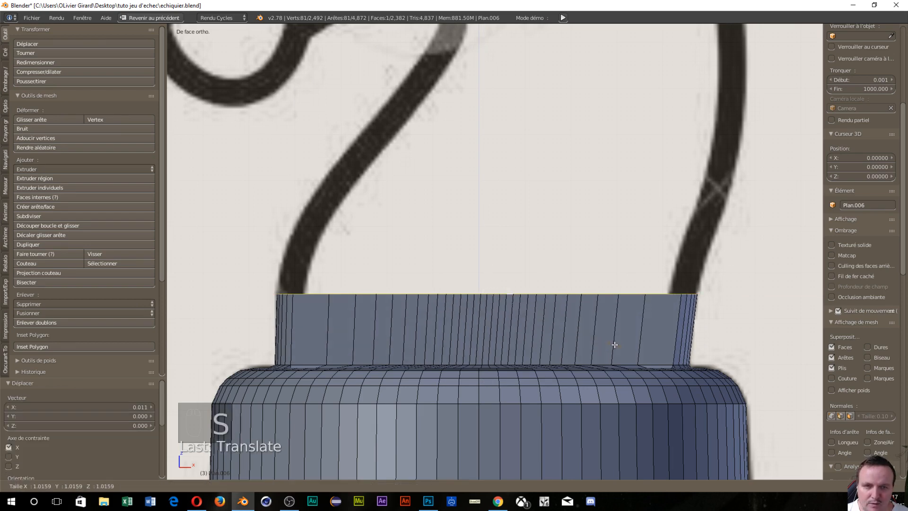
left_click(614, 344)
key("g")
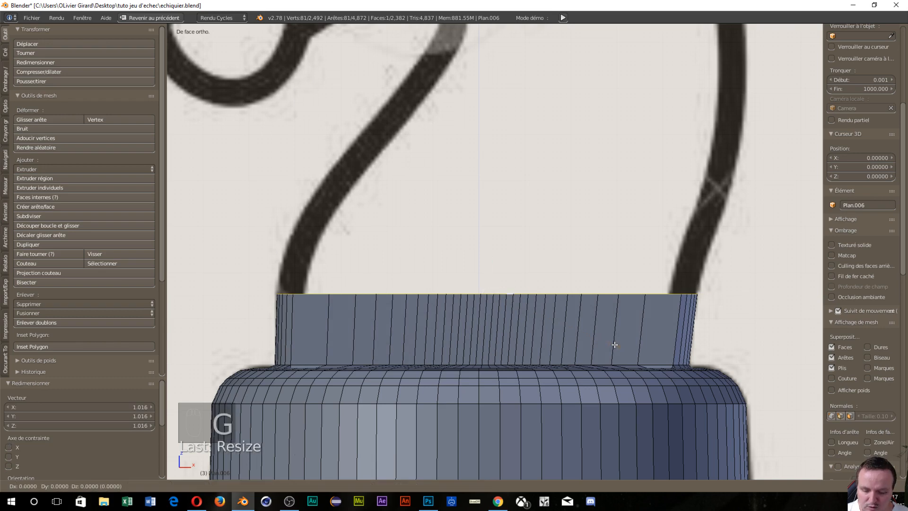
key("x")
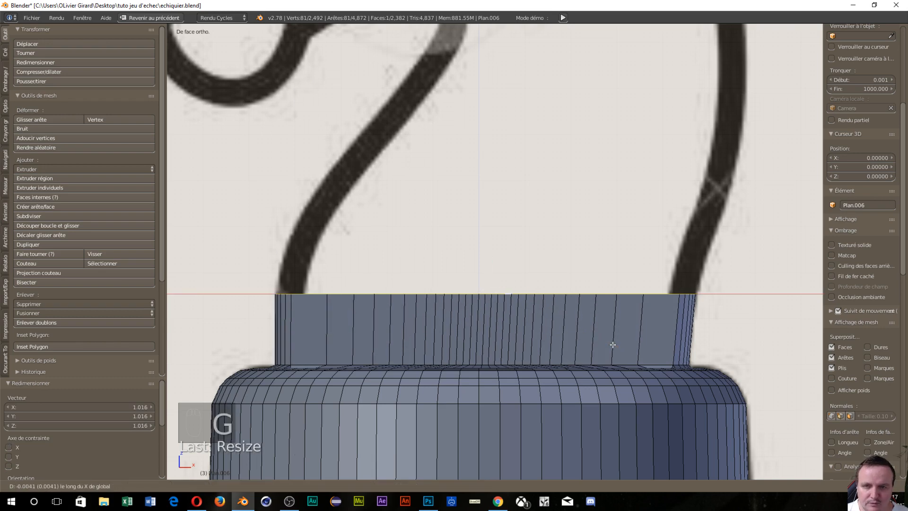
left_click(613, 345)
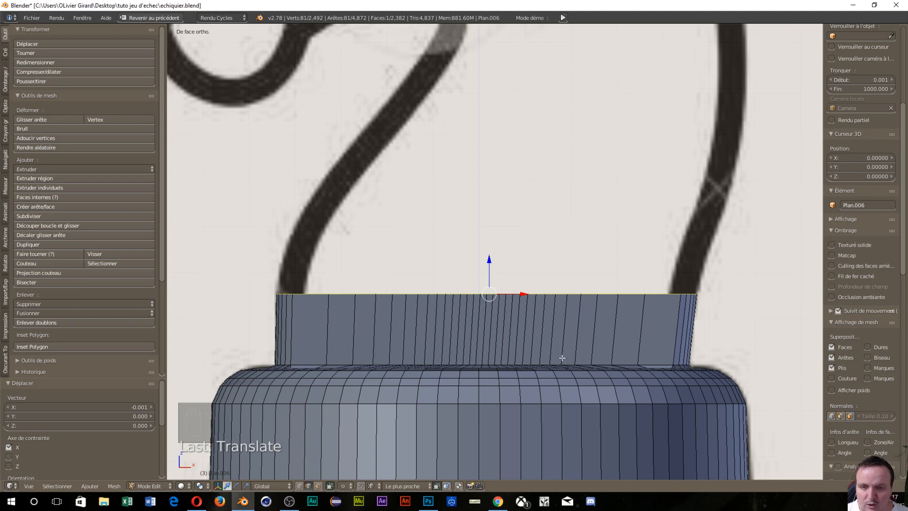
Switch to wireframe shading and extrude the body's top face upward by about 0.110.
key("z")
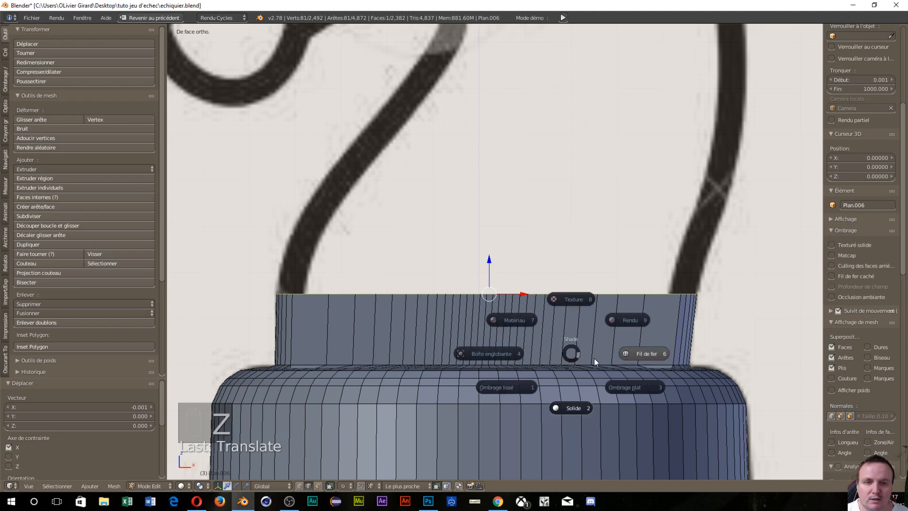
left_click(622, 360)
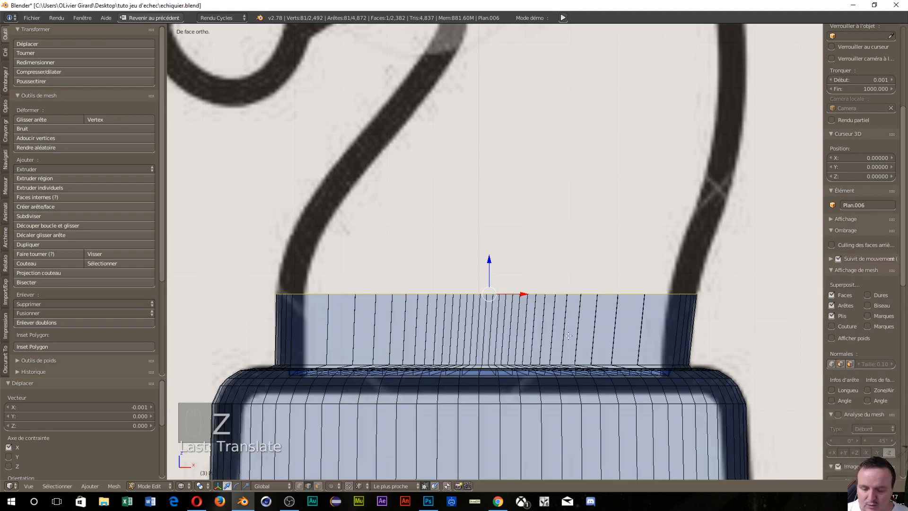
key("e")
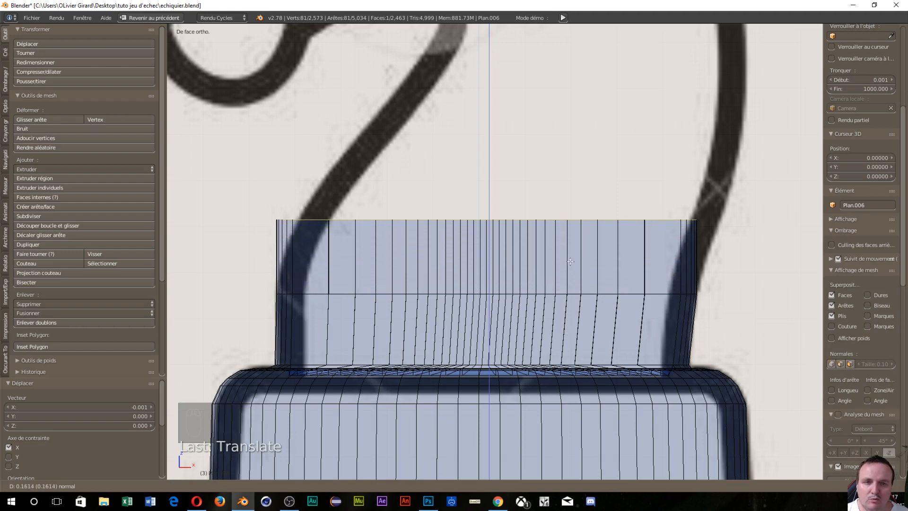
left_click(563, 285)
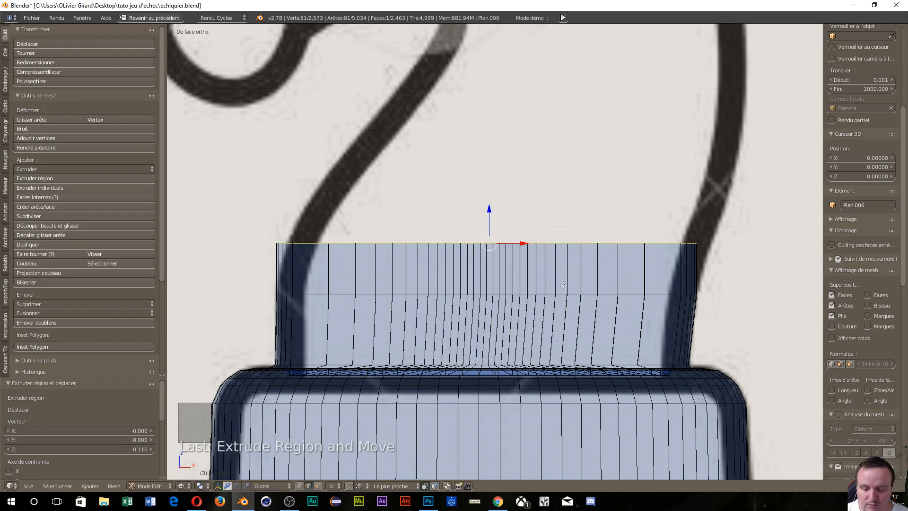
Align the new top face with the reference outline by shifting it 0.026 along X and scaling it by 1.006.
key("g")
key("x")
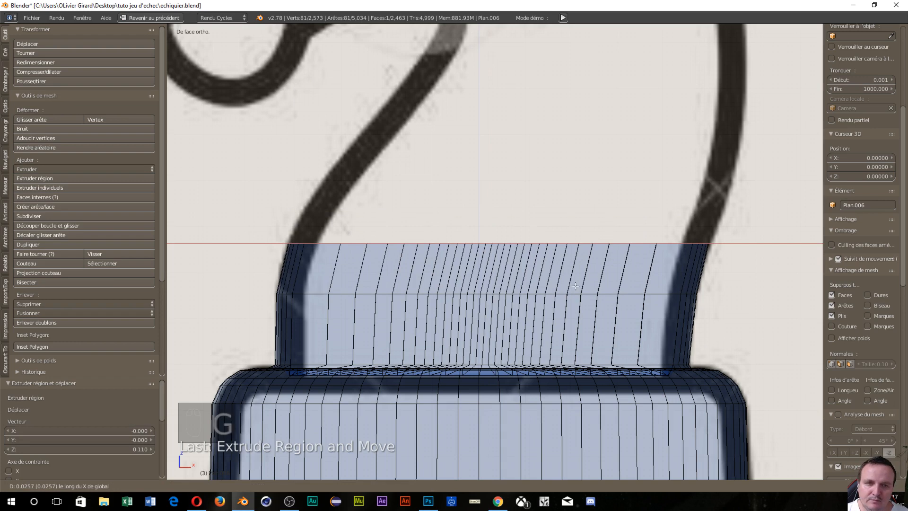
left_click(575, 286)
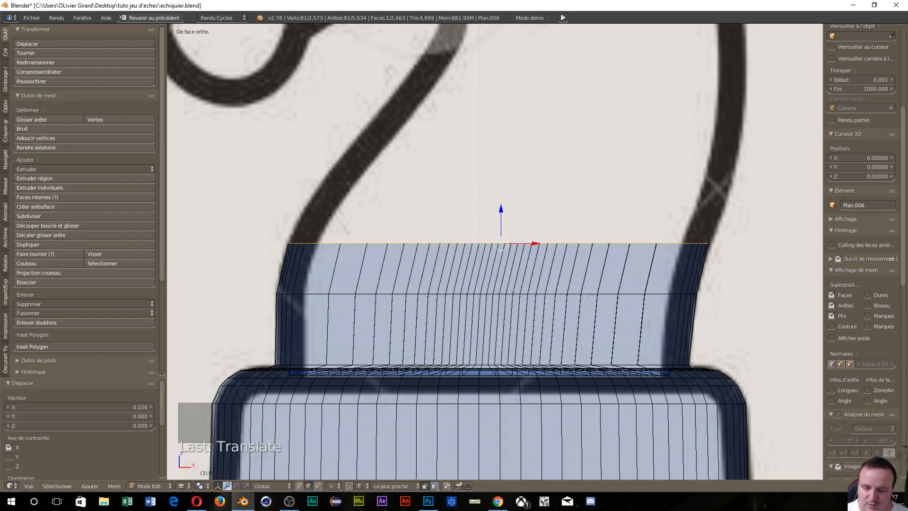
key("s")
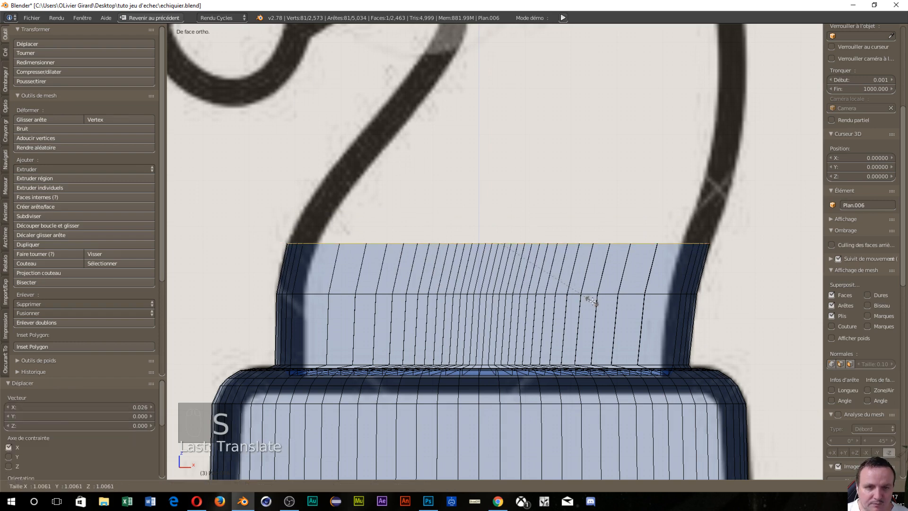
left_click(593, 301)
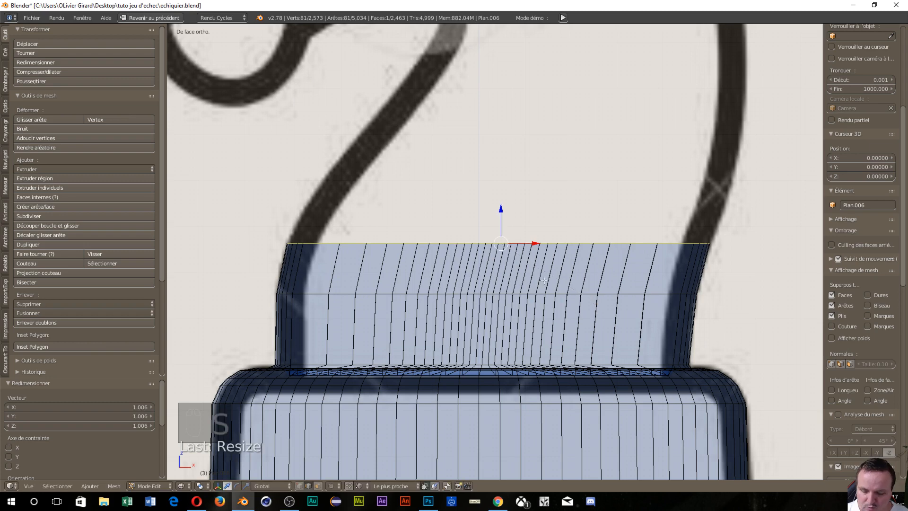
Add one centred loop cut around the body's uppermost section and shift the loop -0.004 along X to round the profile.
key("ctrl+r")
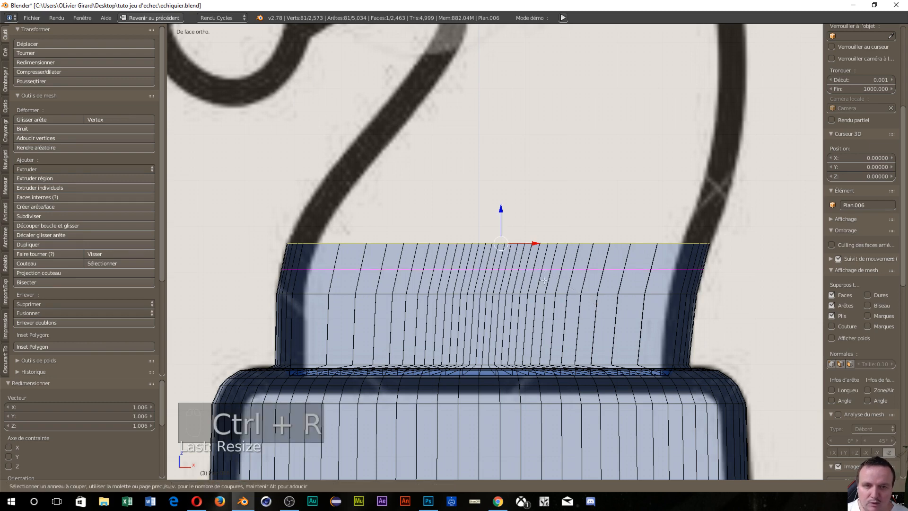
left_click(544, 280)
left_click(544, 281)
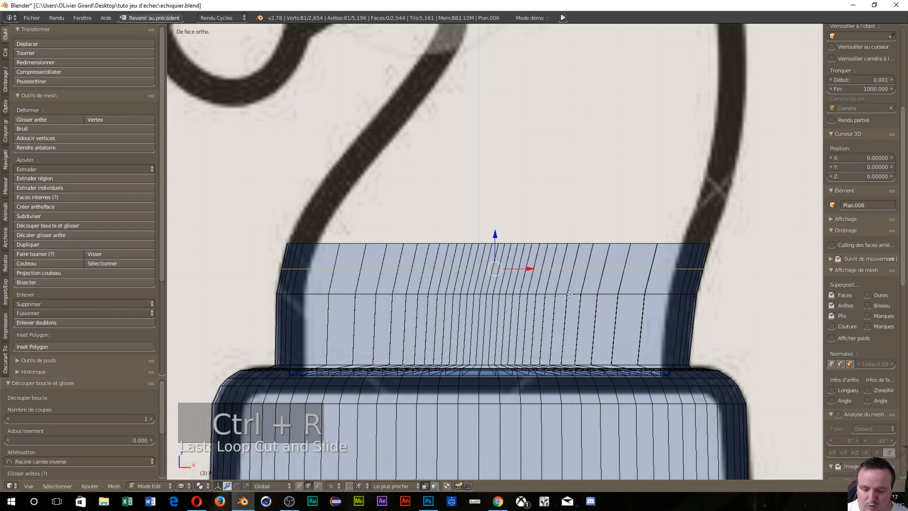
key("g")
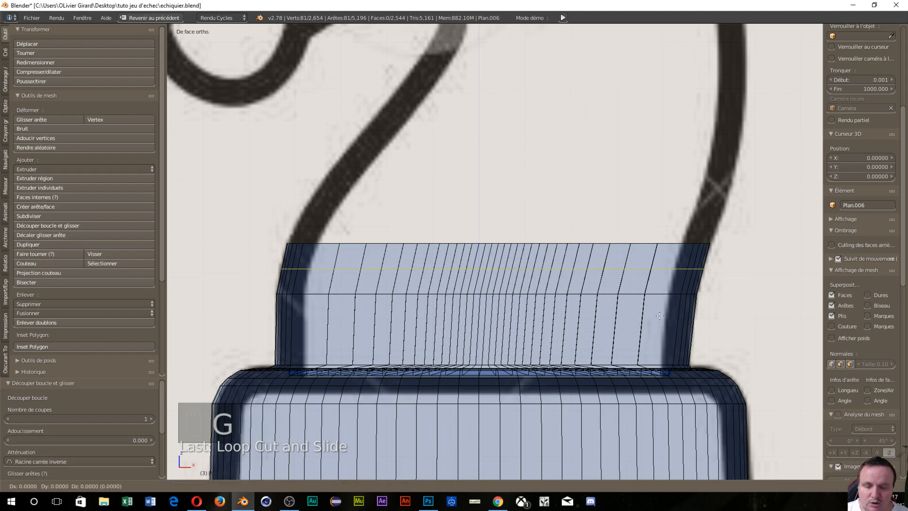
key("x")
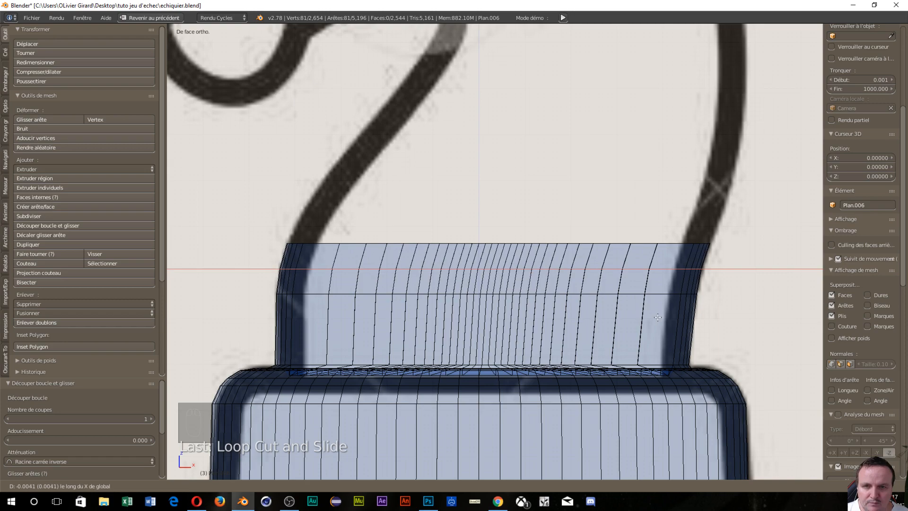
left_click(657, 317)
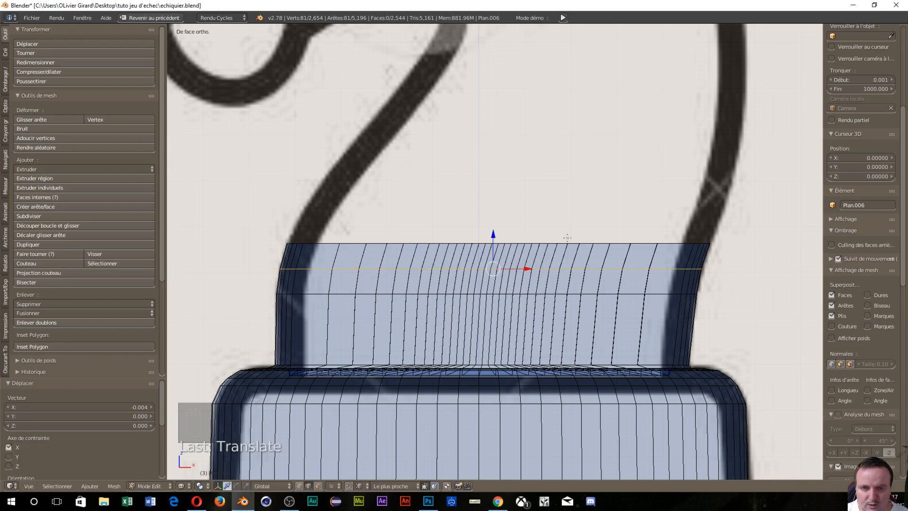
Switch to face selection, select the body's top face, and extrude it upward by about 0.102 in front view.
middle_click_drag(490, 265, 490, 263)
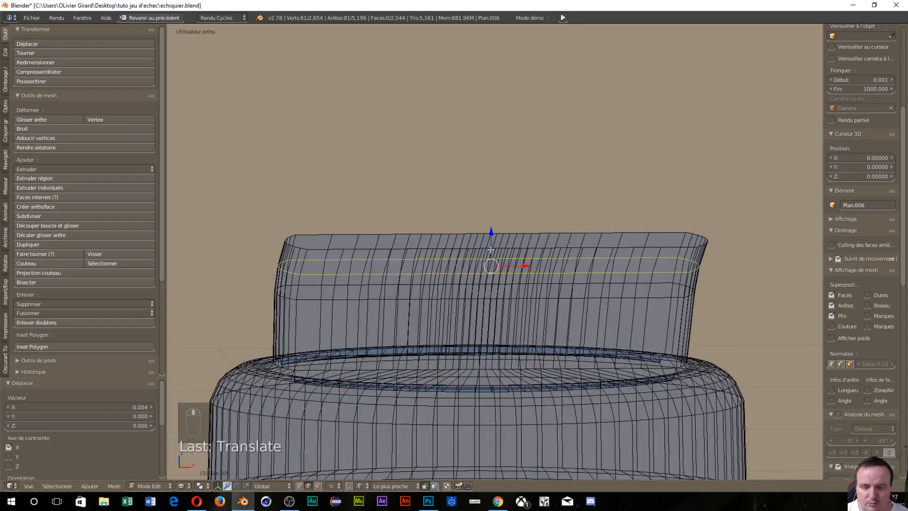
key("ctrl+Tab")
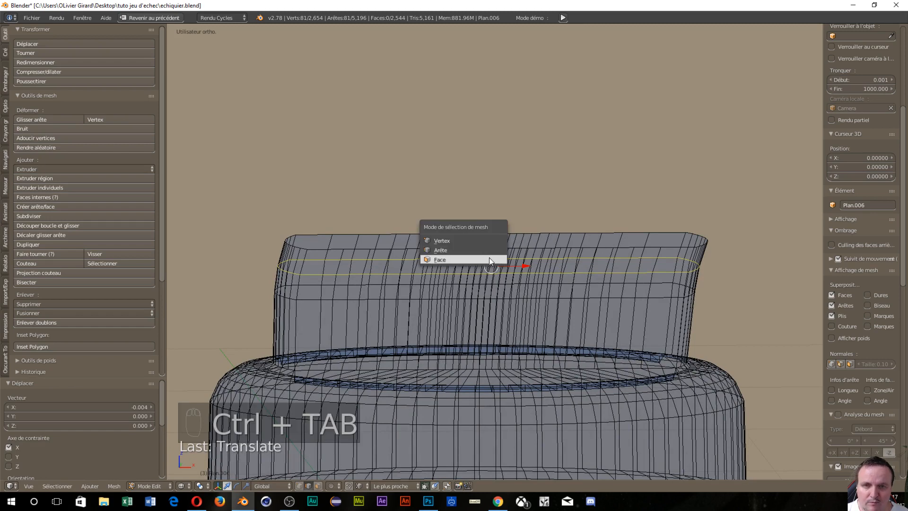
left_click(486, 259)
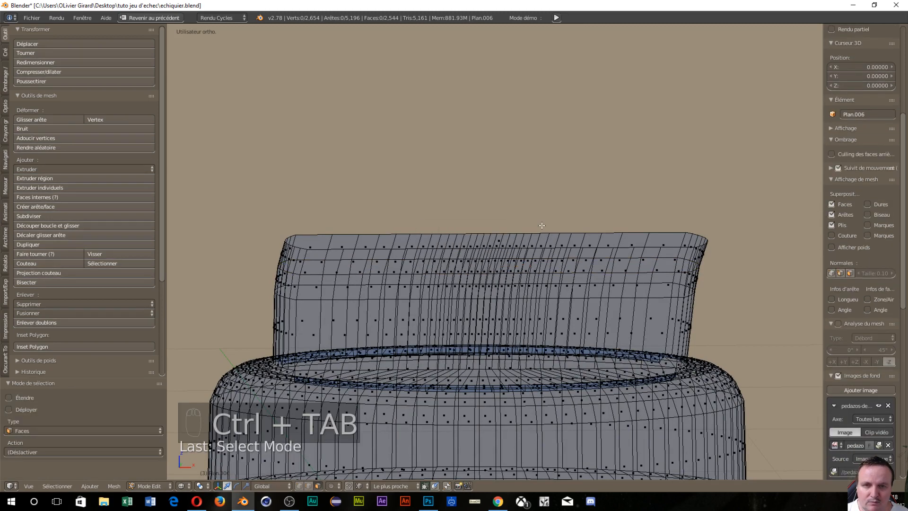
right_click(500, 241)
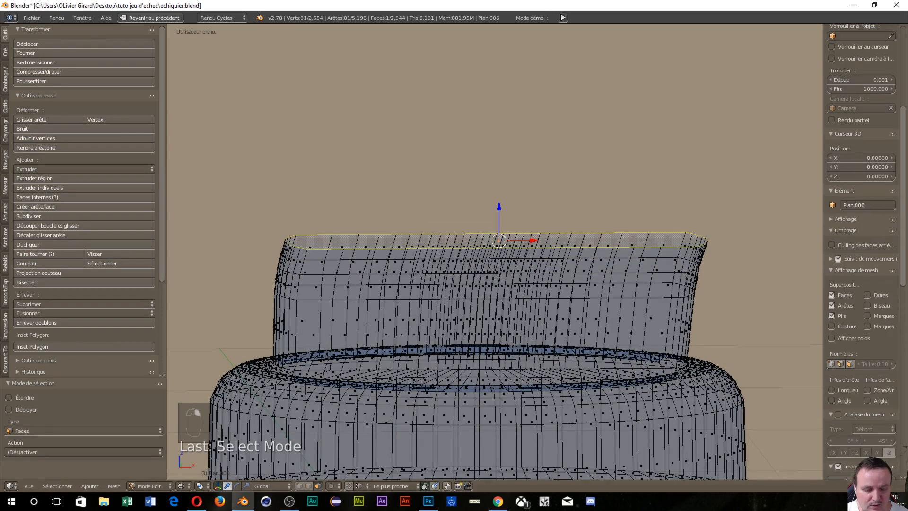
key("KP_1")
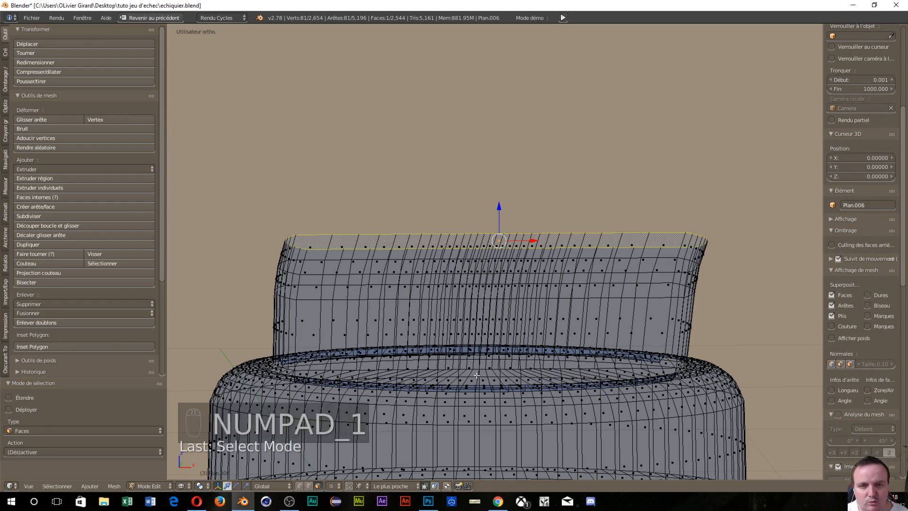
key("KP_1")
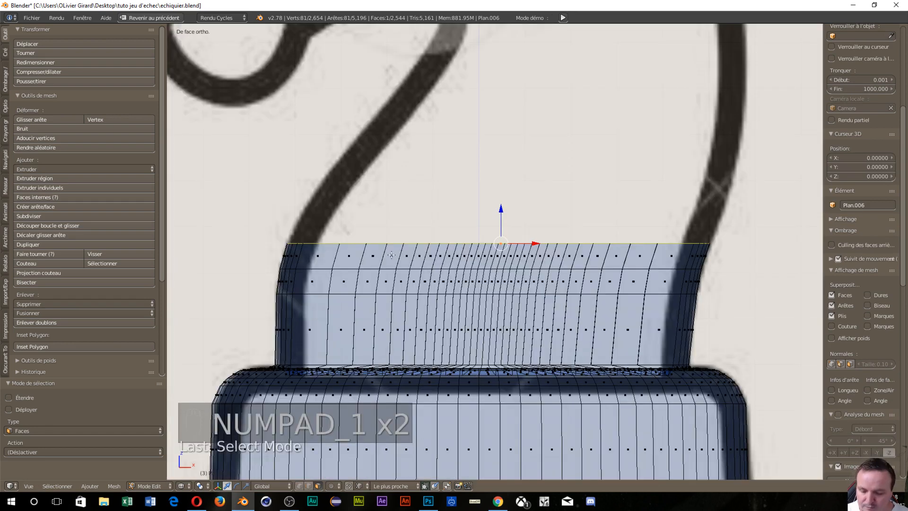
middle_click_drag(397, 255, 324, 277, "shift")
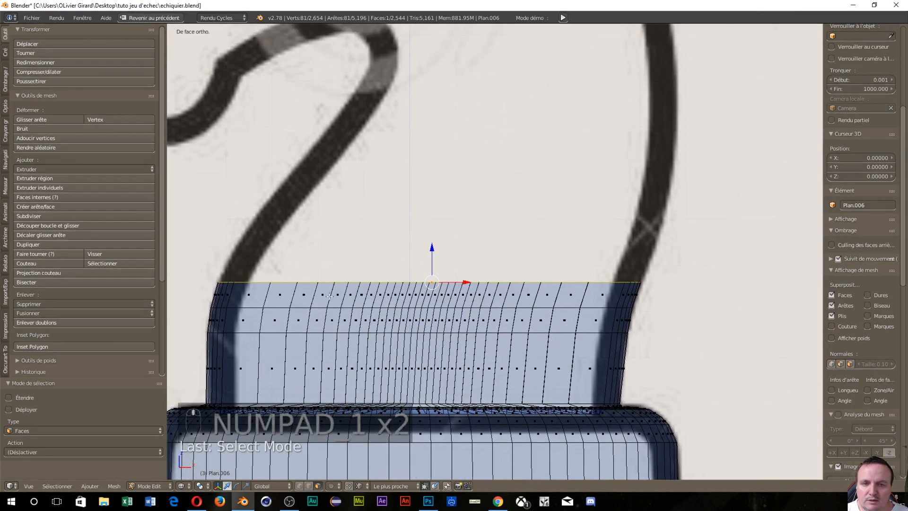
key("e")
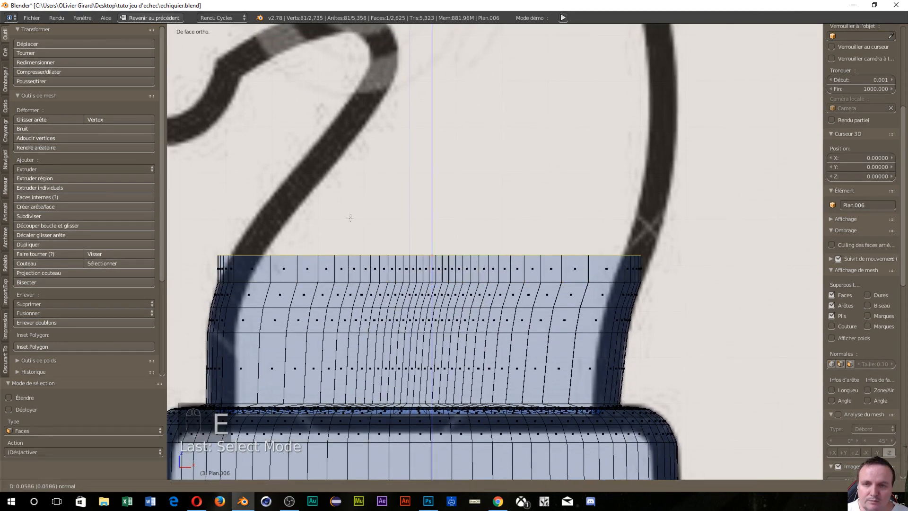
left_click(355, 198)
Fit the extruded top face to the reference outline by shifting it 0.046 along X and scaling it by 0.980.
key("g")
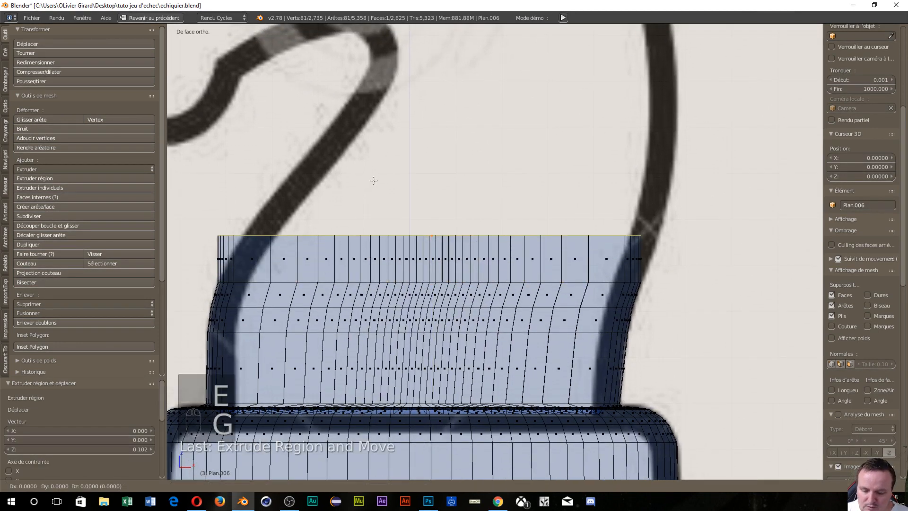
key("x")
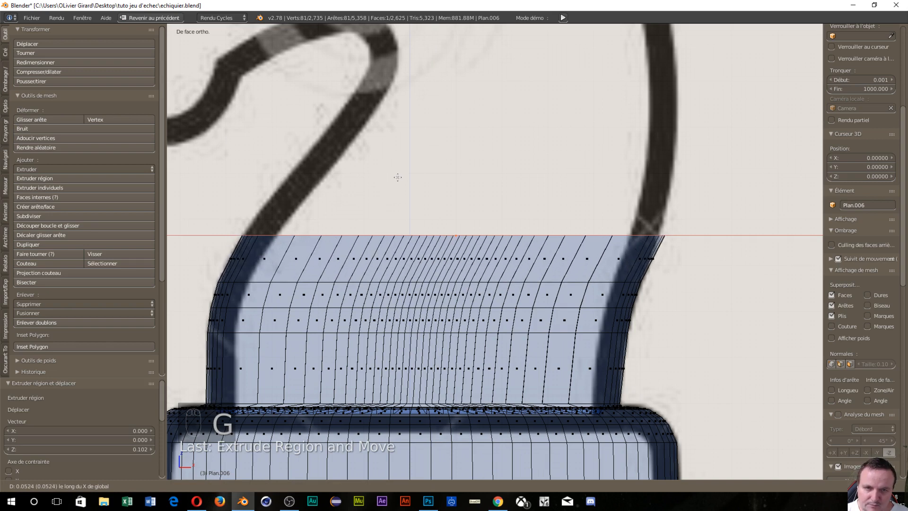
left_click(395, 177)
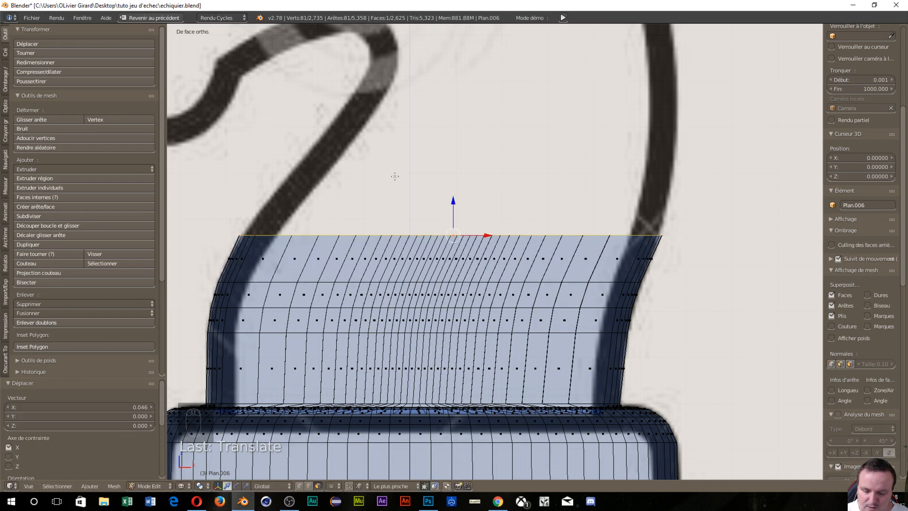
key("s")
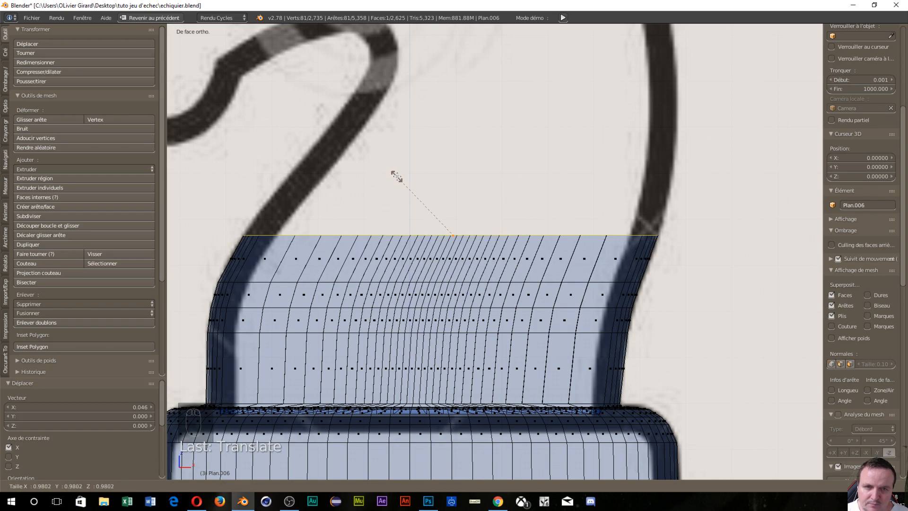
left_click(396, 176)
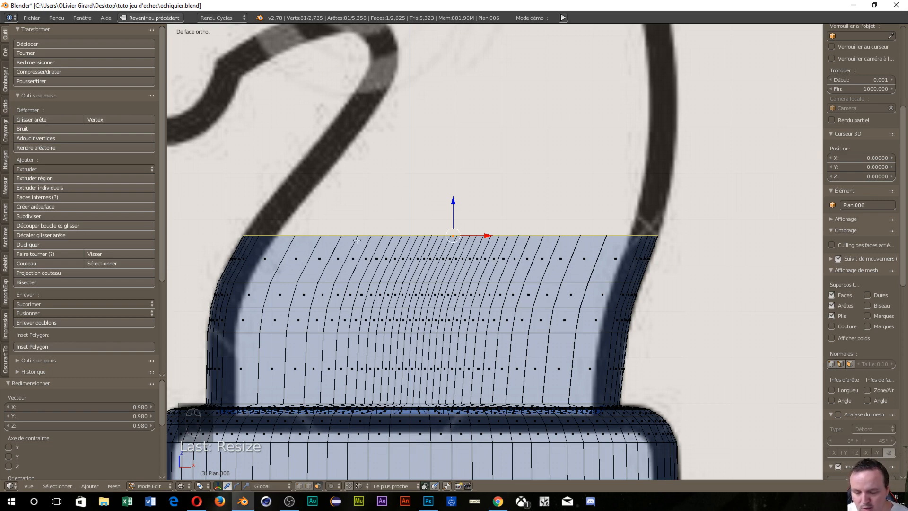
Add one centred loop cut around the newest body section and scale the loop by 1.011.
key("ctrl+r")
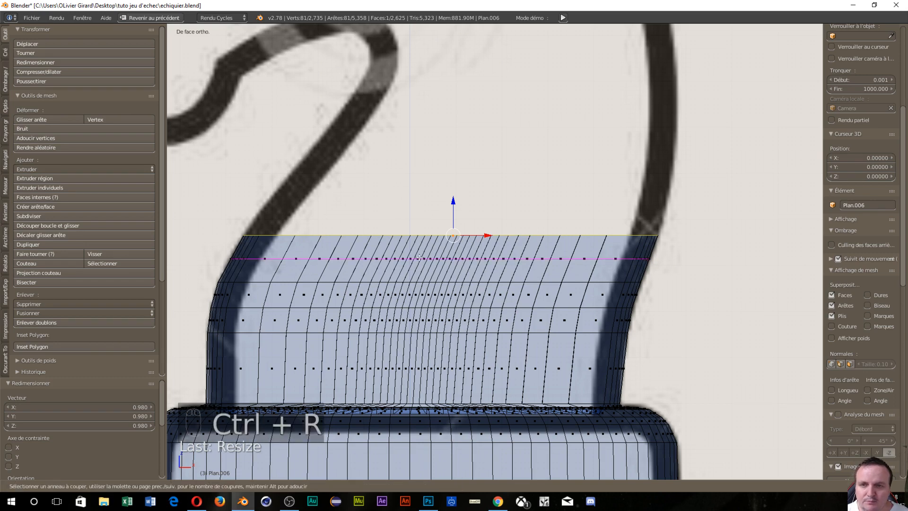
left_click(419, 258)
right_click(419, 258)
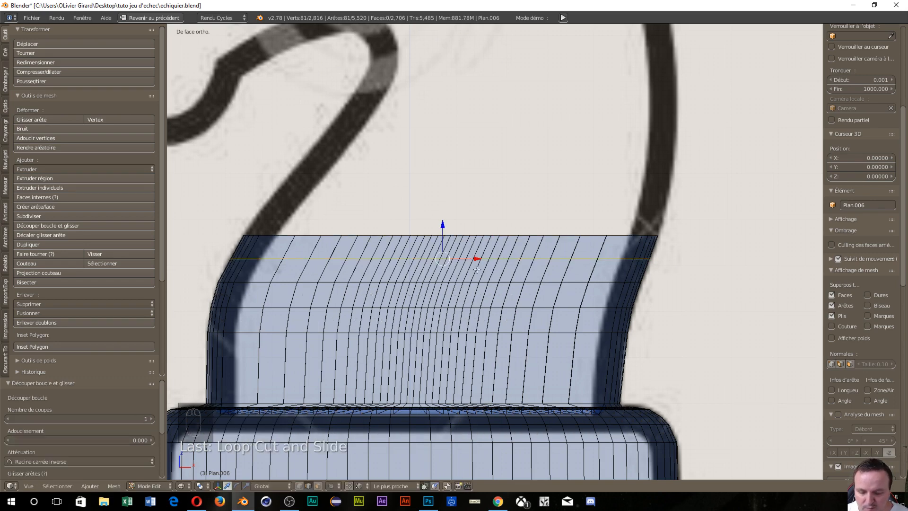
key("s")
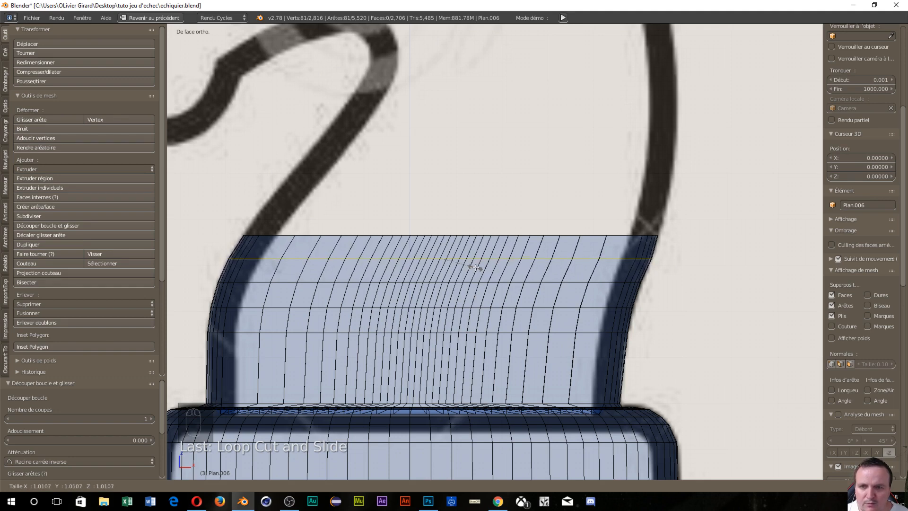
left_click(475, 266)
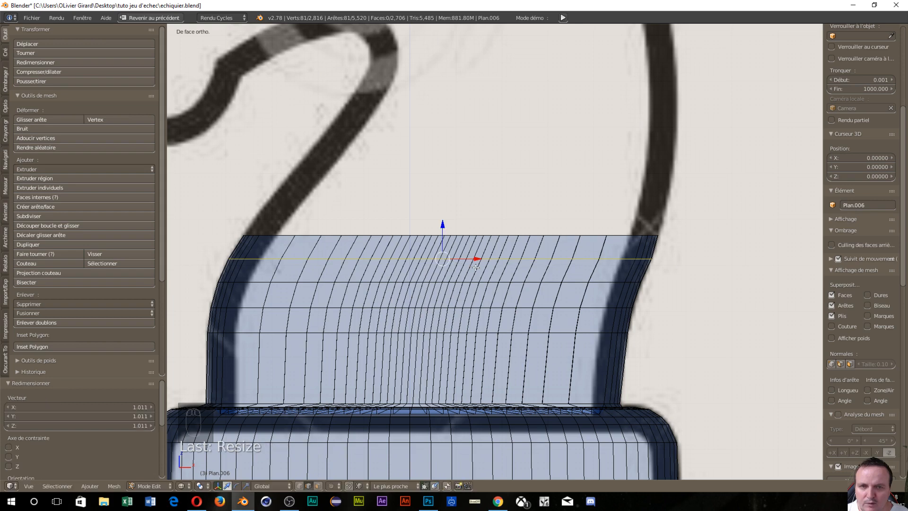
Return to face selection, select the body's top face, and extrude it upward by about 0.194.
key("ctrl+Tab")
left_click(466, 234)
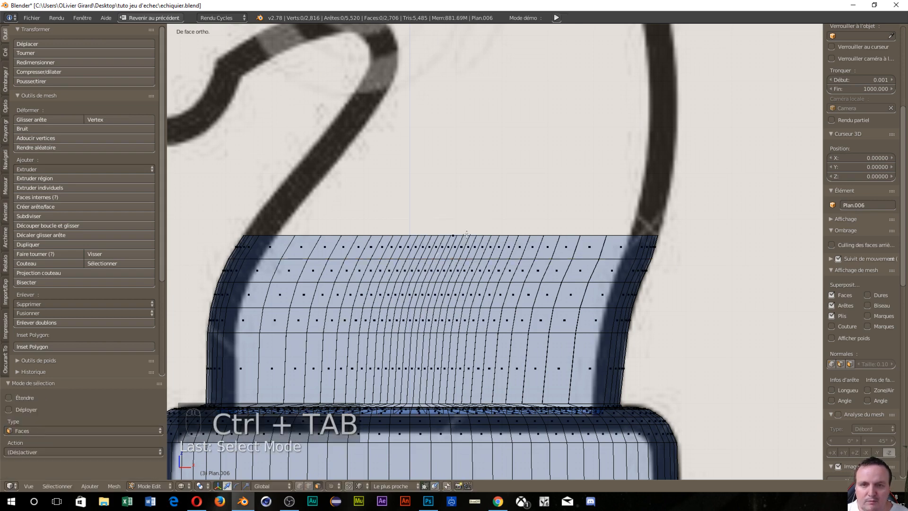
right_click(455, 233, "alt")
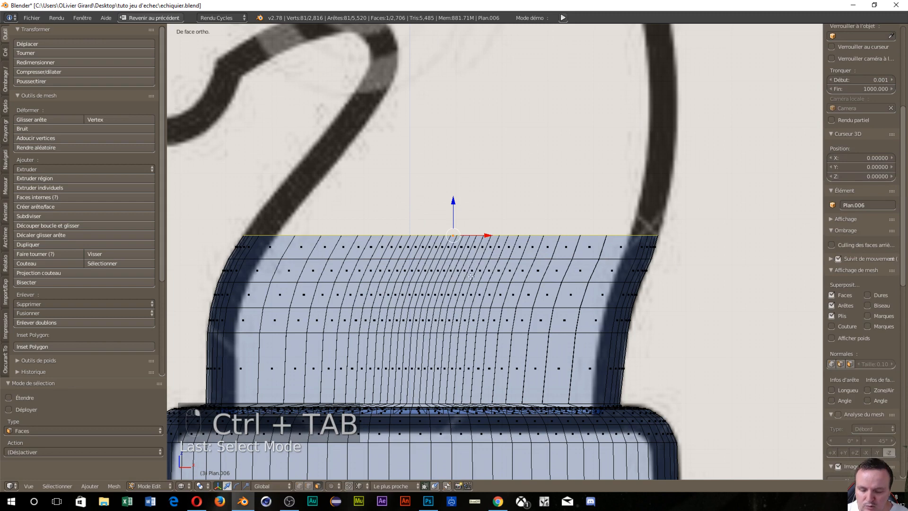
key("e")
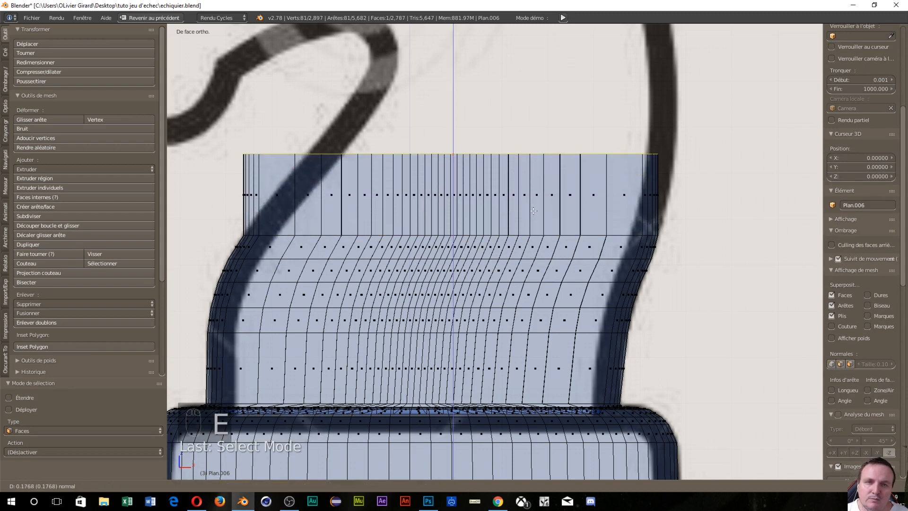
left_click(532, 203)
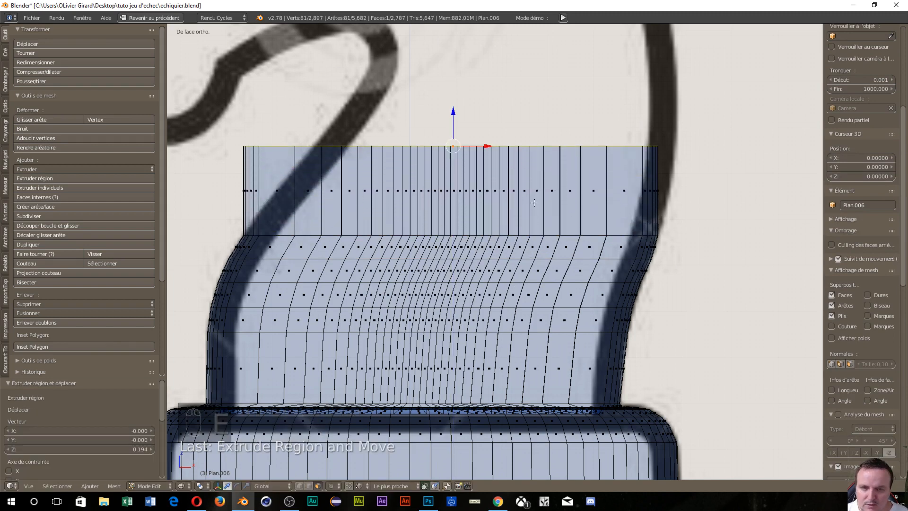
Match the neck's top face to the reference outline by moving it 0.096 along X and scaling it by 0.866.
left_click_drag(490, 144, 533, 146)
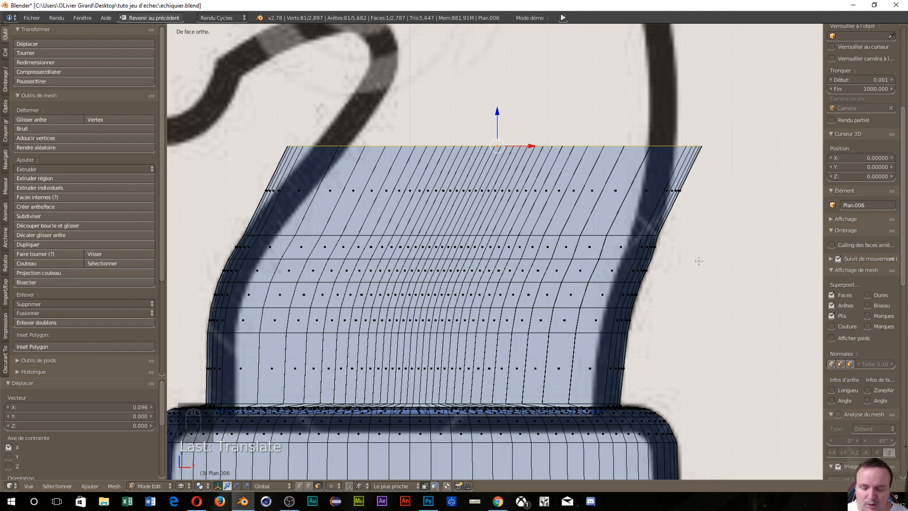
key("s")
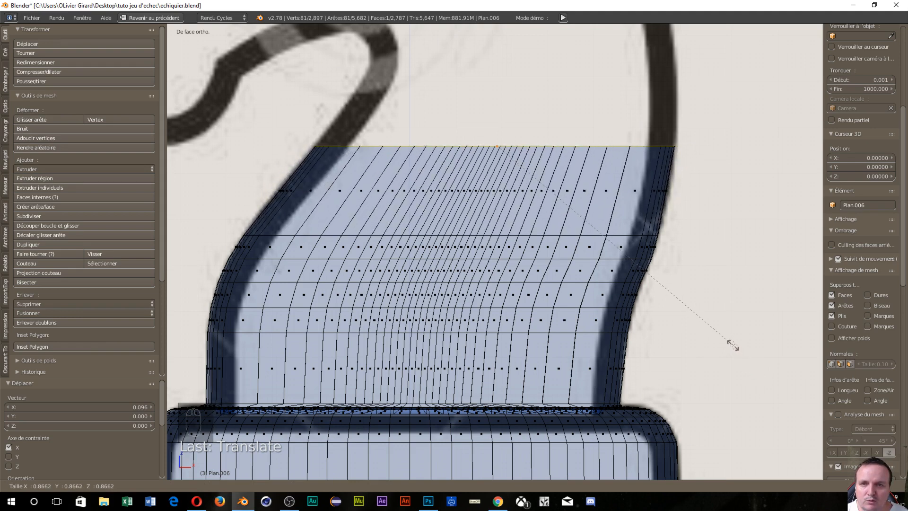
left_click(733, 346)
Extrude the neck's top face upward by about 0.249, to the height of the reference jaw curve.
middle_click_drag(437, 151, 377, 326, "shift")
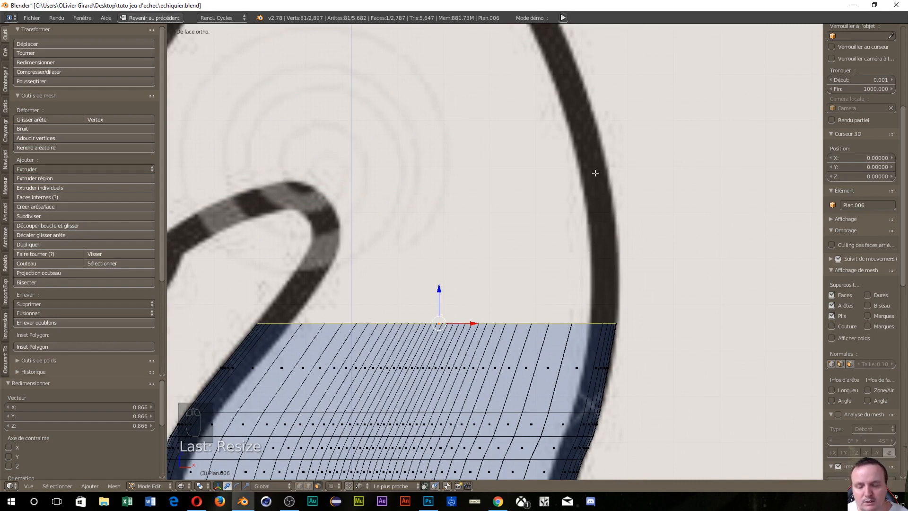
scroll(665, 363, "down", 2)
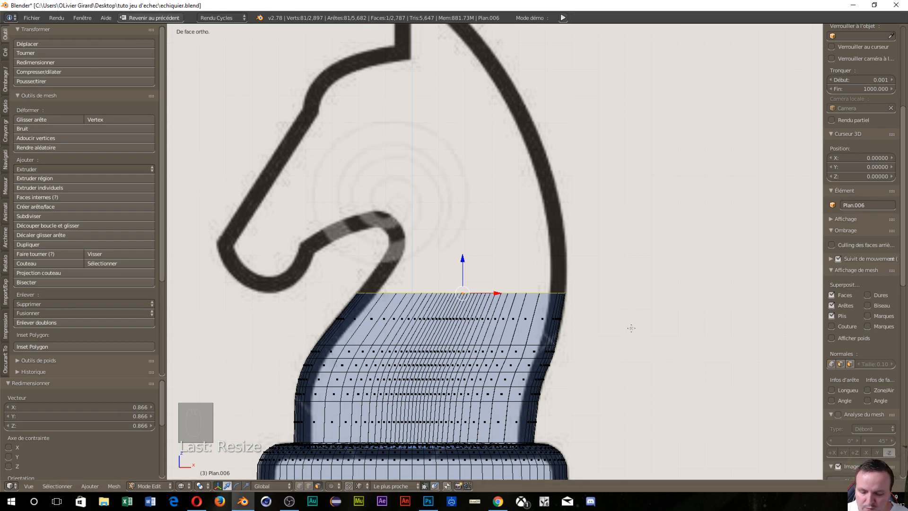
key("e")
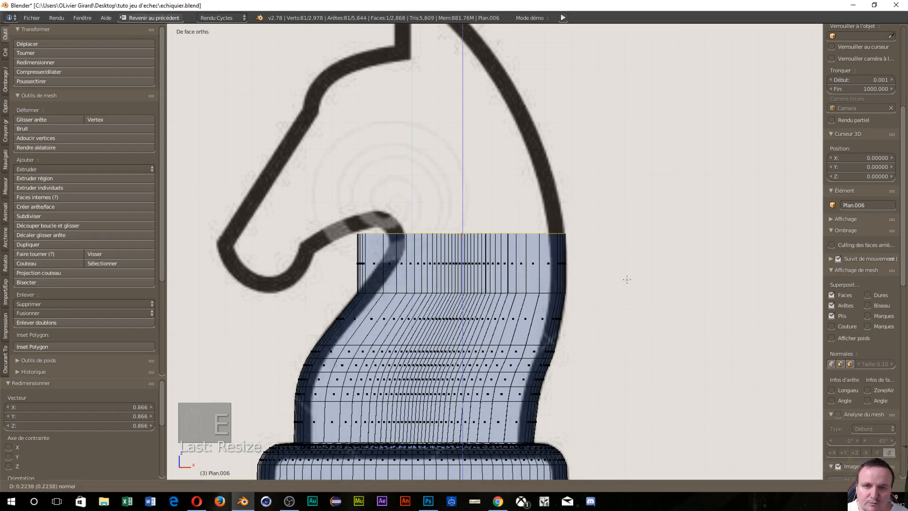
left_click(624, 275)
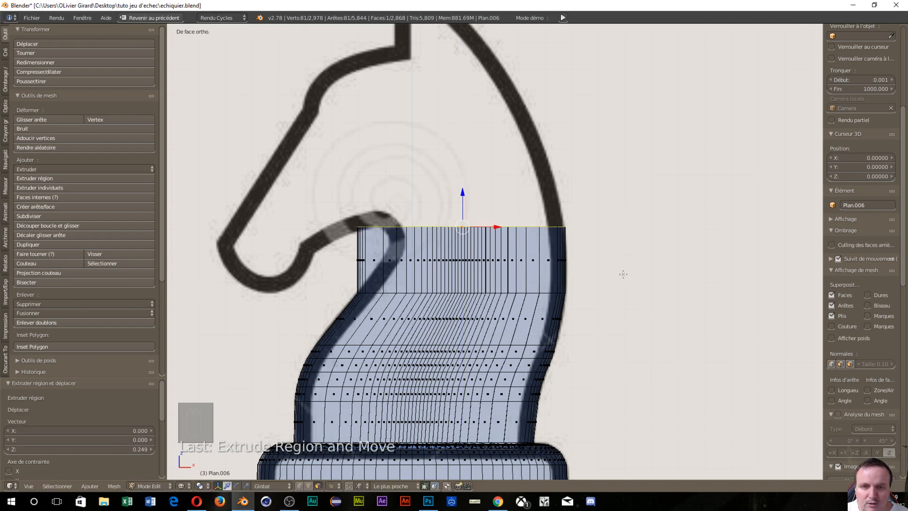
Fit the neck's top face to the reference outline by moving it 0.066 along X and scaling it by 0.857.
key("g")
key("x")
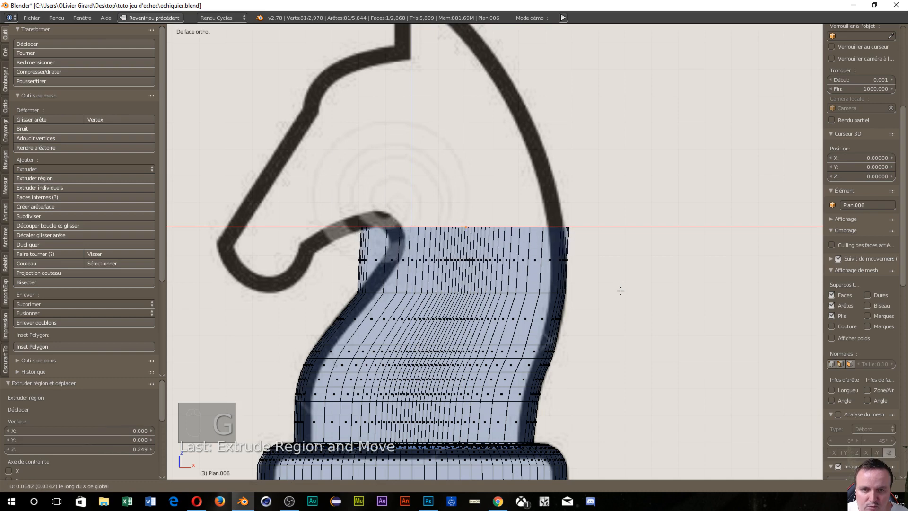
left_click(633, 292)
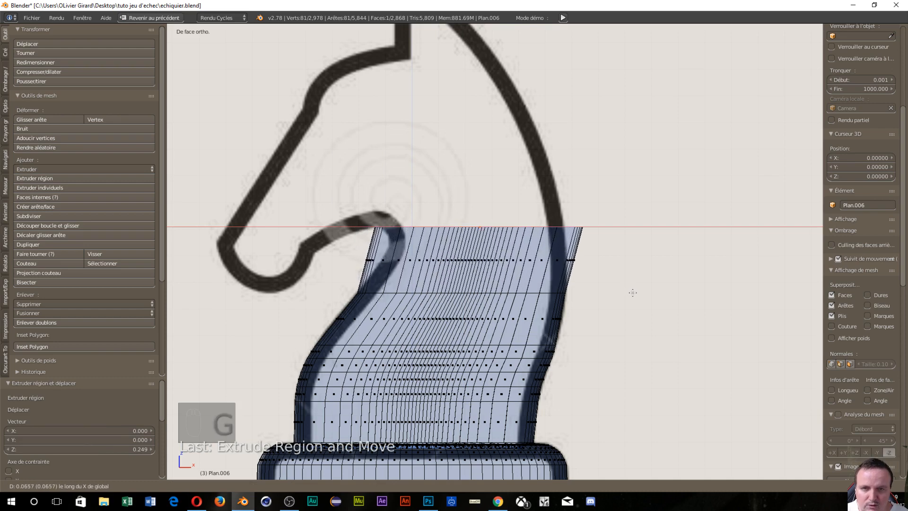
key("s")
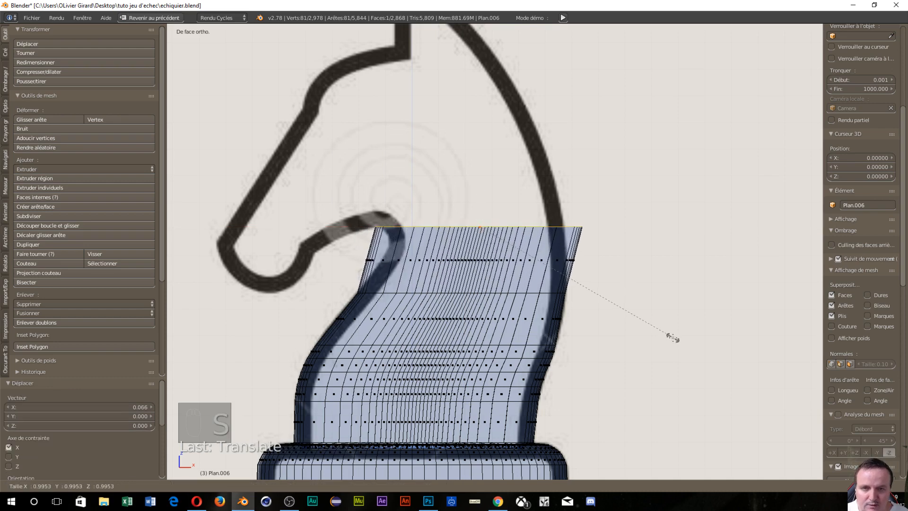
left_click(647, 320)
Refine the neck's top face by moving it -0.020 along X, scaling it by 1.031, and shifting it another -0.005 along X.
key("g")
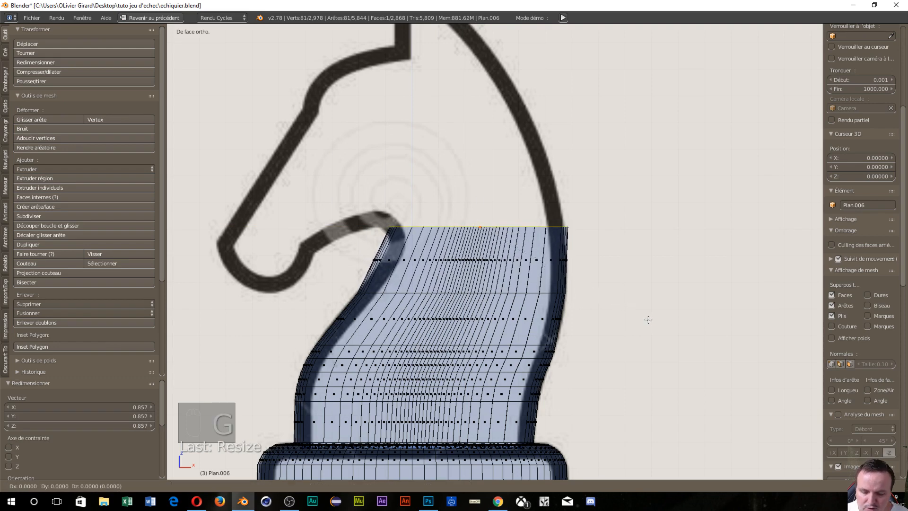
key("x")
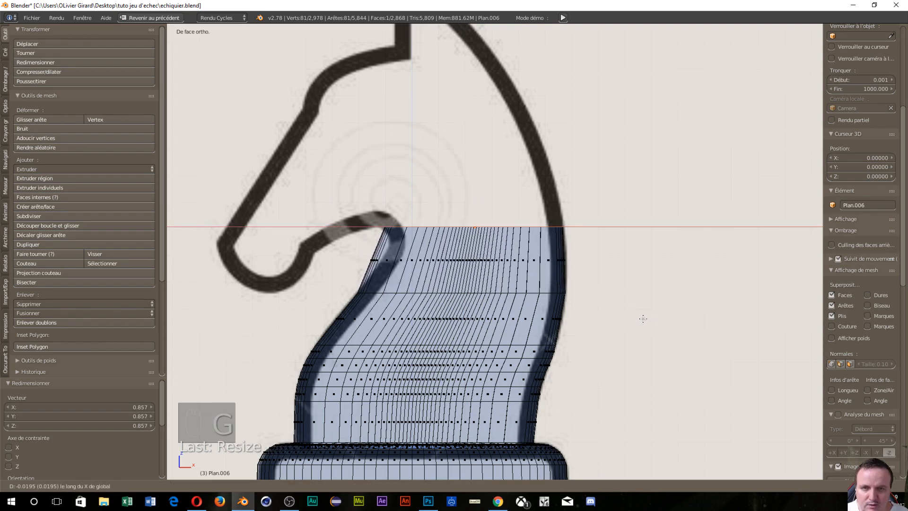
left_click(643, 318)
key("s")
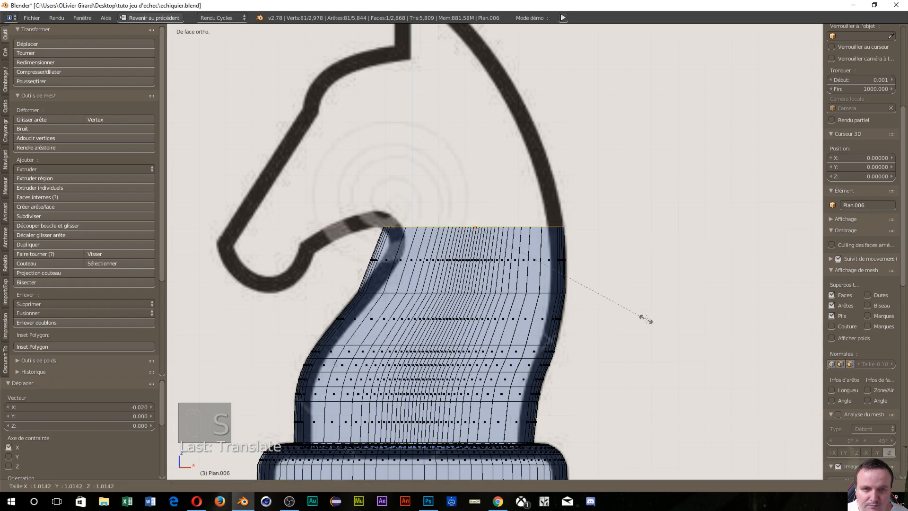
left_click(648, 320)
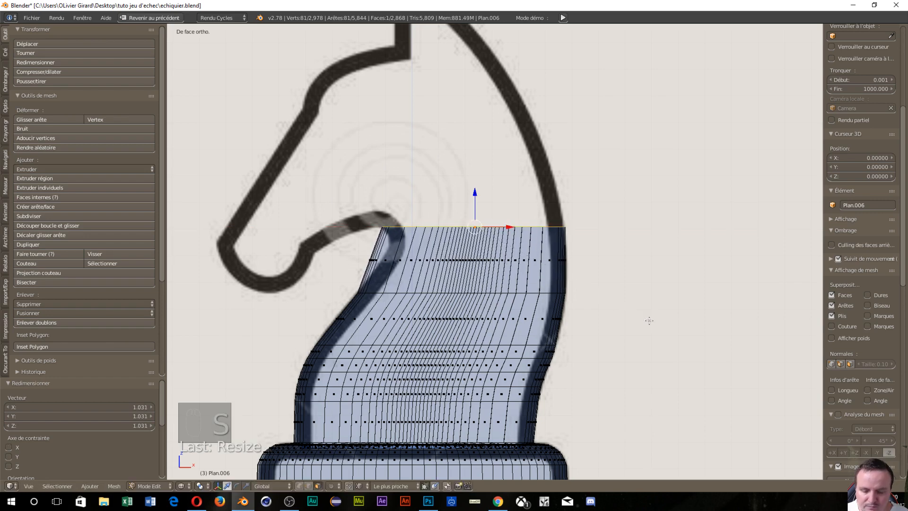
key("g")
key("x")
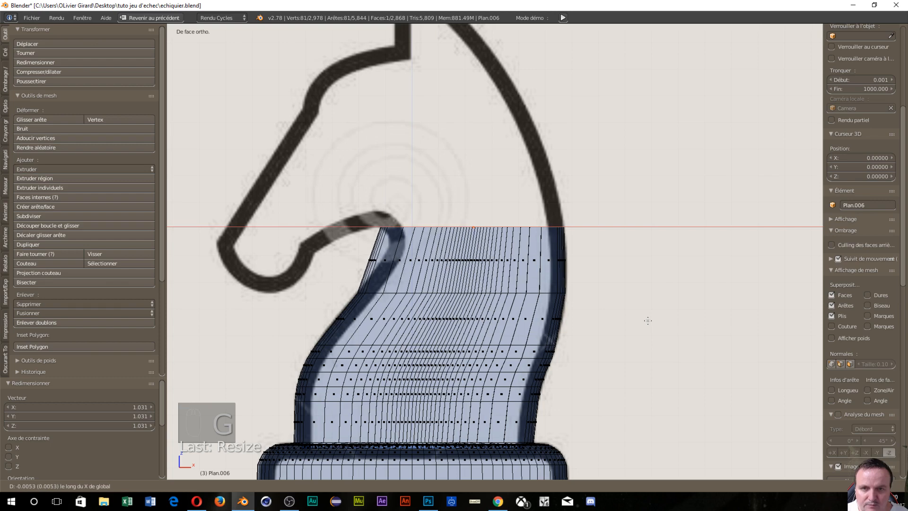
left_click(648, 321)
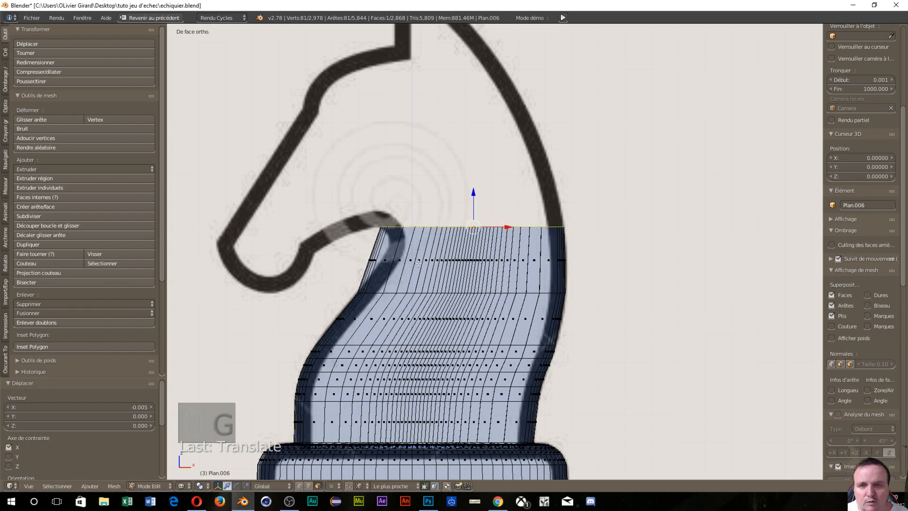
Add a centred loop cut around the neck's top section, scale it by 0.932, and move it 0.029 along X.
scroll(427, 273, "up", 4)
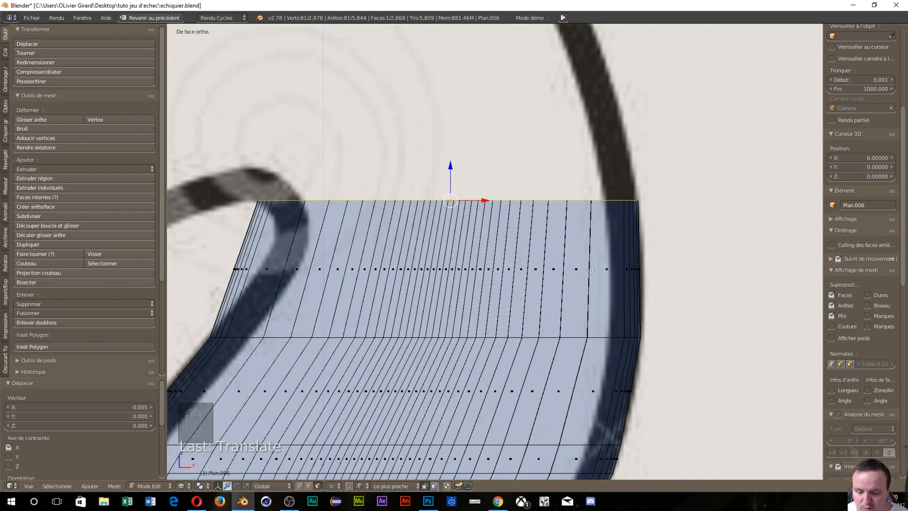
key("ctrl+r")
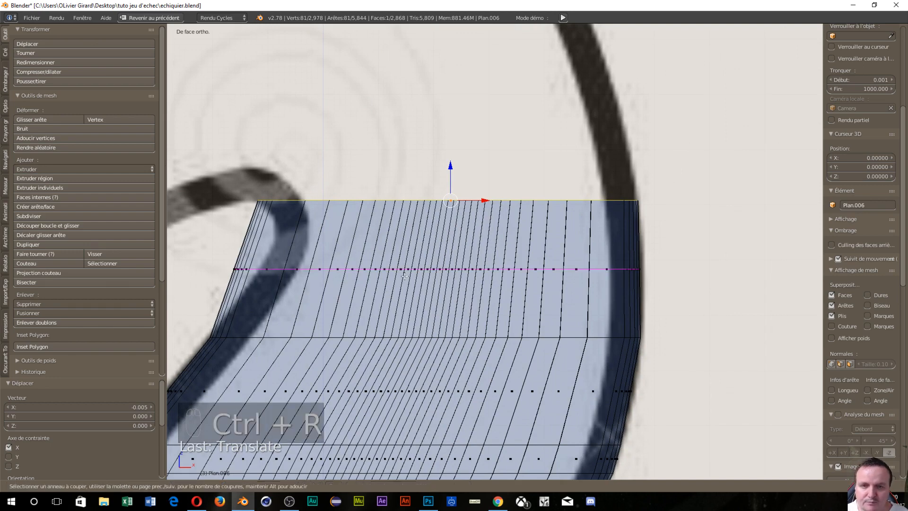
left_click(404, 276)
right_click(404, 276)
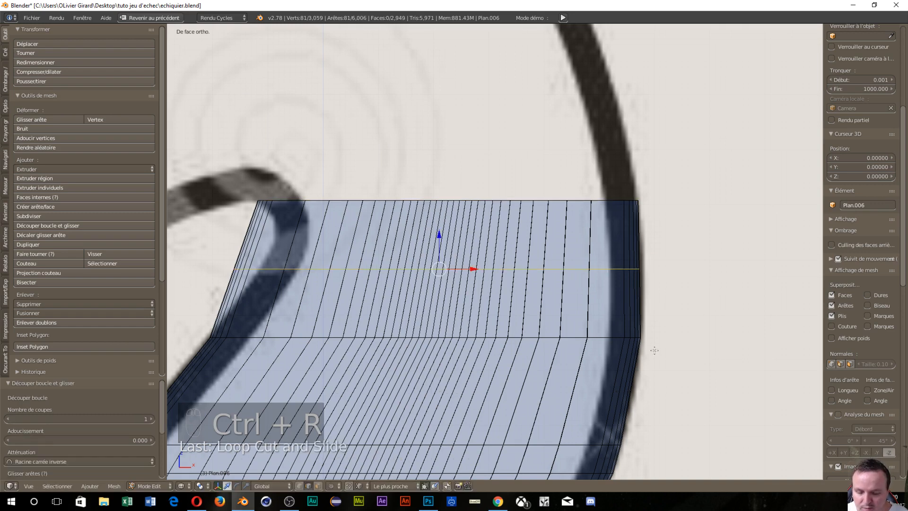
key("s")
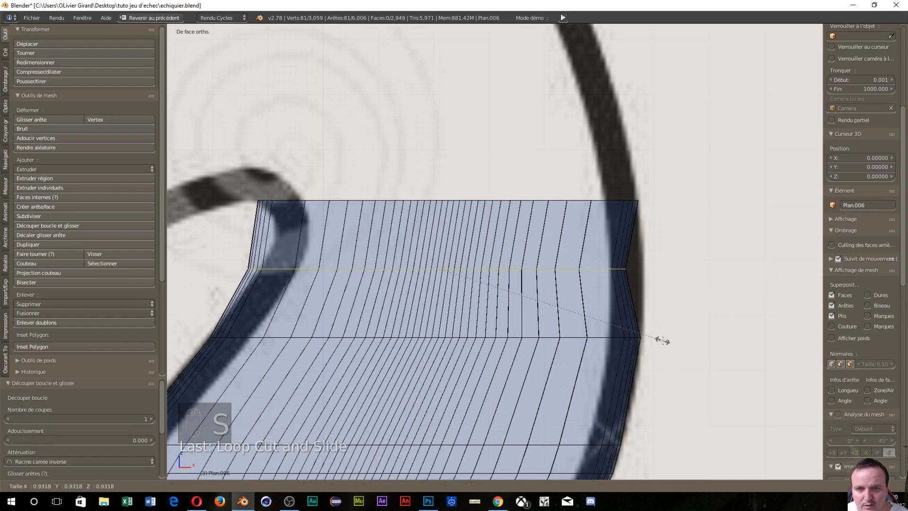
left_click(663, 340)
key("g")
key("x")
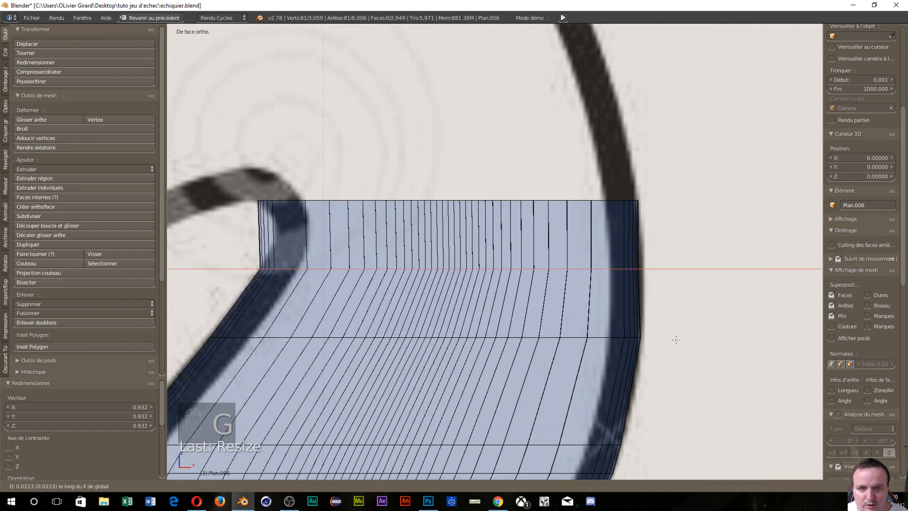
left_click(680, 341)
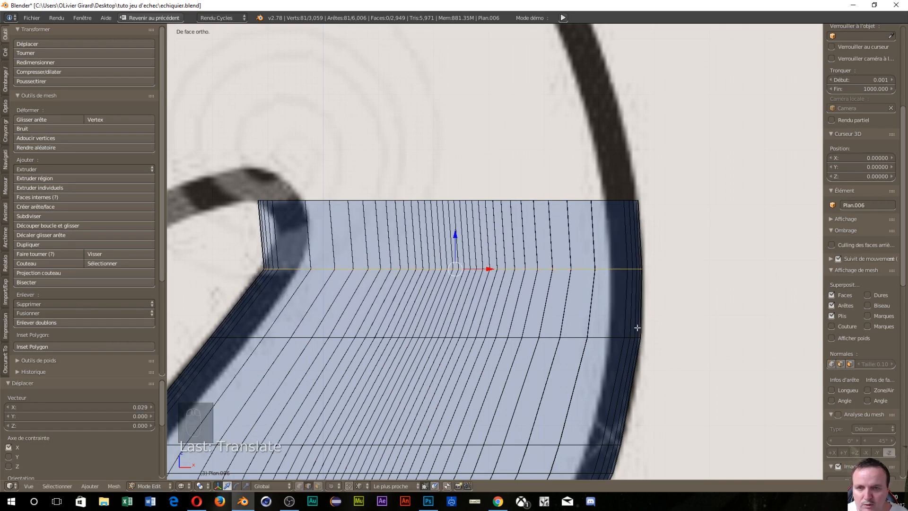
Fine-tune the new neck loop against the outline by scaling it by 1.012 and moving it -0.003 along X.
key("s")
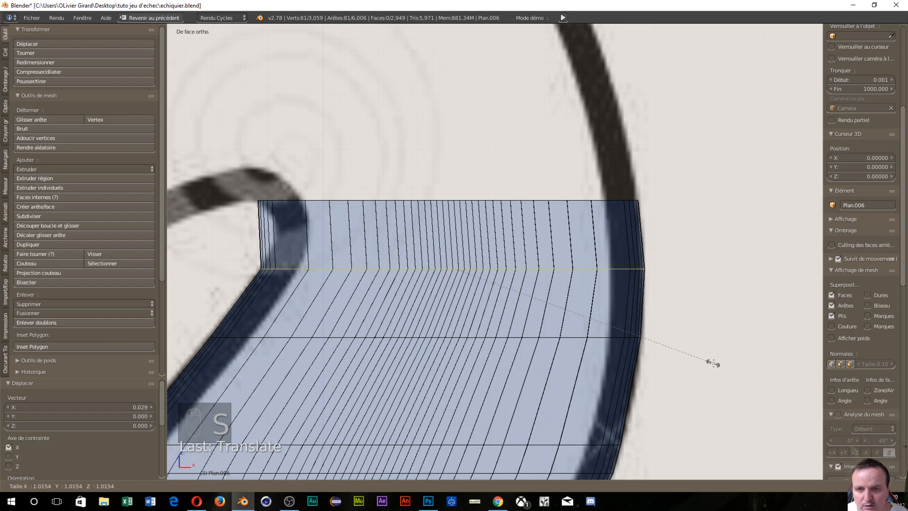
left_click(712, 363)
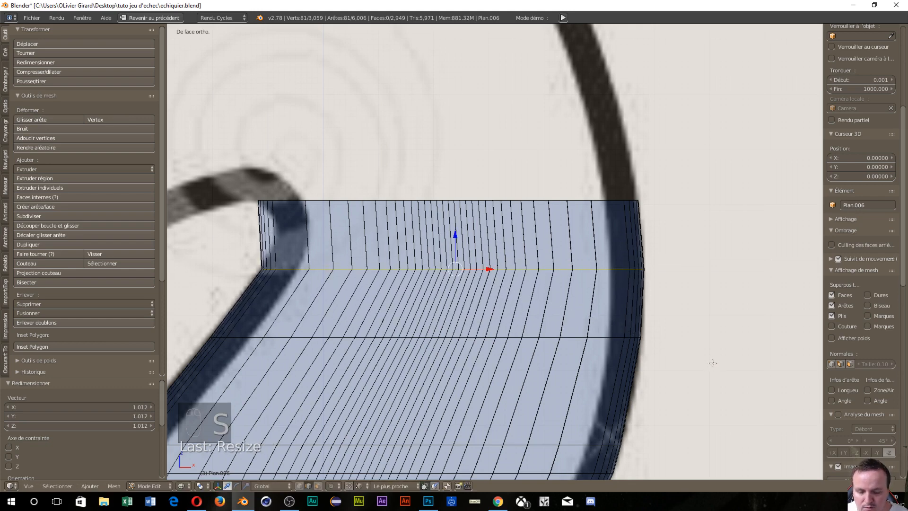
key("g")
key("x")
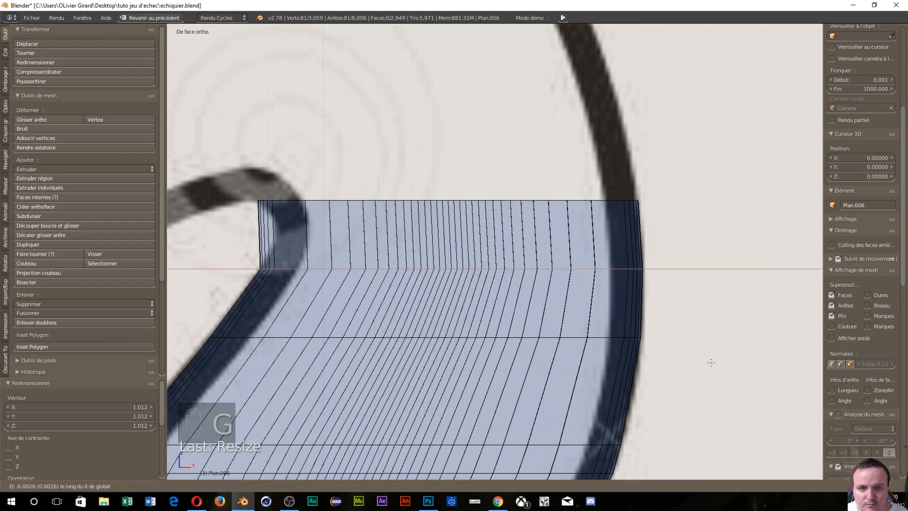
left_click(705, 355)
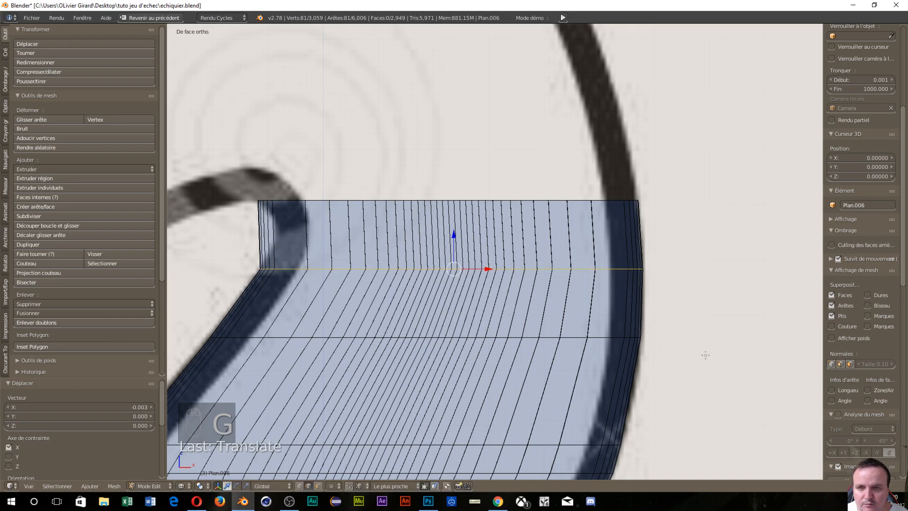
Add a loop cut midway between that loop and the top face, scale it by 0.959, and move it 0.015 along X.
key("ctrl+r")
left_click(582, 227)
right_click(582, 227)
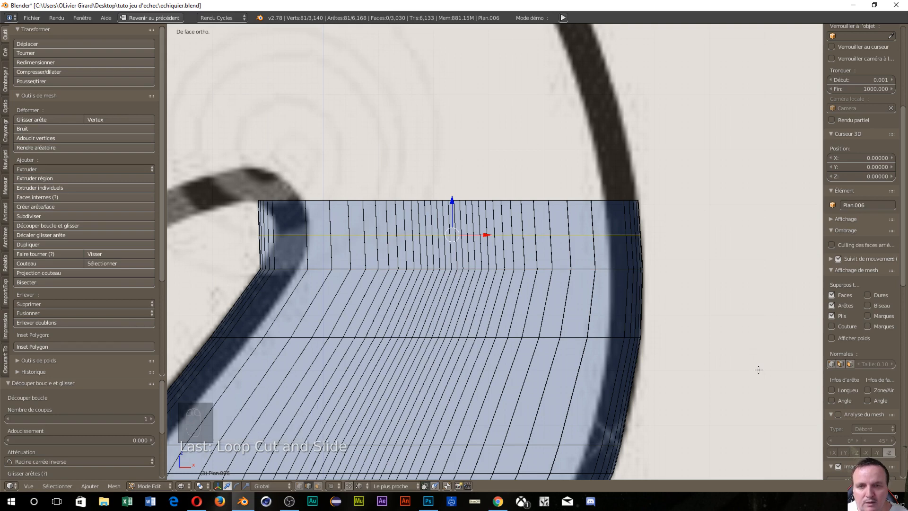
key("s")
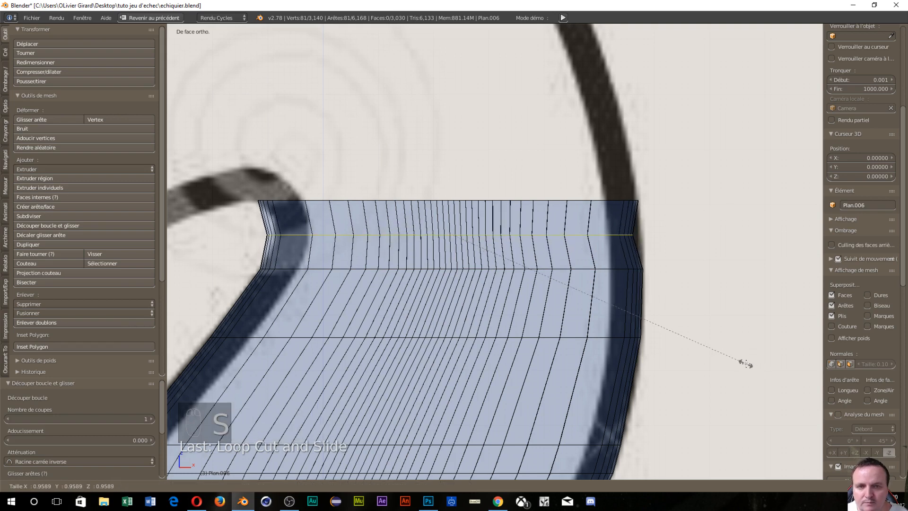
left_click(746, 363)
key("g")
key("x")
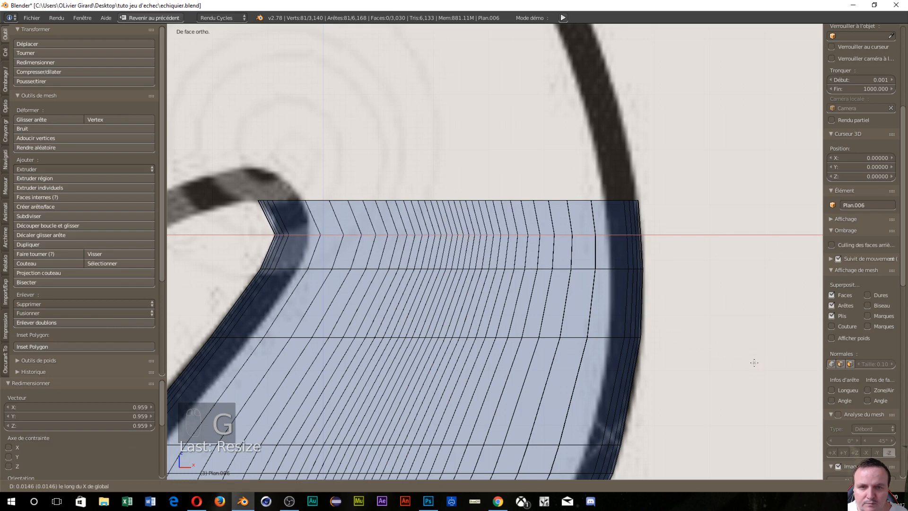
left_click(621, 316)
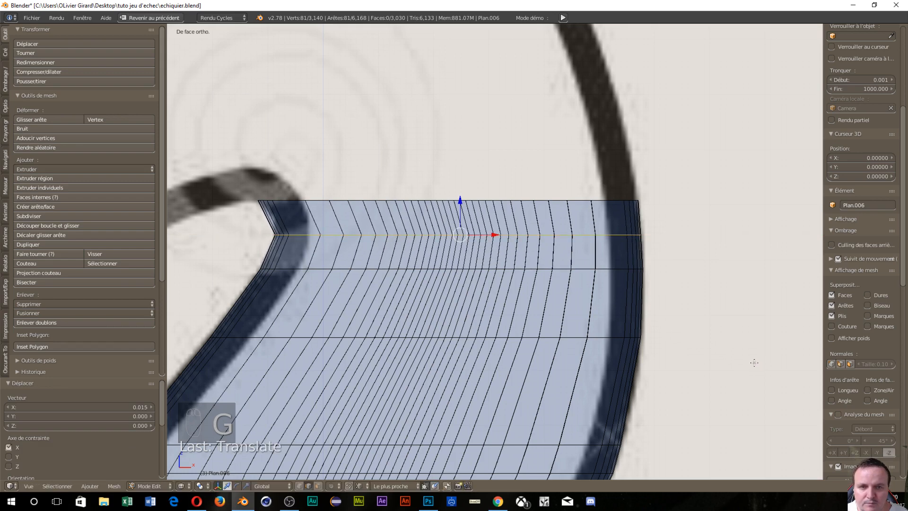
Add a loop cut midway between the two newest neck loops, scale it by 0.985, and move it 0.006 along X.
key("ctrl+r")
left_click(549, 250)
left_click(548, 250)
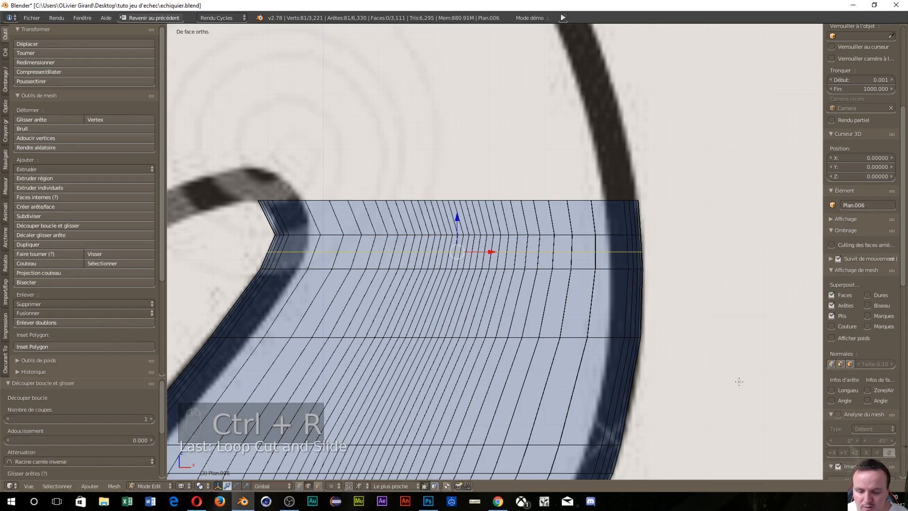
key("s")
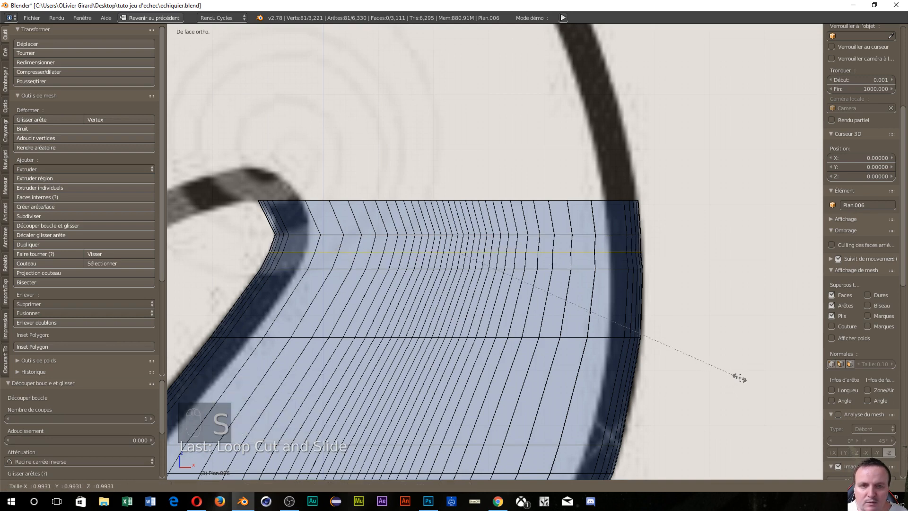
left_click(737, 376)
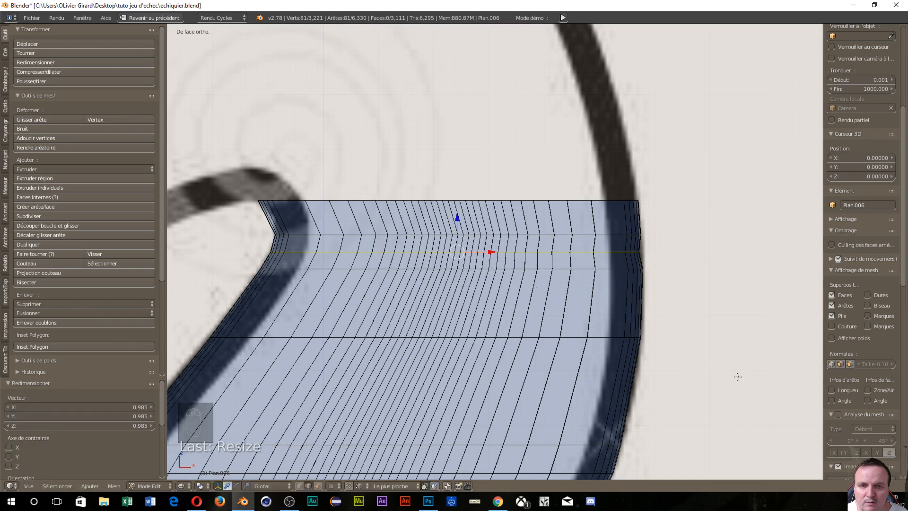
key("g")
key("x")
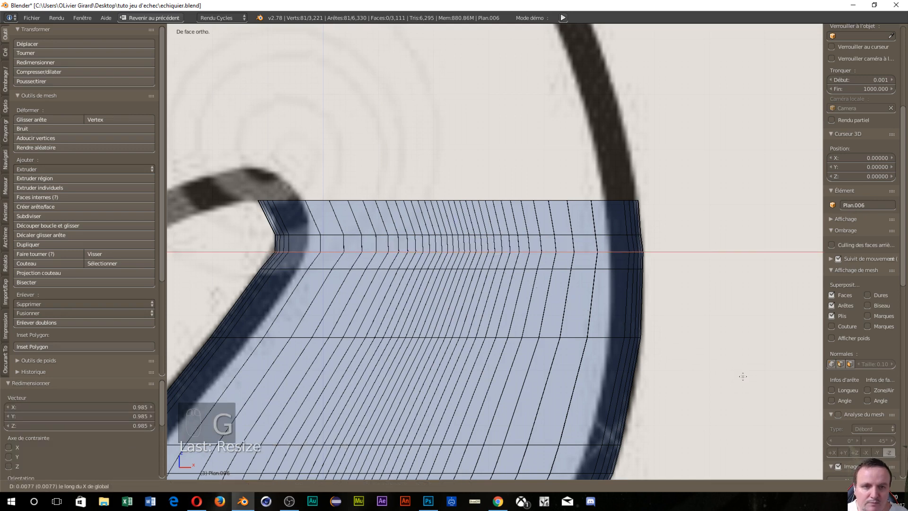
left_click(742, 376)
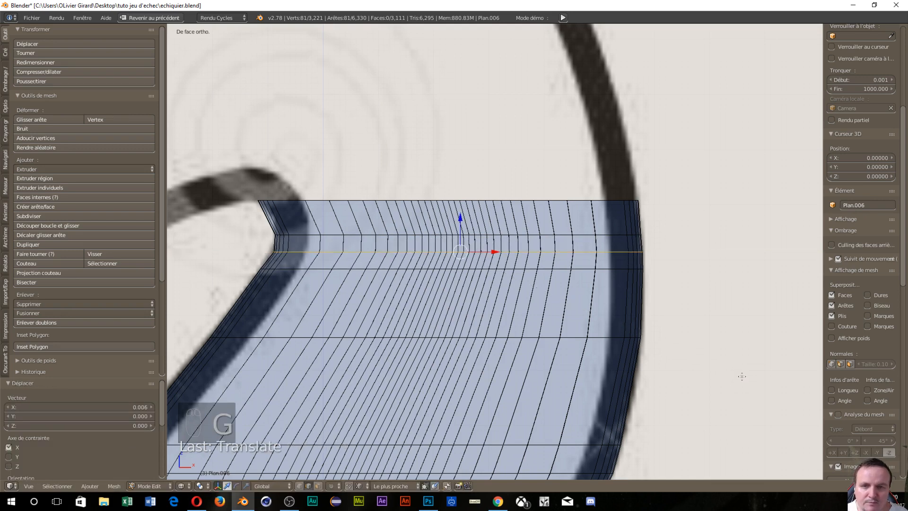
Add a loop cut just below the neck's top face, scale it by 0.982, and move it 0.005 along X.
key("ctrl+r")
left_click(515, 220)
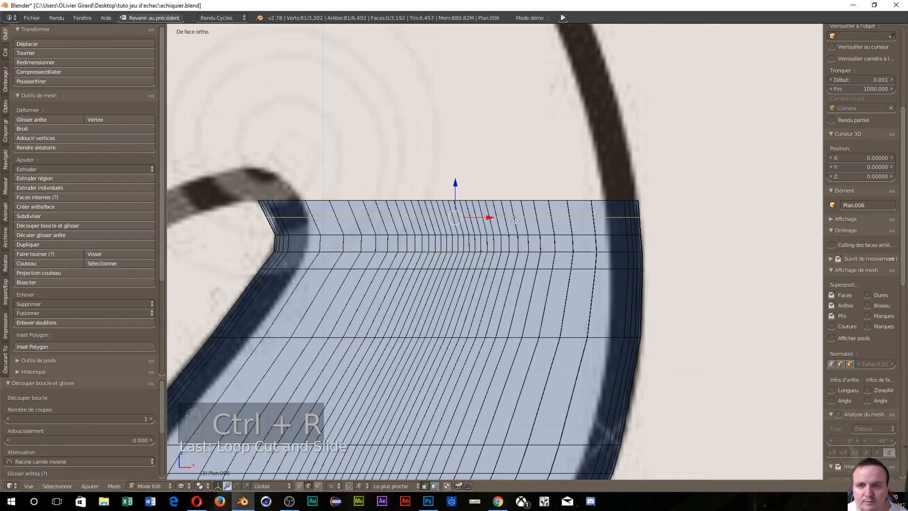
key("s")
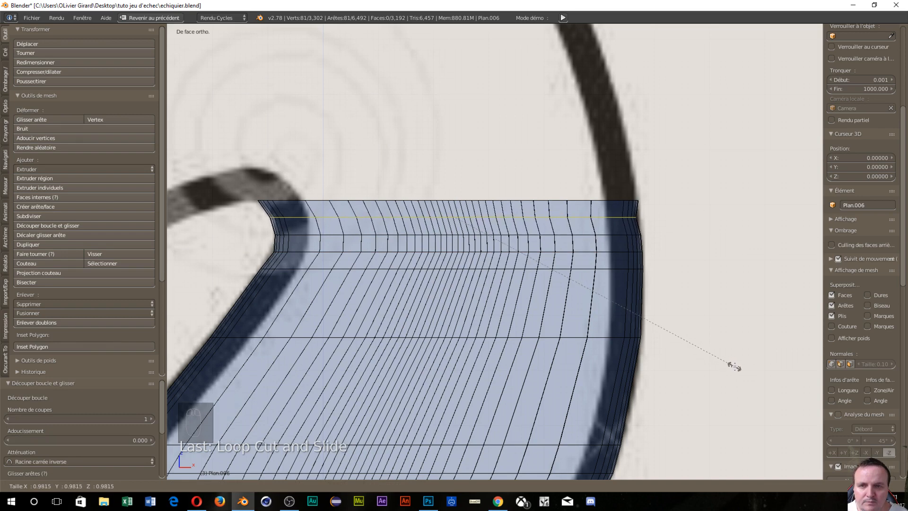
left_click(735, 366)
key("g")
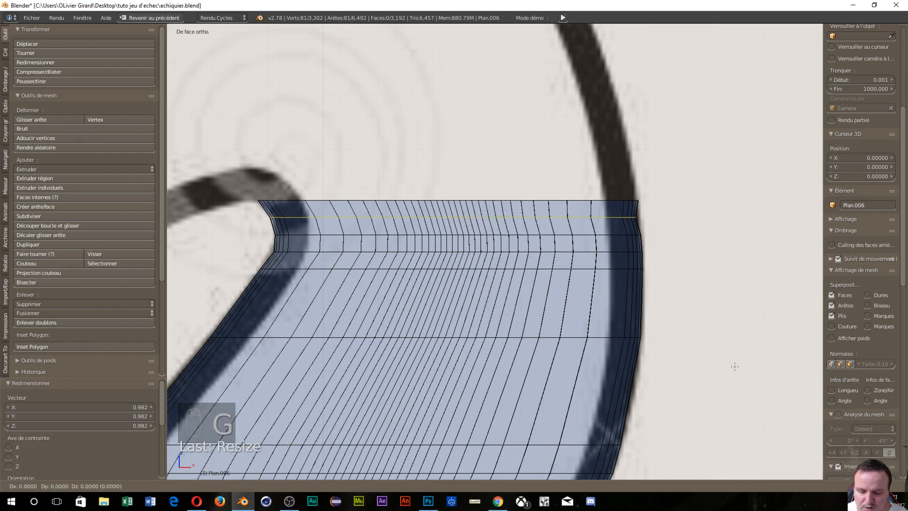
key("x")
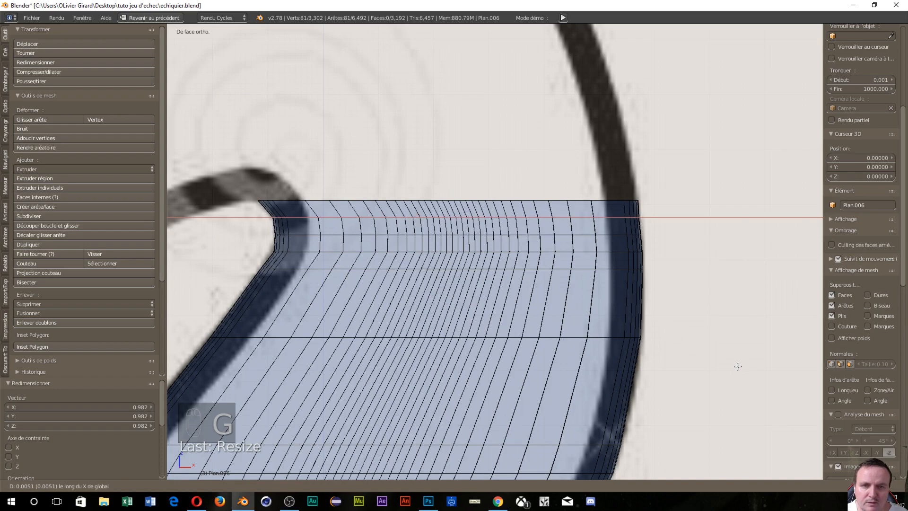
left_click(737, 366)
Examine the neck's thickness and shape in 3D from the side and from oblique angles.
scroll(737, 366, "down", 2)
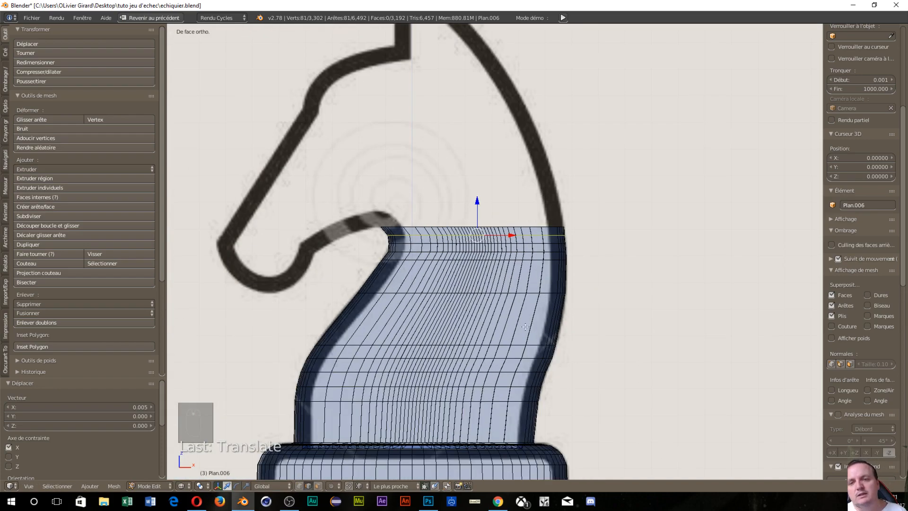
mouse_move(489, 358)
middle_mouse_down()
mouse_move(600, 361)
mouse_move(584, 321)
mouse_move(597, 354)
mouse_move(626, 381)
mouse_move(487, 371)
middle_mouse_up()
middle_click_drag(325, 358, 413, 365)
middle_click_drag(467, 369, 459, 337)
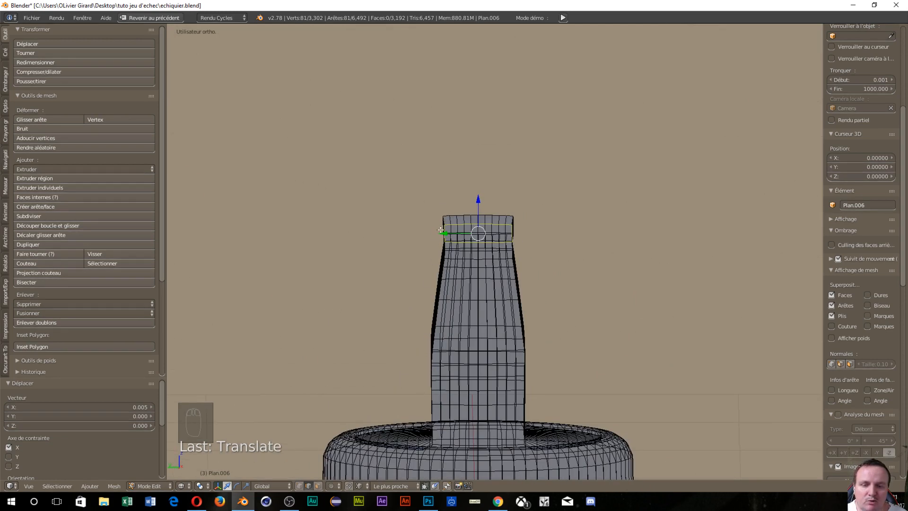
middle_click_drag(500, 402, 336, 417)
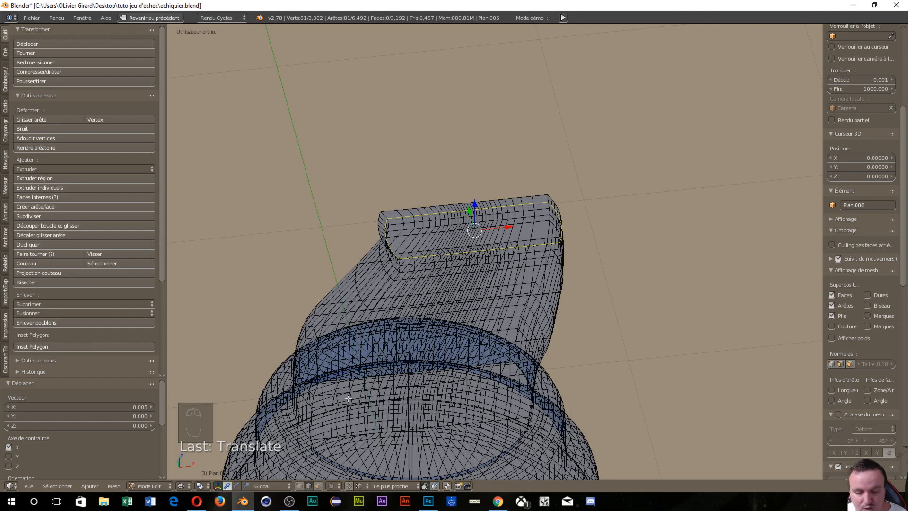
key("KP_1")
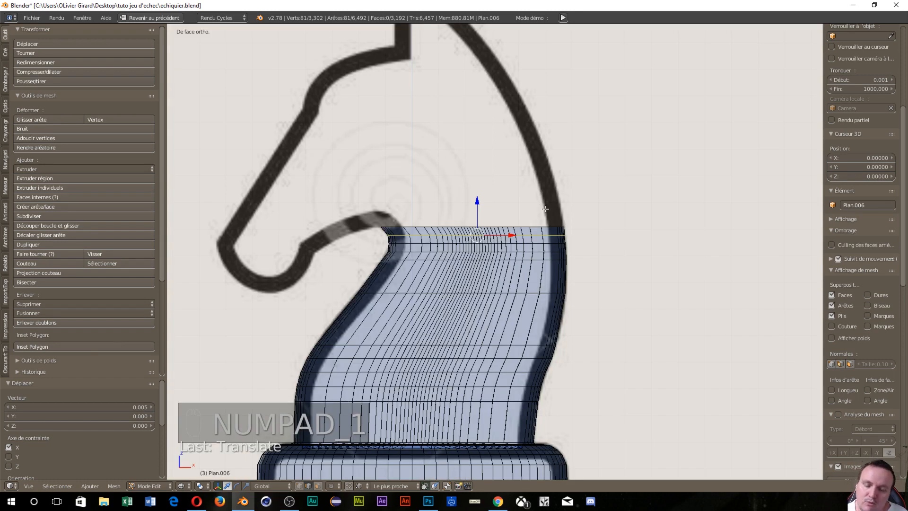
key("e")
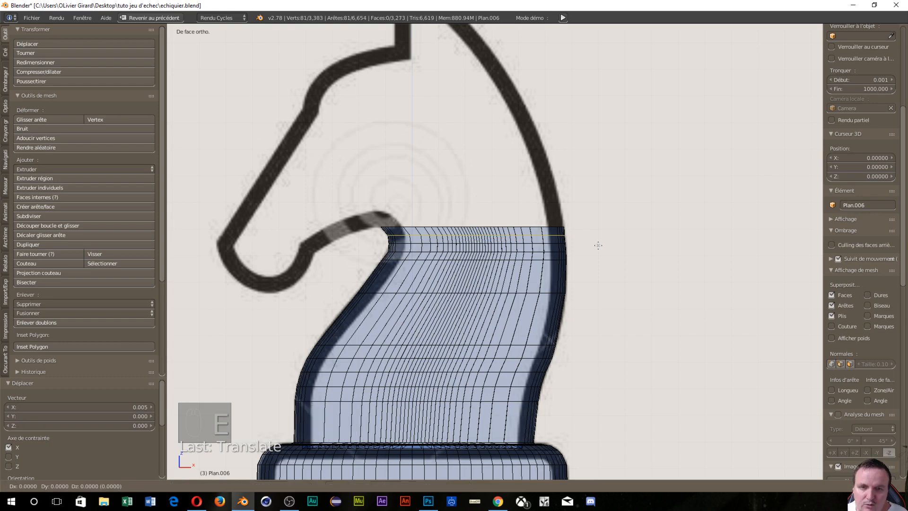
right_click(595, 201)
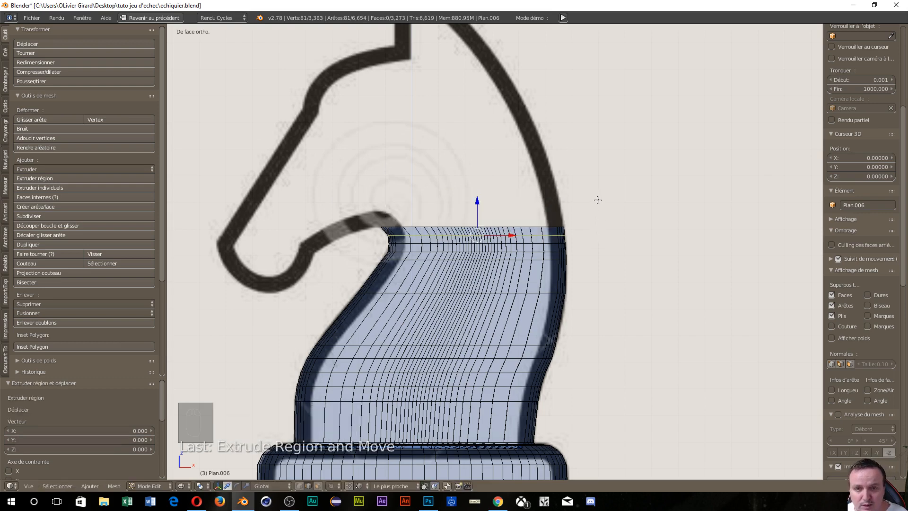
key("ctrl+z")
key("ctrl+z")
key("ctrl+z")
key("ctrl+z")
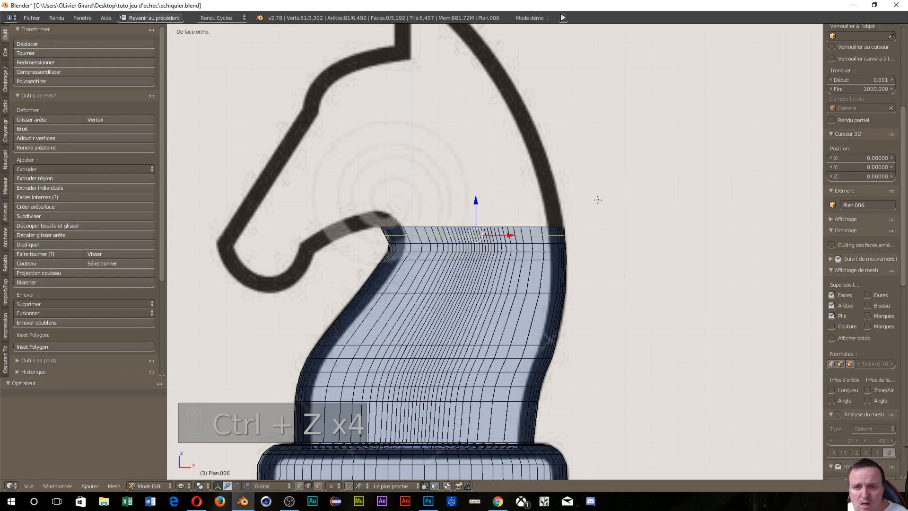
key("ctrl+shift+z")
key("ctrl+shift+e")
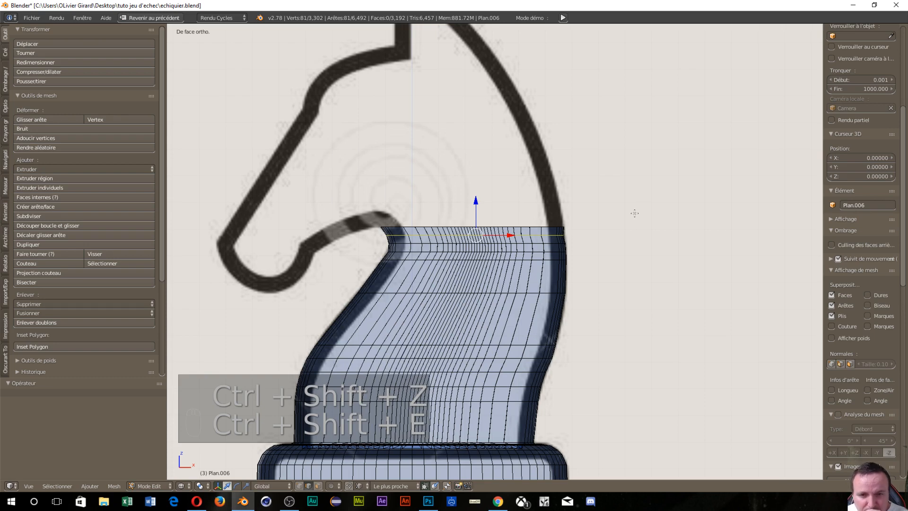
key("ctrl+shift+z")
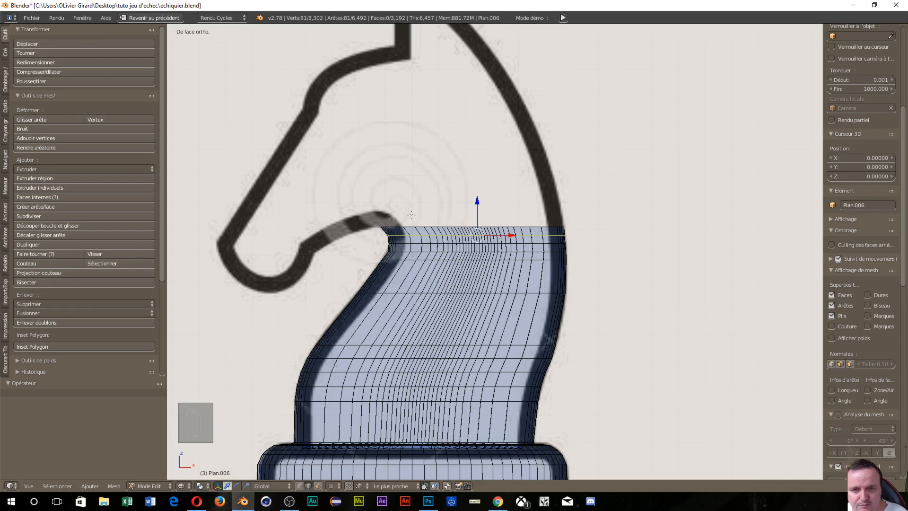
Select the neck's top face in face selection mode and extrude it about 0.439 straight up along Z.
key("ctrl+Tab")
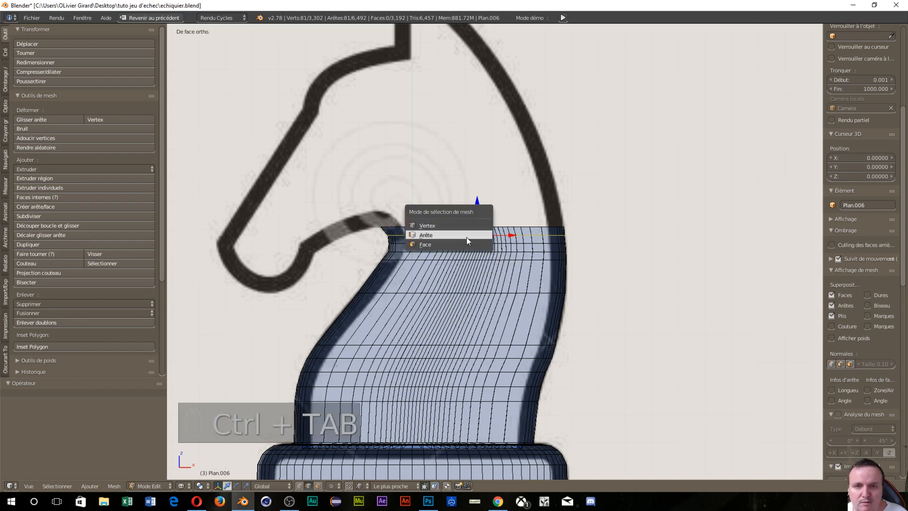
left_click(466, 237)
left_click(477, 225)
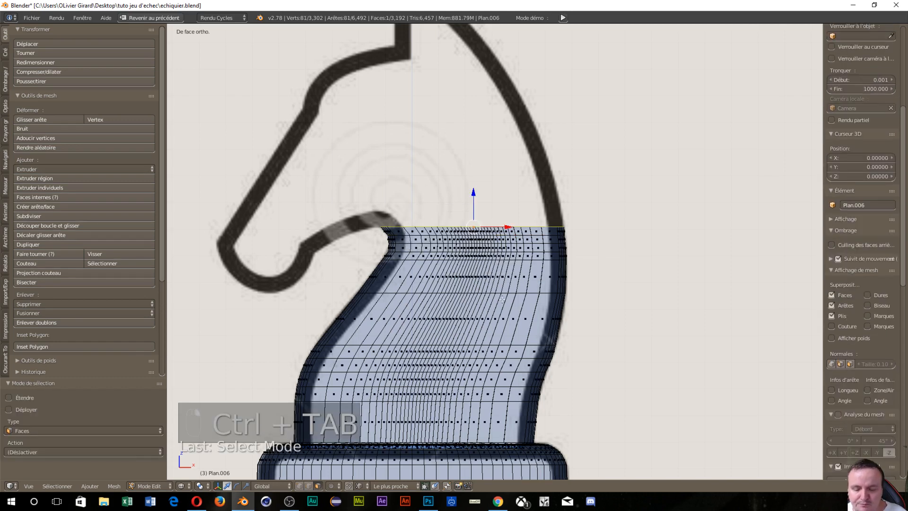
key("e")
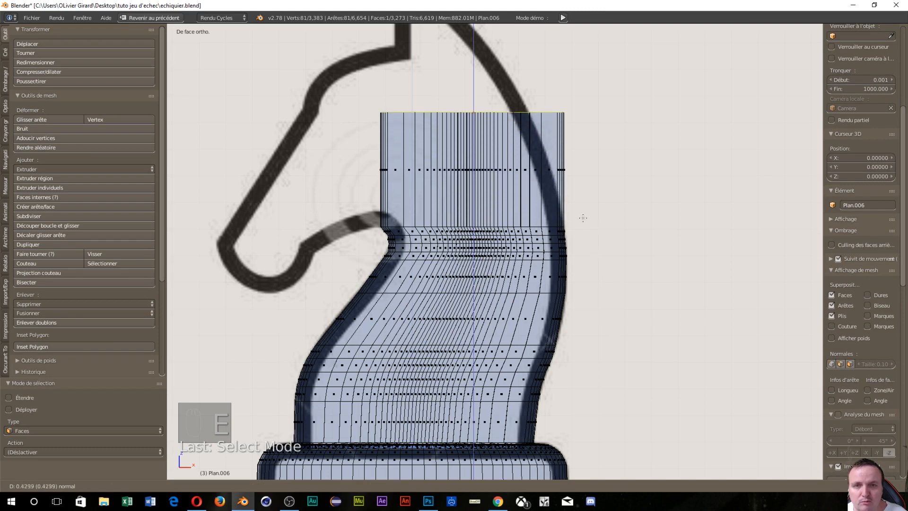
left_click(582, 216)
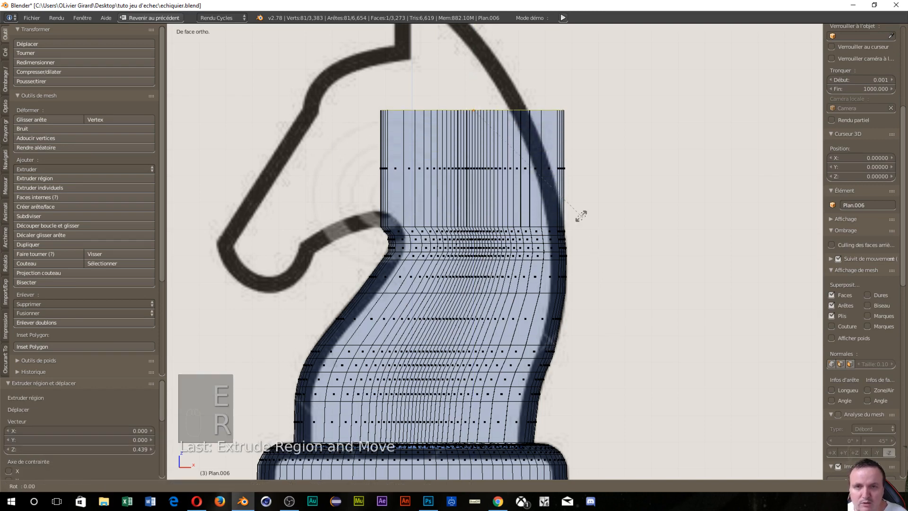
Rotate the extruded end face by -90° about Y and move it about -0.39 along X toward the horse's muzzle.
key("r")
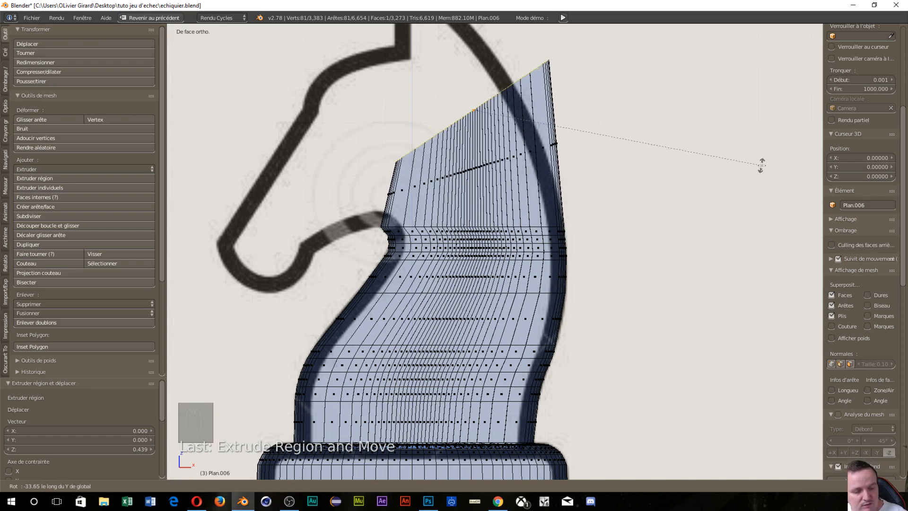
type("-90")
key("Return")
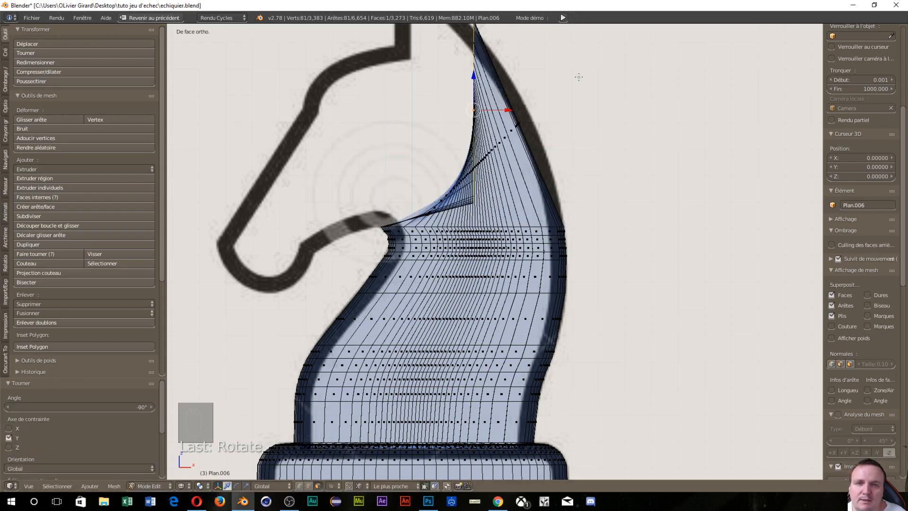
left_click_drag(509, 110, 407, 105)
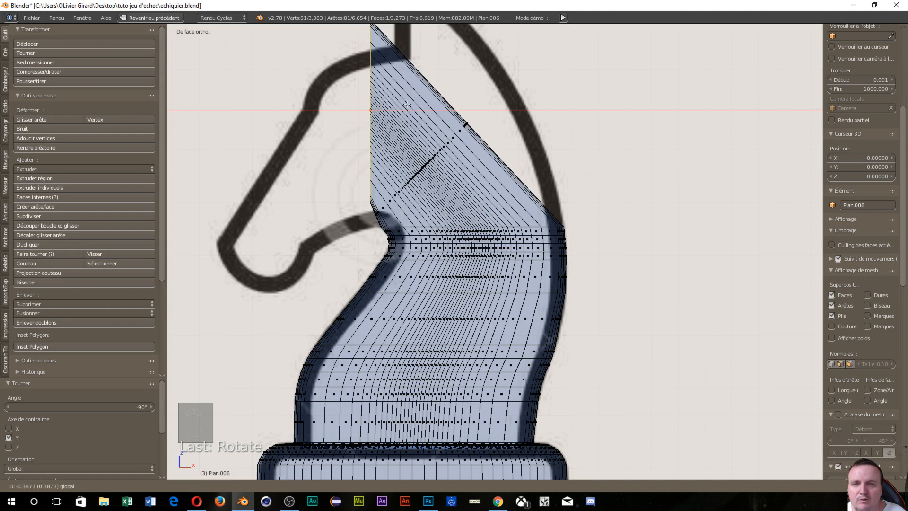
Move the head's vertical end loop about -0.387 along X and fit it to the reference outline, scaling it to about 0.961.
left_click_drag(407, 104, 407, 105)
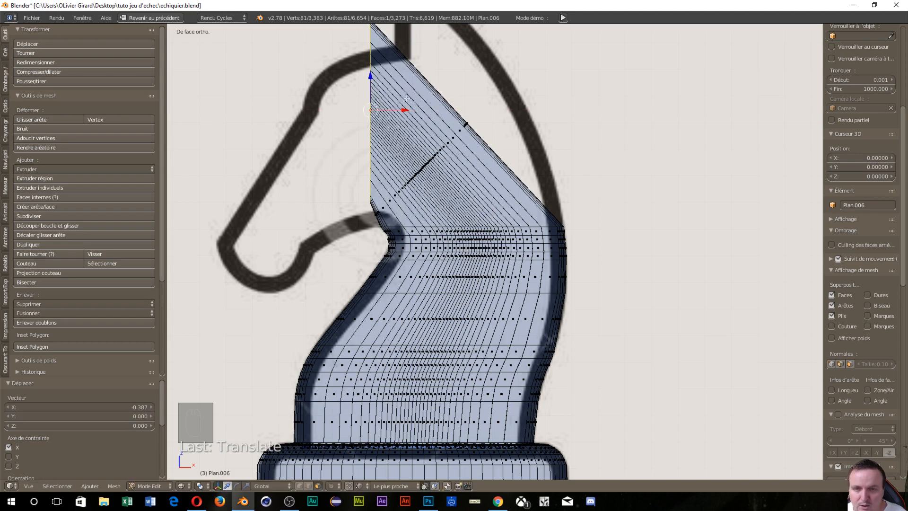
key("g")
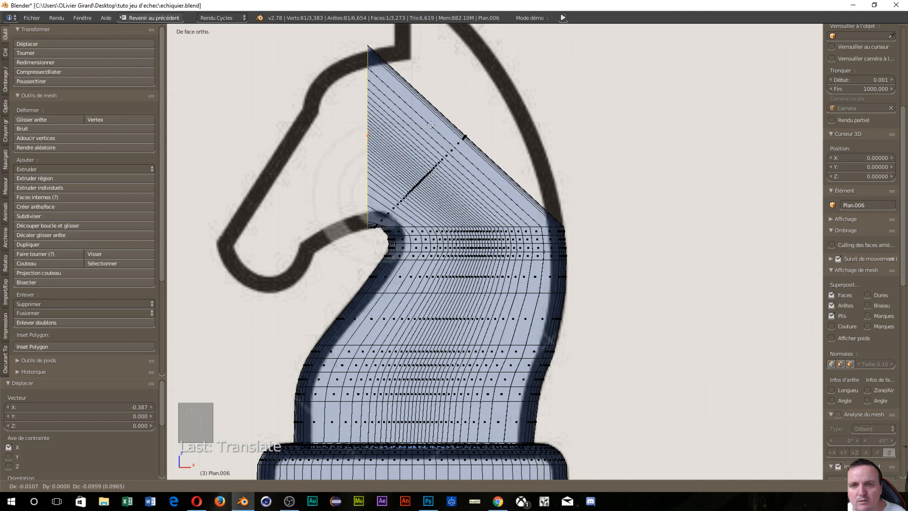
left_click(431, 124)
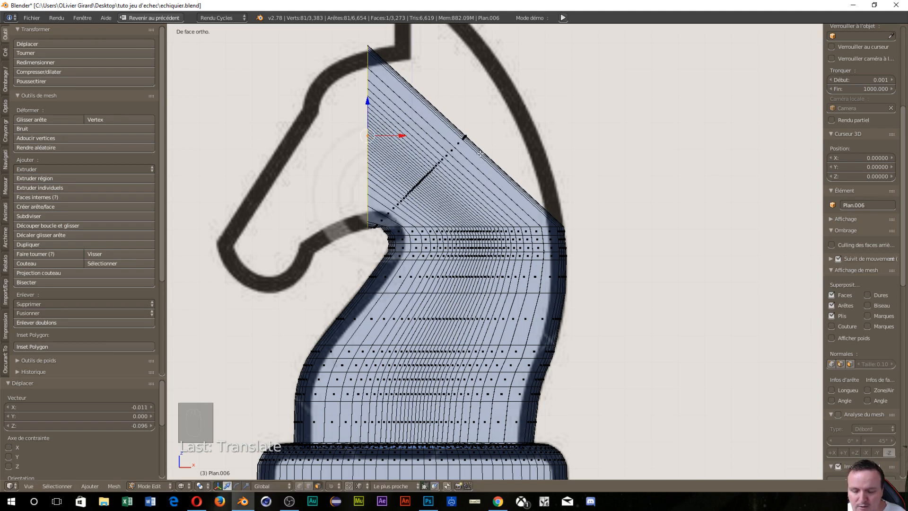
key("s")
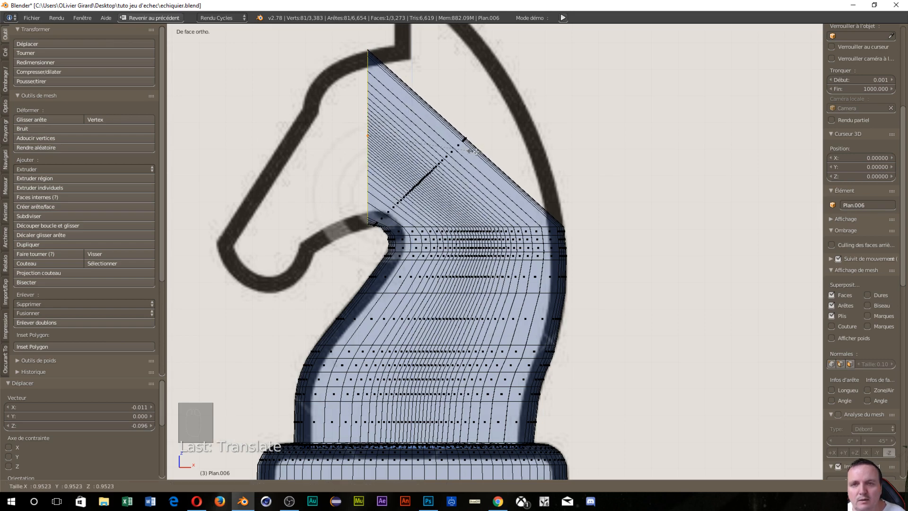
left_click(475, 152)
key("g")
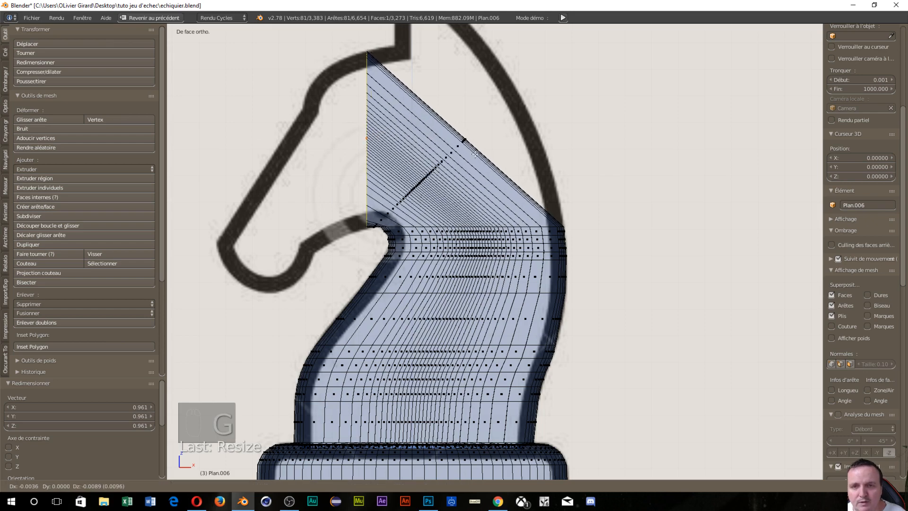
left_click(475, 154)
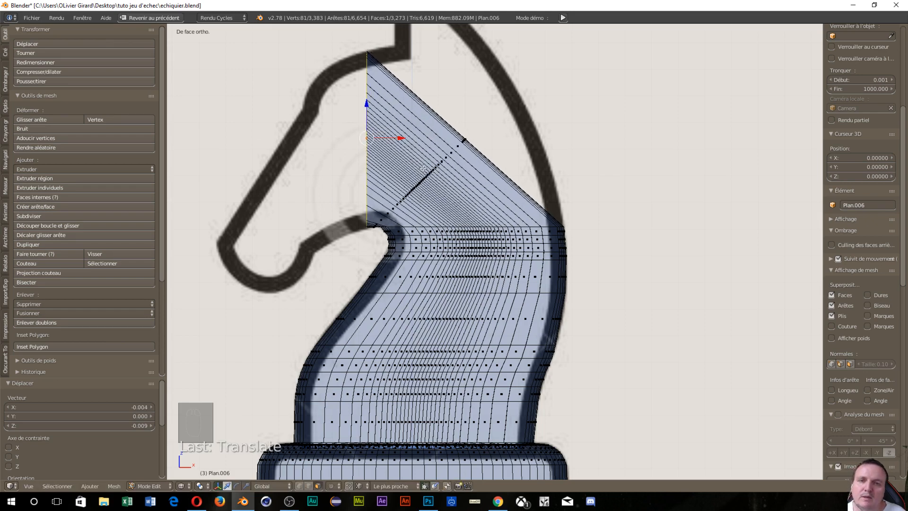
Add one centred loop cut between the neck's top ring and the vertical end loop, and scale it to about 1.619.
middle_click_drag(411, 175, 346, 242, "shift")
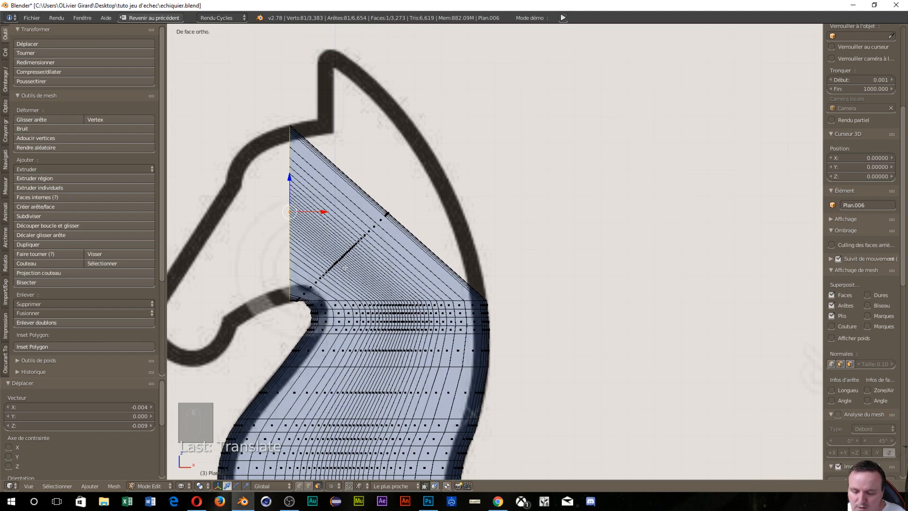
key("ctrl+r")
left_click(319, 254)
right_click(320, 255)
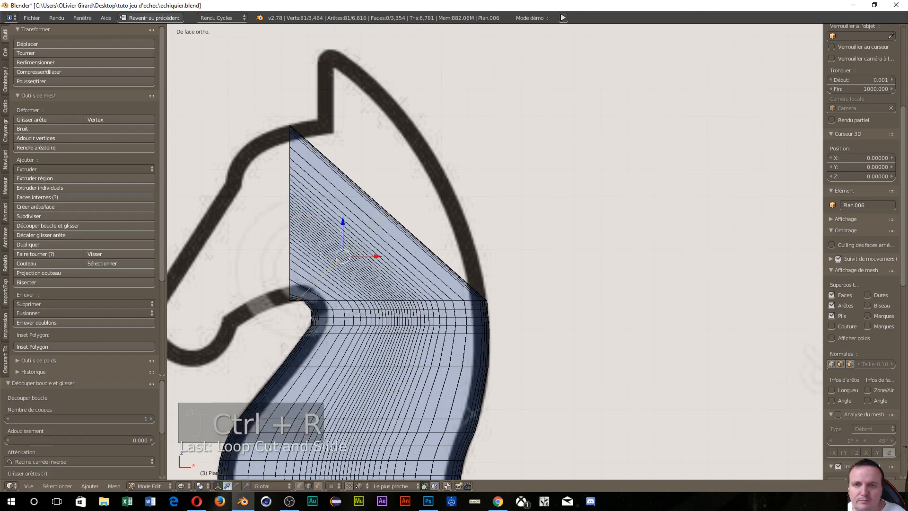
key("s")
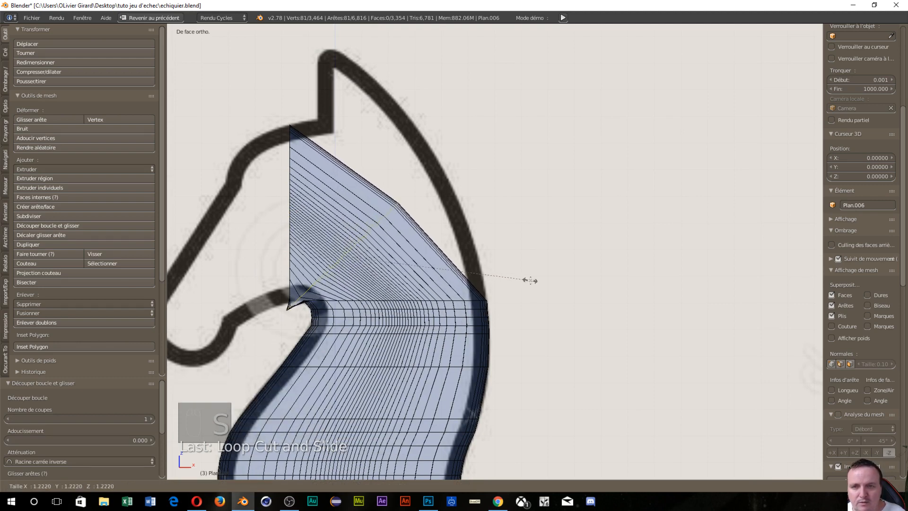
left_click(593, 272)
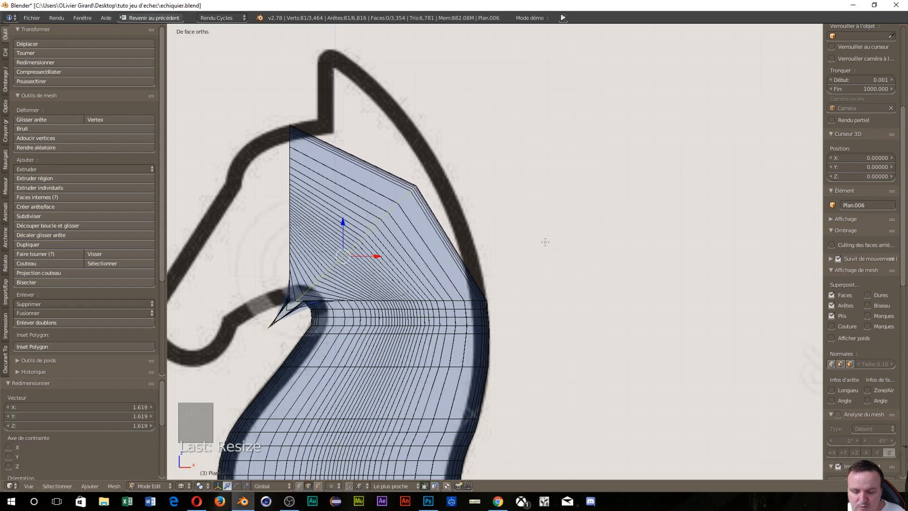
Fit the diagonal loop to the reference outline by moving it about 0.101 in X and 0.089 in Z and scaling to about 0.952.
key("g")
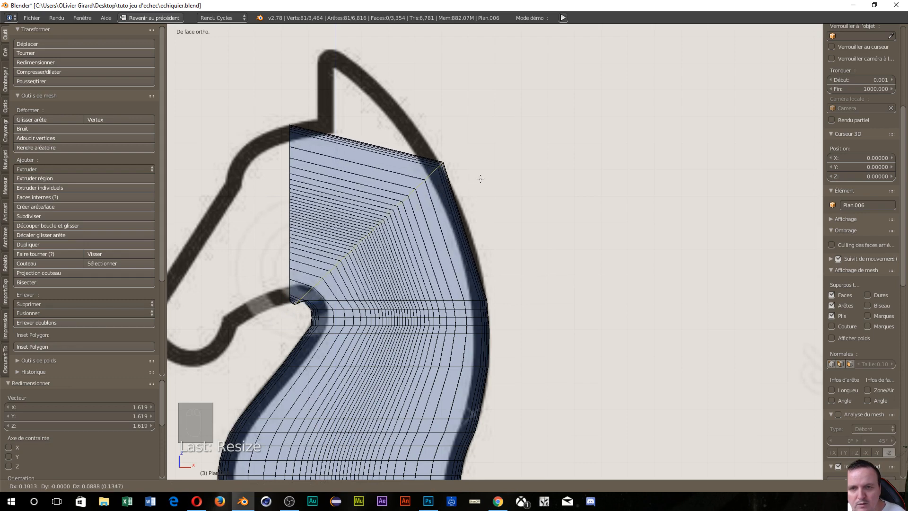
left_click(480, 178)
key("s")
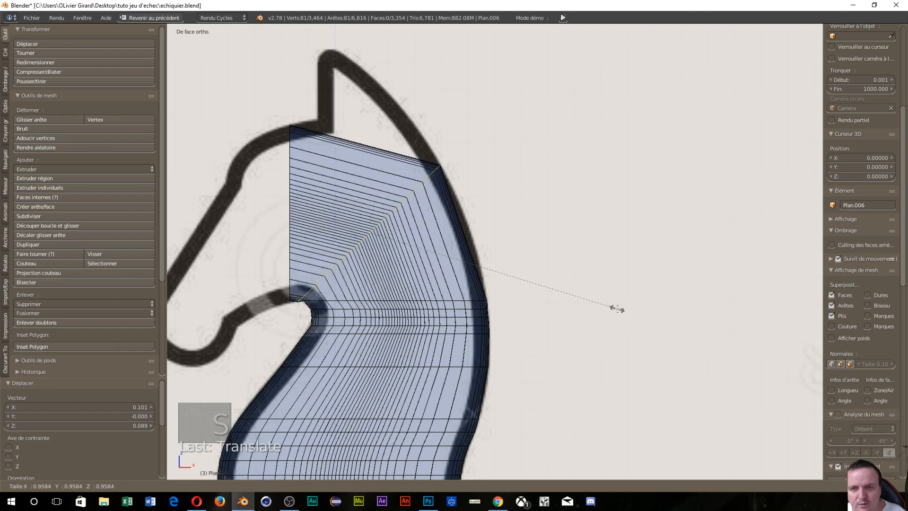
left_click(614, 309)
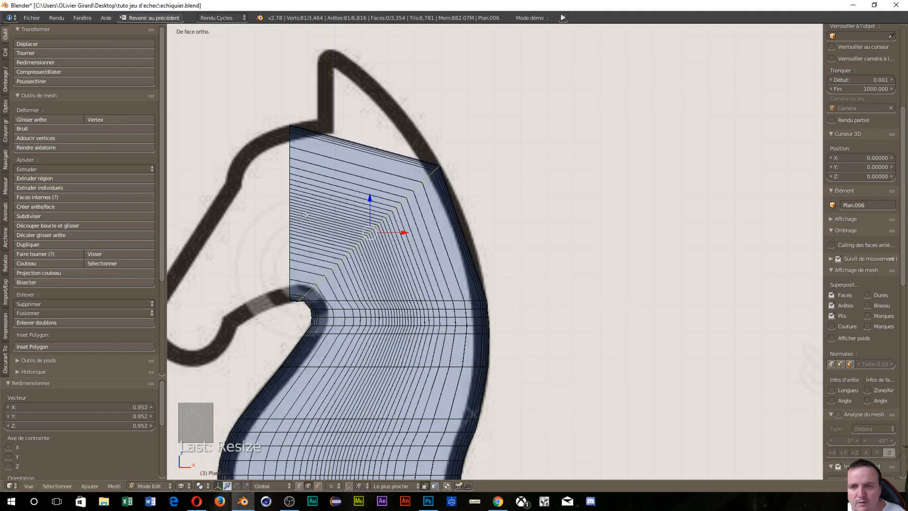
Add a loop cut between the diagonal loop and the vertical end loop, and move it about 0.046 in X and 0.114 in Z.
key("ctrl+r")
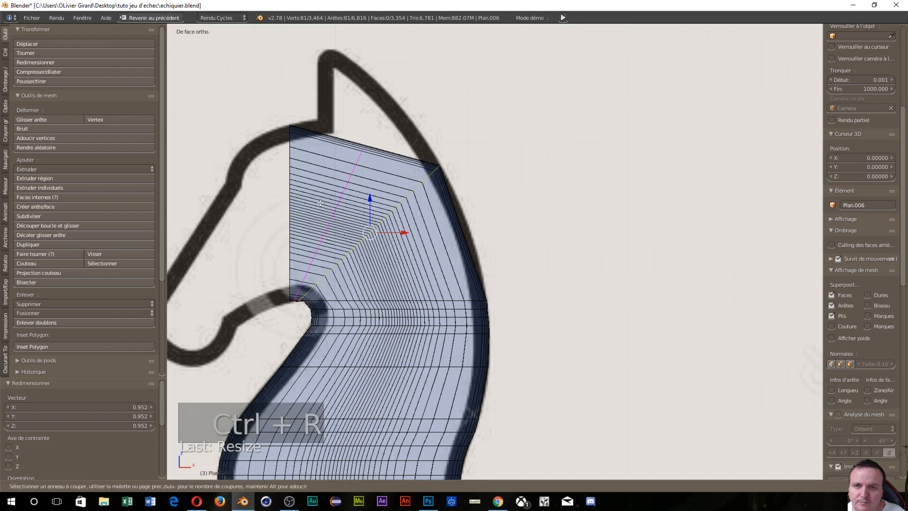
left_click(321, 203)
left_click(320, 203)
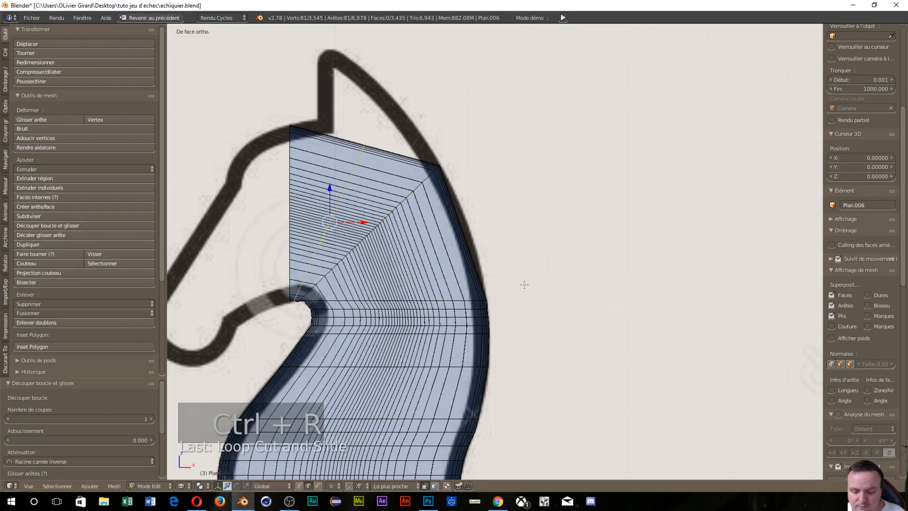
key("g")
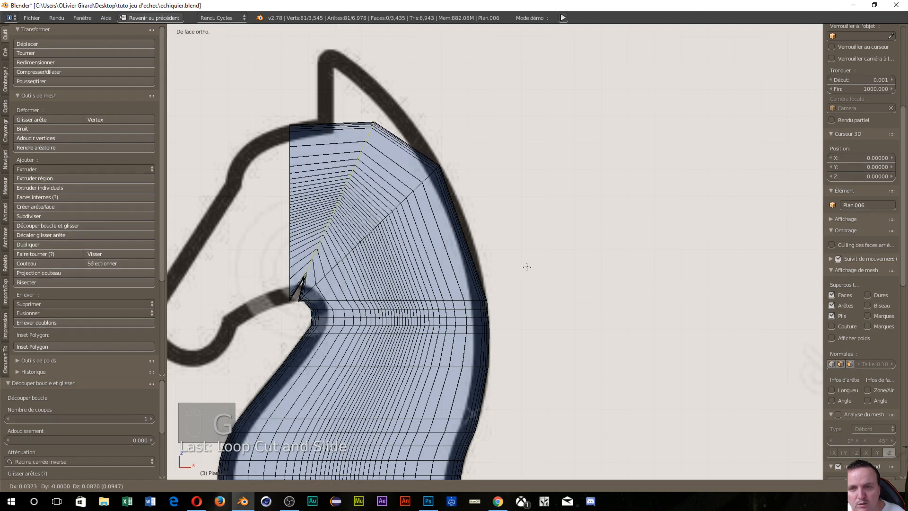
left_click(528, 260)
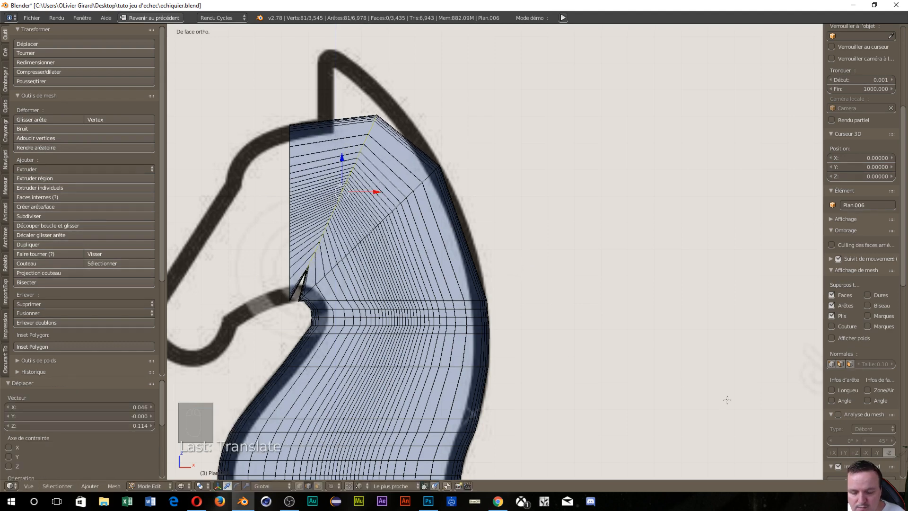
Scale the selected loop to about 1.332 and shift it about -0.002 in X and -0.014 in Z onto the reference outline.
key("s")
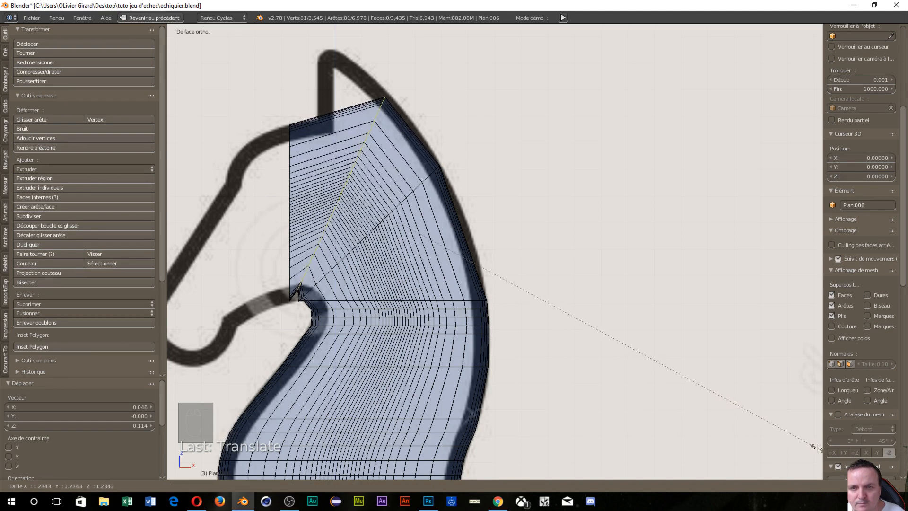
left_click(192, 26)
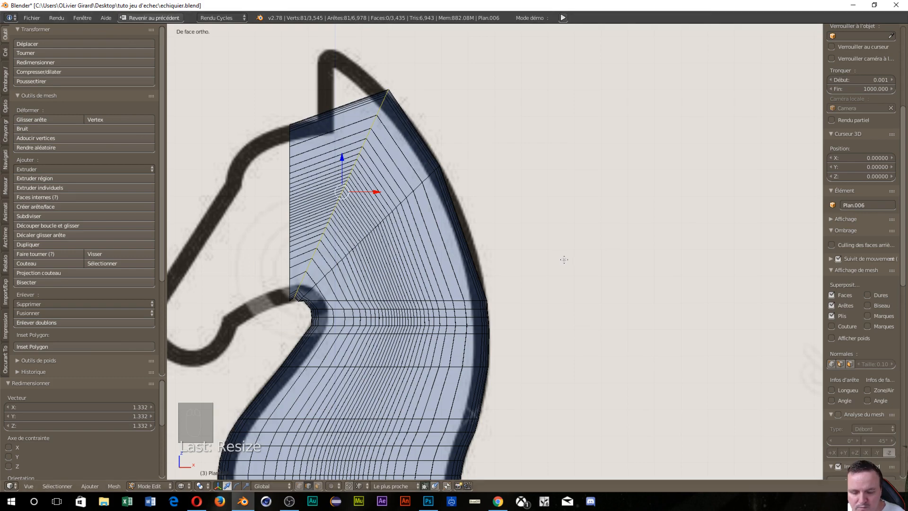
key("g")
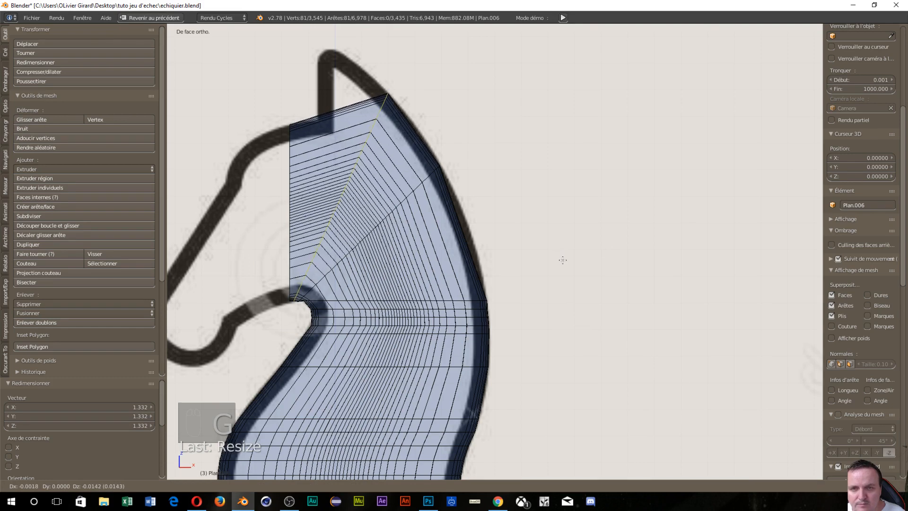
left_click(563, 259)
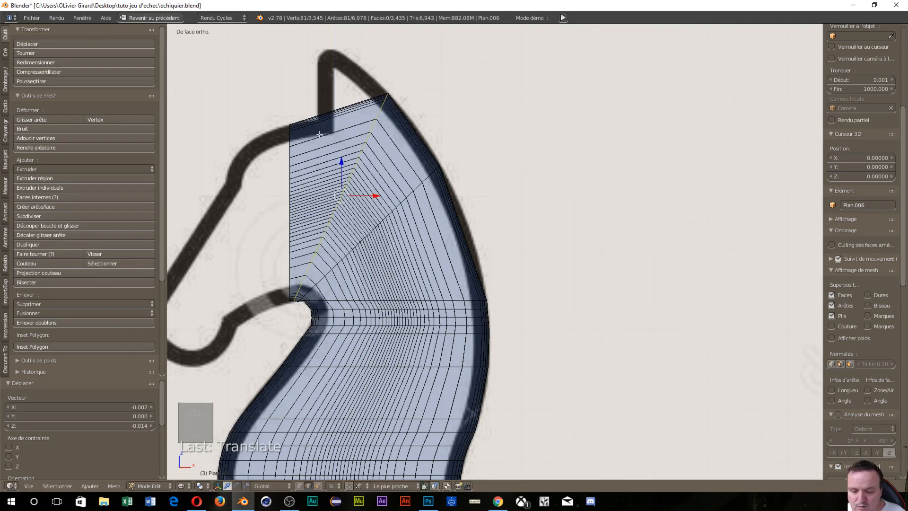
Add another loop cut beside the vertical end loop, under the horse's ear, and scale it to about 1.225.
key("ctrl+r")
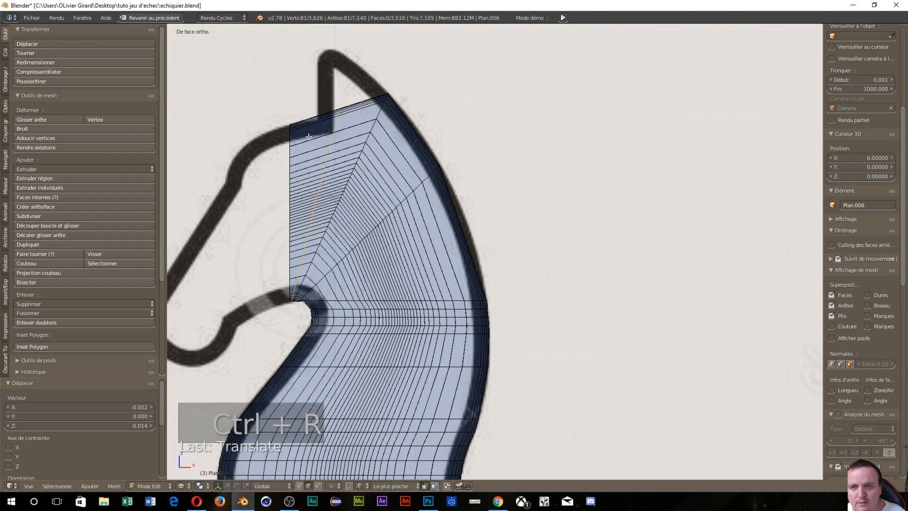
left_click(309, 136)
left_click(309, 136)
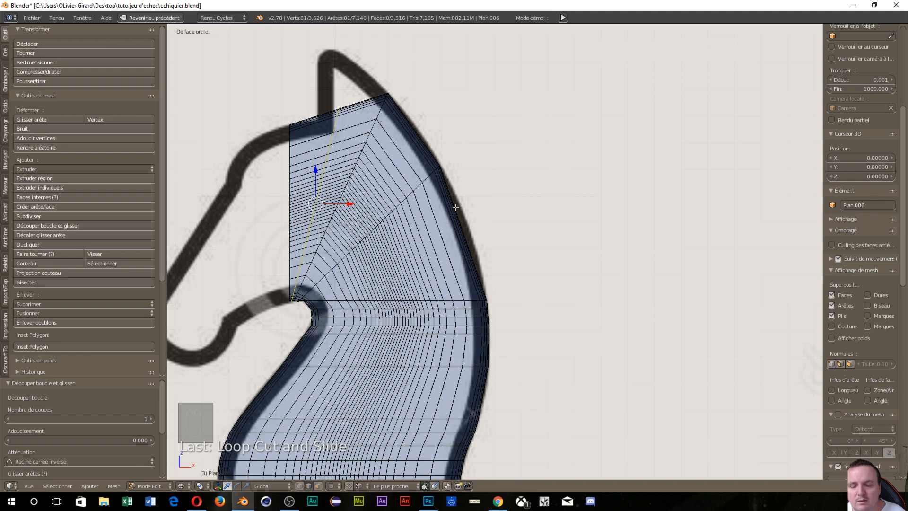
key("s")
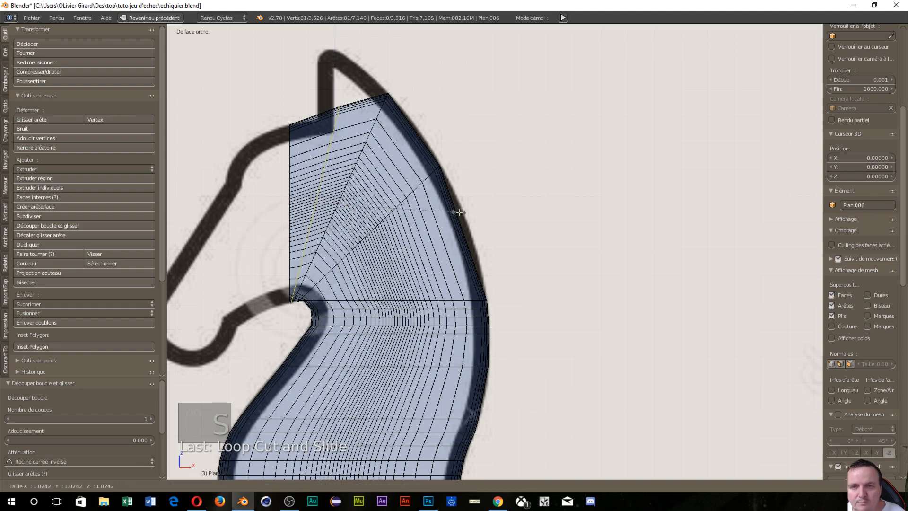
left_click(484, 221)
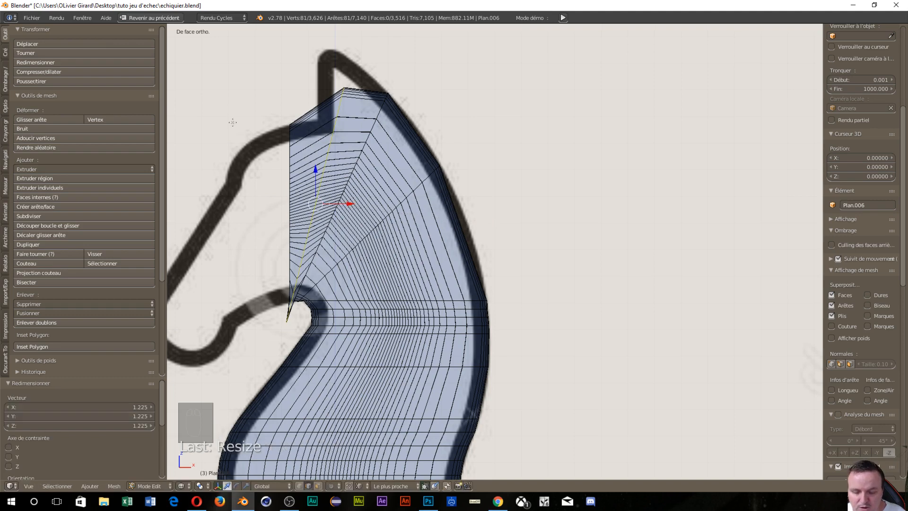
Move the ear loop about 0.023 in X and 0.092 in Z, and fine-tune its lower end at the throat by -0.002 and -0.009.
key("g")
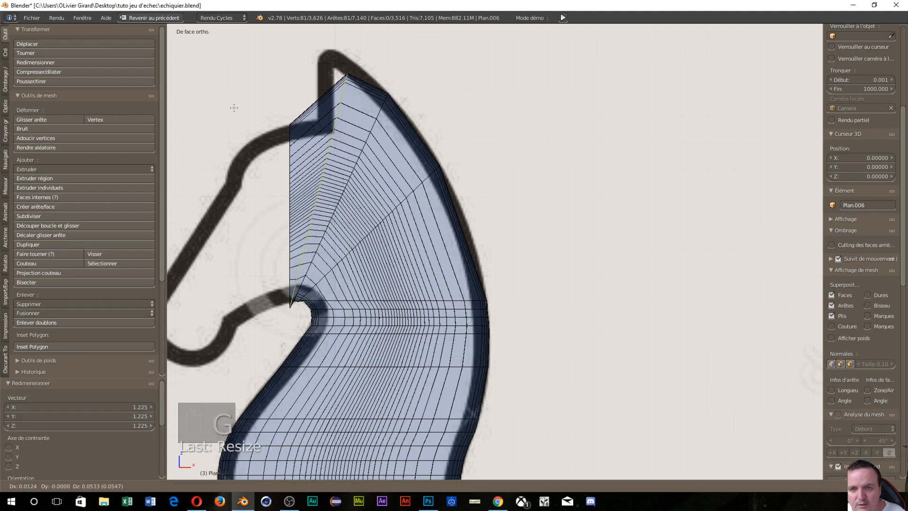
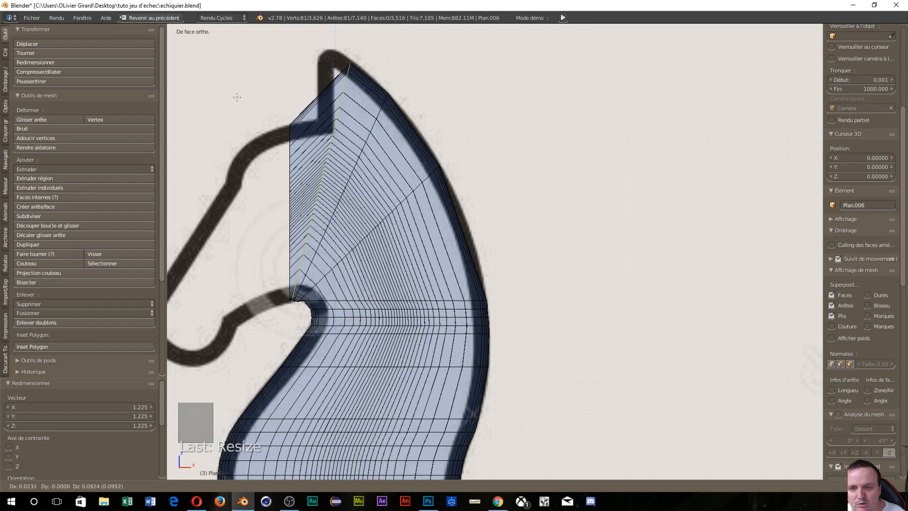
left_click(237, 97)
scroll(263, 306, "up", 6)
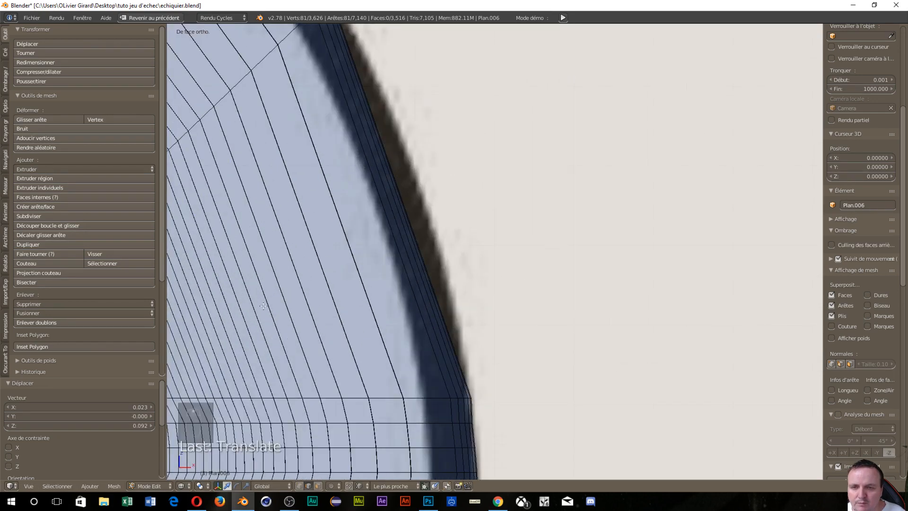
middle_click_drag(263, 306, 777, 125, "shift")
scroll(438, 227, "up", 5)
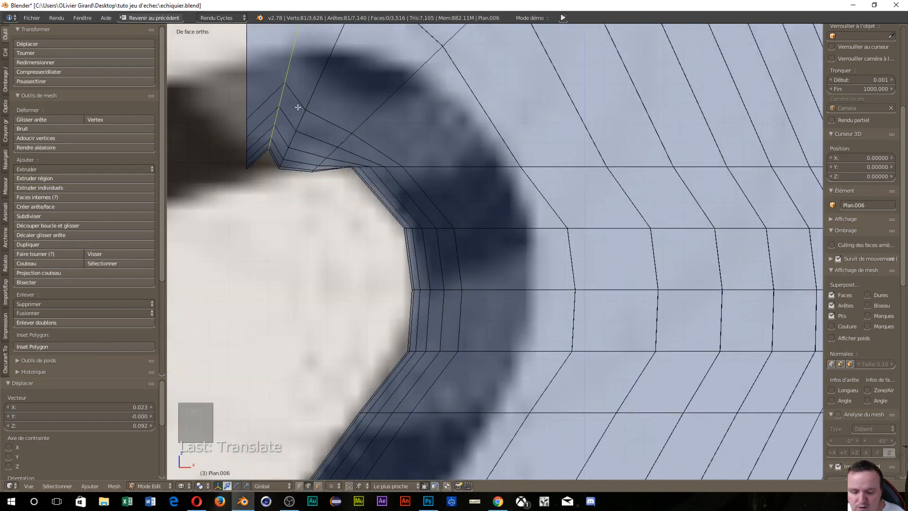
key("g")
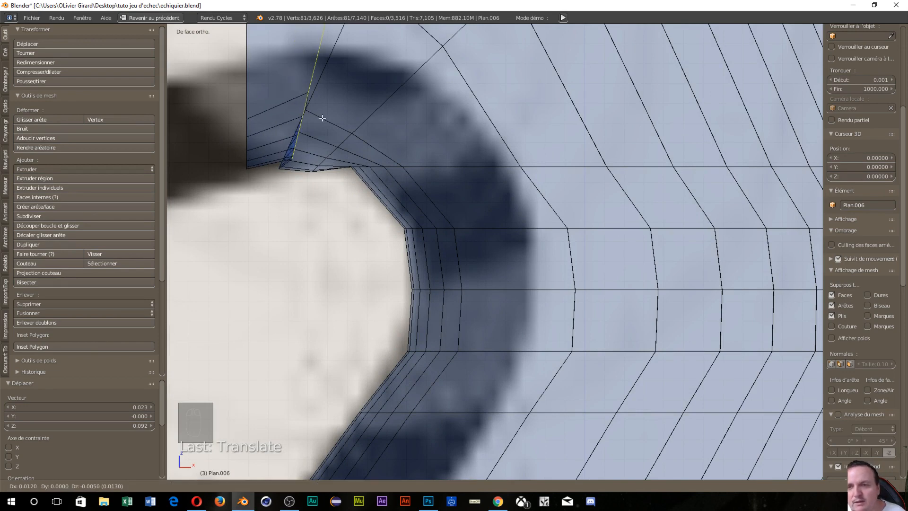
left_click(294, 127)
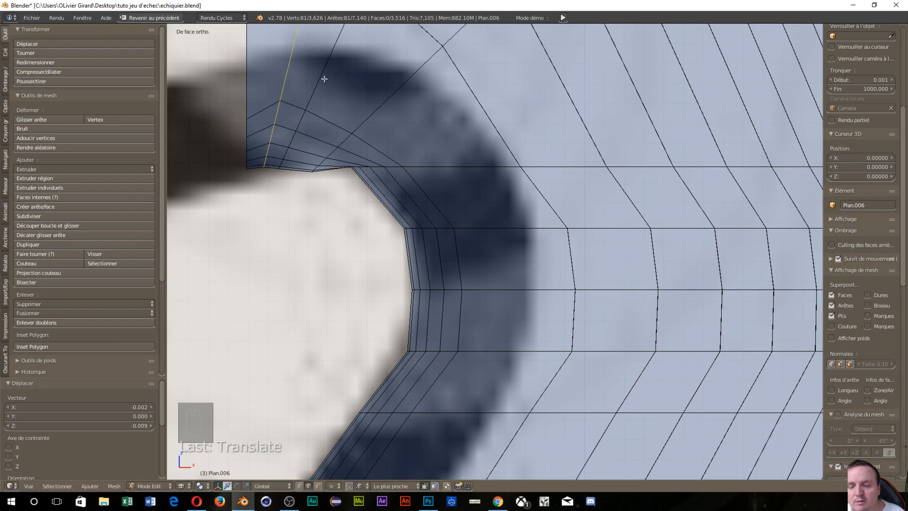
Add one more loop cut between the ear loop and the vertical end loop of the head.
scroll(326, 78, "down", 5)
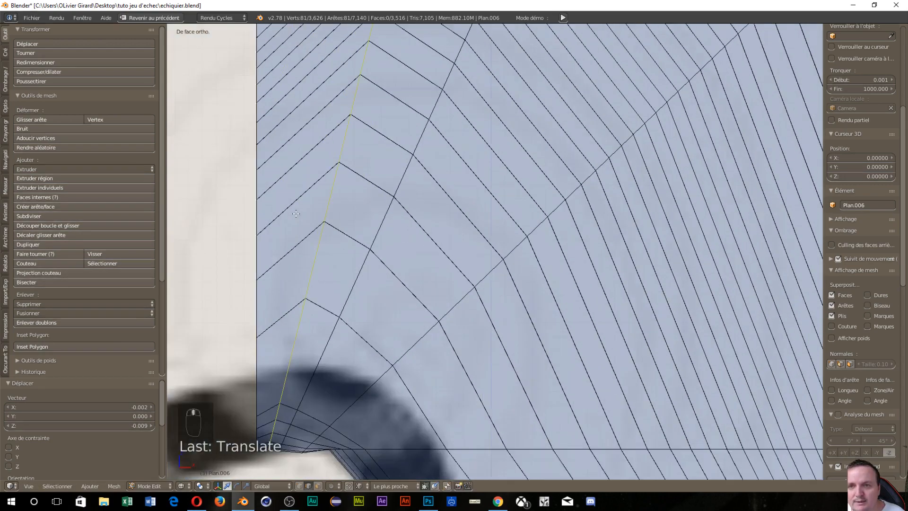
scroll(375, 160, "down", 6)
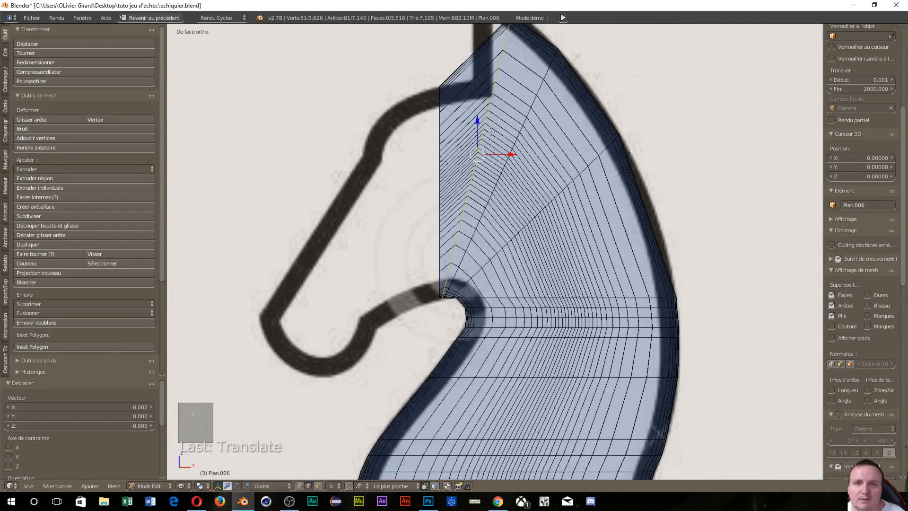
middle_click_drag(440, 247, 419, 210, "shift")
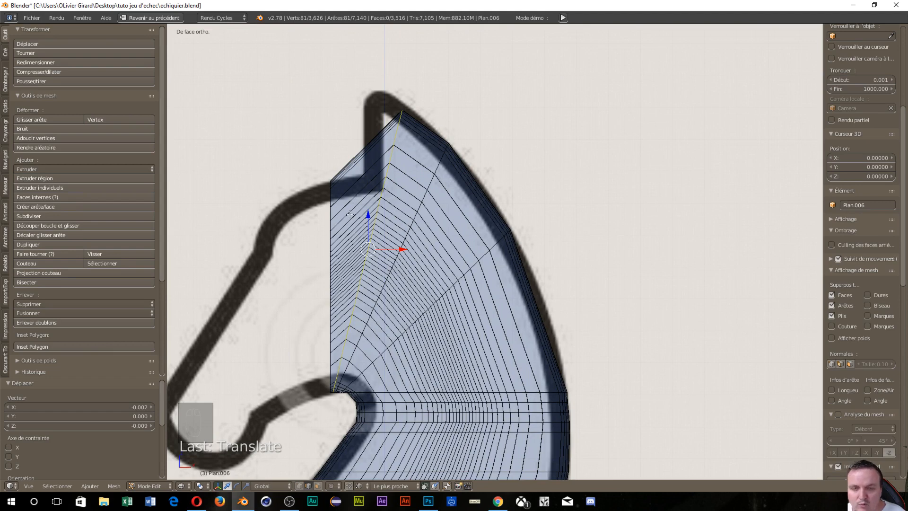
key("ctrl+r")
left_click(350, 214)
left_click(349, 215)
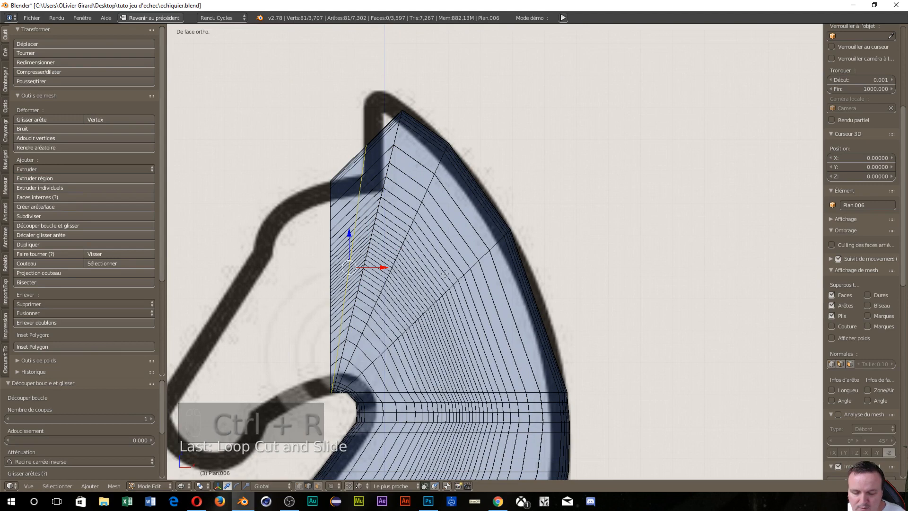
Scale the new head loop to about 1.191 and move it about 0.011 in X and 0.076 in Z onto the ear outline.
key("s")
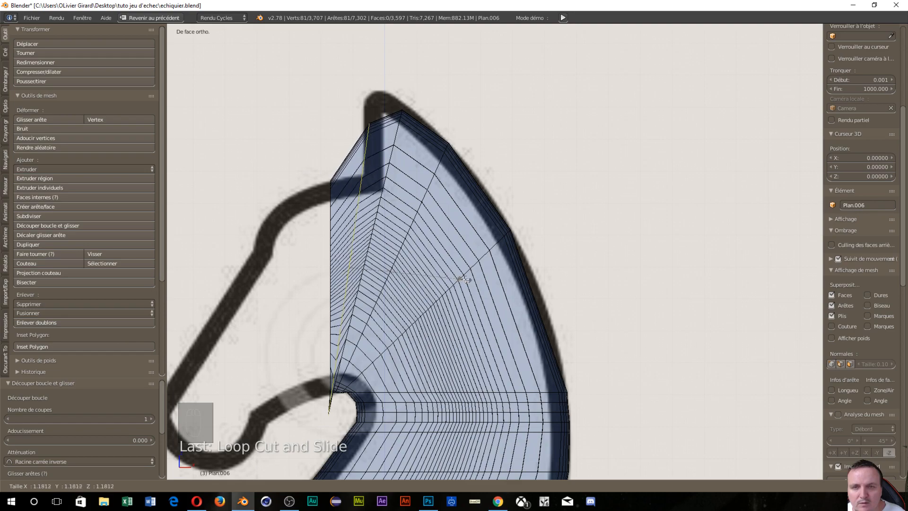
left_click(331, 361)
scroll(326, 348, "up", 7)
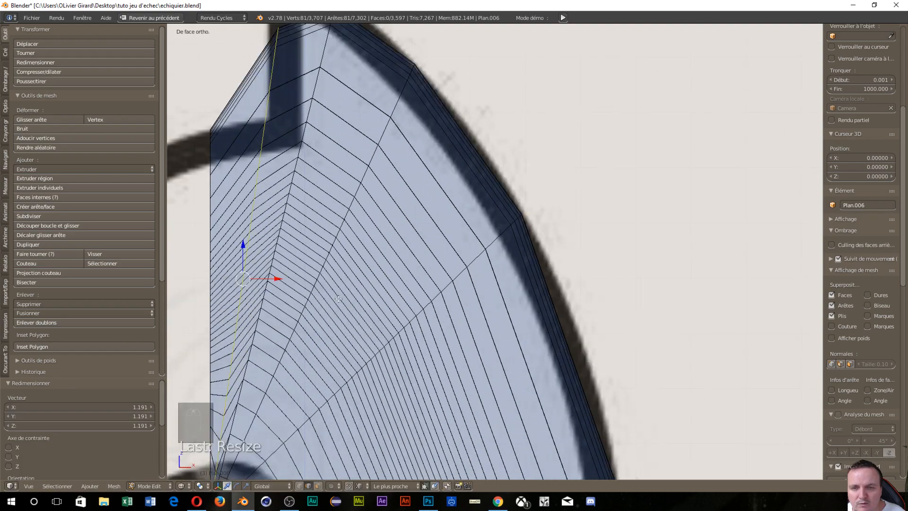
middle_click_drag(326, 348, 617, 303, "shift")
key("g")
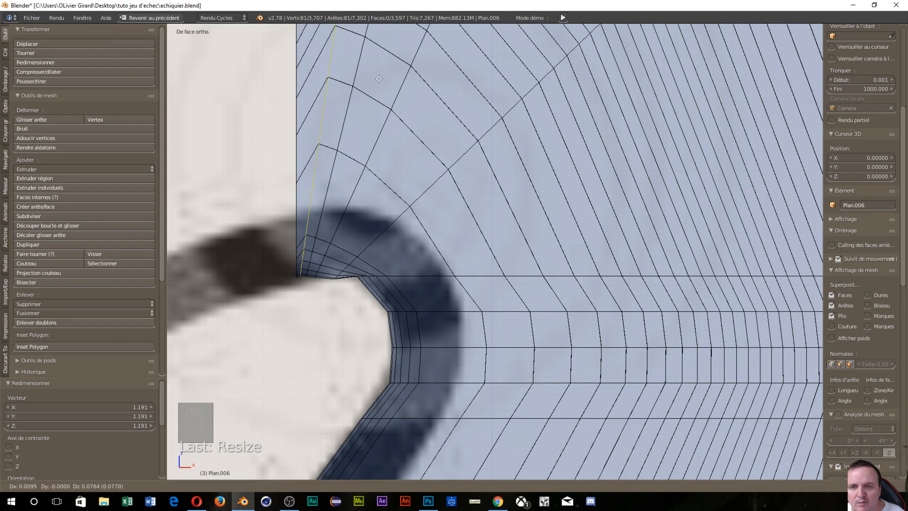
left_click(385, 78)
middle_click_drag(386, 78, 411, 102)
key("KP_1")
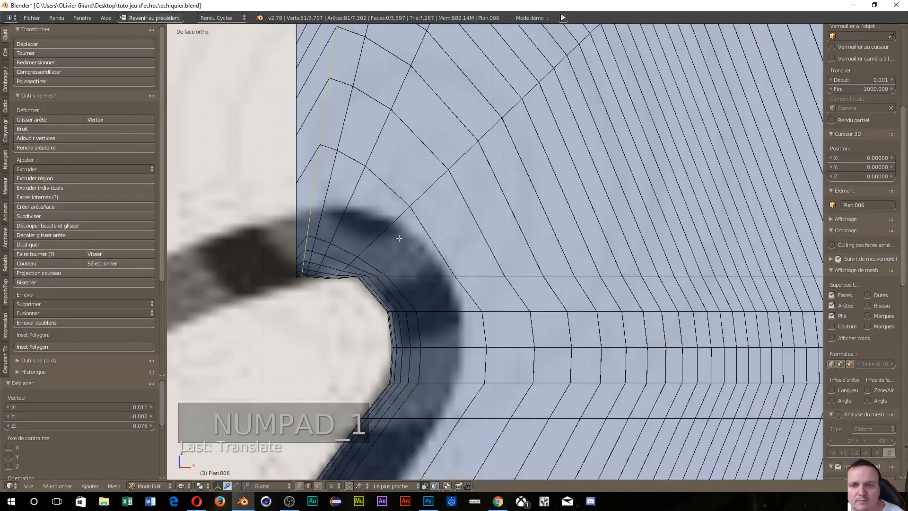
Switch to face selection and rotate the flat end face of the head about 7.589° around the Y axis.
middle_click_drag(400, 238, 333, 174, "shift")
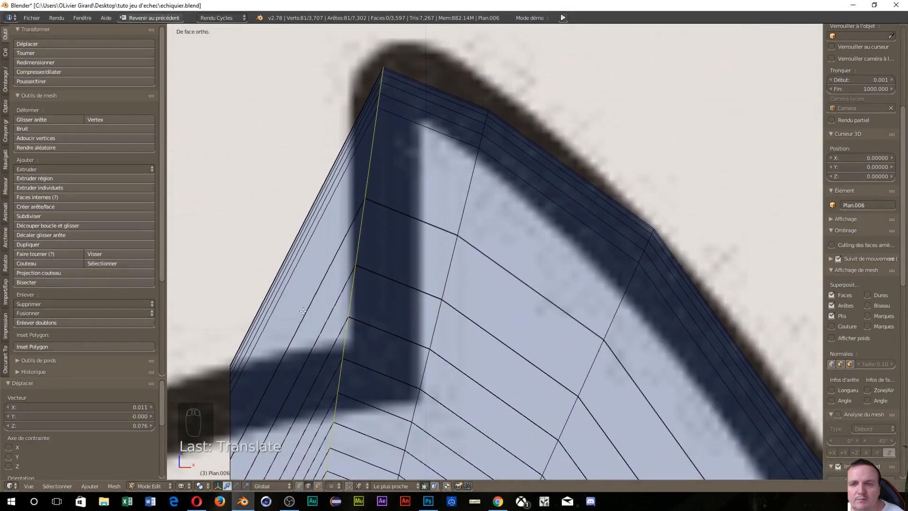
scroll(319, 287, "down", 2)
scroll(319, 287, "down", 4)
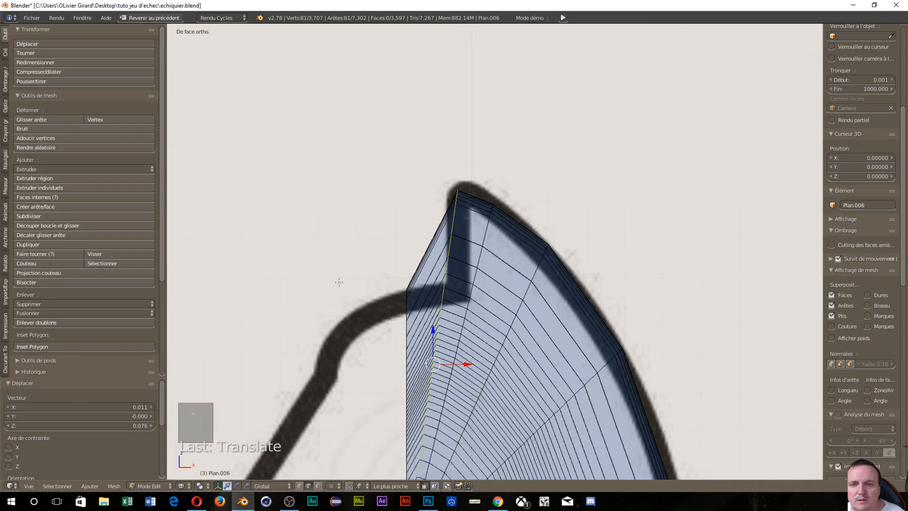
middle_click_drag(386, 330, 295, 207)
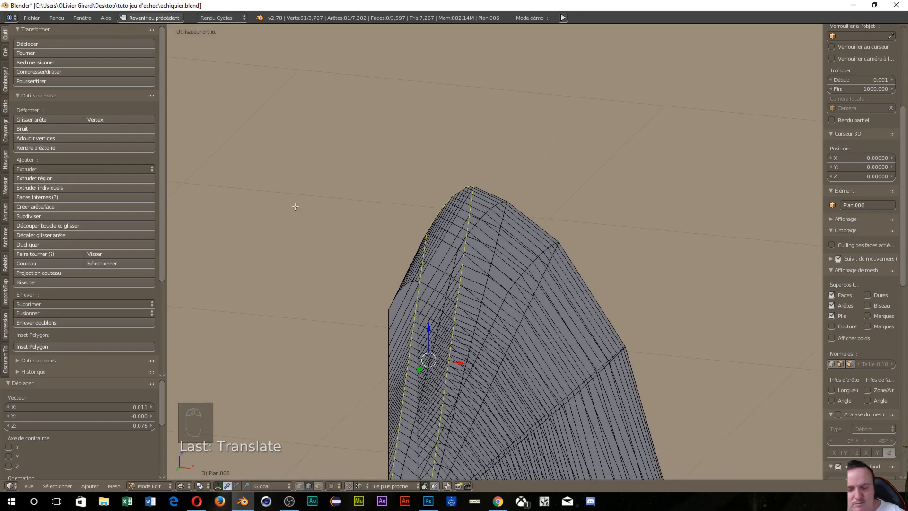
key("KP_1")
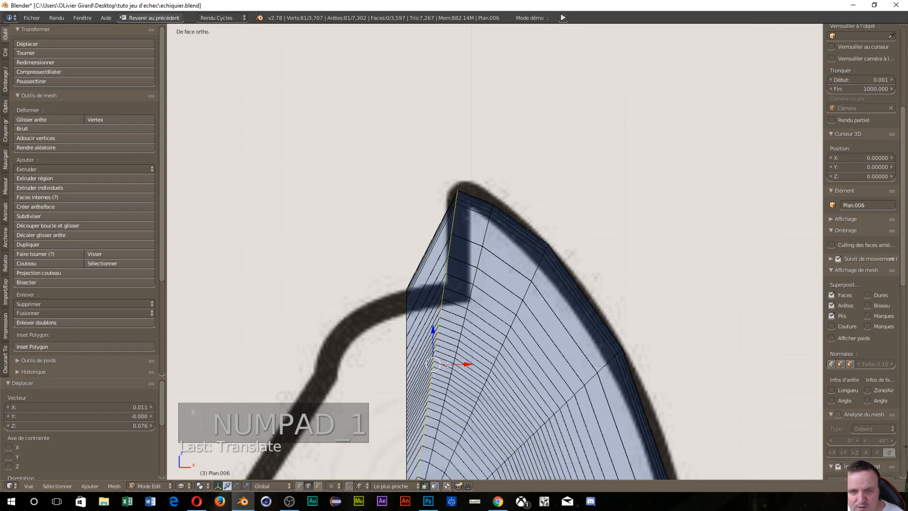
middle_click_drag(447, 365, 394, 186, "shift")
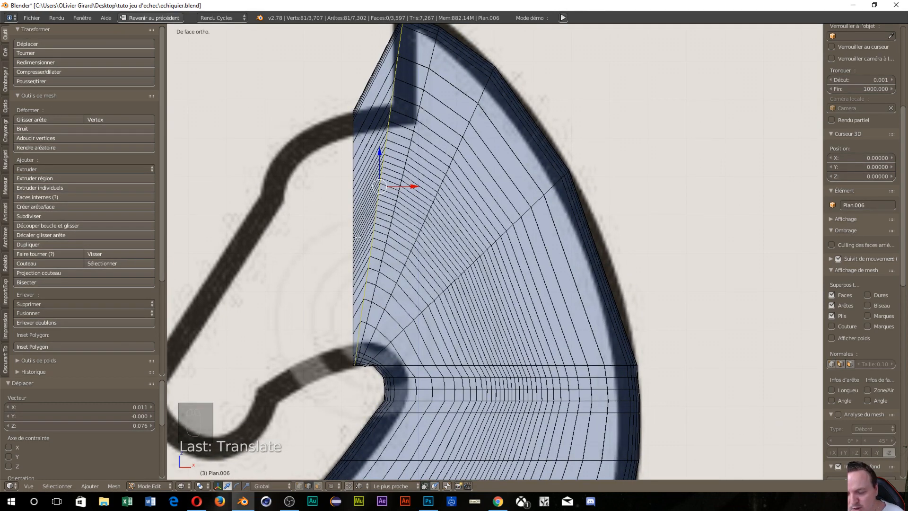
key("ctrl+Tab")
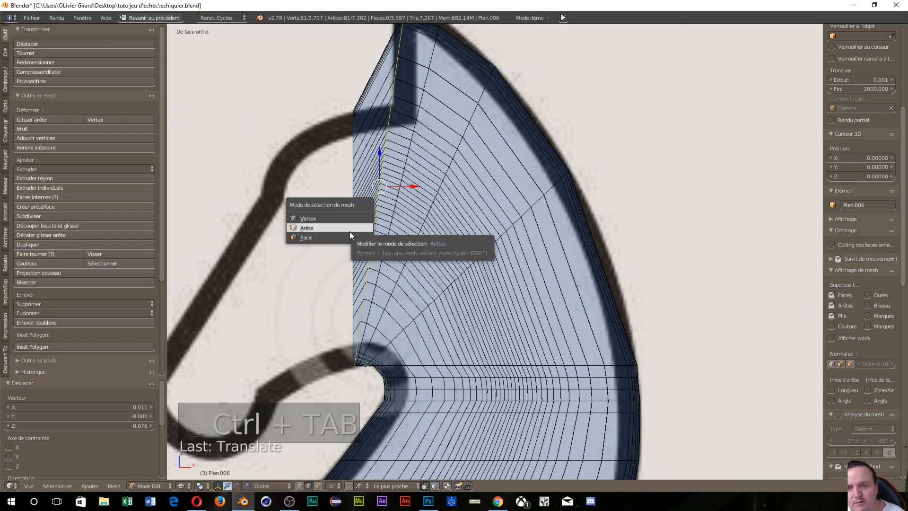
left_click(350, 238)
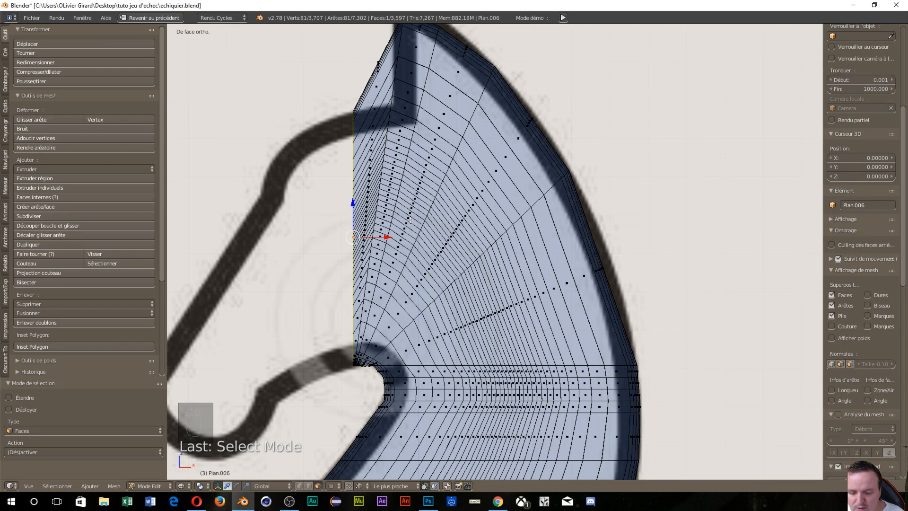
key("r")
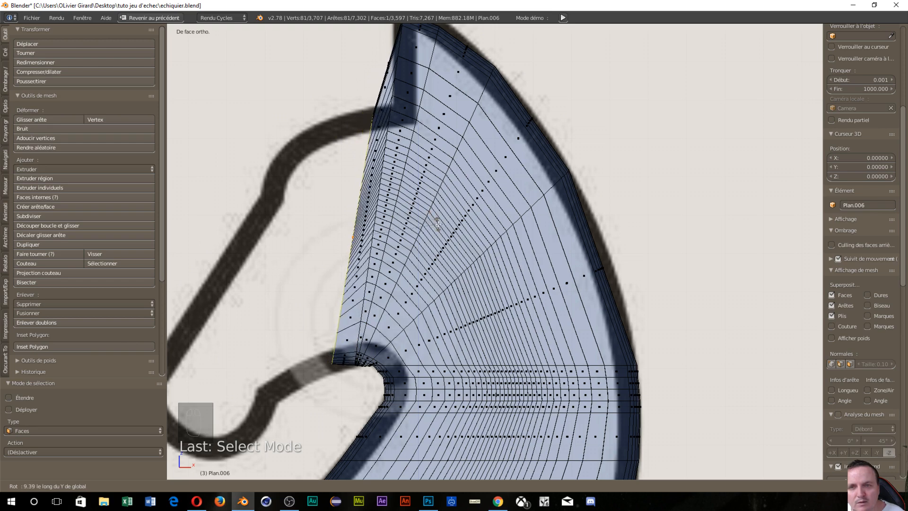
left_click(438, 221)
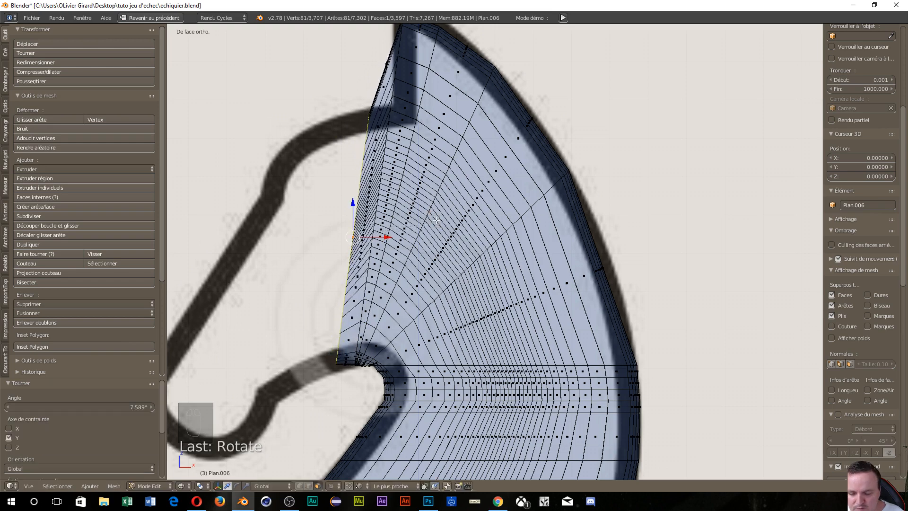
Move the tilted end face about 0.048 along X so it sits against the neighbouring ear loop.
key("g")
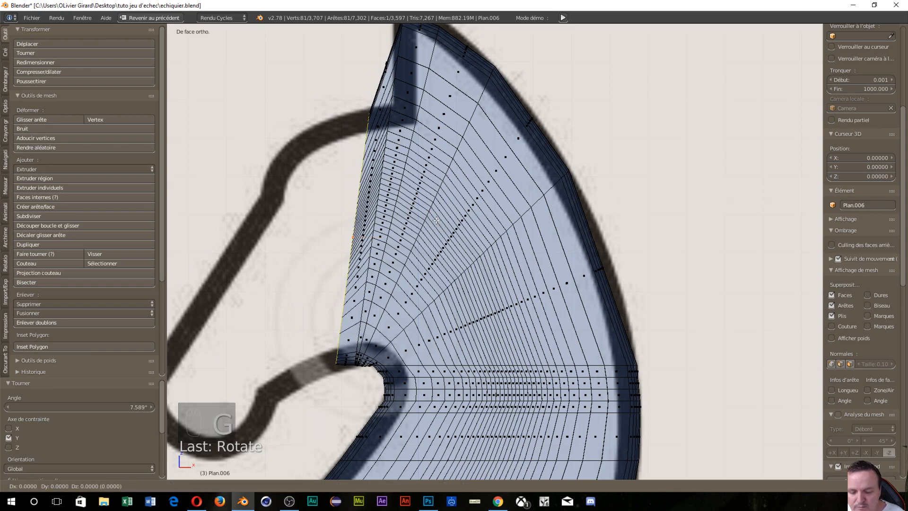
key("x")
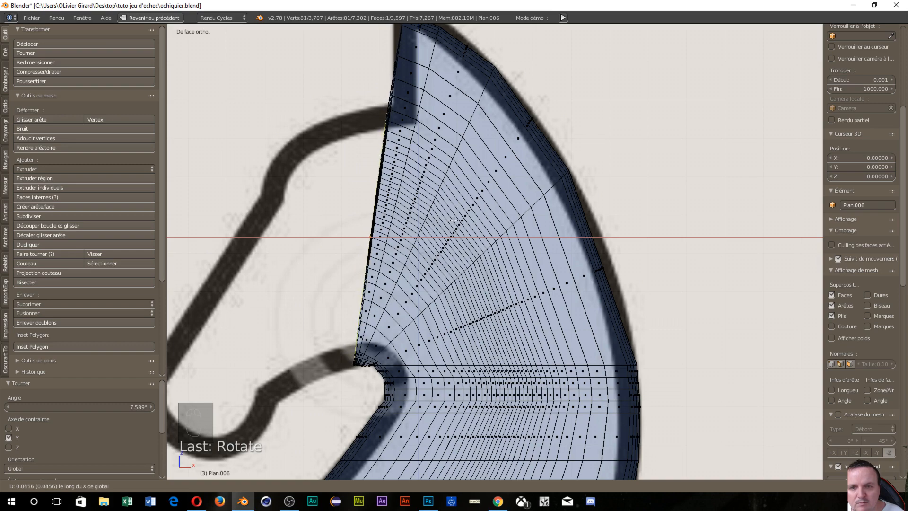
left_click(454, 221)
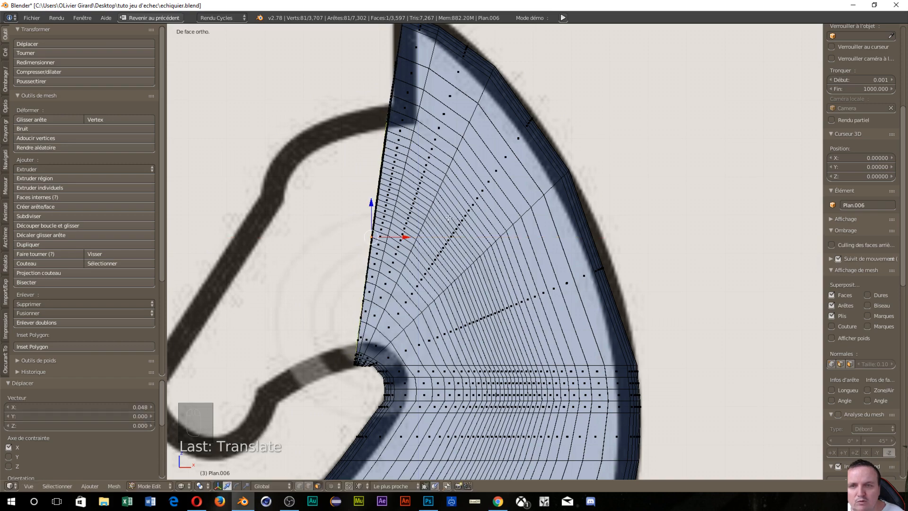
middle_click_drag(454, 221, 752, 217)
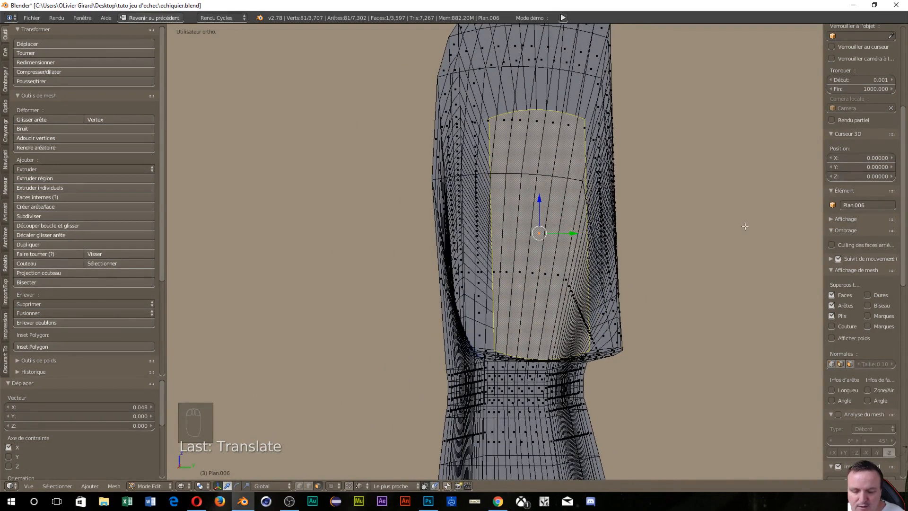
key("s")
key("x")
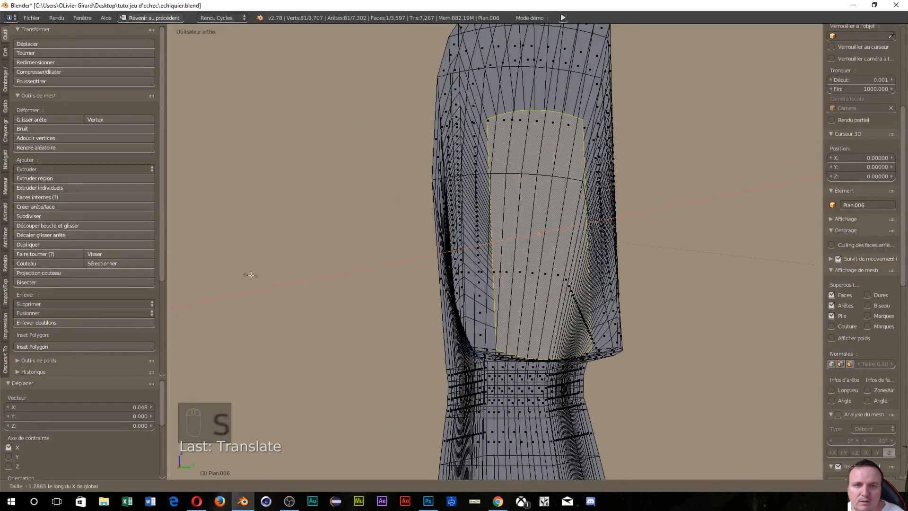
right_click(260, 260)
Widen the head's end face by scaling it to about 1.614 along the Y axis.
middle_click_drag(595, 291, 619, 279)
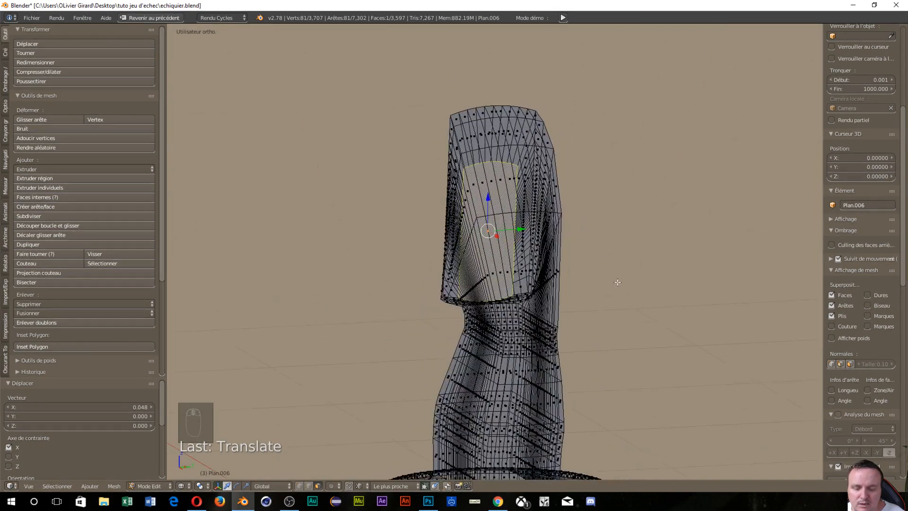
key("s")
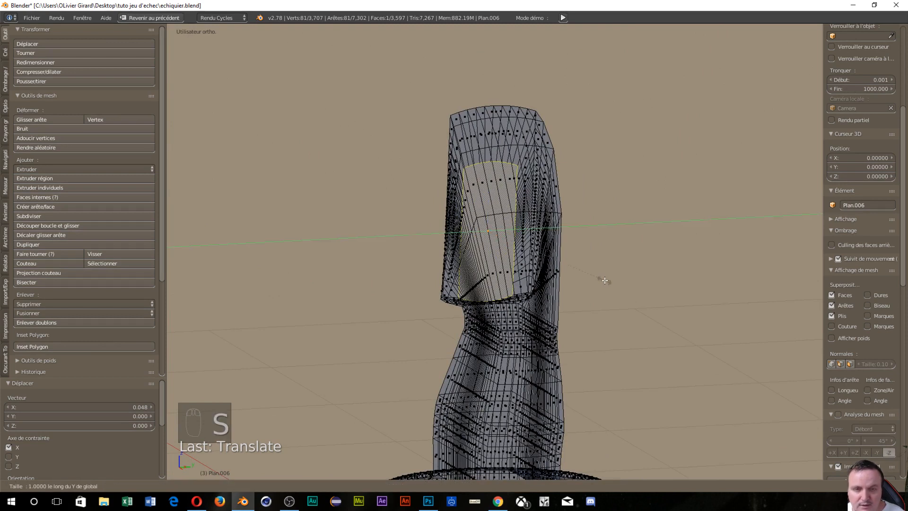
key("y")
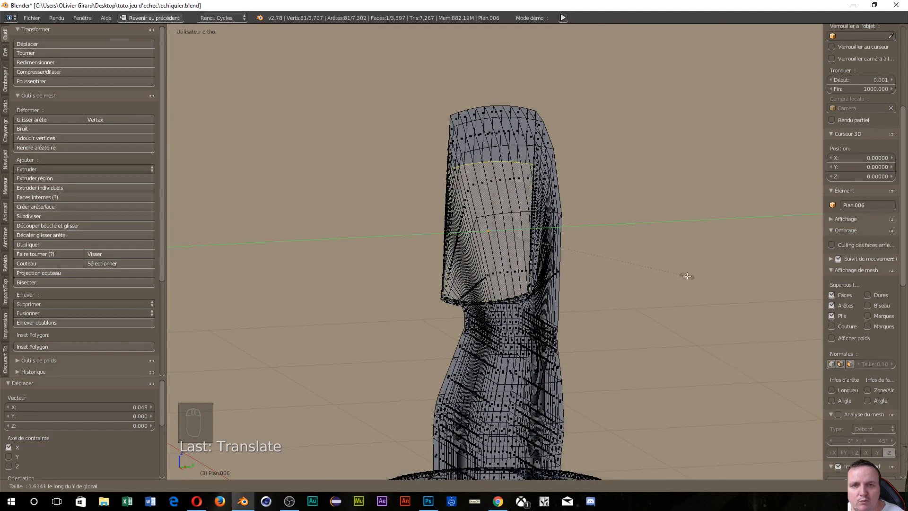
left_click(687, 275)
middle_click_drag(687, 276, 733, 263)
key("KP_1")
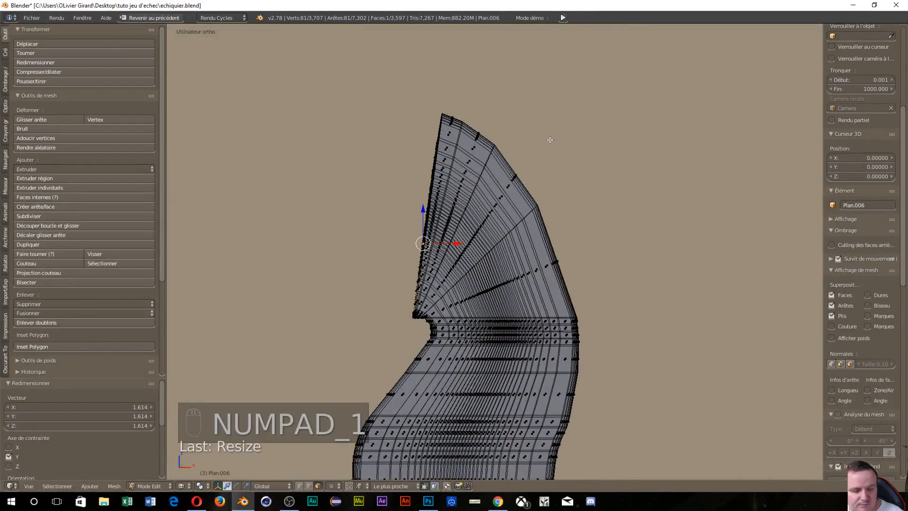
key("KP_1")
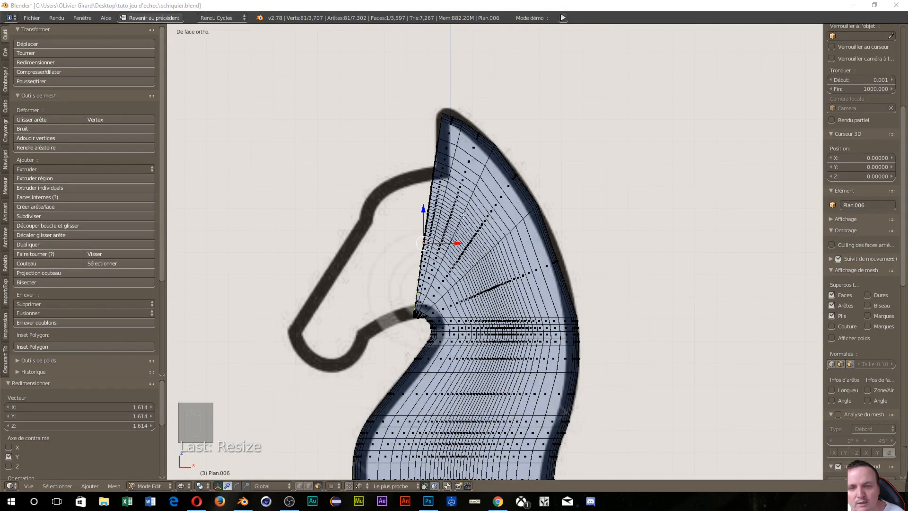
Fine-tune the end face at the throat, moving it about -0.0005 in X and -0.002 in Z.
scroll(493, 330, "up", 3)
middle_click_drag(413, 337, 400, 307)
scroll(446, 318, "up", 3)
key("KP_1")
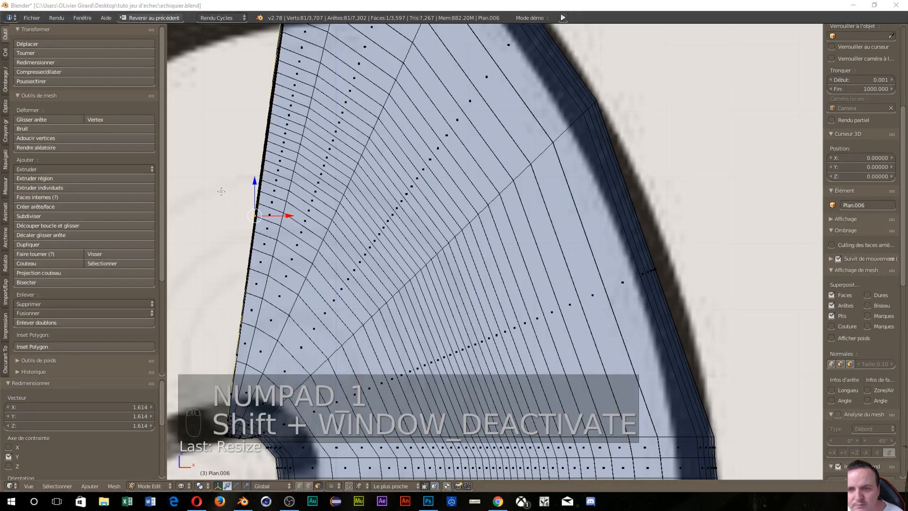
middle_click_drag(464, 257, 719, 82)
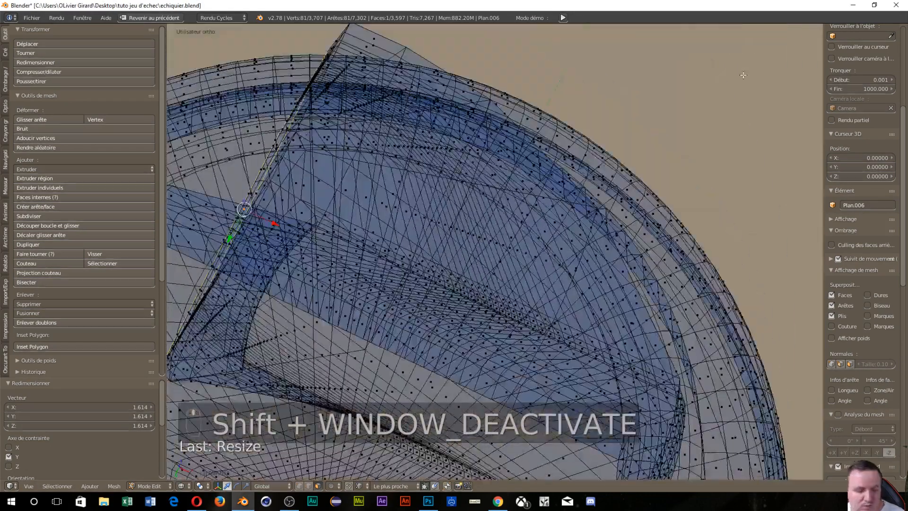
key("KP_1")
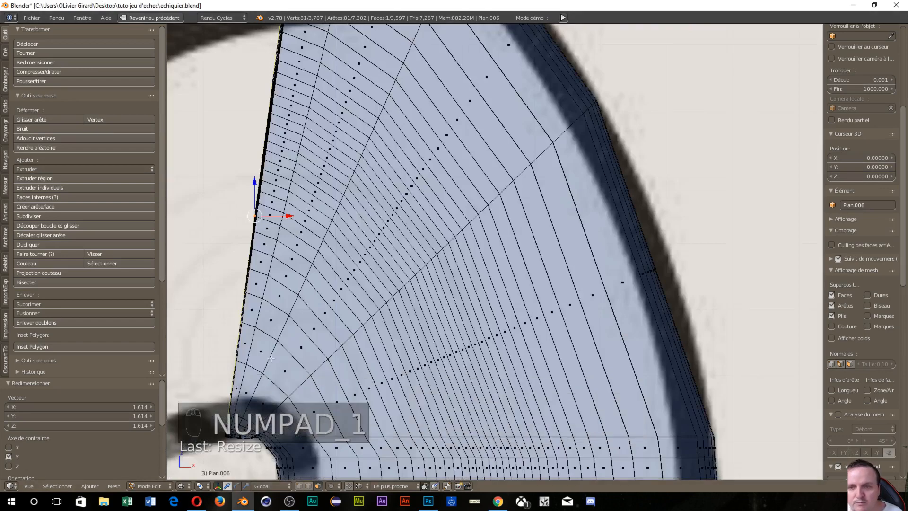
scroll(360, 198, "up", 5)
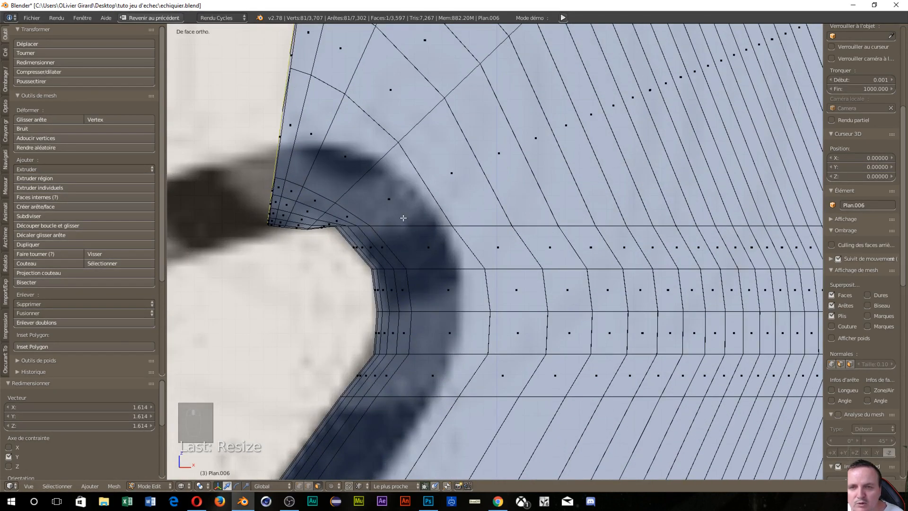
middle_click_drag(305, 191, 765, 269, "shift")
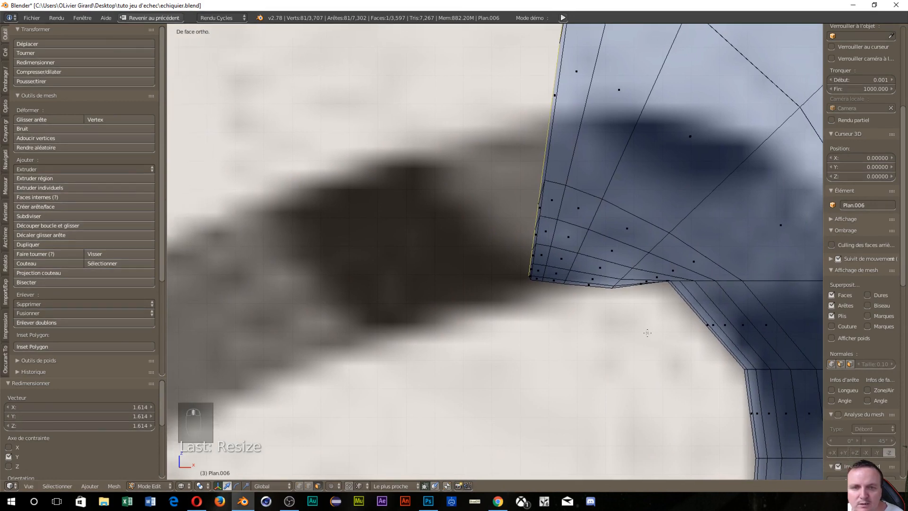
scroll(599, 253, "up", 4)
scroll(599, 252, "up", 2)
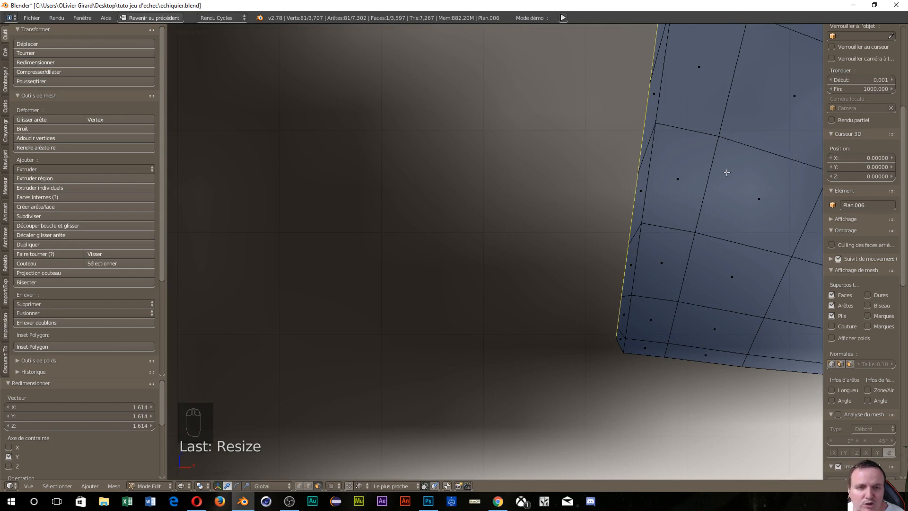
key("g")
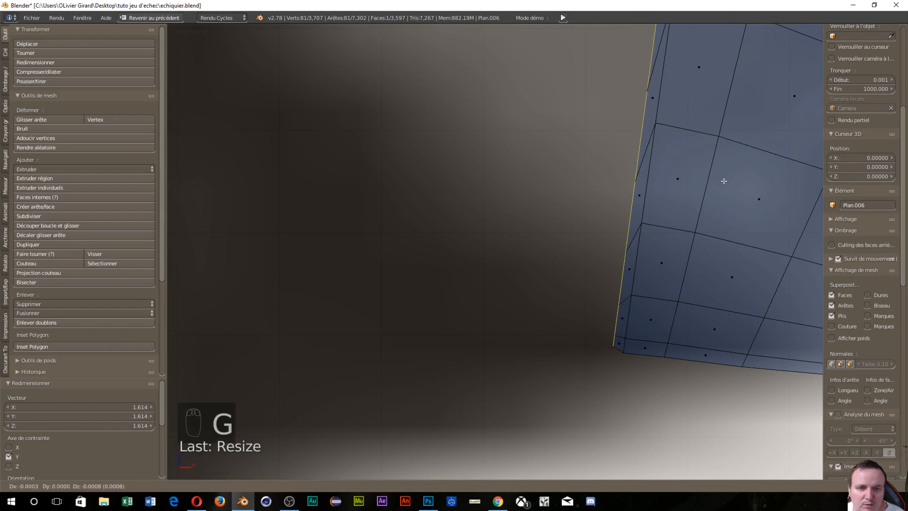
left_click(719, 187)
Extrude the head's tilted end face about 0.136 along its normal towards the muzzle.
scroll(659, 214, "down", 3)
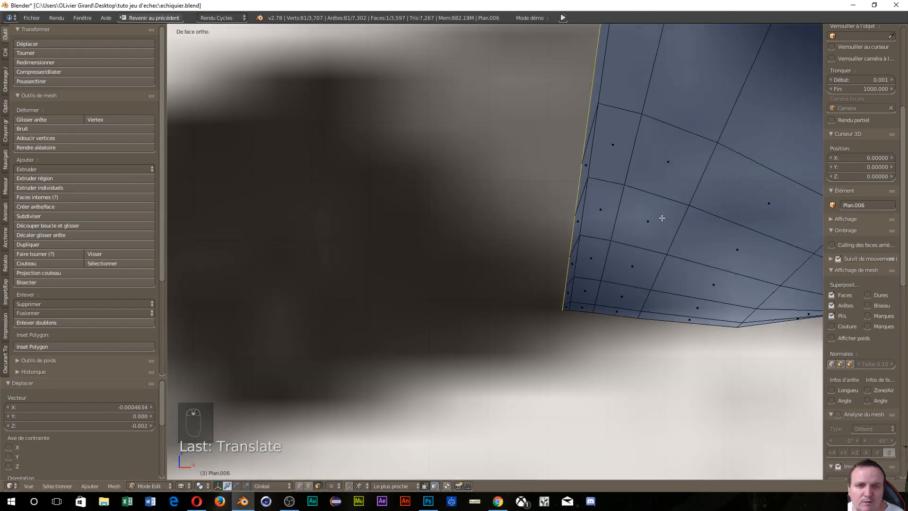
scroll(629, 214, "down", 6)
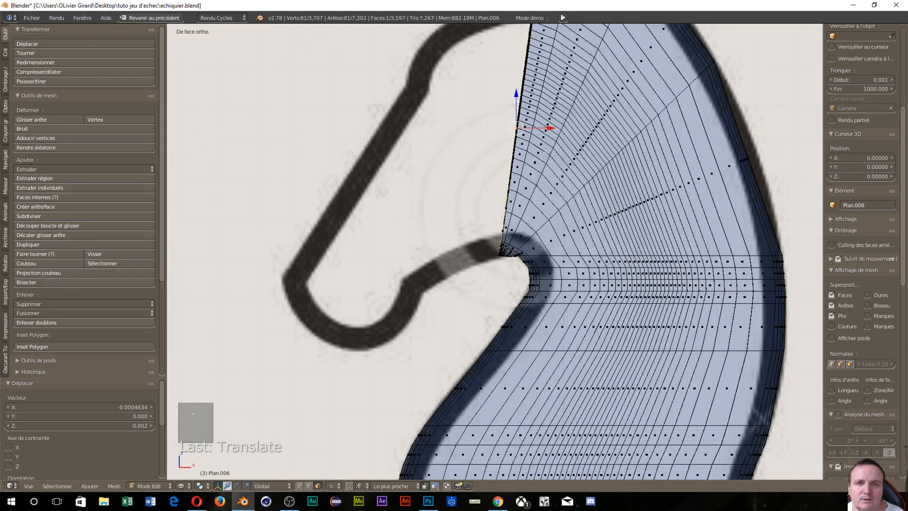
middle_click_drag(529, 225, 516, 260, "shift")
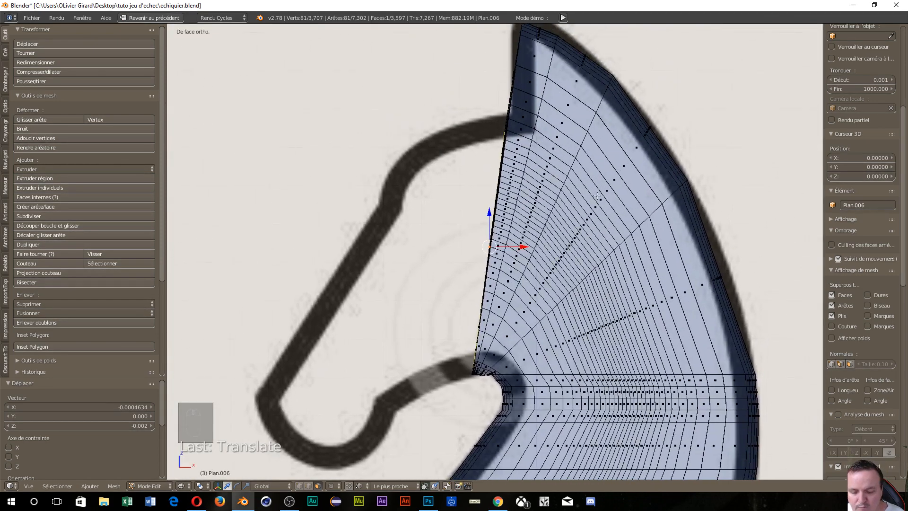
key("e")
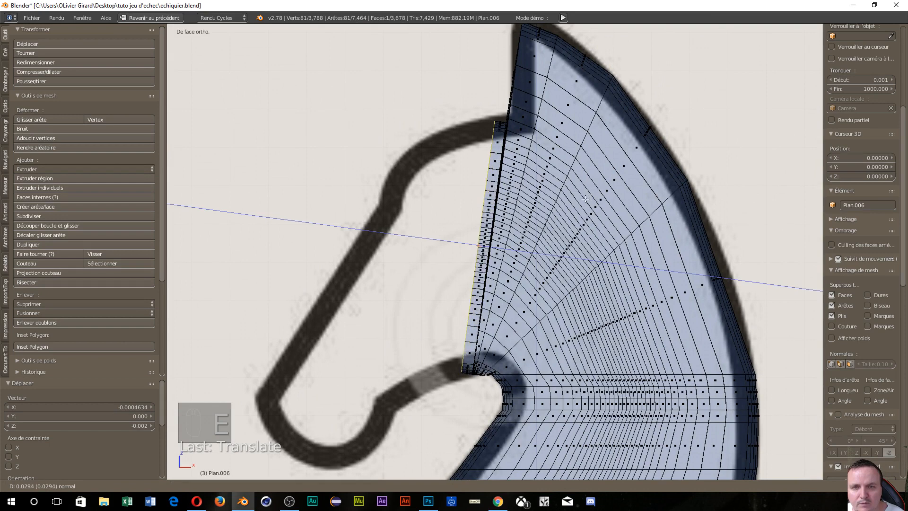
left_click(543, 213)
Fit the extruded end face to the forehead outline: rotate about -19.59°, move about -0.004 in X and -0.059 in Z, scale to about 0.928.
key("r")
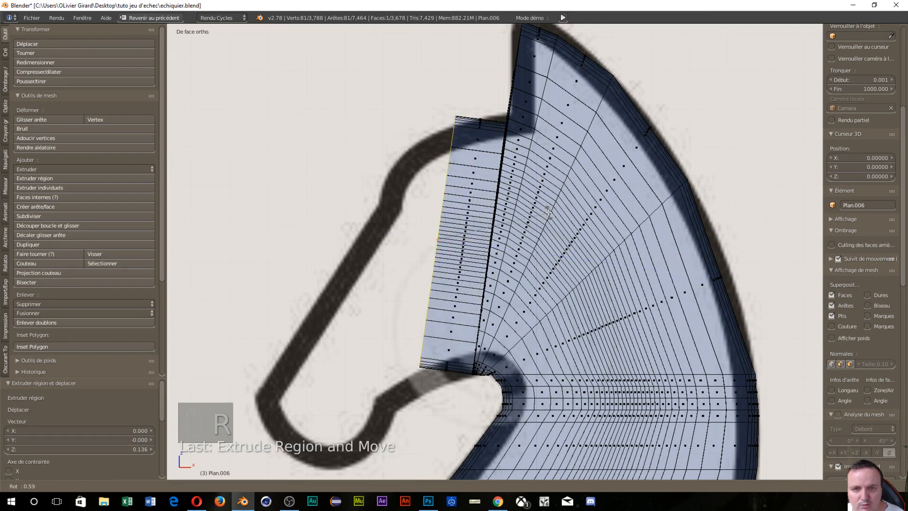
left_click(517, 186)
key("g")
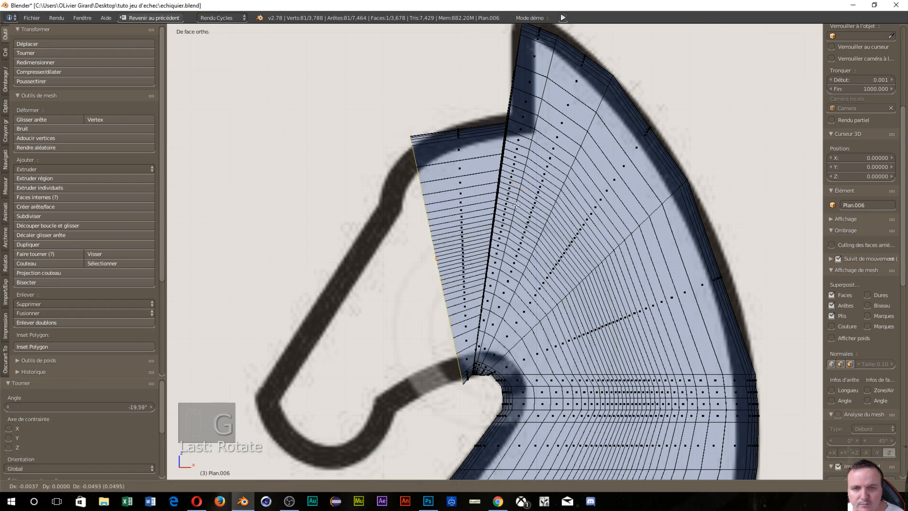
left_click(516, 208)
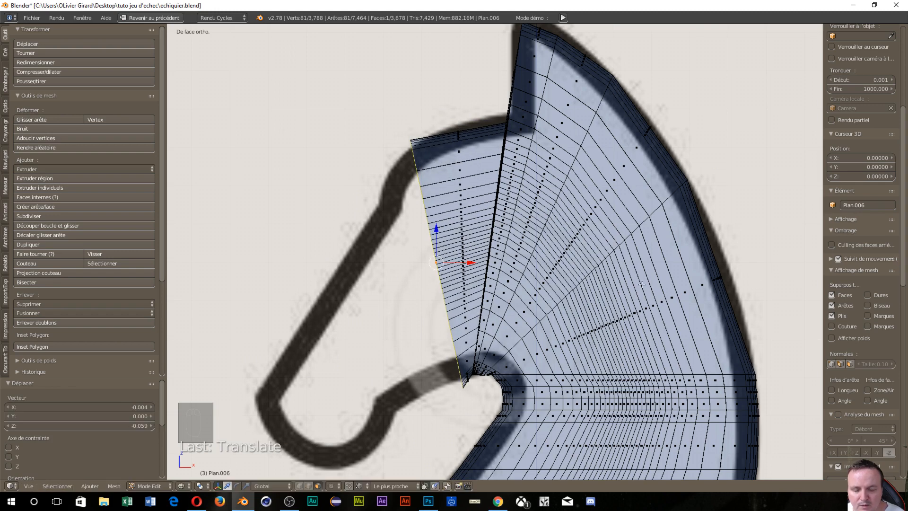
key("s")
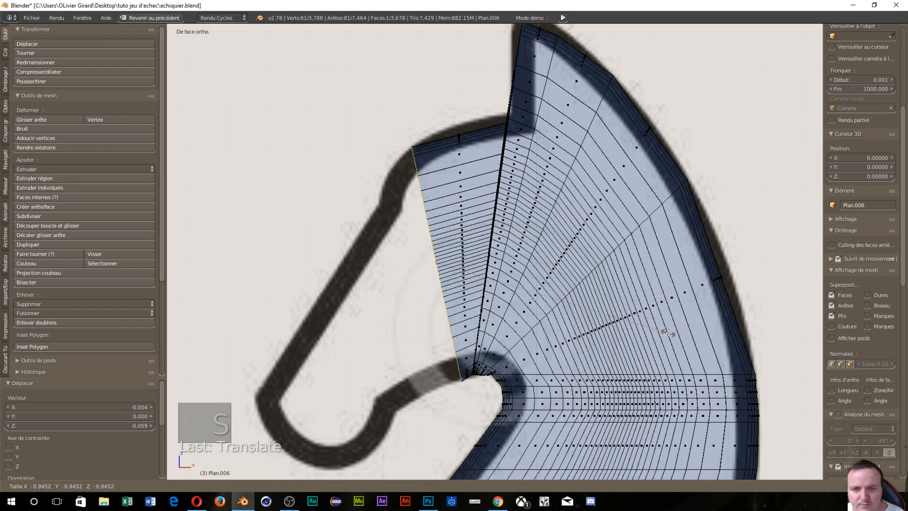
left_click(665, 330)
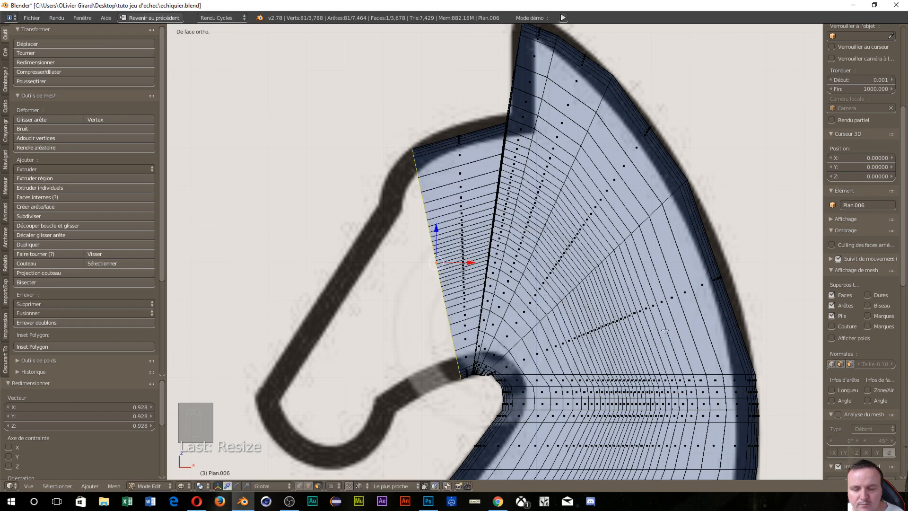
Extrude the end face again by about 0.299 and rotate the new face about -37.272°.
key("e")
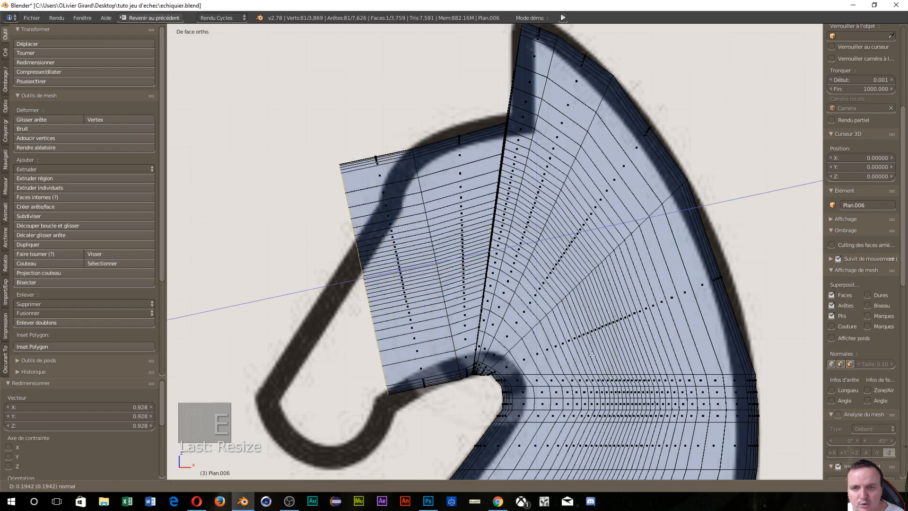
left_click(556, 372)
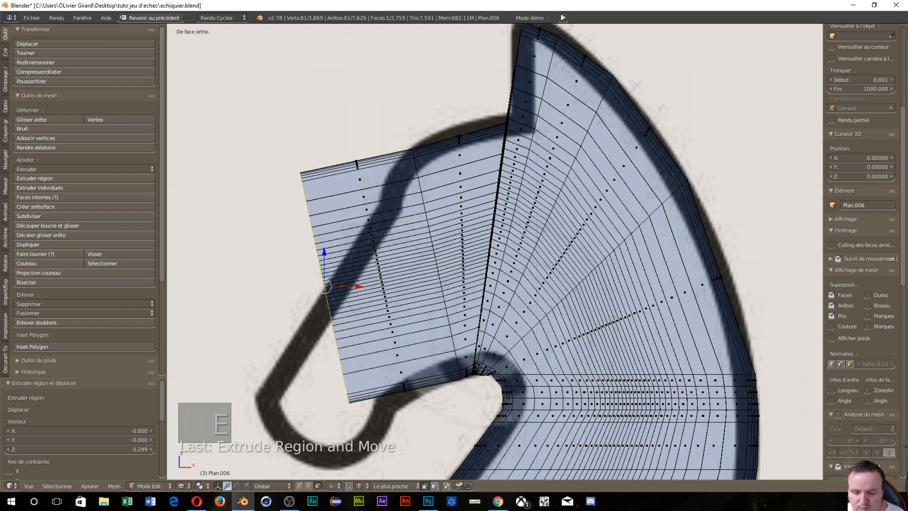
key("r")
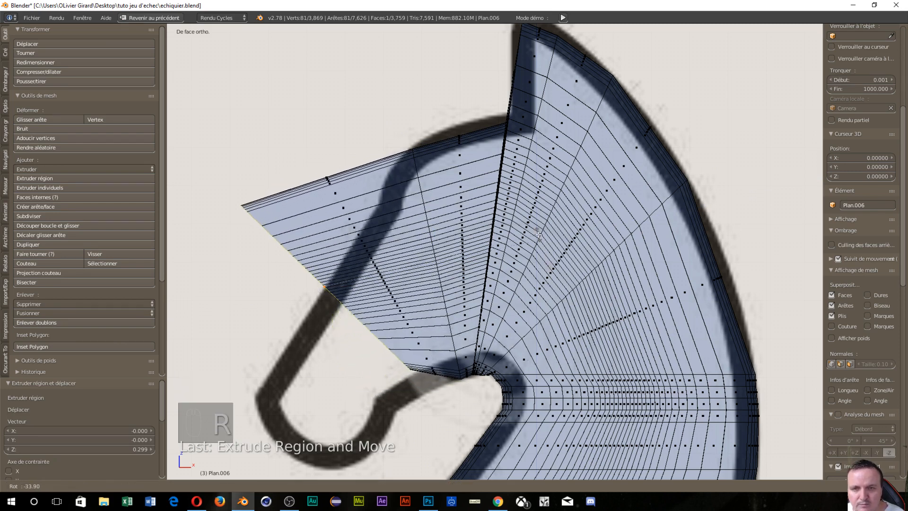
left_click(531, 223)
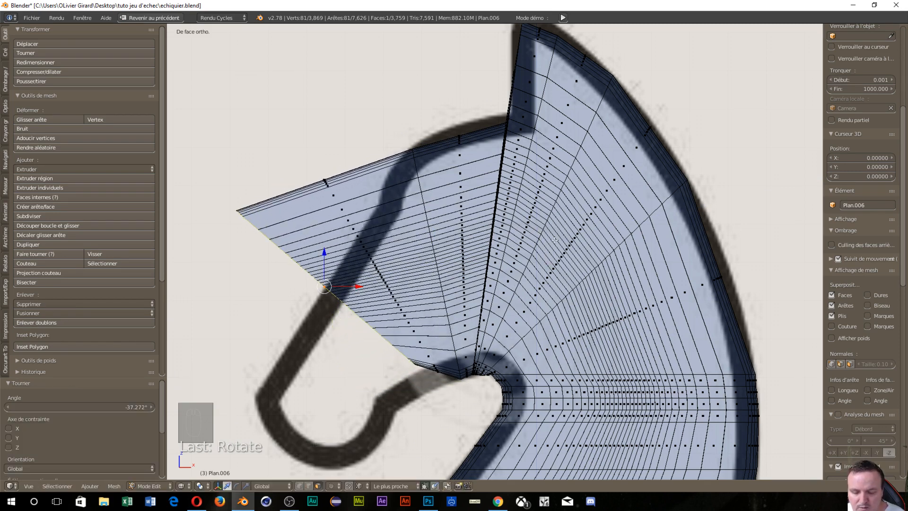
Move the muzzle end face about -0.043 in X and -0.123 in Z, and shrink it to about 0.426.
key("g")
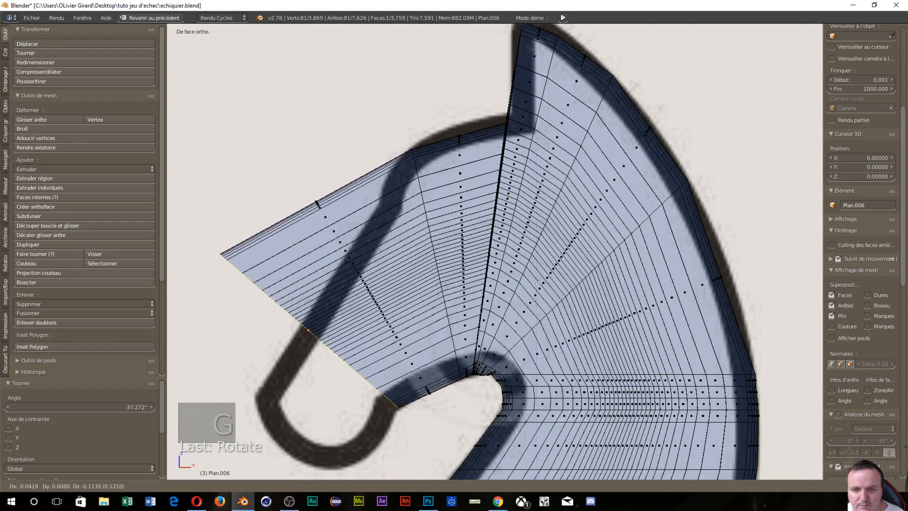
left_click(538, 286)
key("s")
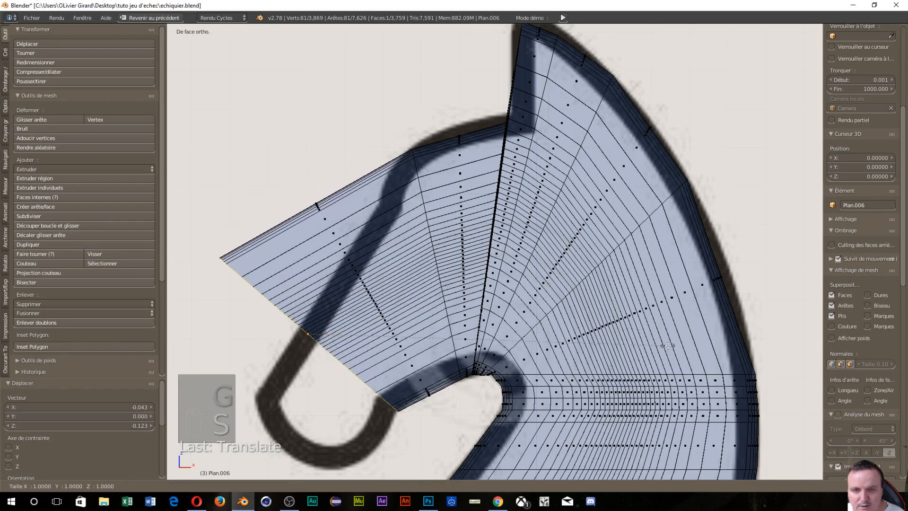
left_click(304, 334)
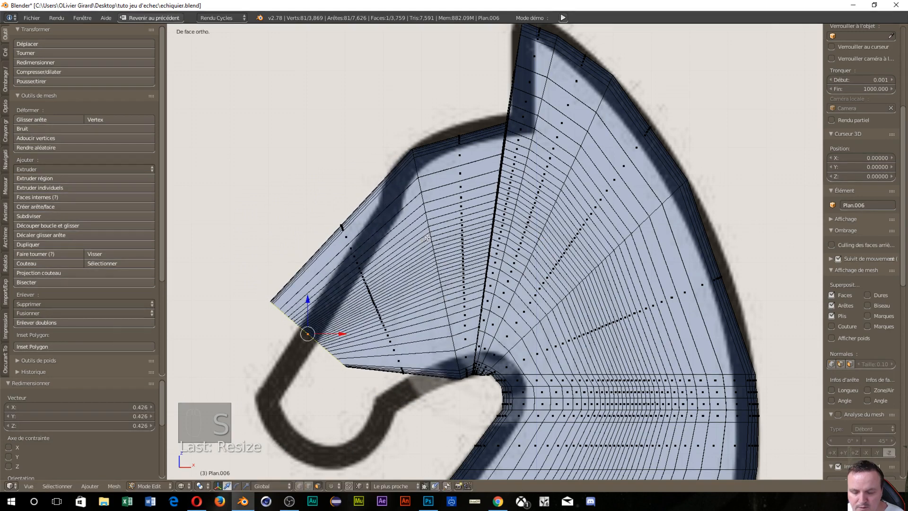
Shift the muzzle end face about 0.094 in X and -0.099 in Z, and enlarge it to about 1.245 to span the outline.
key("g")
left_click(468, 275)
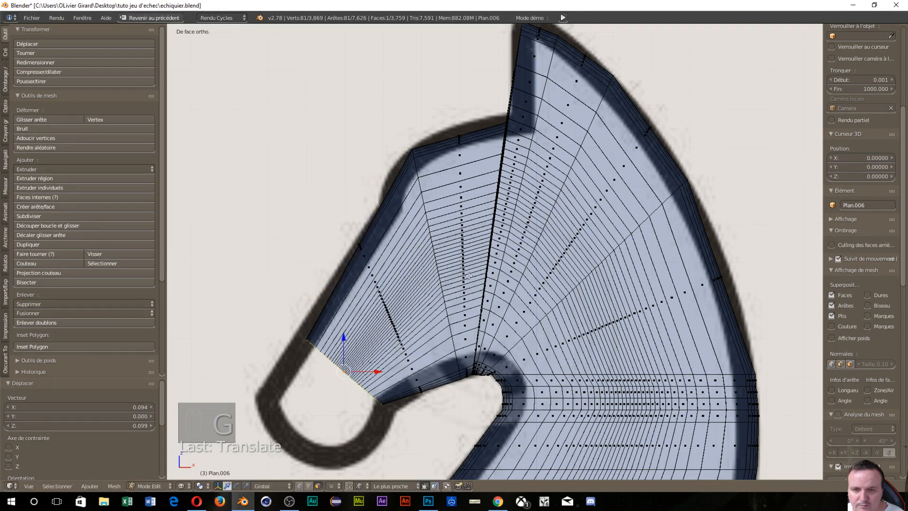
key("s")
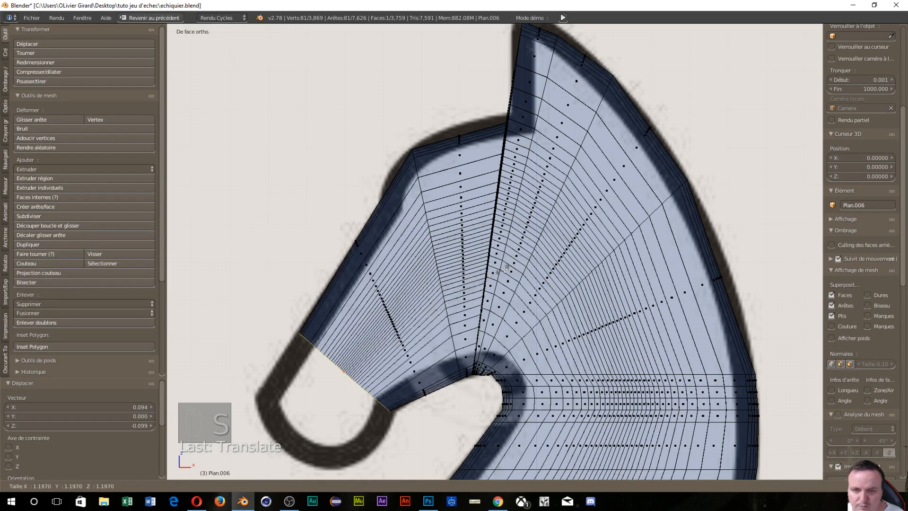
left_click(511, 269)
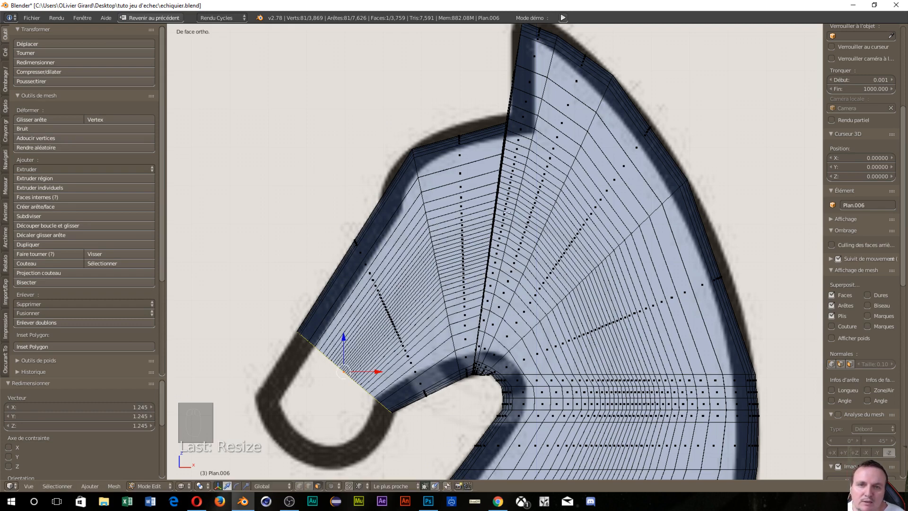
Add a centred loop cut across the forehead section beside the ear and scale it to about 1.072.
key("ctrl+r")
left_click(470, 311)
left_click(471, 310)
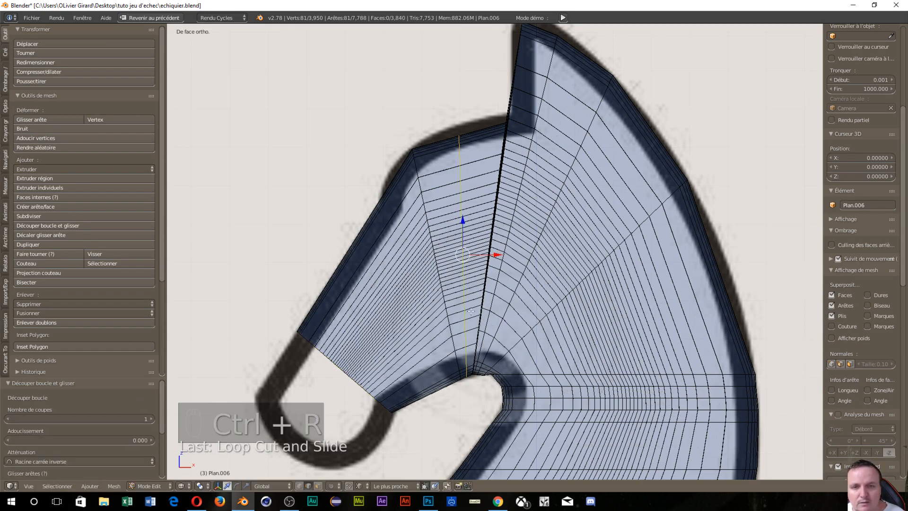
key("s")
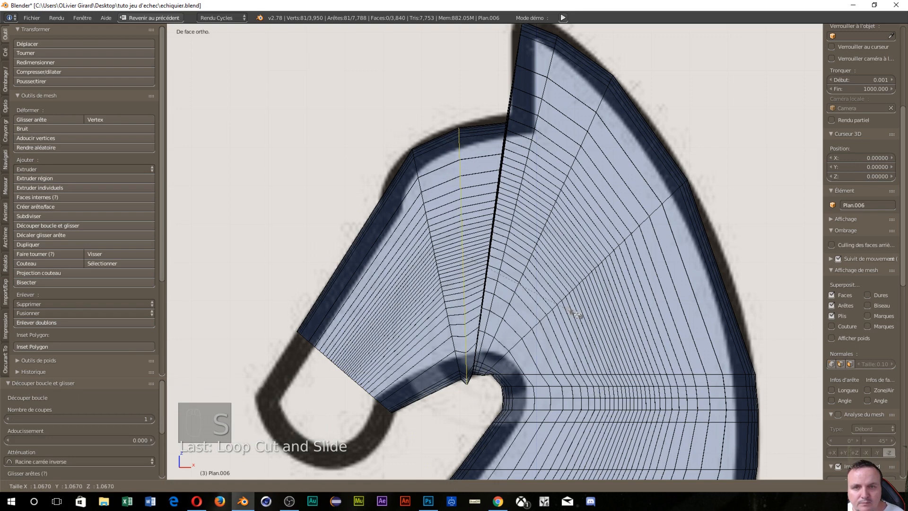
left_click(576, 314)
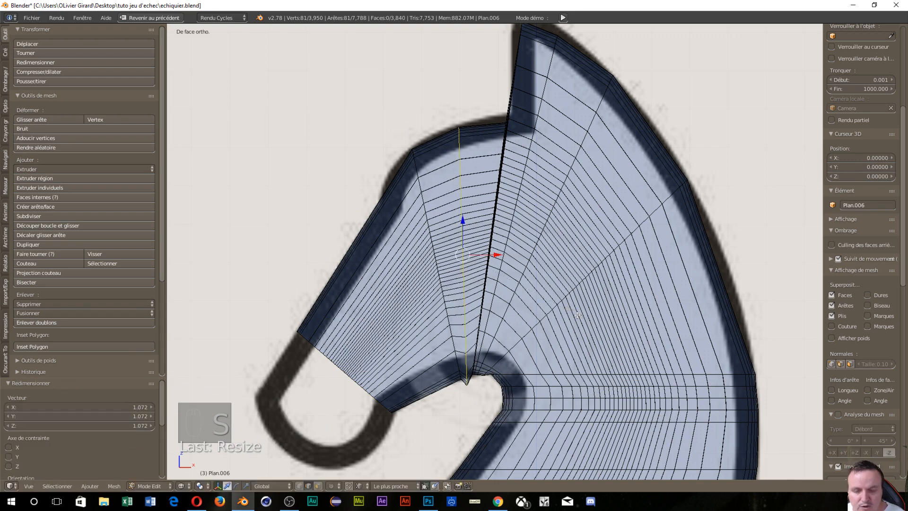
Raise the forehead loop about 0.010 in Z and scale it to about 0.982 to follow the outline.
key("g")
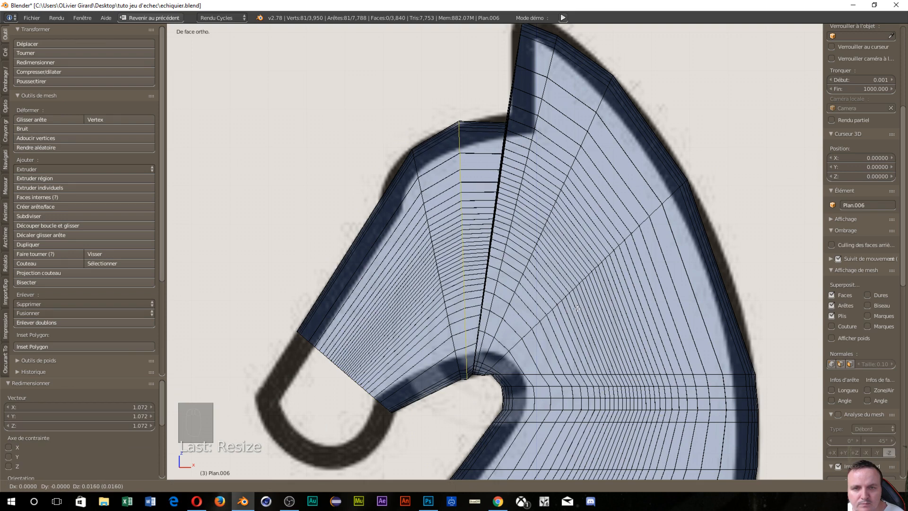
left_click(577, 310)
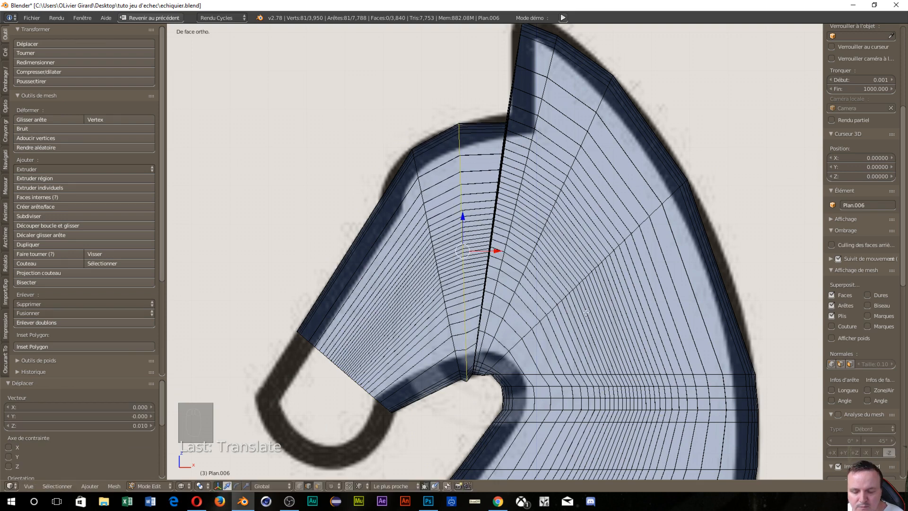
key("s")
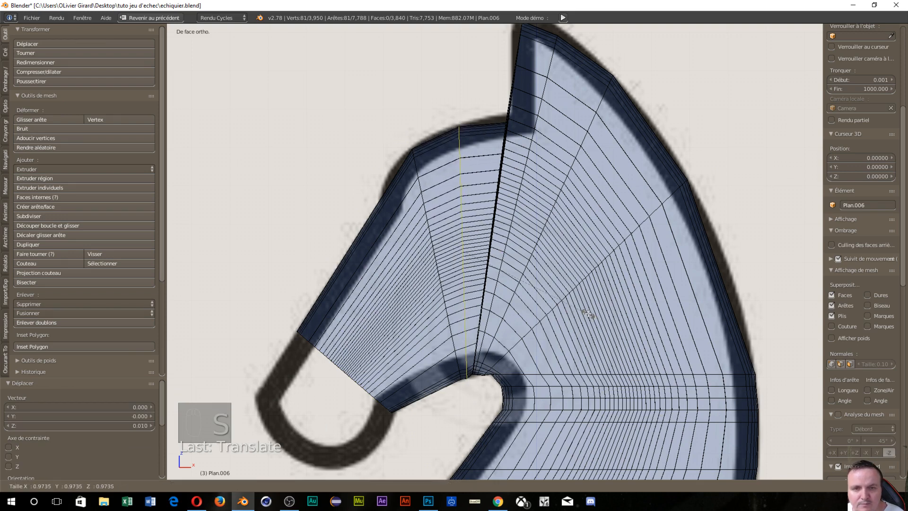
left_click(588, 313)
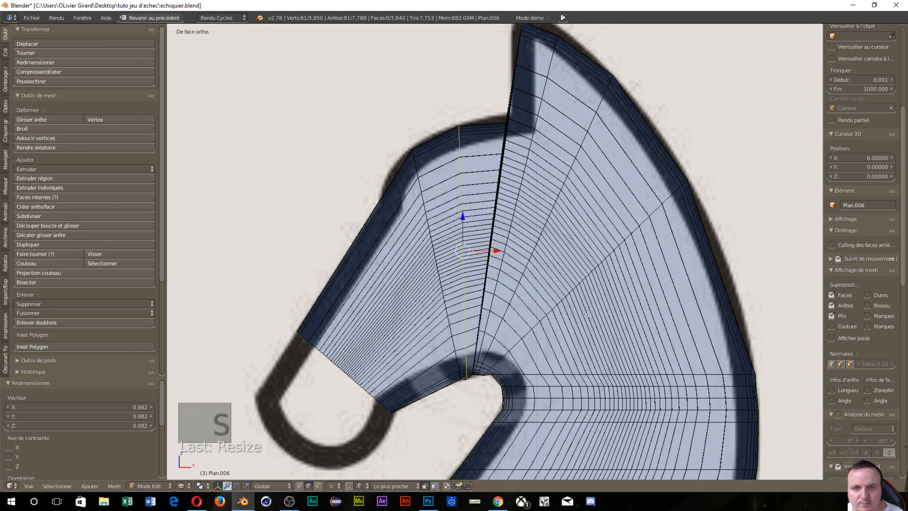
Add a loop cut across the muzzle section and slide it up to the outline's bend below the brow.
key("ctrl+r")
left_click(414, 360)
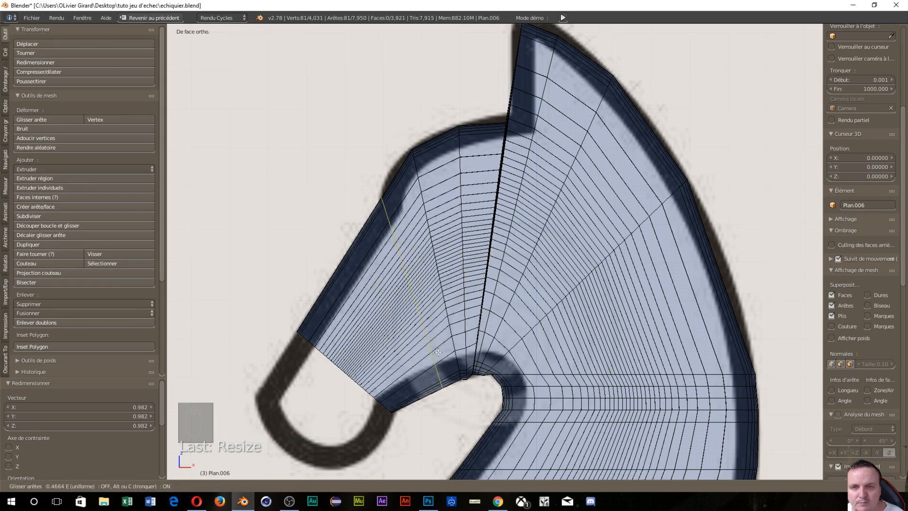
left_click(438, 352)
Add a centred loop cut between the brow bend and the forehead section and scale it to about 1.032.
key("ctrl+r")
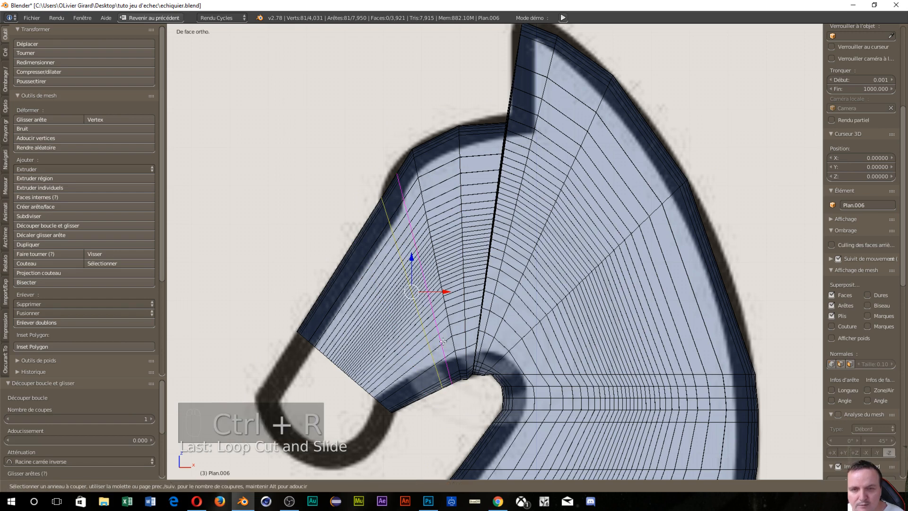
left_click(444, 342)
left_click(445, 342)
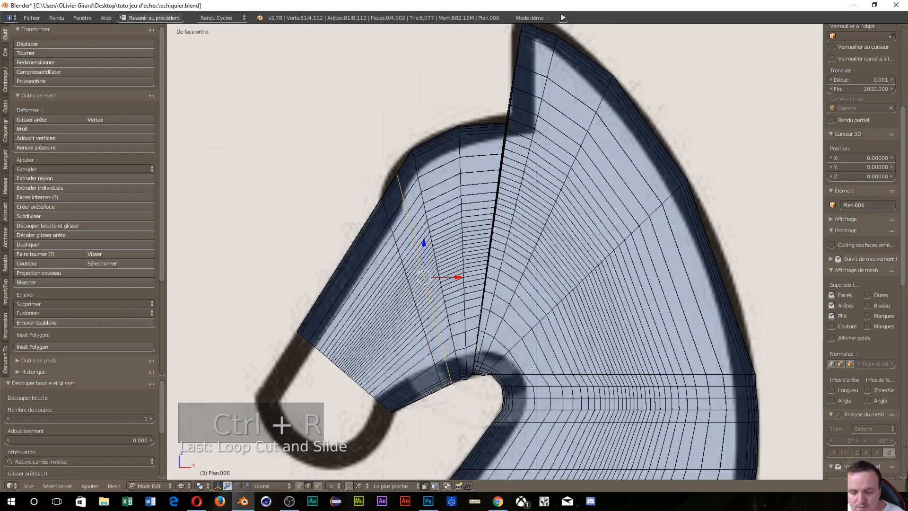
key("s")
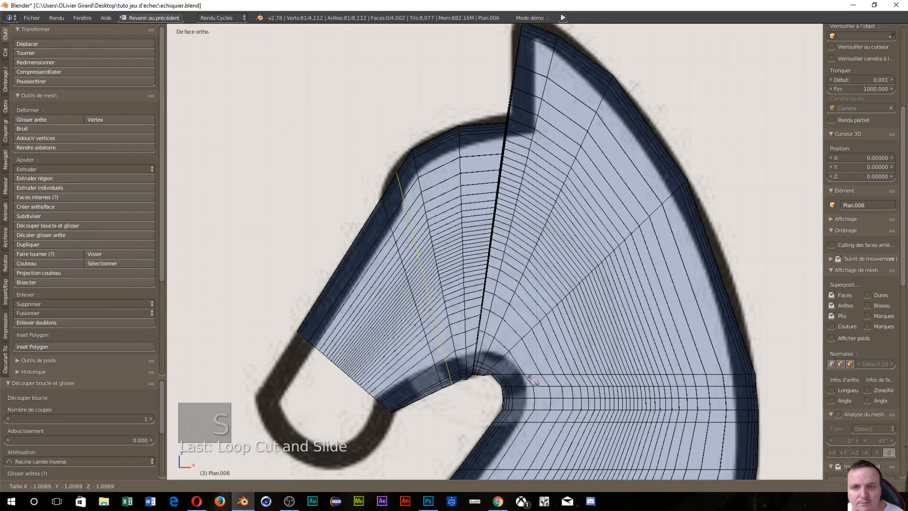
left_click(538, 381)
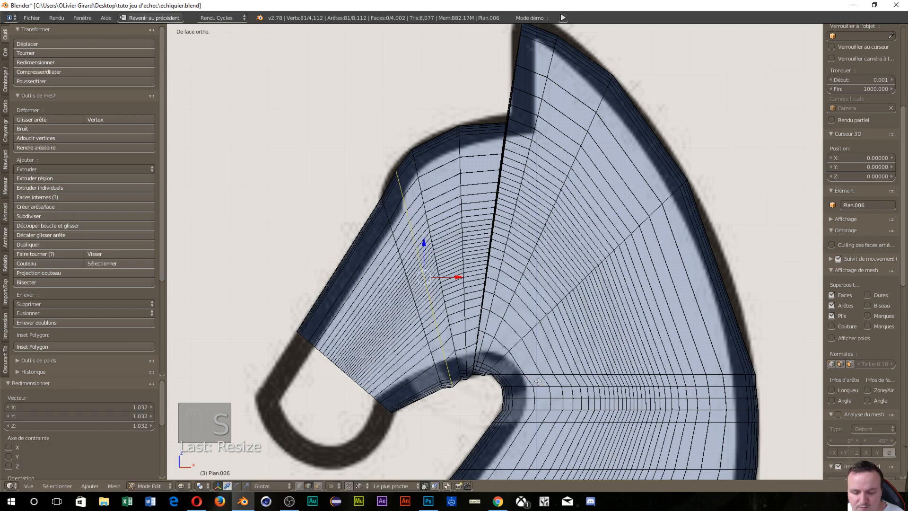
Move the brow loop about -0.009 in X and 0.006 in Z onto the outline, and inspect the head at an angle.
key("g")
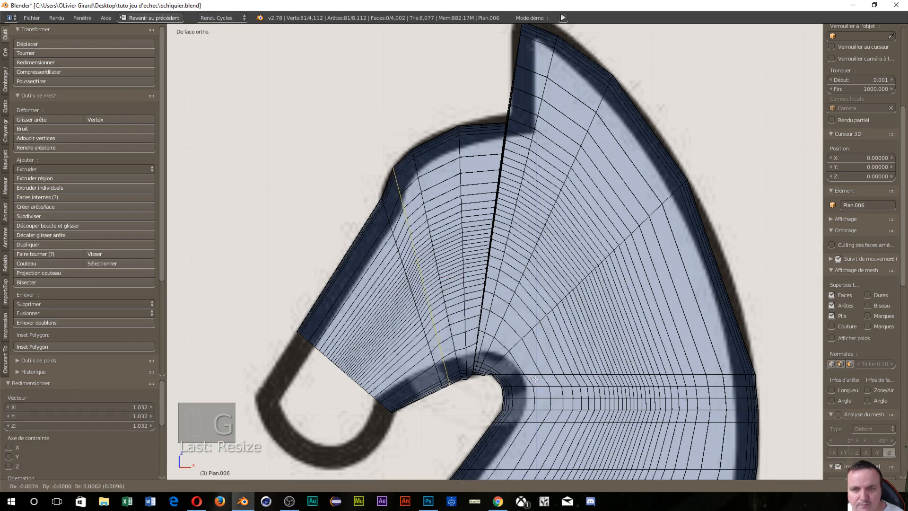
left_click(534, 379)
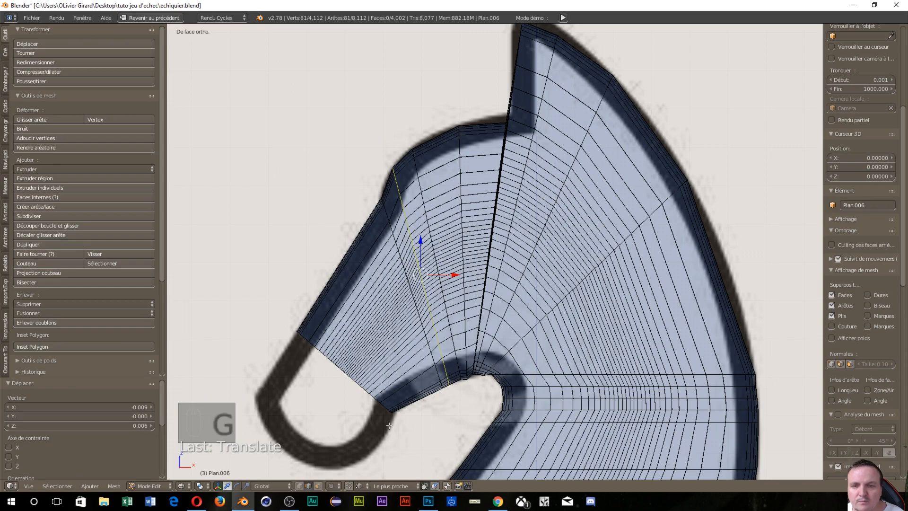
scroll(456, 360, "down", 5)
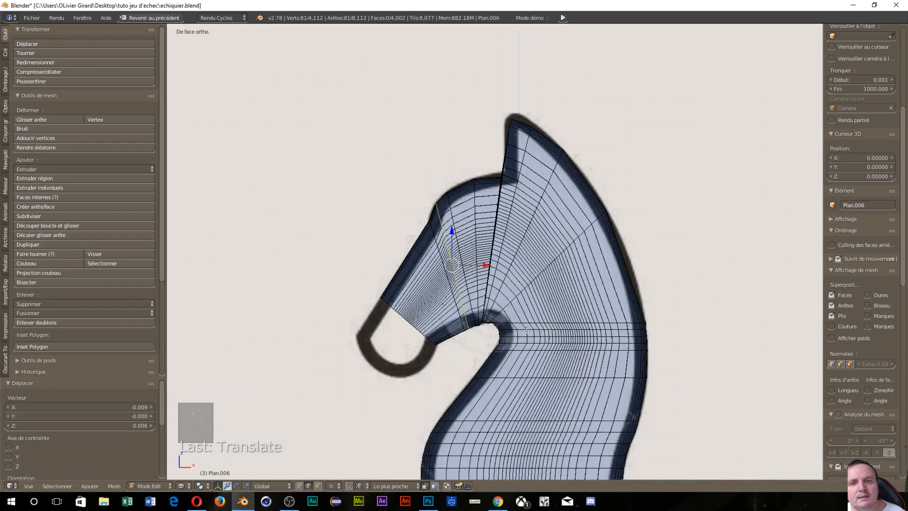
middle_click_drag(456, 360, 556, 338)
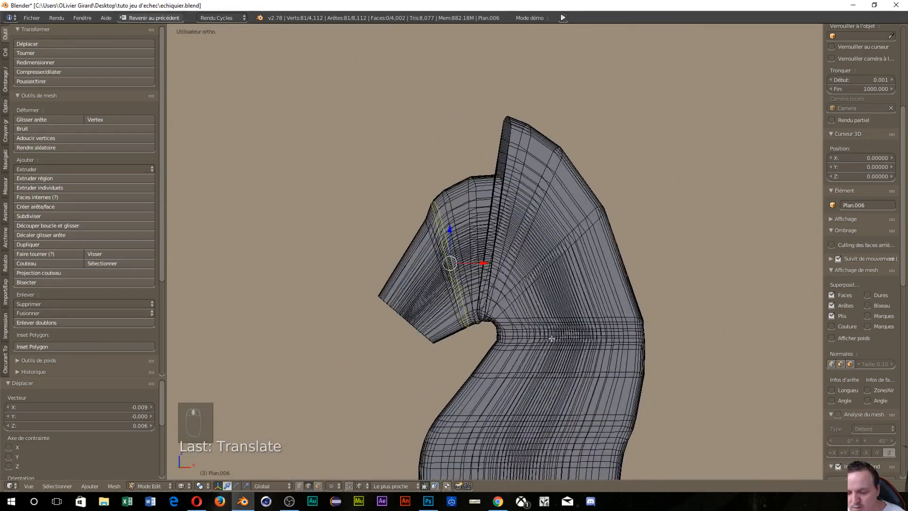
Extrude the muzzle's end face about 0.127 along its normal and move it about 0.004 in X and -0.026 in Z onto the outline.
key("ctrl+Tab")
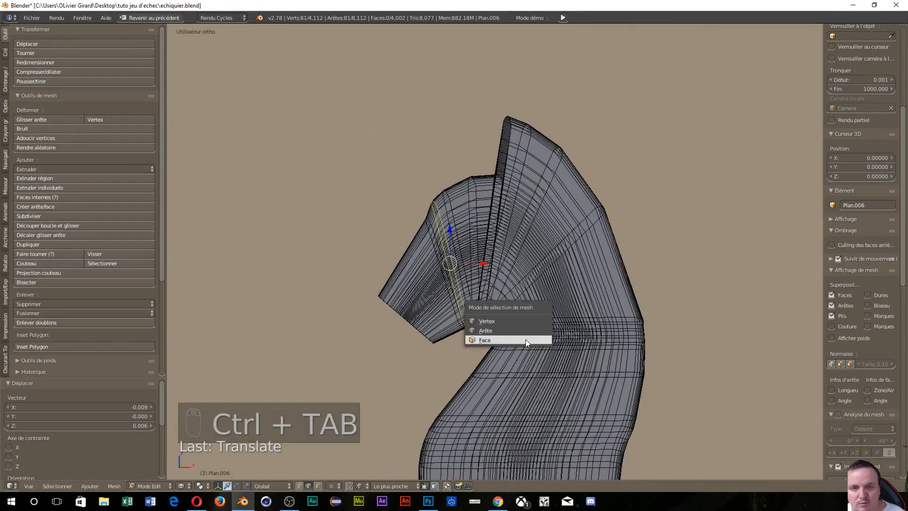
left_click(520, 341)
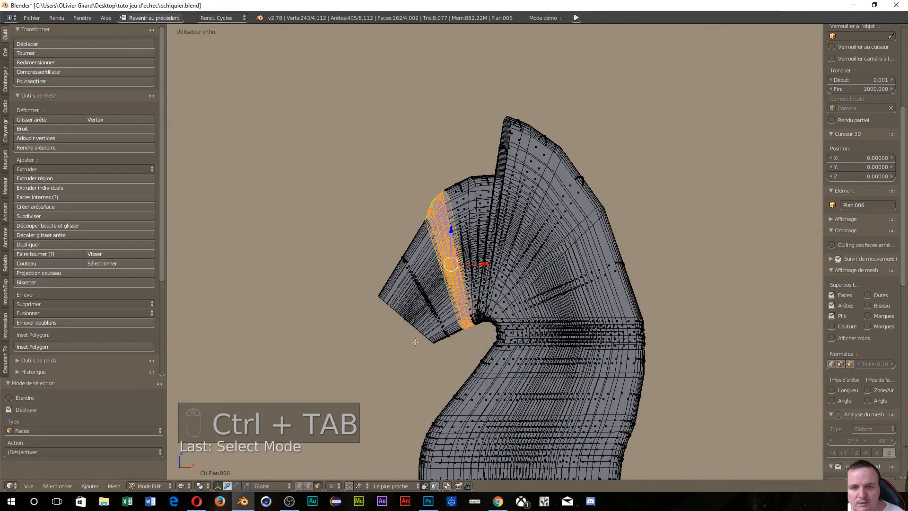
right_click(420, 313)
key("KP_1")
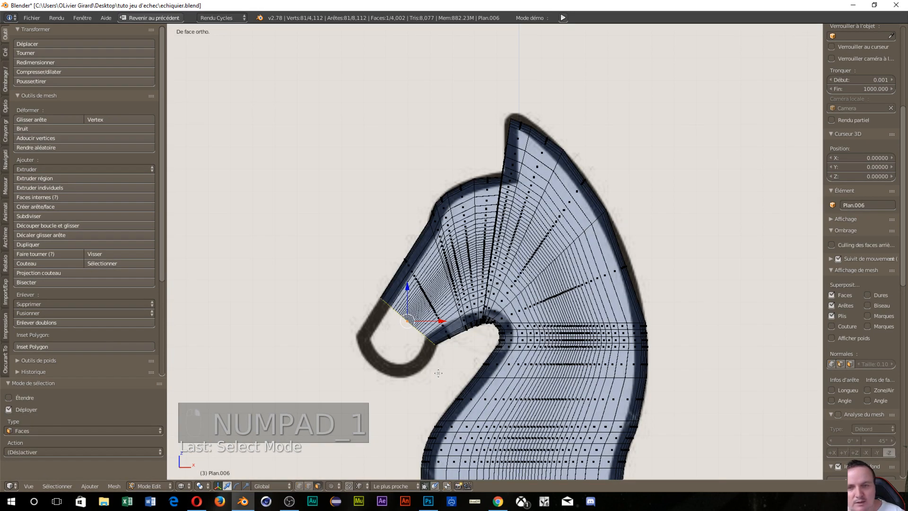
scroll(472, 363, "up", 3)
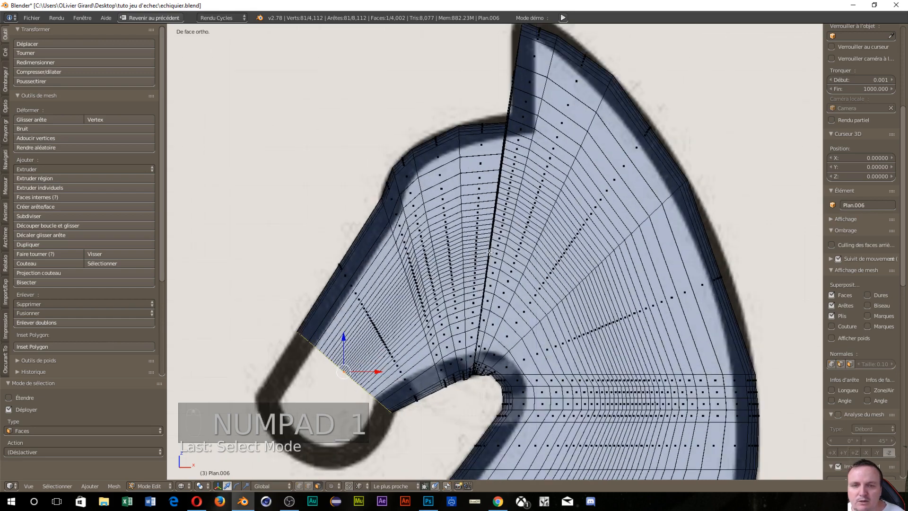
middle_click_drag(451, 291, 570, 66, "shift")
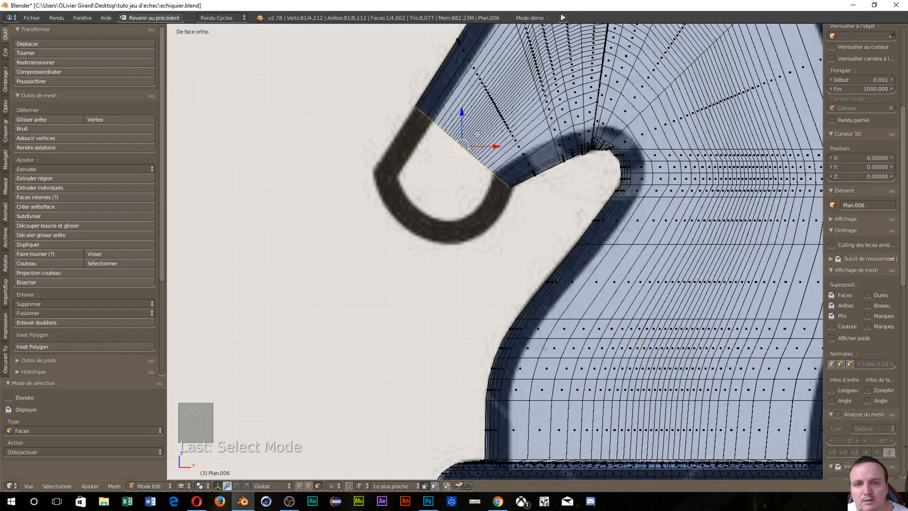
key("e")
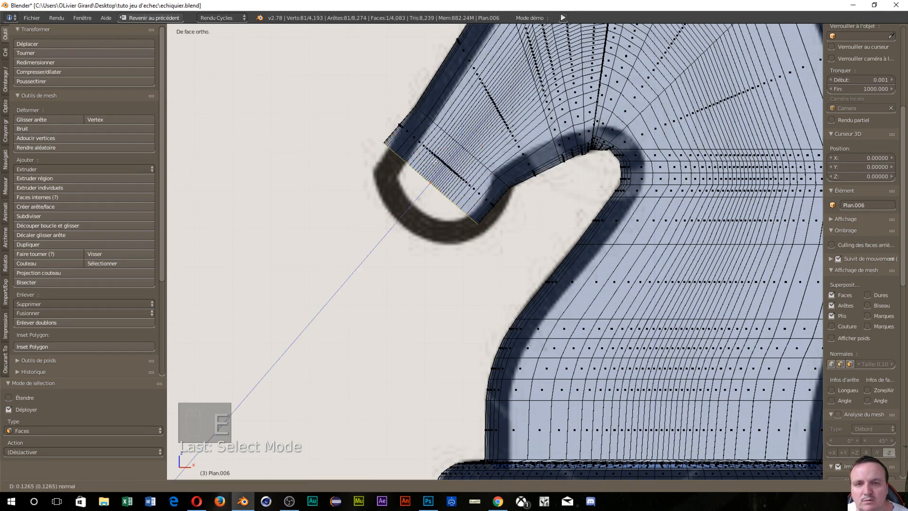
left_click(435, 161)
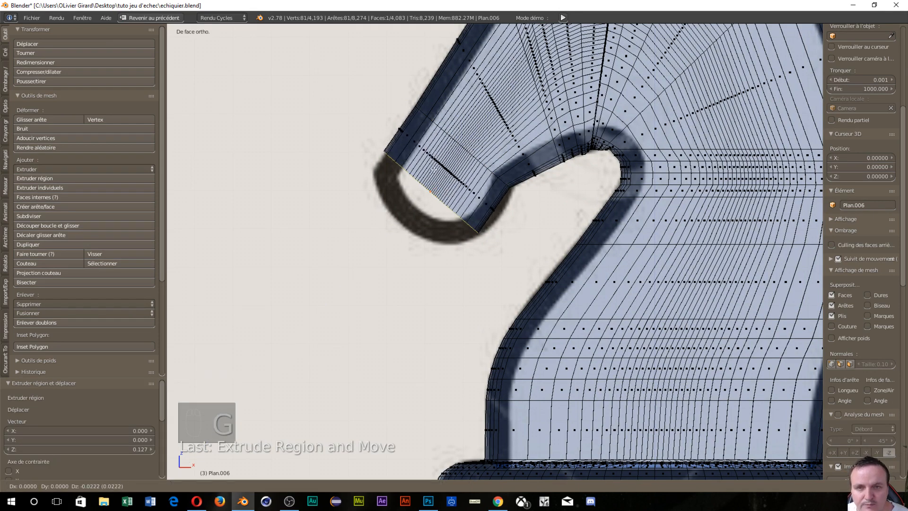
key("g")
left_click(434, 170)
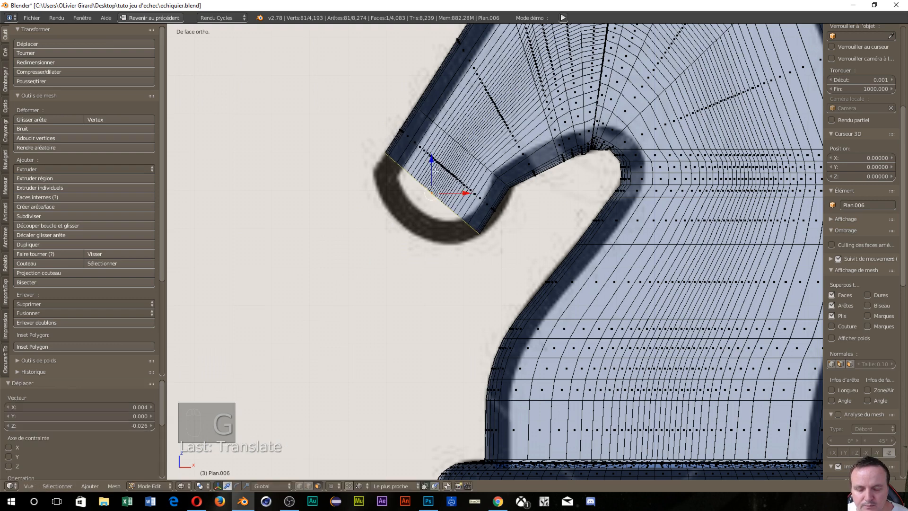
Extrude the muzzle end face about 0.084, scale it to about 0.669, and move it about -0.006 in X and 0.002 in Z.
key("e")
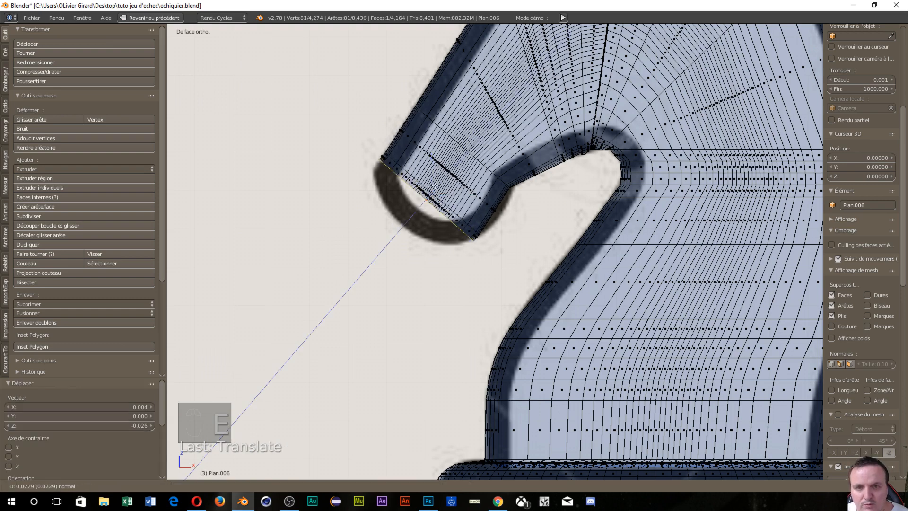
key("Return")
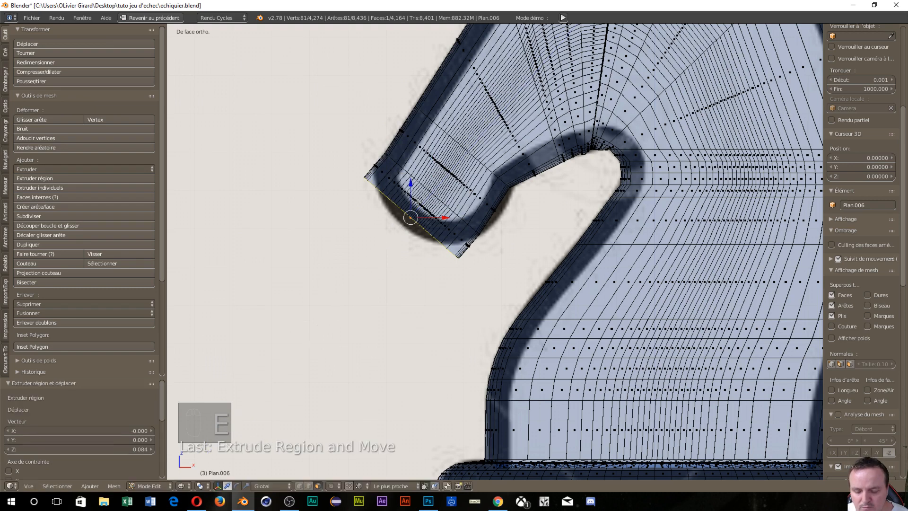
key("s")
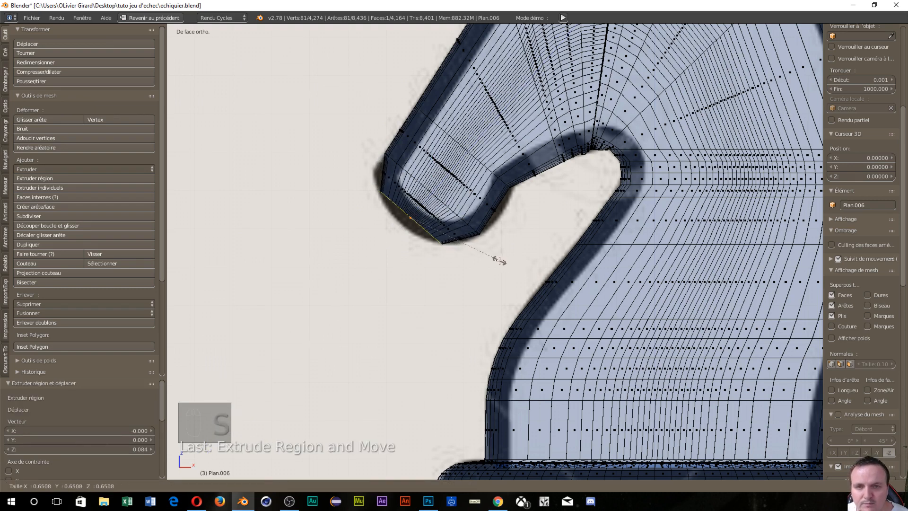
left_click(502, 261)
key("g")
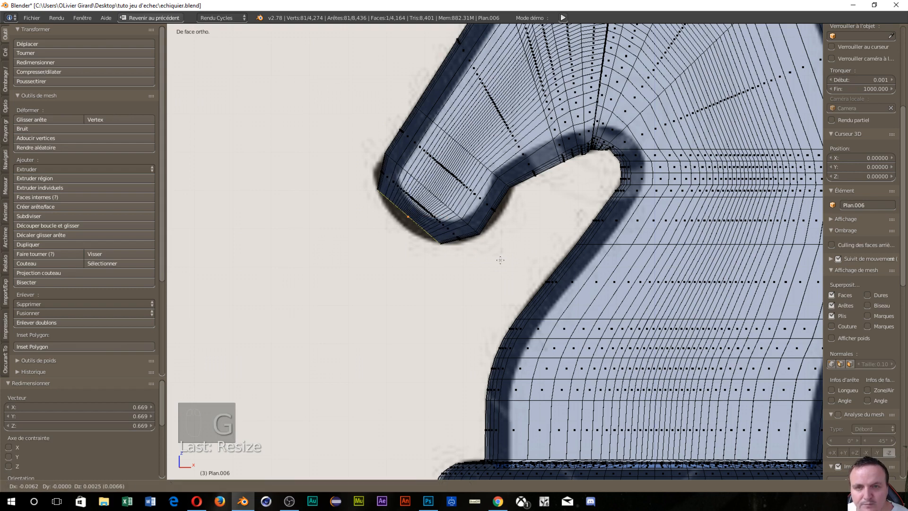
left_click(501, 260)
Extrude the muzzle tip about 0.028 and scale its end face to about 0.172 to round off the nose.
key("e")
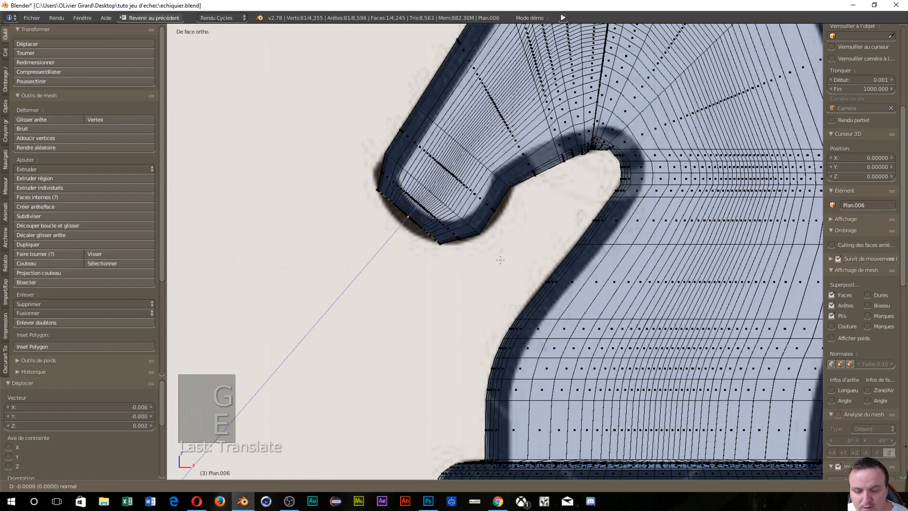
left_click(492, 267)
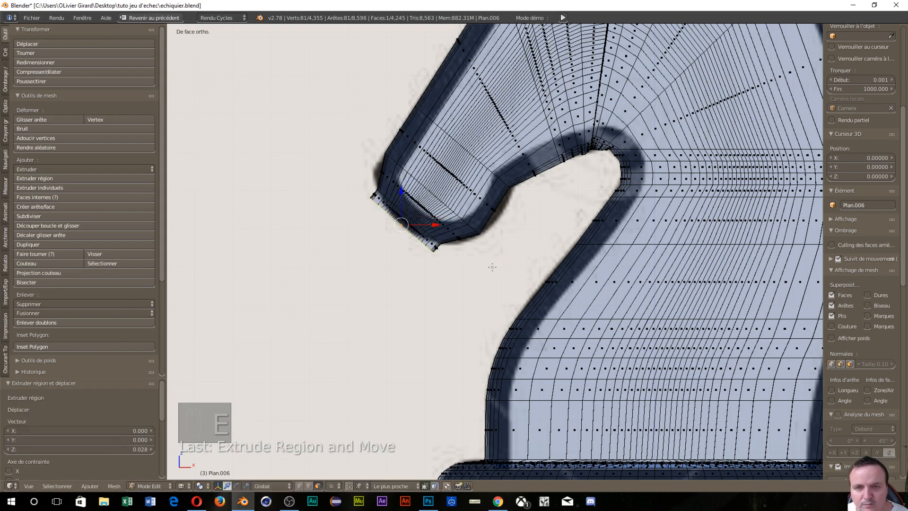
key("s")
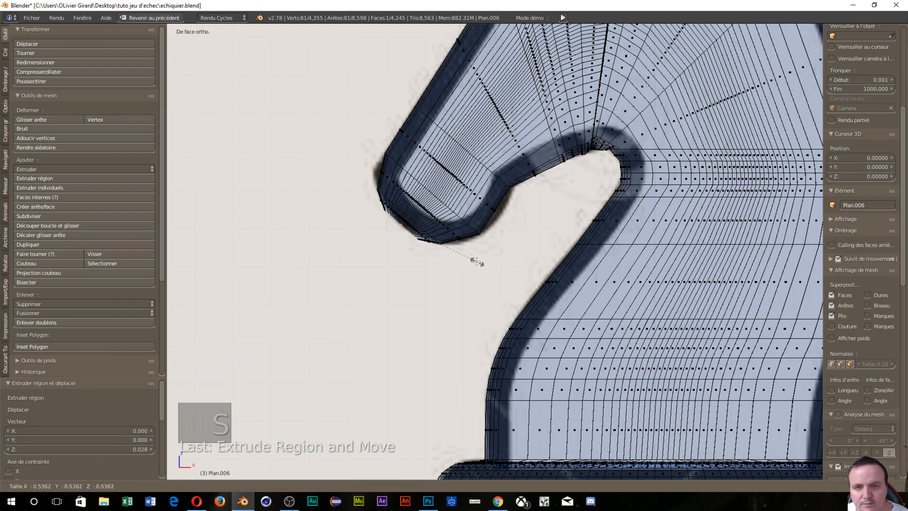
left_click(429, 229)
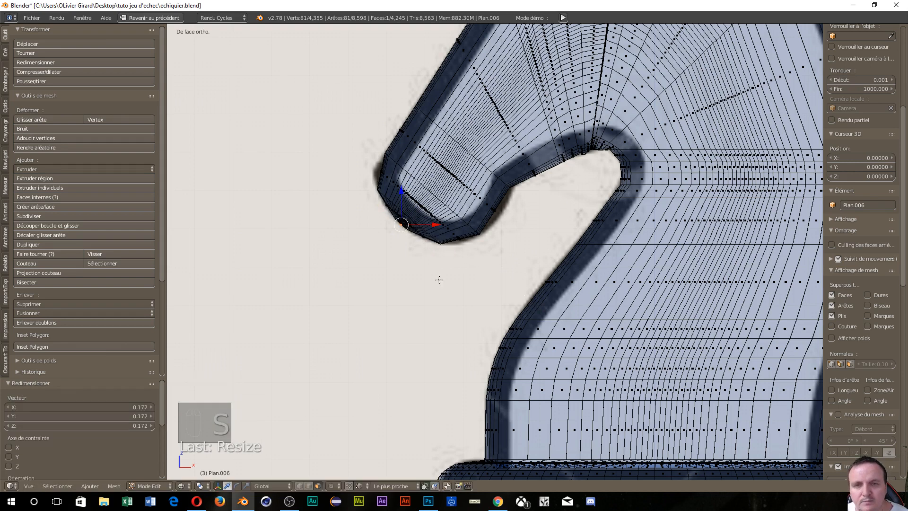
Add a loop cut across the section near the muzzle tip, scale it to about 1.068, and repeat the same scaling once.
scroll(445, 278, "up", 3)
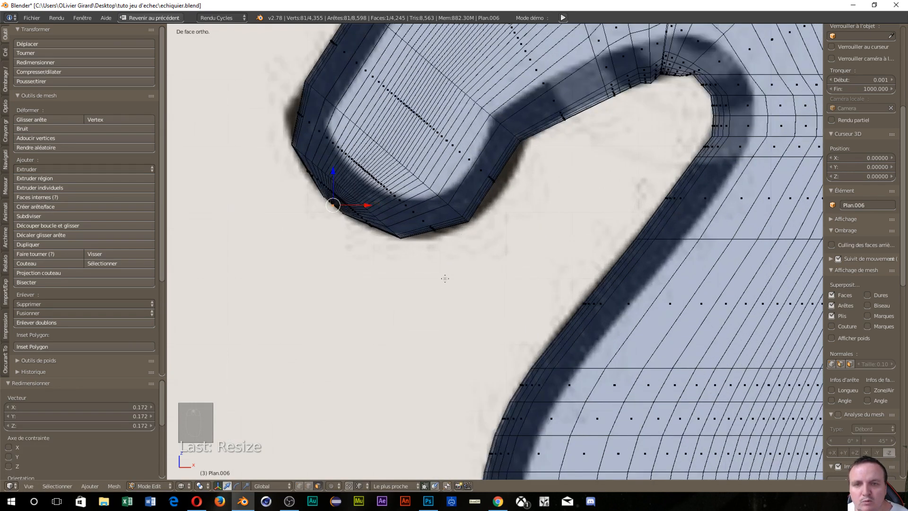
key("ctrl+r")
left_click(390, 208)
left_click(392, 208)
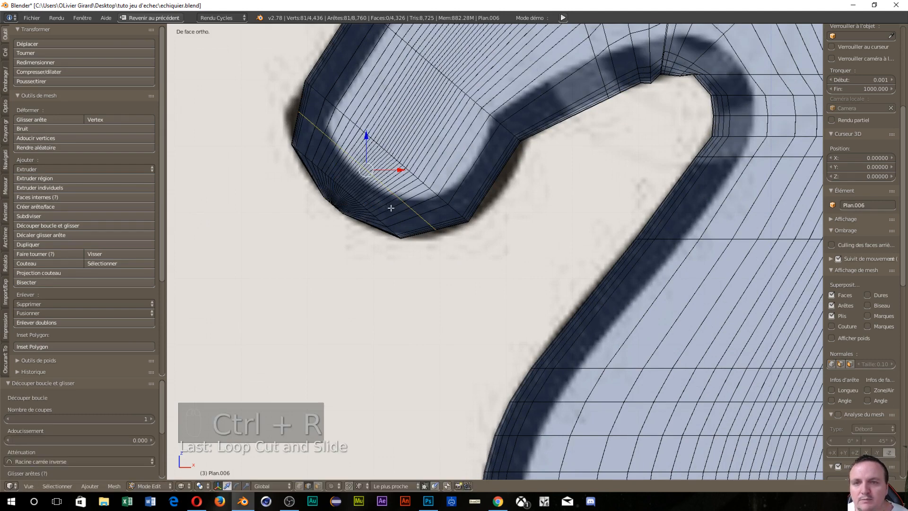
key("s")
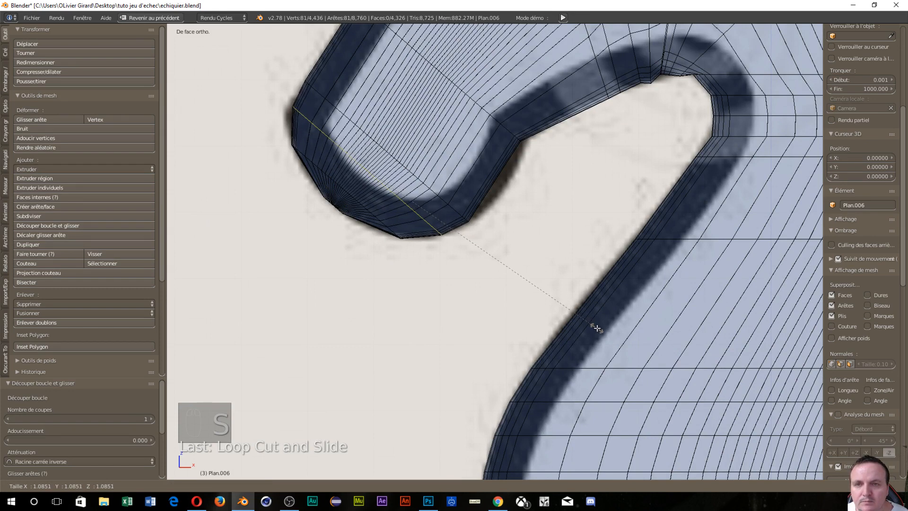
left_click(592, 329)
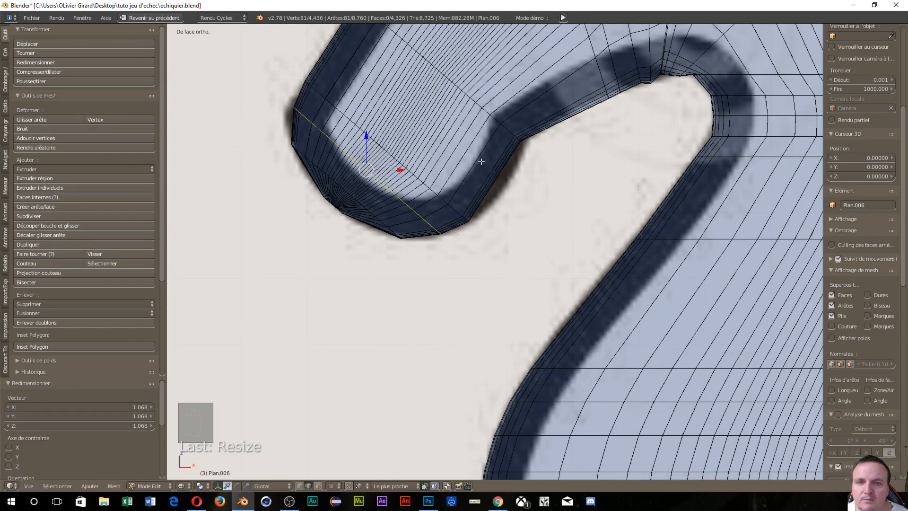
key("shift+r")
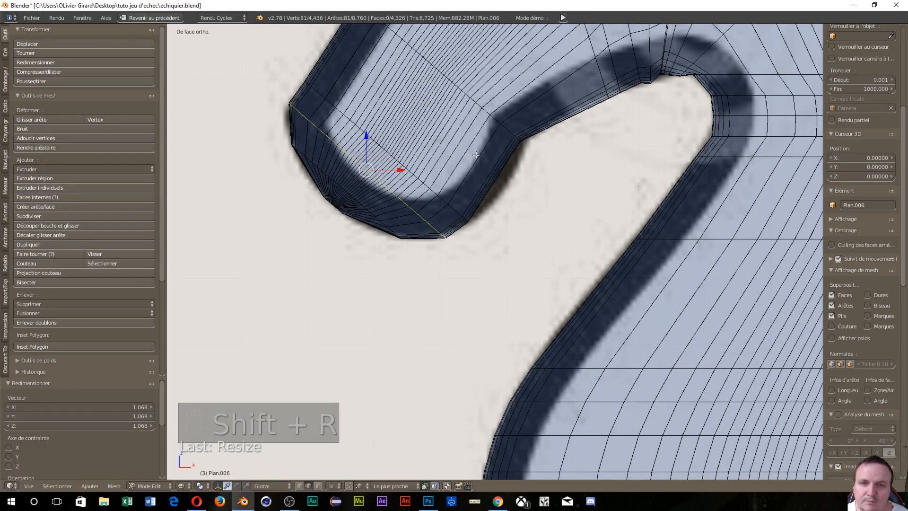
Add a centred loop cut above the muzzle tip, scale it to about 1.054, and move it about 0.006 in X and -0.006 in Z.
key("ctrl+r")
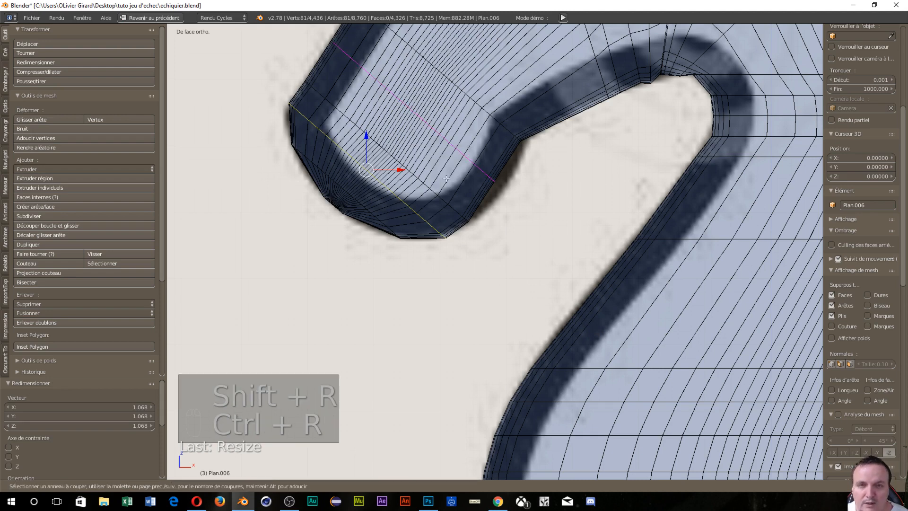
left_click(448, 179)
right_click(571, 246)
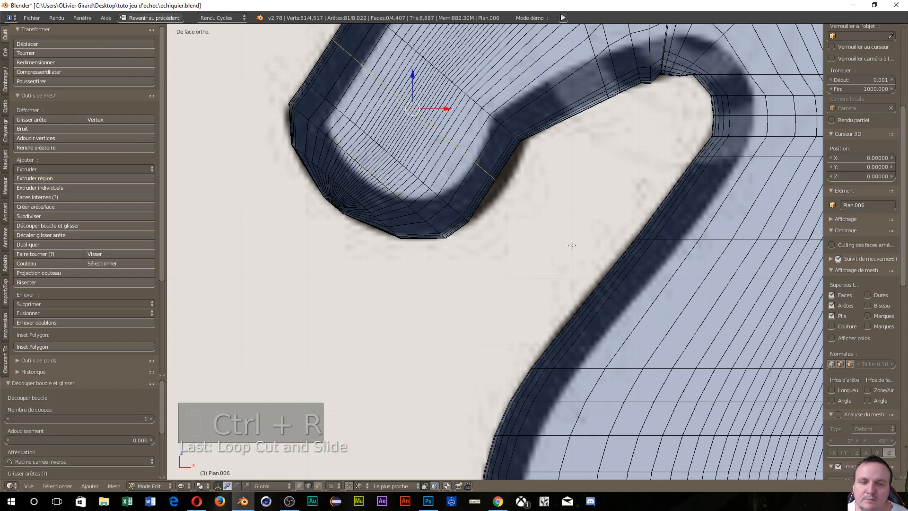
key("s")
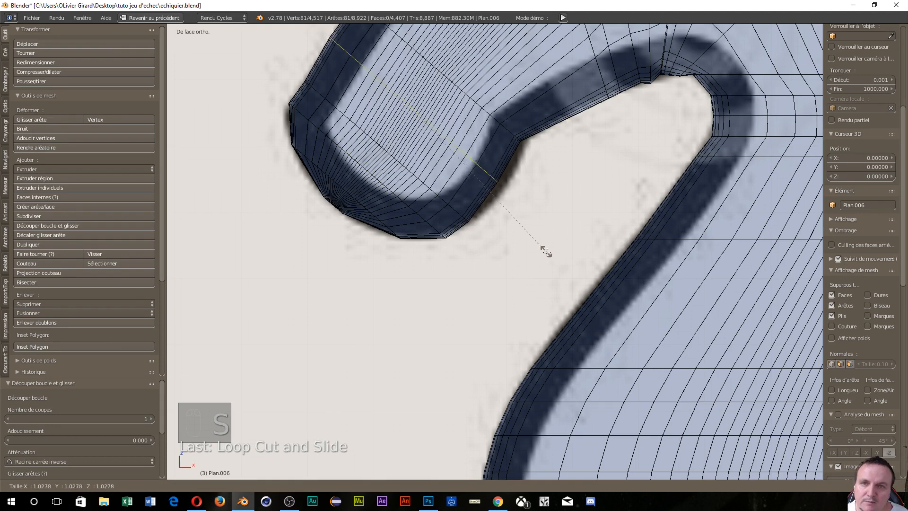
left_click(548, 255)
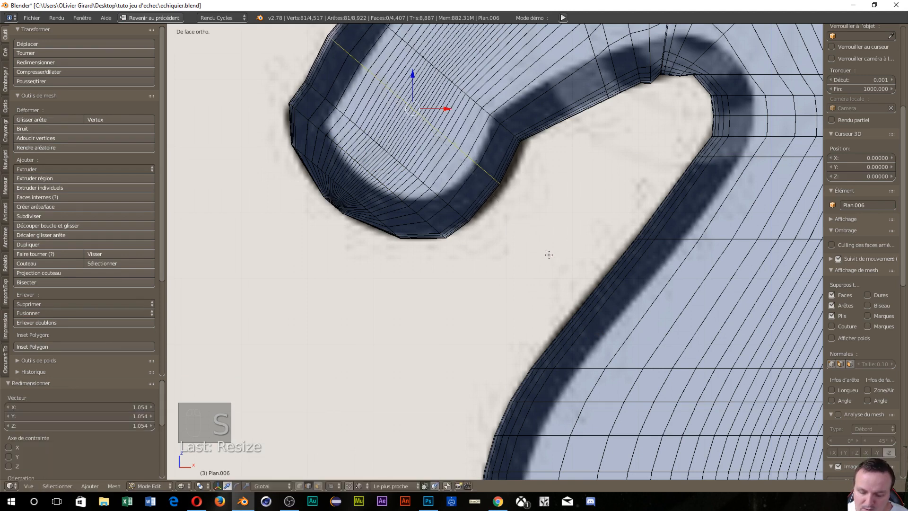
key("g")
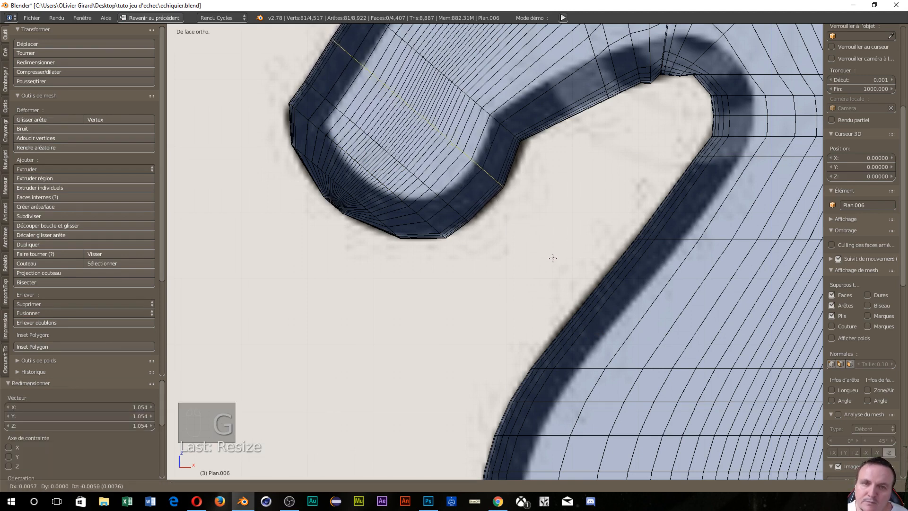
left_click(553, 258)
Display the knight in solid shading and check the whole piece from several angles.
middle_click_drag(553, 258, 209, 263)
scroll(537, 239, "down", 4)
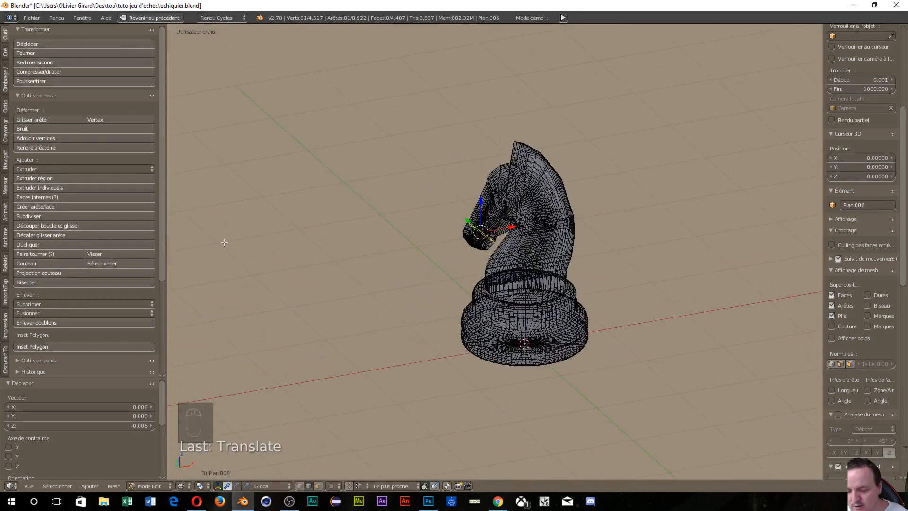
key("z")
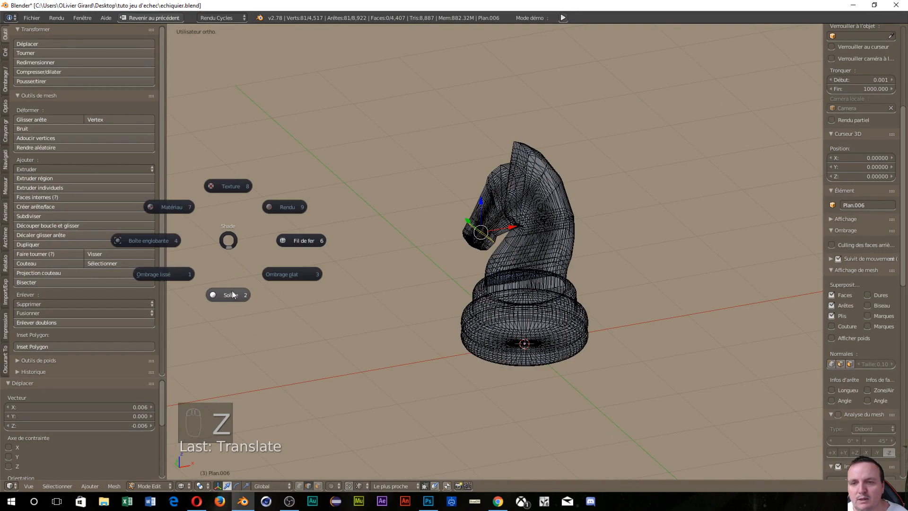
left_click(232, 295)
middle_click_drag(297, 335, 696, 359)
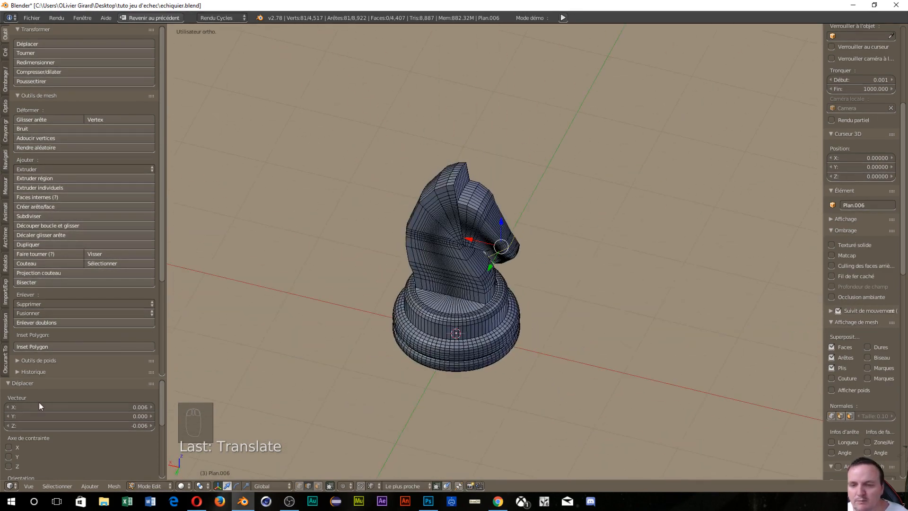
Switch the knight to Object Mode and inspect the head and neck surfaces up close.
left_click(155, 484)
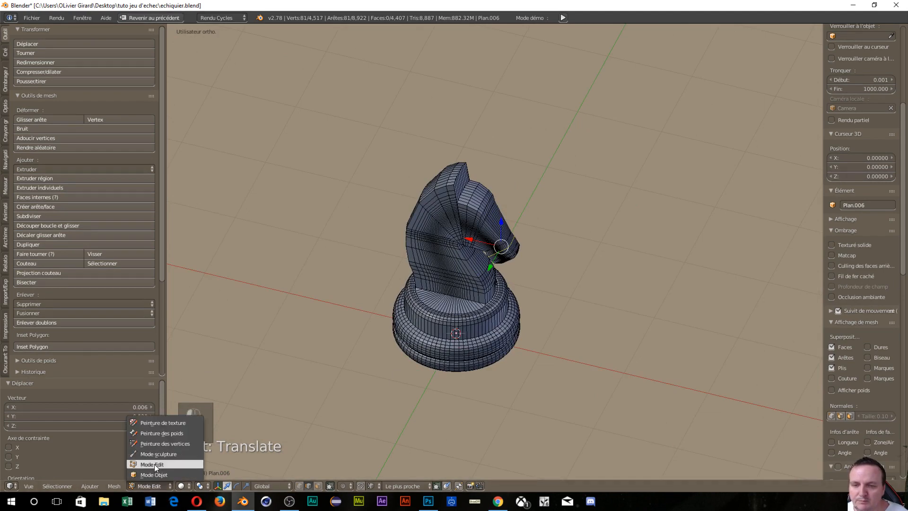
left_click(166, 475)
scroll(430, 347, "up", 6)
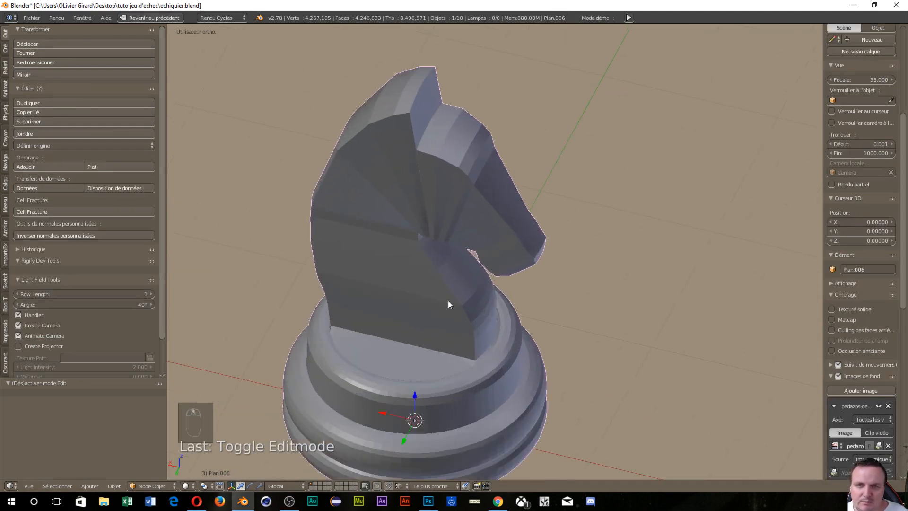
middle_click_drag(448, 300, 439, 242)
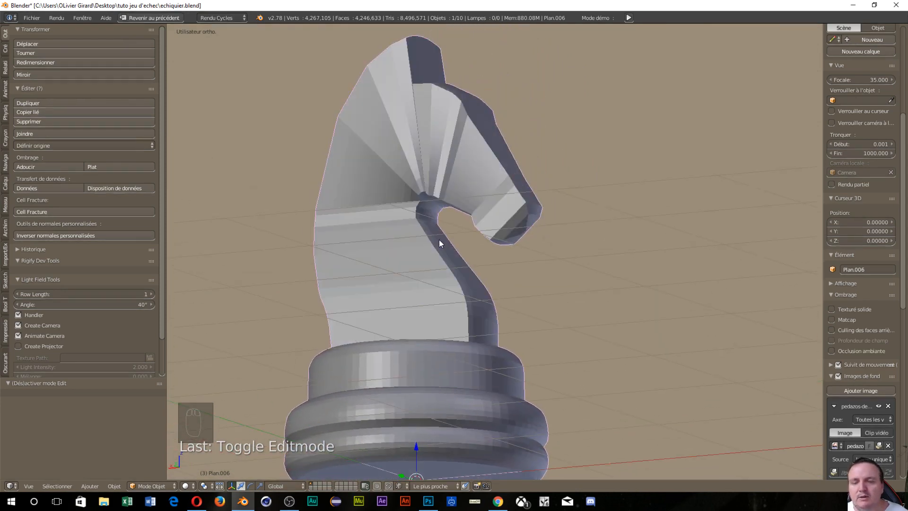
Try smooth shading on the knight, inspect it from the side, and set the piece back to flat shading.
left_click(60, 170)
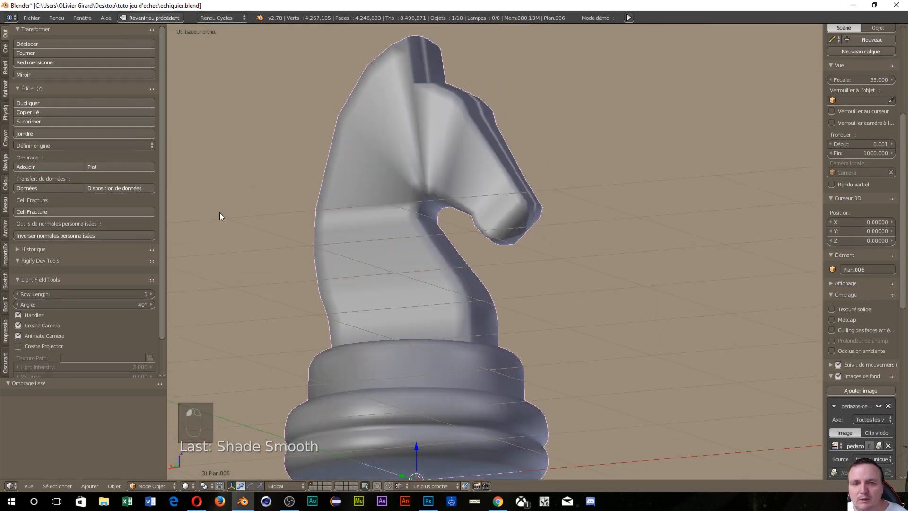
middle_click_drag(365, 263, 686, 264)
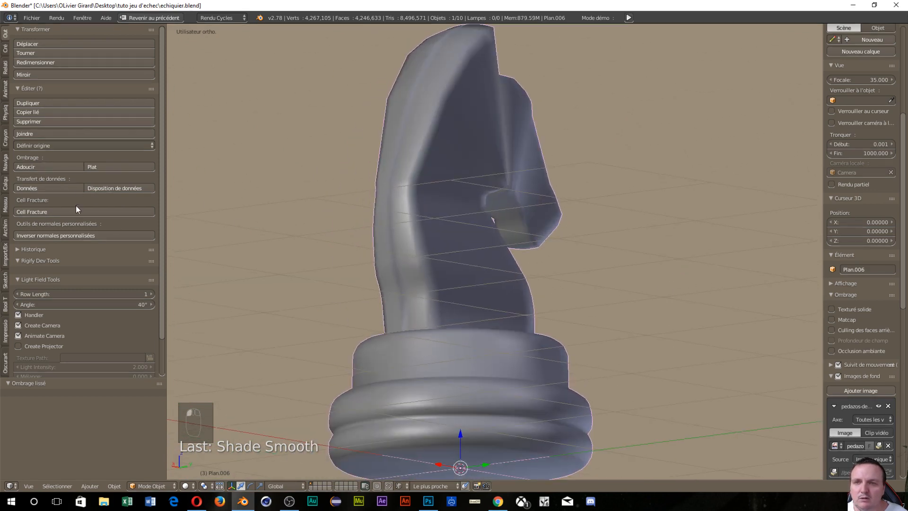
left_click(111, 169)
mouse_move(189, 199)
middle_mouse_down()
mouse_move(290, 245)
mouse_move(796, 295)
mouse_move(752, 295)
mouse_move(814, 343)
middle_mouse_up()
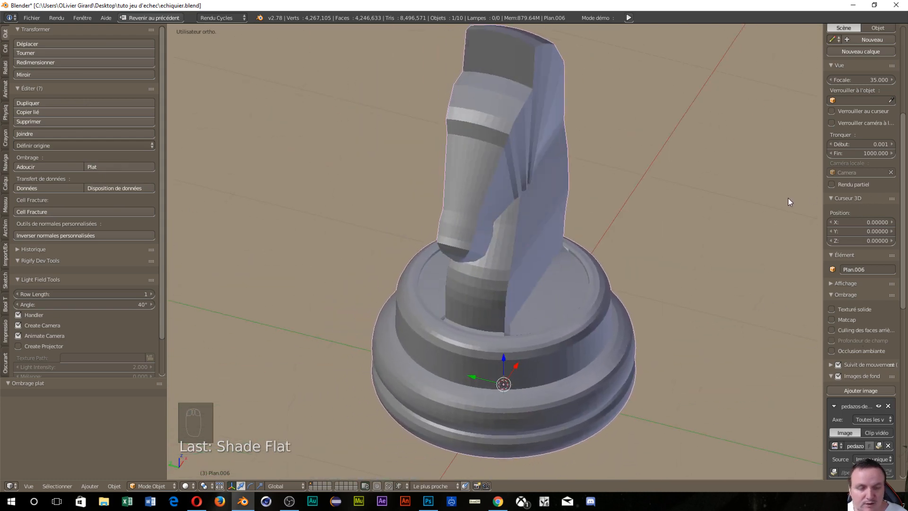
Add a Subdivision Surface modifier to the knight, with view and render subdivisions both set to 3.
key("shift+space")
left_click(778, 145)
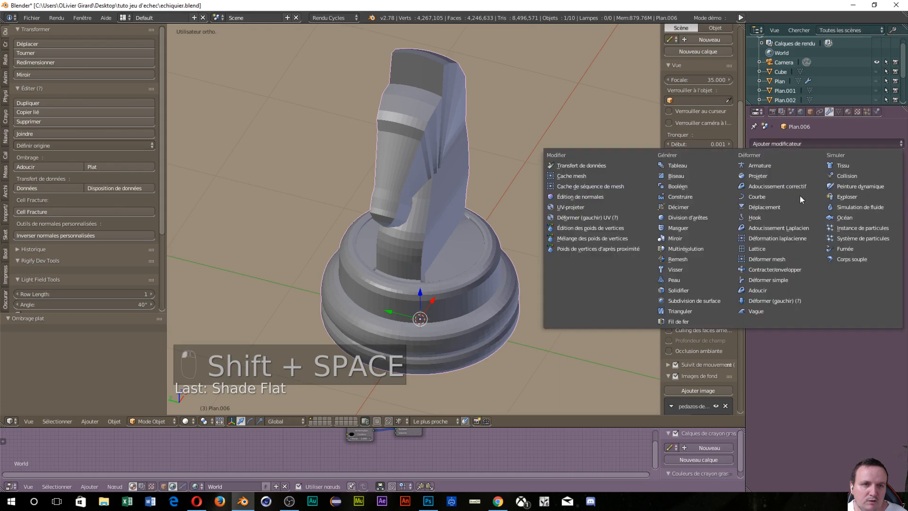
left_click(699, 298)
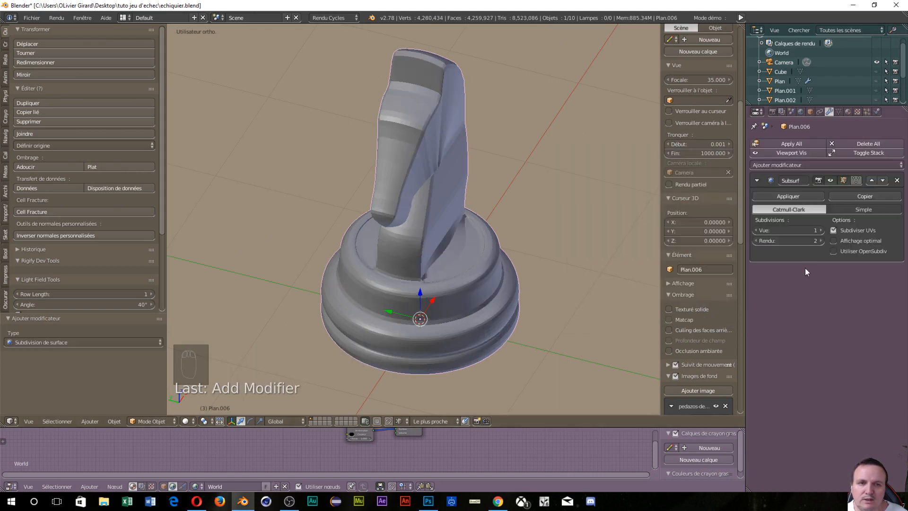
left_click(820, 230)
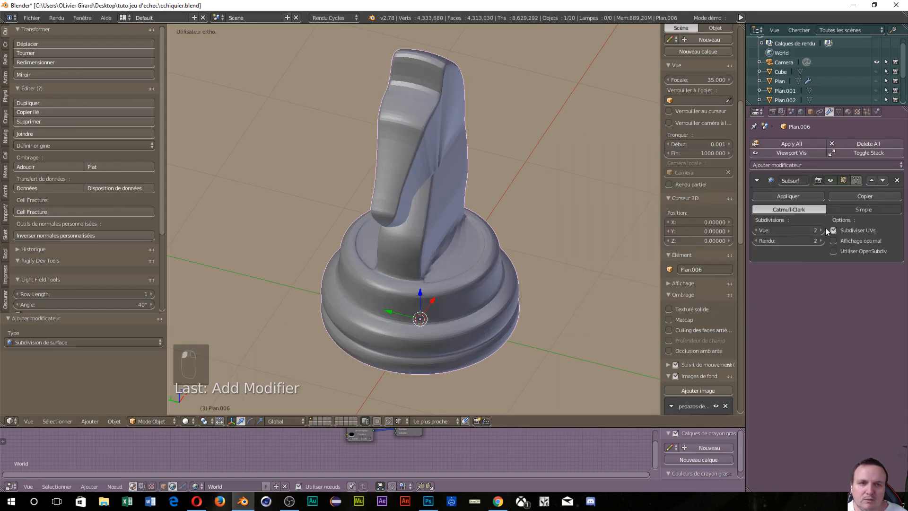
left_click(822, 241)
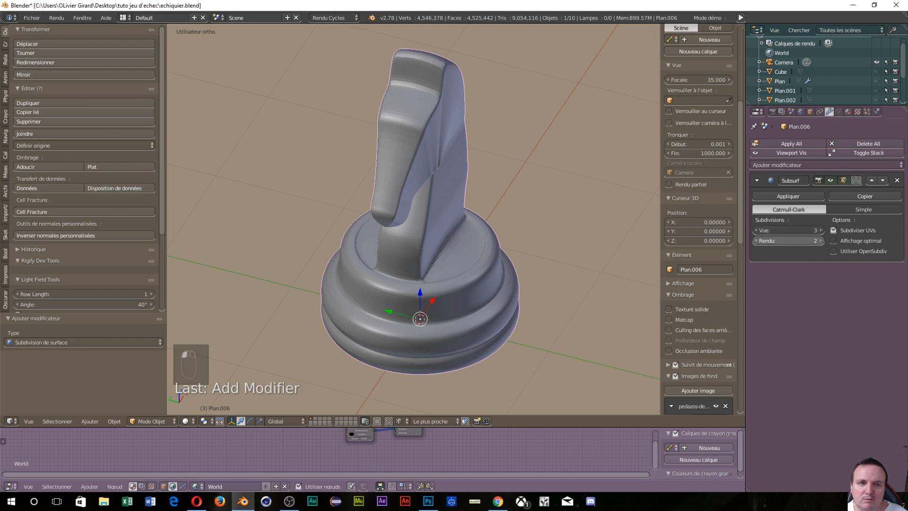
Apply smooth shading to the subdivided knight and check its surface from several angles.
middle_click_drag(303, 276, 232, 246)
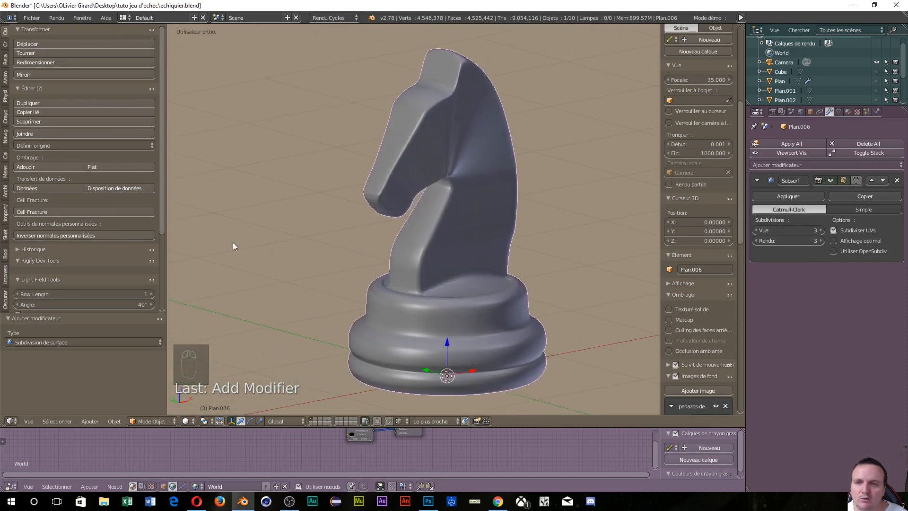
left_click(49, 166)
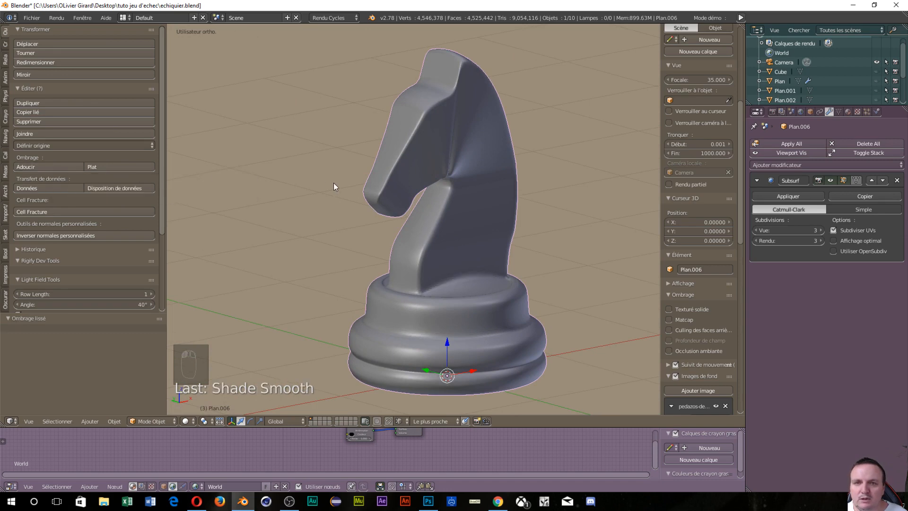
middle_click_drag(333, 182, 300, 155)
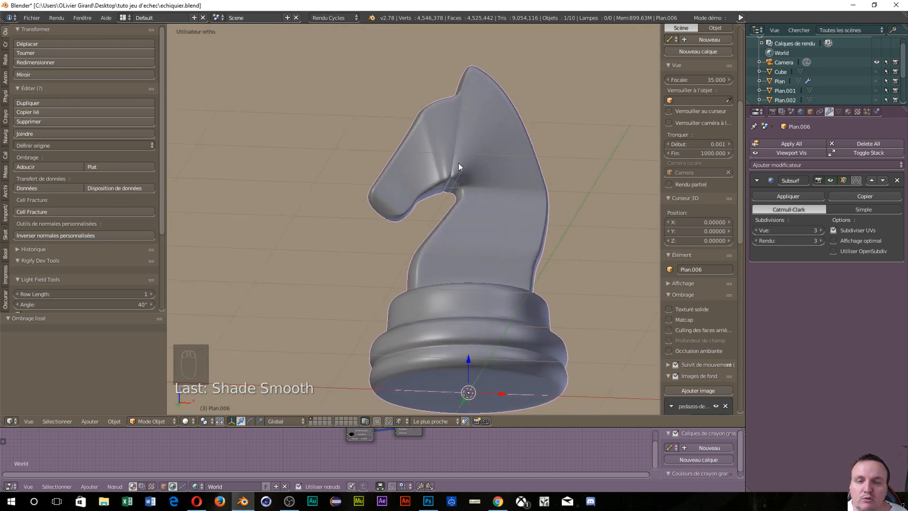
middle_click_drag(458, 166, 392, 200)
middle_click_drag(467, 212, 349, 199)
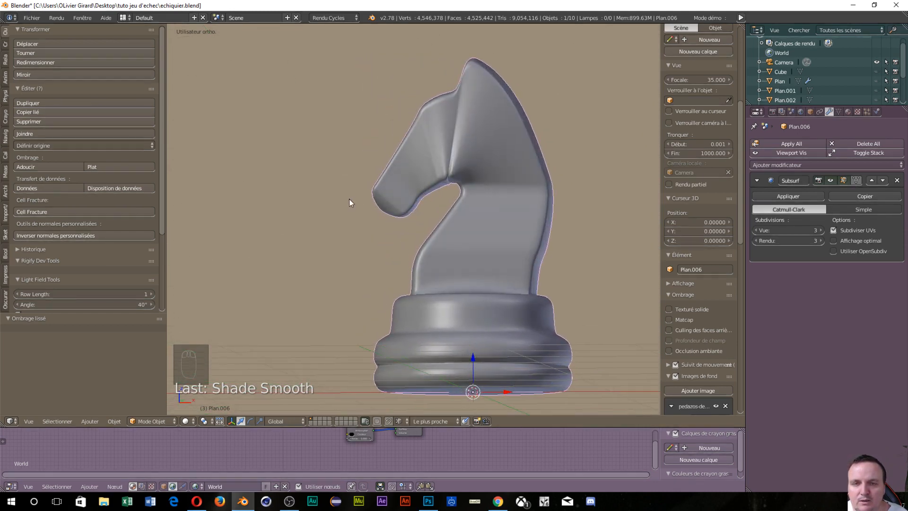
Switch the knight to Sculpt Mode with the SculptDraw brush and undo a trial stroke on the neck.
left_click(192, 421)
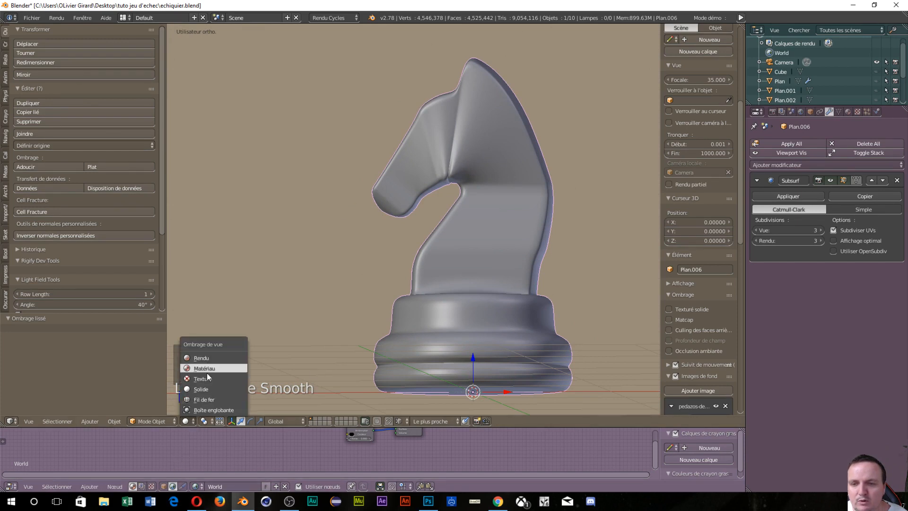
left_click(155, 421)
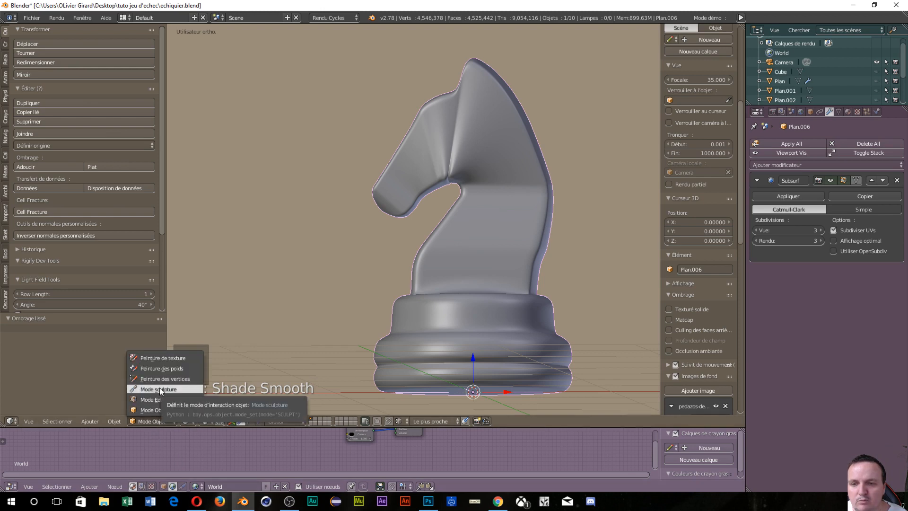
left_click(161, 389)
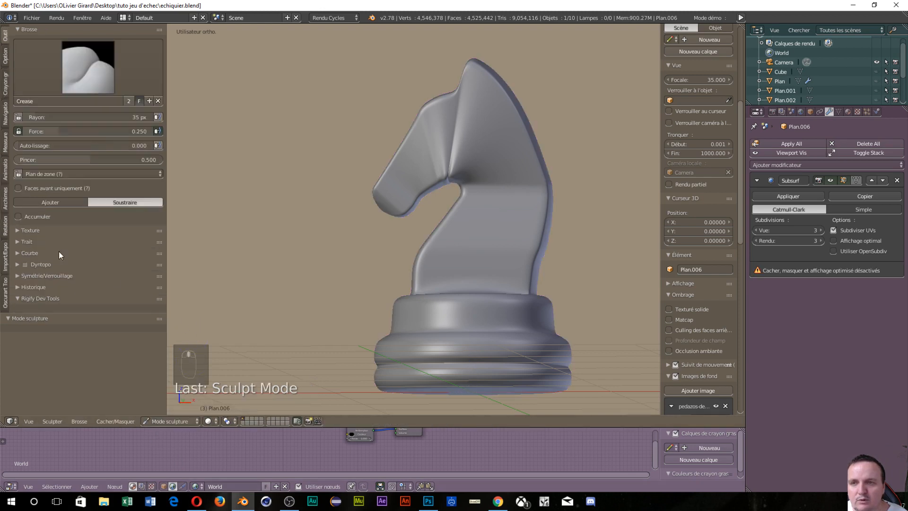
left_click(87, 89)
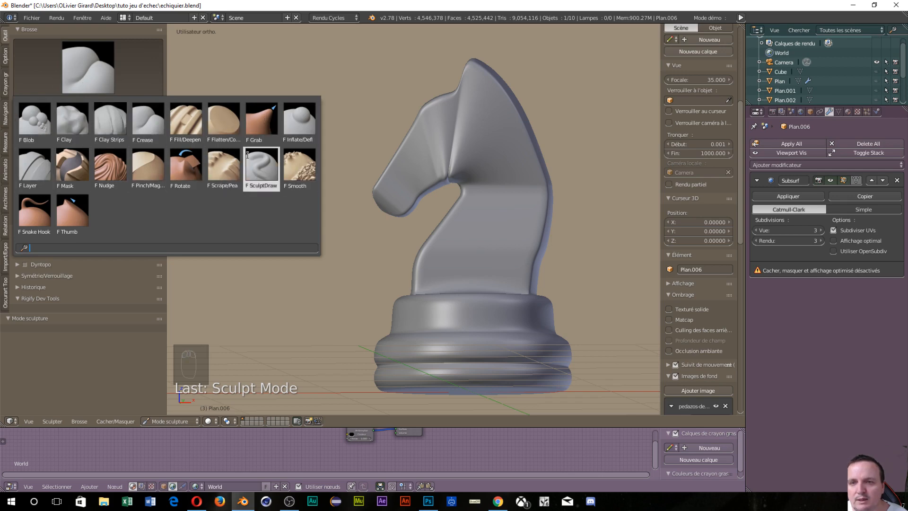
left_click(253, 172)
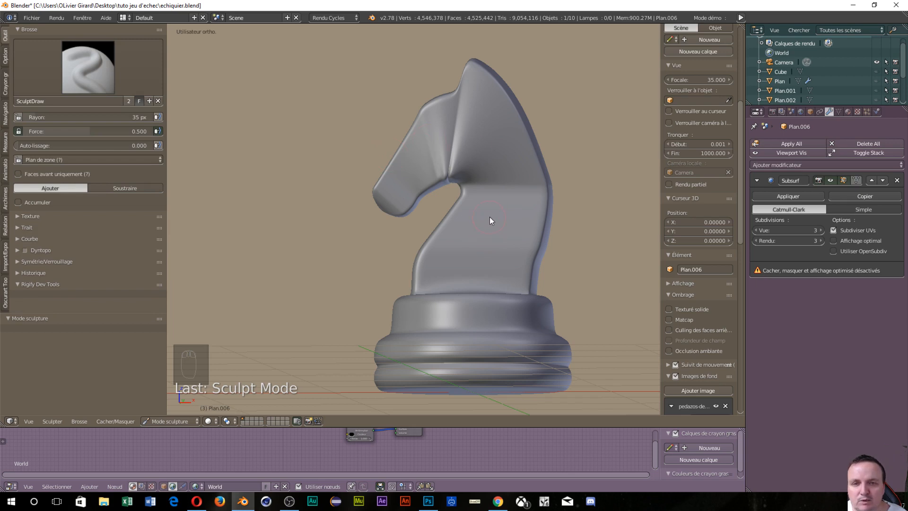
mouse_move(473, 223)
left_mouse_down()
mouse_move(455, 251)
mouse_move(471, 251)
left_mouse_up()
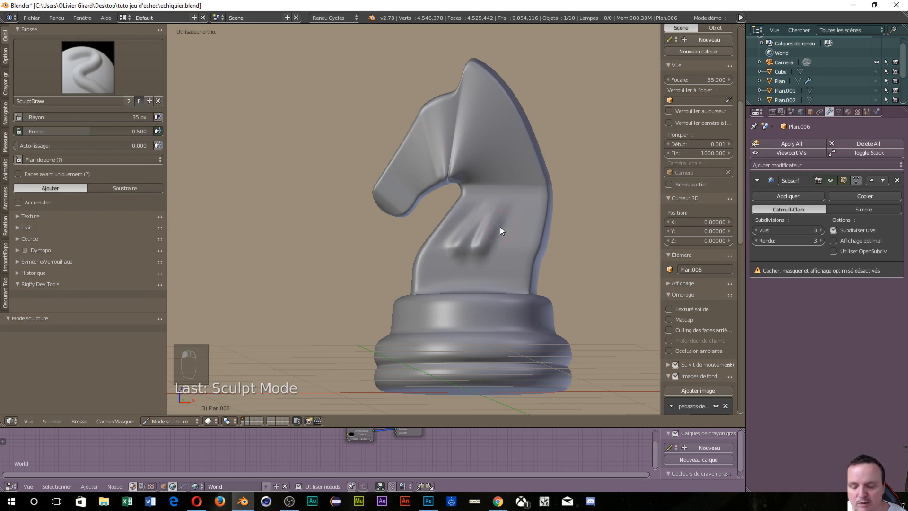
key("ctrl+z")
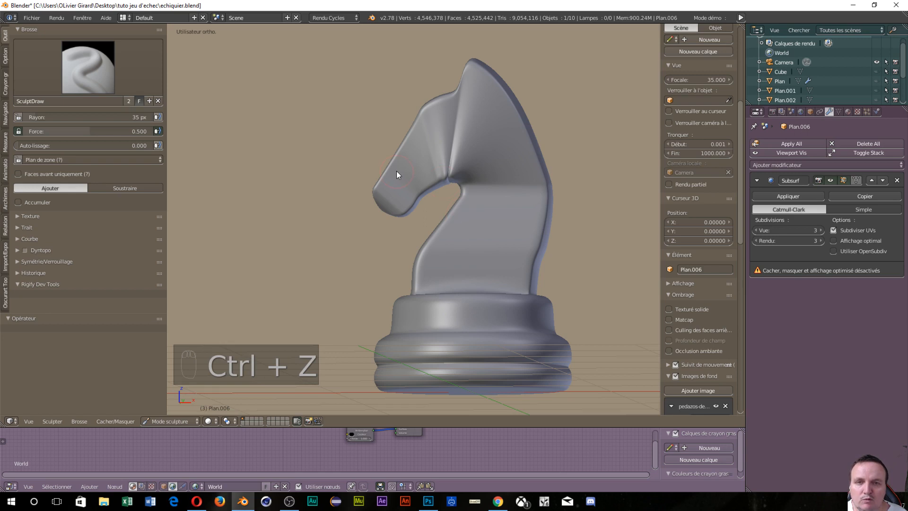
Set the sculpting symmetry to mirror on the Y axis only, turning off X.
middle_click_drag(395, 187, 443, 197, "shift")
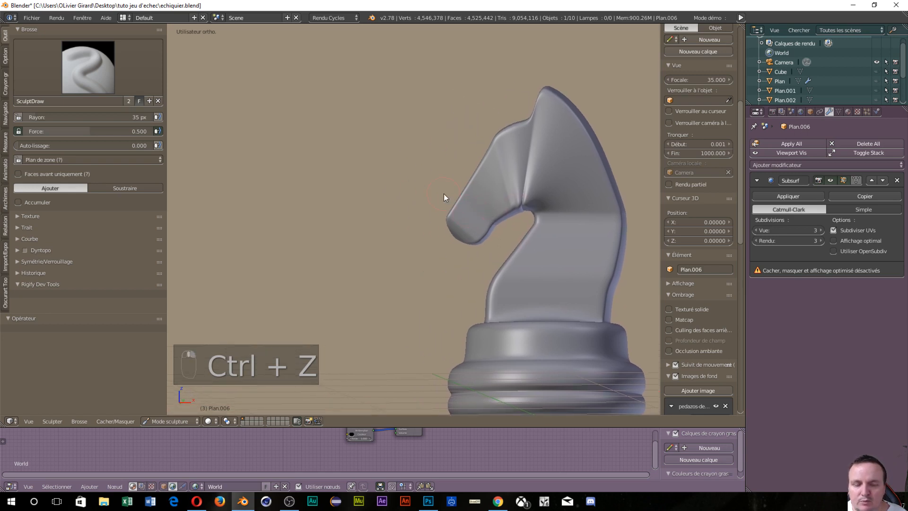
key("KP_3")
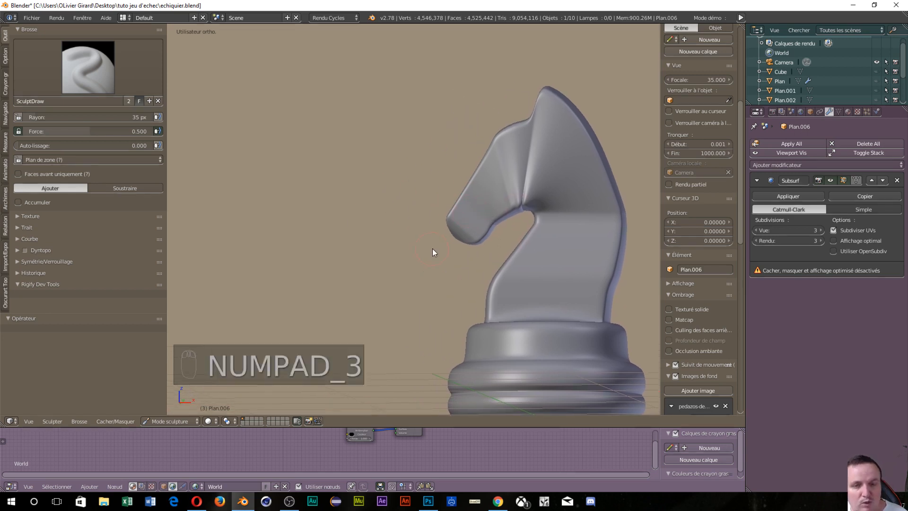
key("ctrl+KP_3")
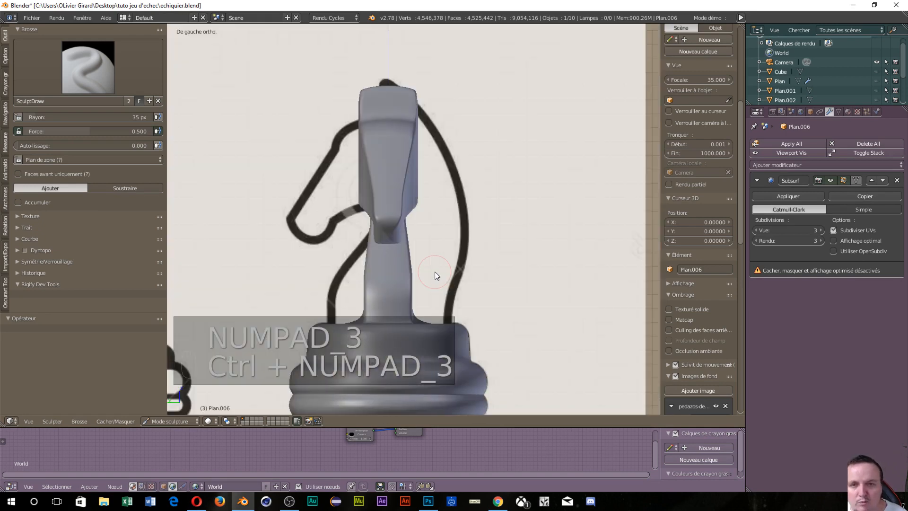
scroll(364, 95, "up", 3)
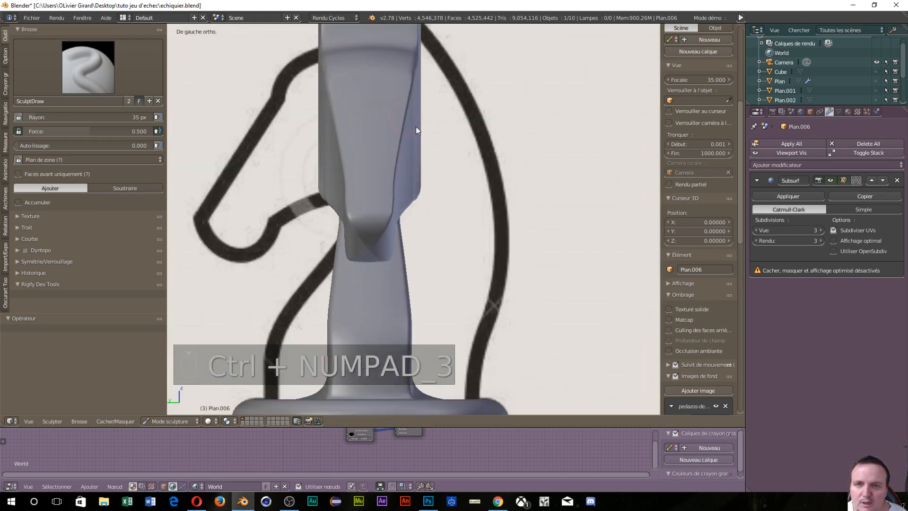
middle_click_drag(437, 150, 307, 219)
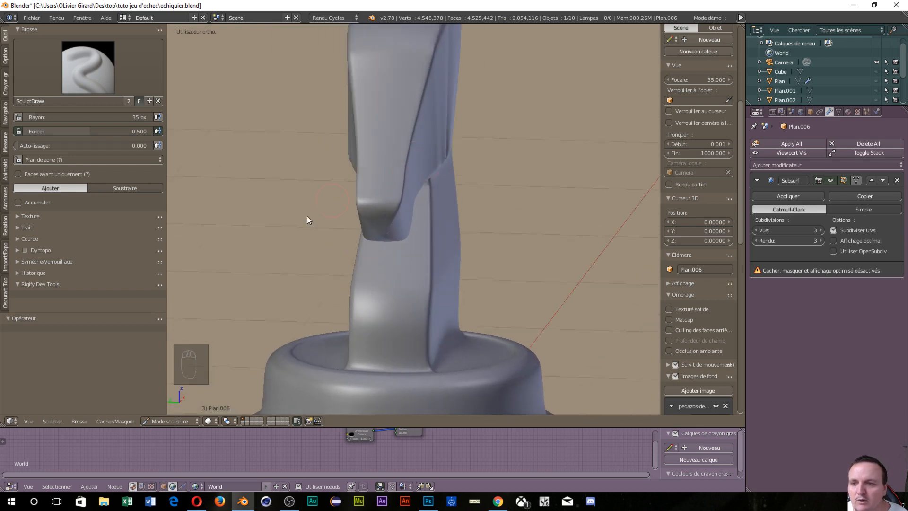
left_click(63, 262)
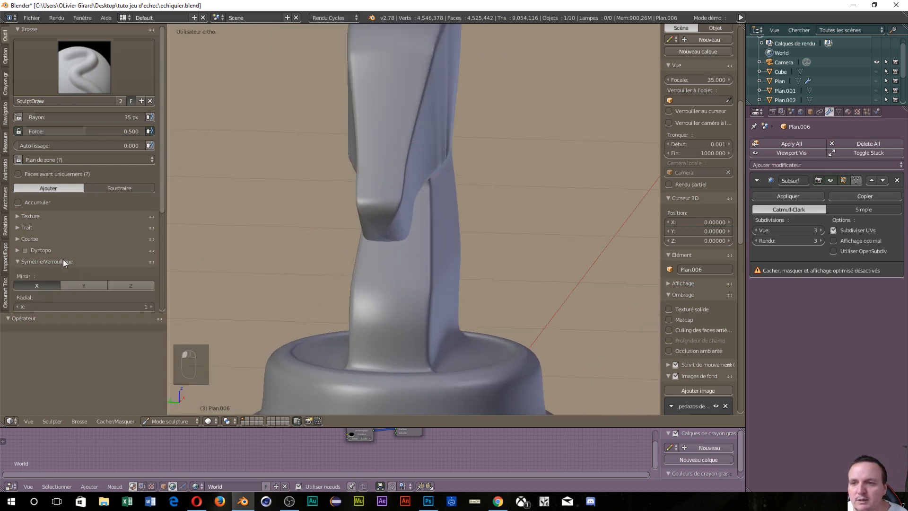
left_click(80, 288)
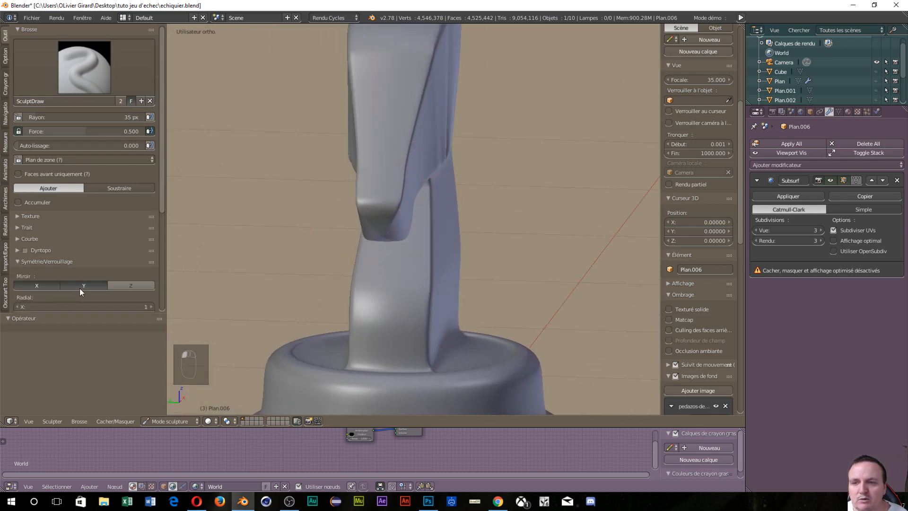
left_click(37, 286)
Sculpt a raised eye detail on the side of the knight's head with the SculptDraw brush.
middle_click_drag(403, 119, 345, 98)
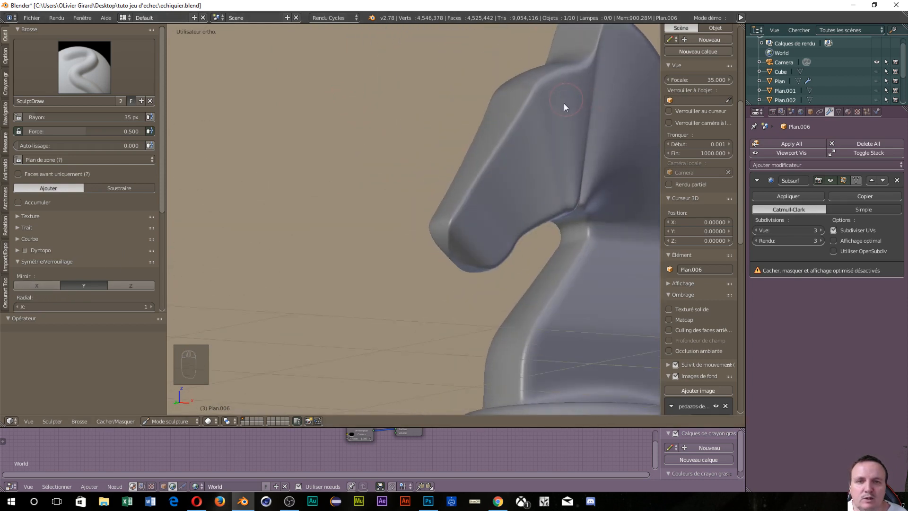
left_click_drag(563, 111, 563, 111)
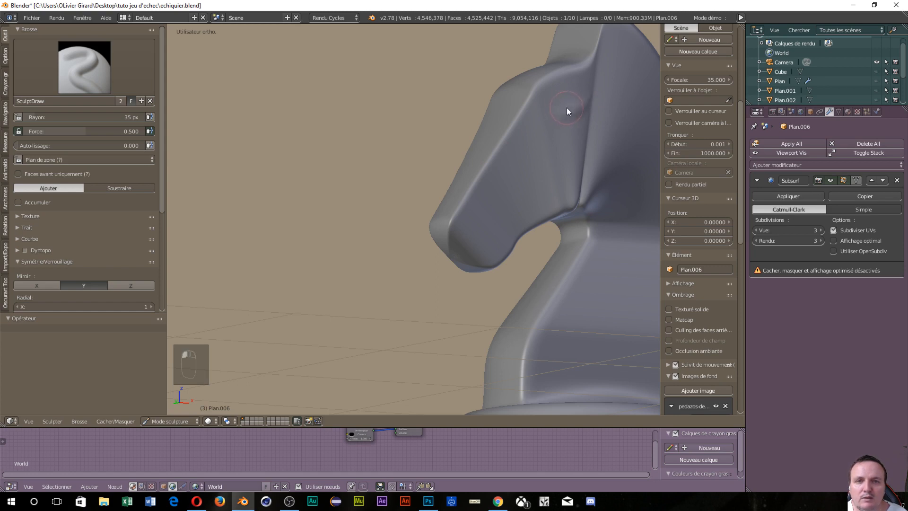
middle_click_drag(544, 125, 493, 183)
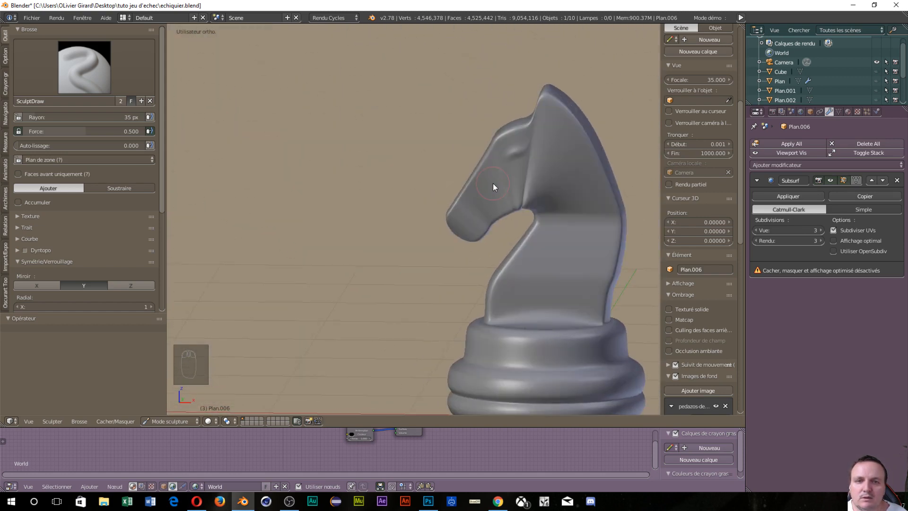
Switch the sculpting symmetry to the X axis and add a SculptDraw dab at the knight's eye.
left_click(49, 283)
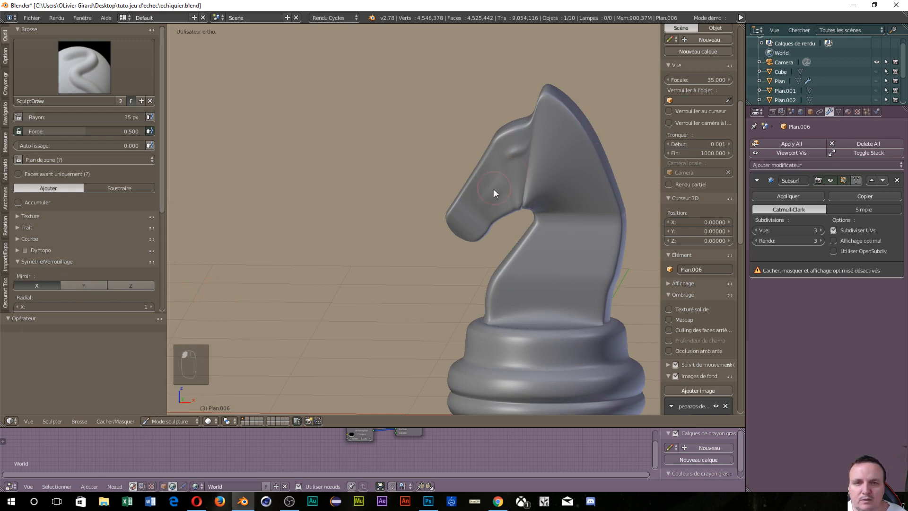
mouse_move(408, 231)
middle_mouse_down()
mouse_move(524, 207)
mouse_move(614, 204)
mouse_move(531, 225)
mouse_move(395, 234)
middle_mouse_up()
scroll(544, 183, "up", 4)
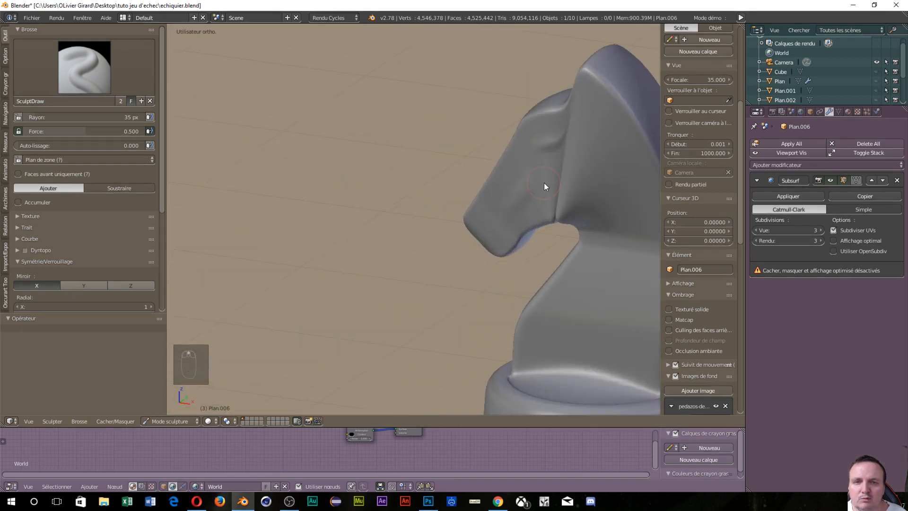
scroll(544, 183, "up", 2)
left_click(612, 106)
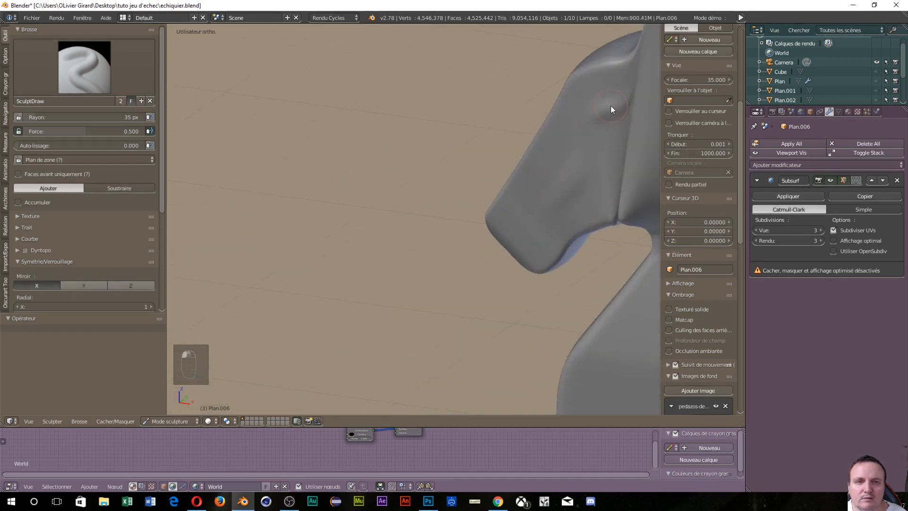
Inspect the sculpted head from both sides and view the whole knight from a distance.
middle_click_drag(607, 121, 240, 144)
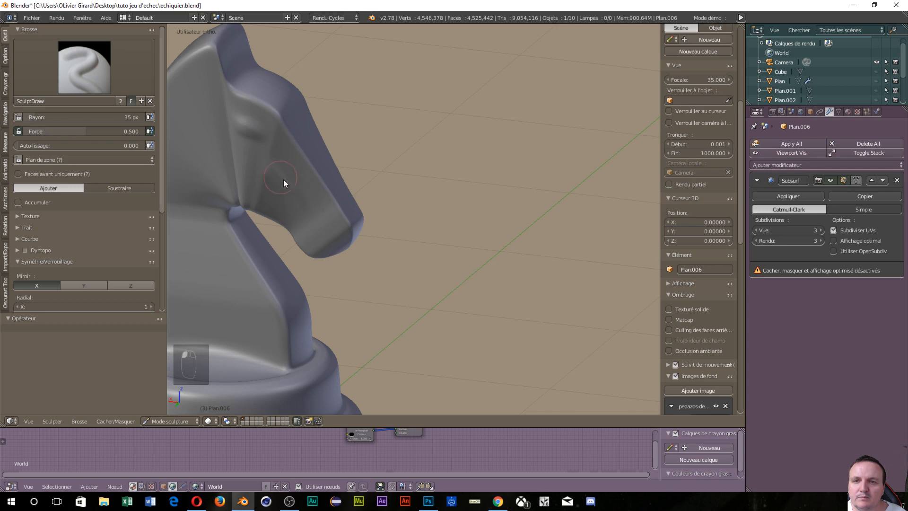
middle_click_drag(283, 180, 533, 225)
scroll(247, 225, "down", 3)
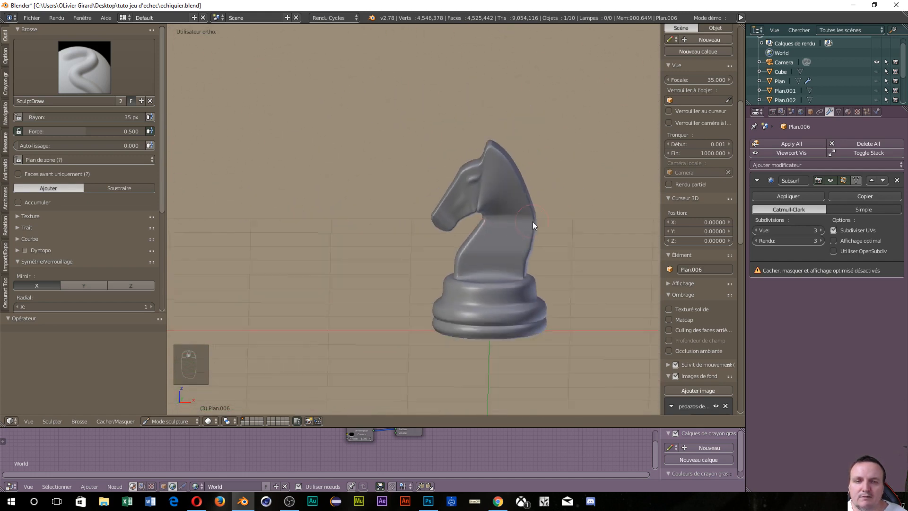
scroll(539, 223, "down", 5)
scroll(535, 219, "up", 3)
scroll(512, 204, "down", 3)
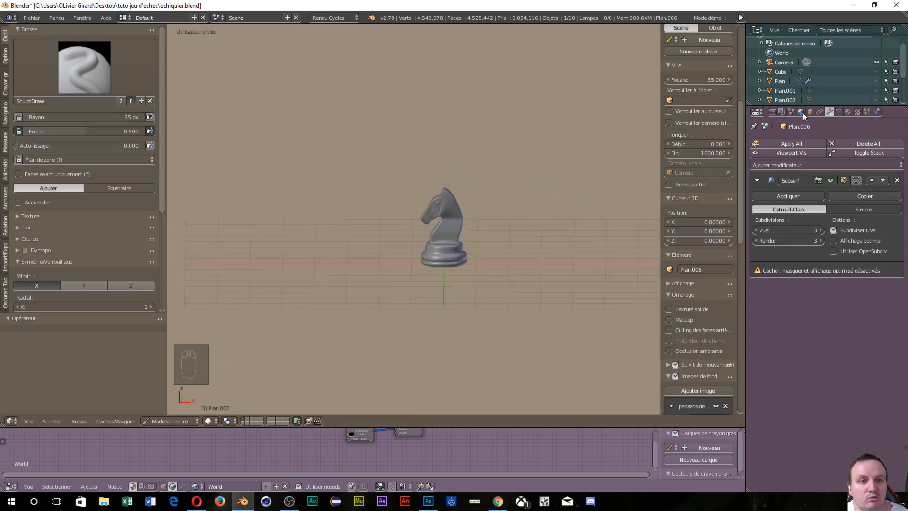
Assign the existing "case noire" material to the knight and try to reveal the hidden objects.
left_click(848, 112)
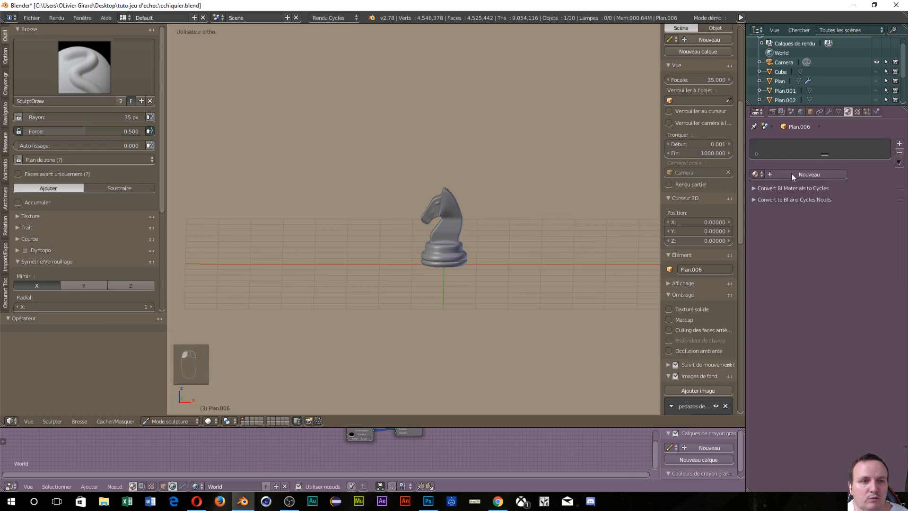
left_click(761, 173)
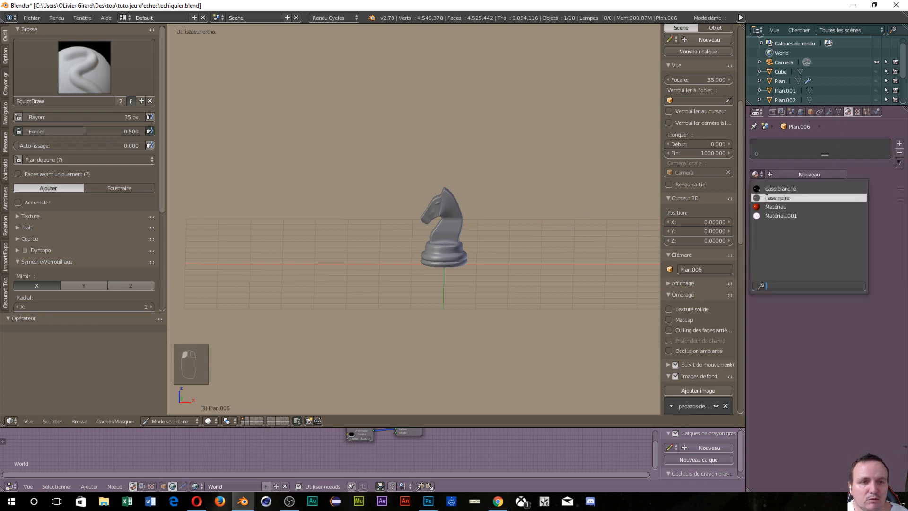
left_click(767, 198)
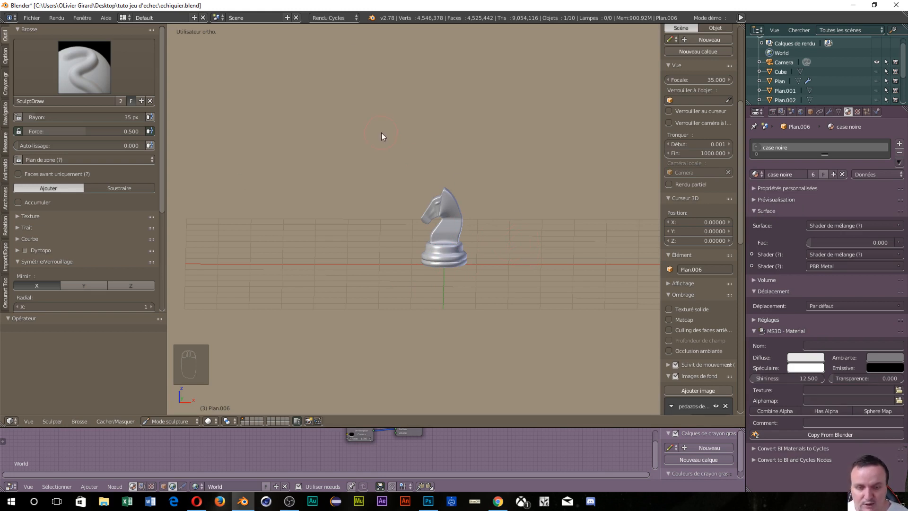
key("alt+h")
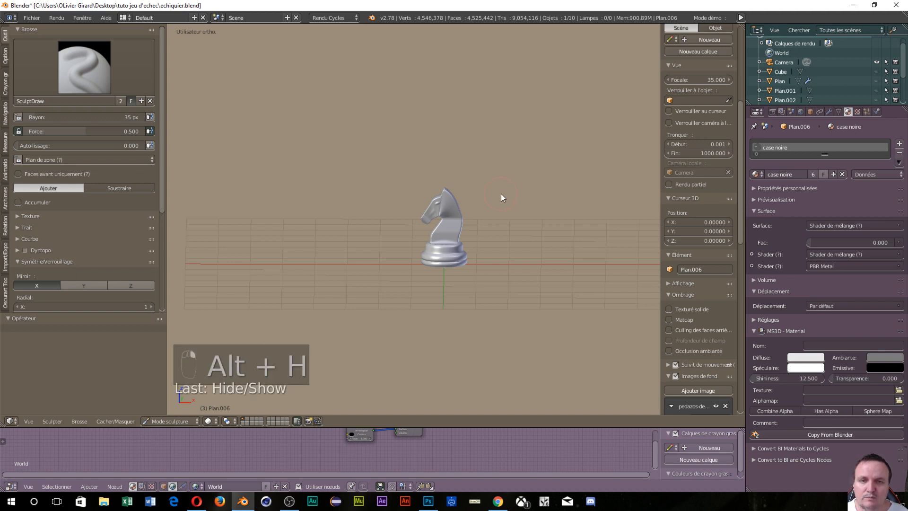
Leave Sculpt Mode for Object Mode and reveal all the hidden chessboard objects.
key("alt+h")
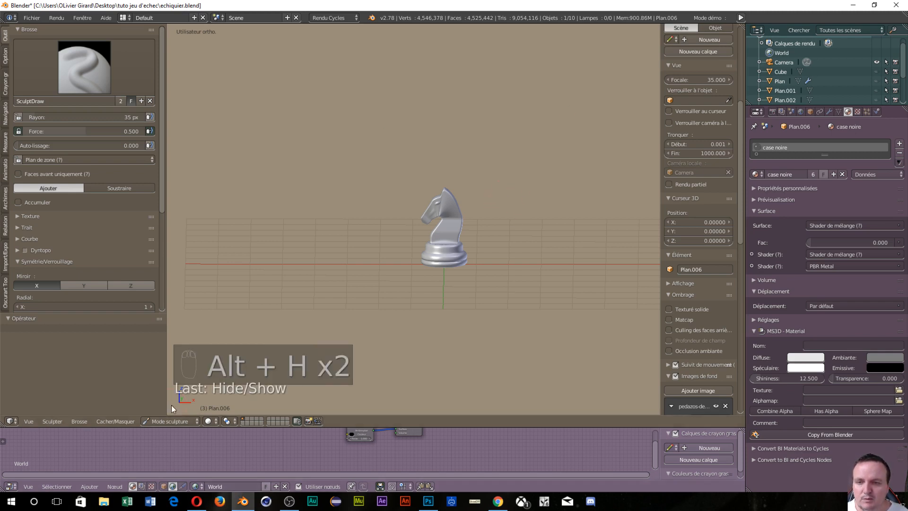
left_click(166, 421)
left_click(158, 410)
key("alt+h")
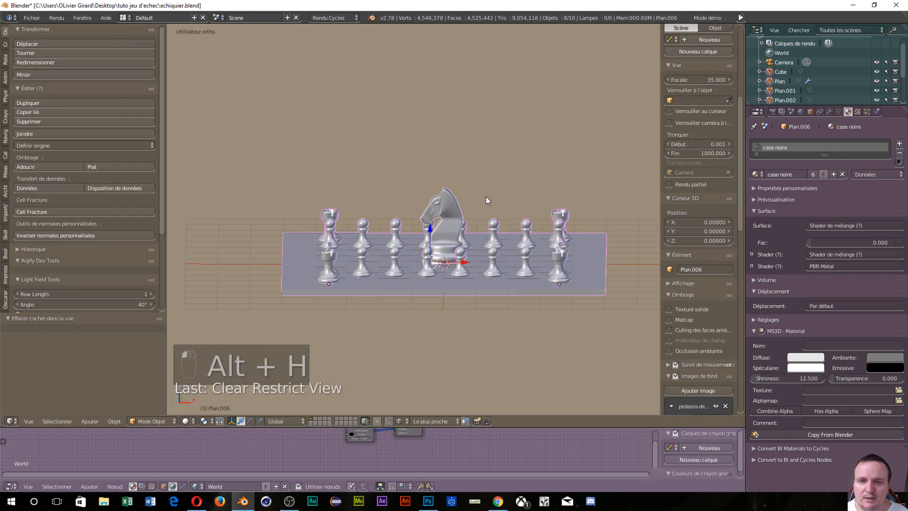
middle_click_drag(454, 316, 376, 347)
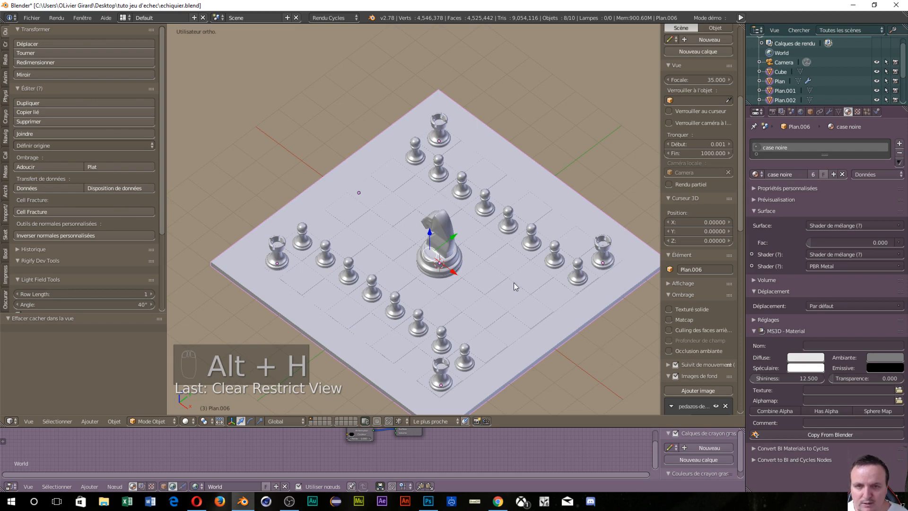
right_click(489, 268)
key("s")
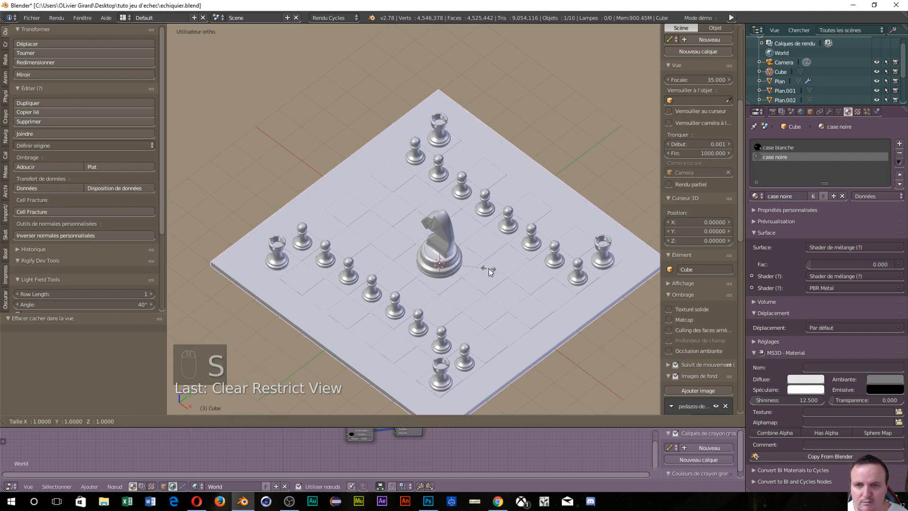
right_click(478, 269)
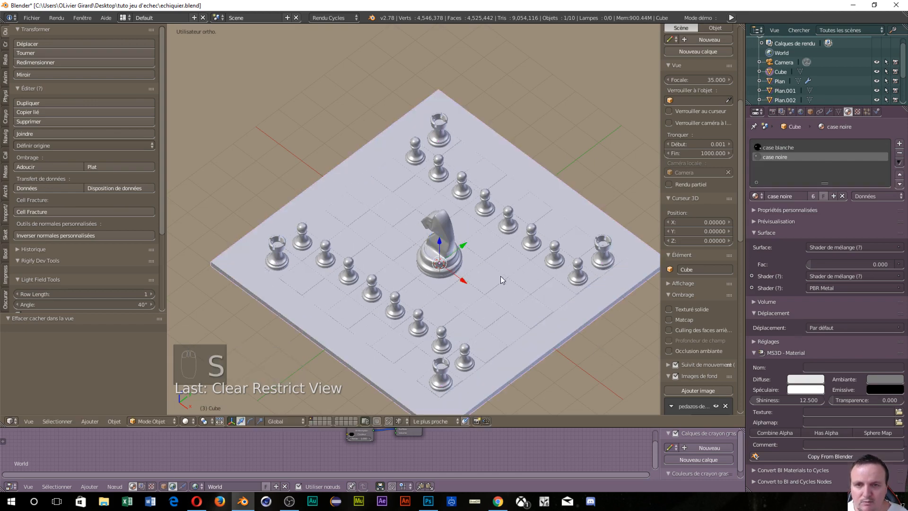
right_click(439, 233)
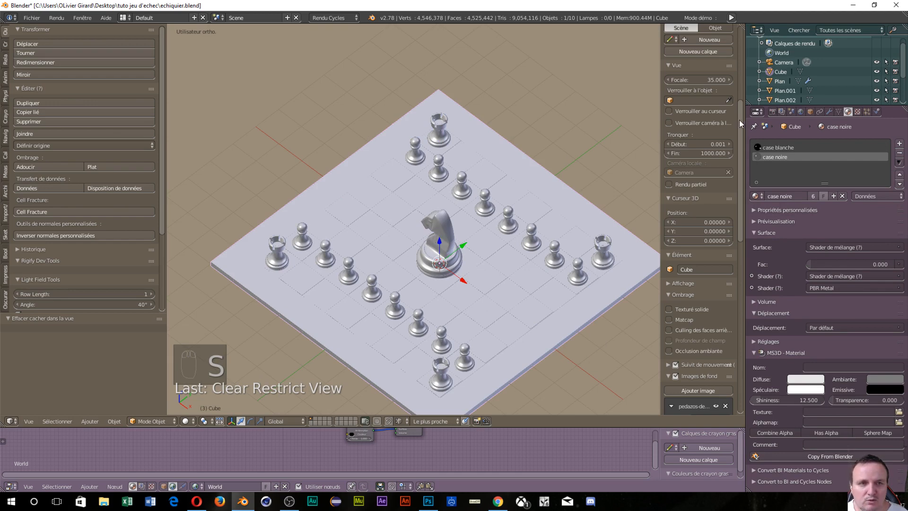
right_click(783, 72)
left_click(783, 74)
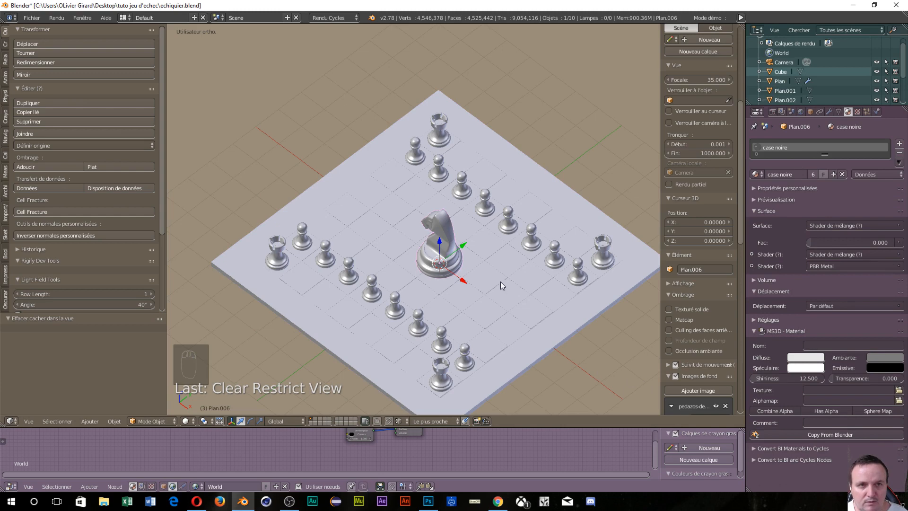
right_click(518, 256)
key("g")
key("x")
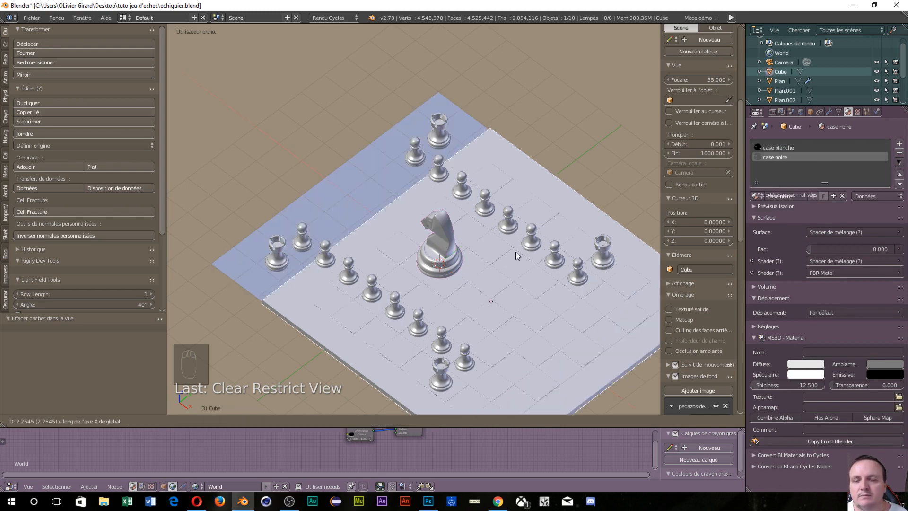
key("Escape")
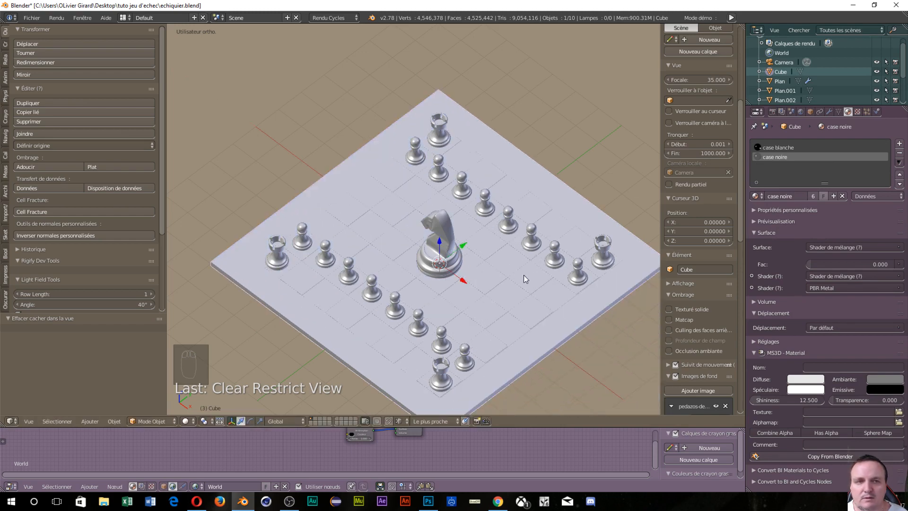
Select the knight at the centre of the board and scale it down uniformly to about 0.452.
right_click_drag(442, 248, 609, 333)
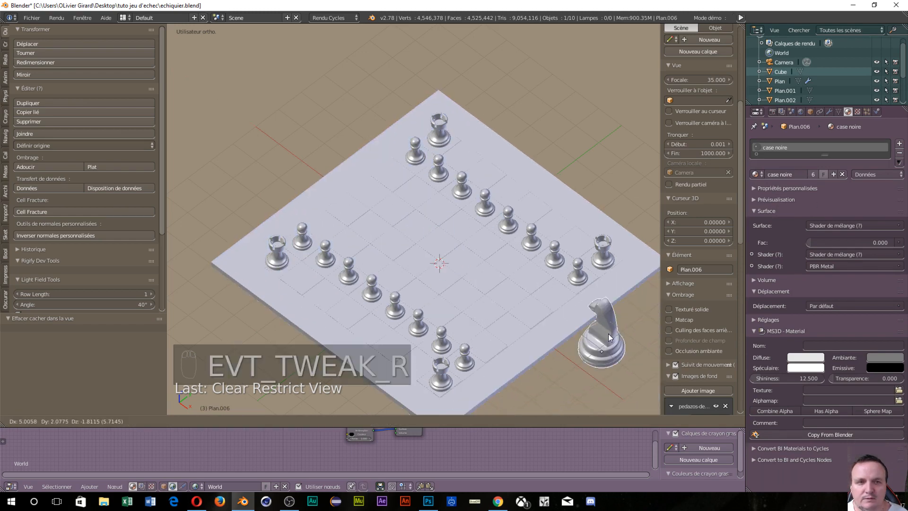
key("Escape")
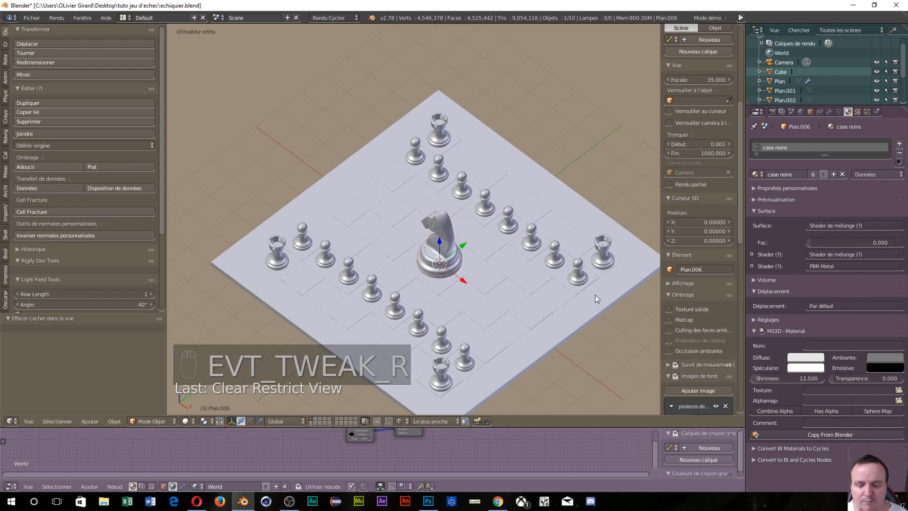
key("s")
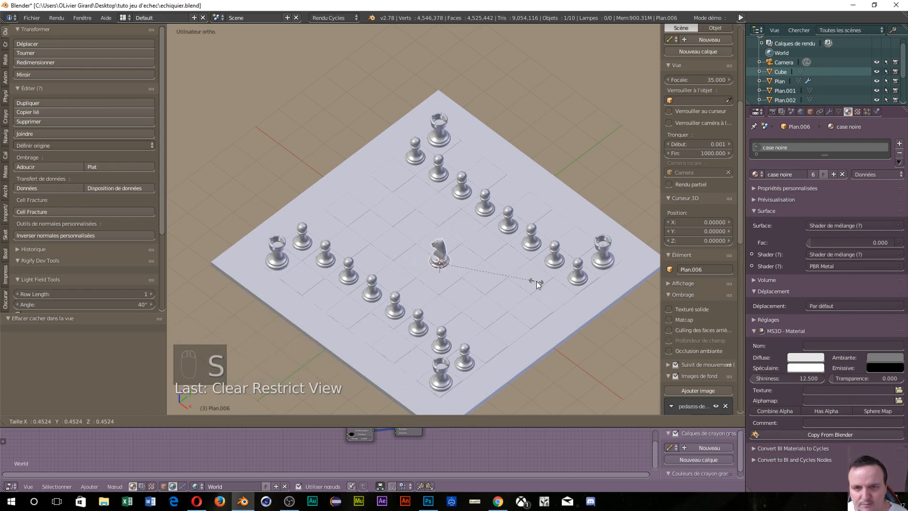
left_click(536, 281)
From the top view, move the knight about -3.569 in X and -3.540 in Y onto the corner rook.
key("KP_7")
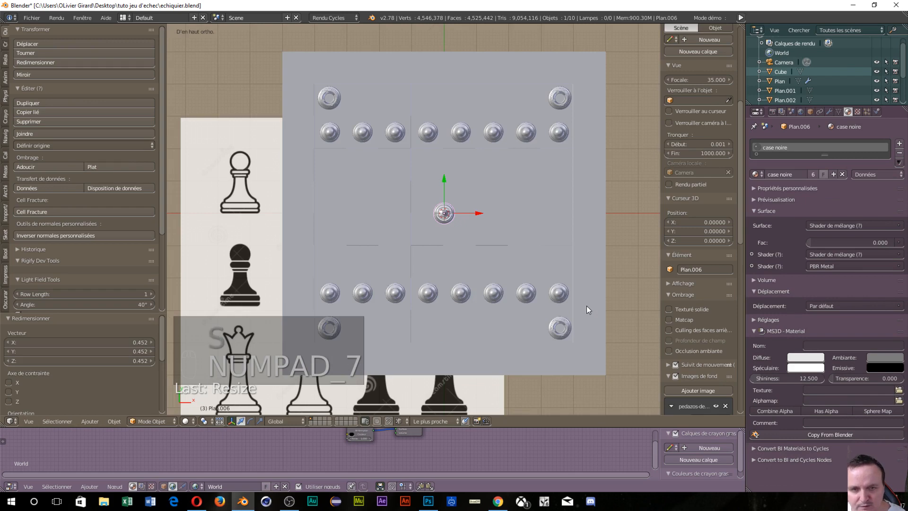
middle_click_drag(378, 205, 364, 137, "shift")
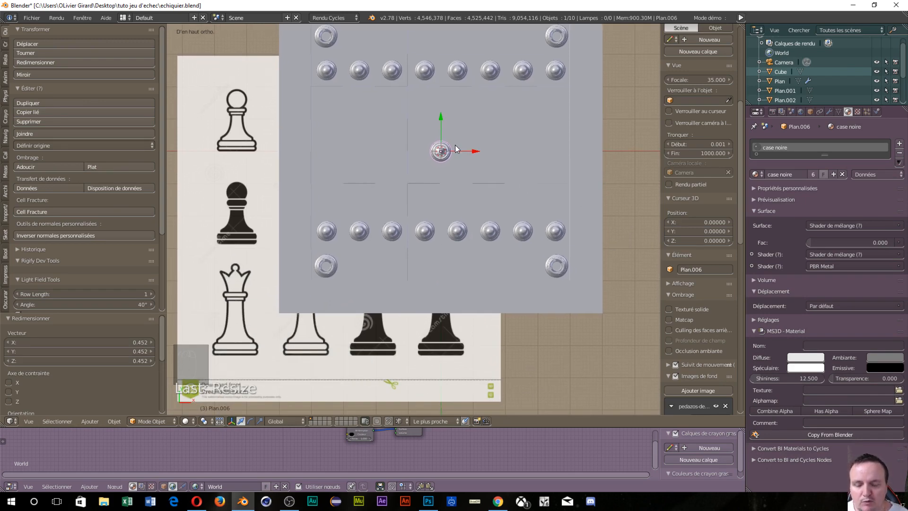
key("g")
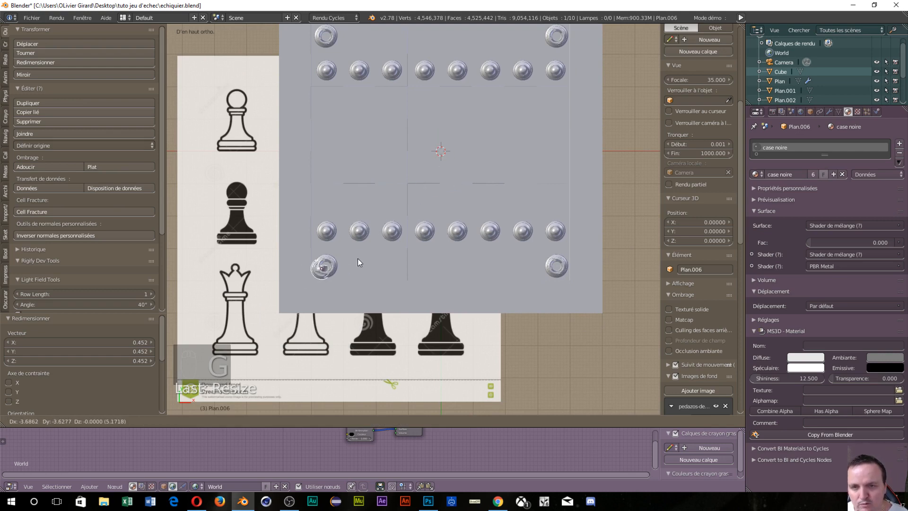
left_click(361, 255)
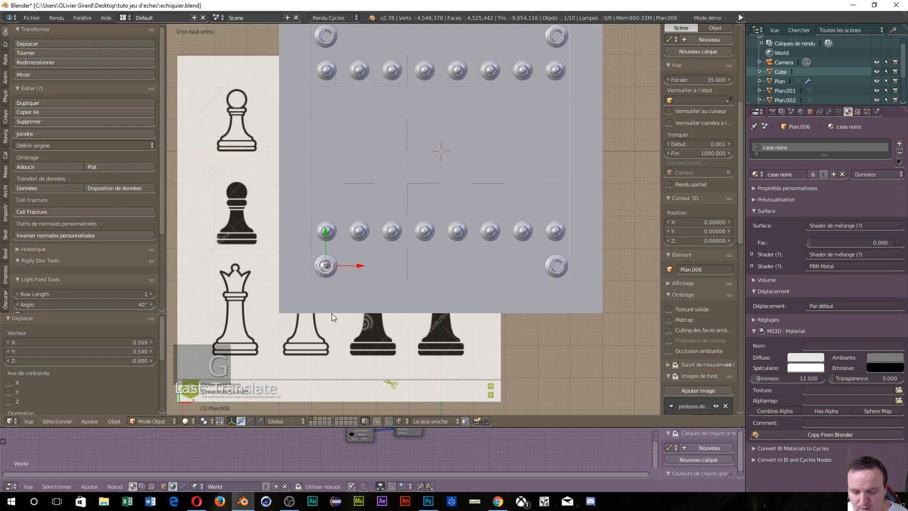
Scale the knight up uniformly by about 1.096 to match its base to the corner rook's base.
scroll(331, 227, "up", 5)
middle_click_drag(331, 220, 489, 151, "shift")
scroll(482, 211, "up", 2)
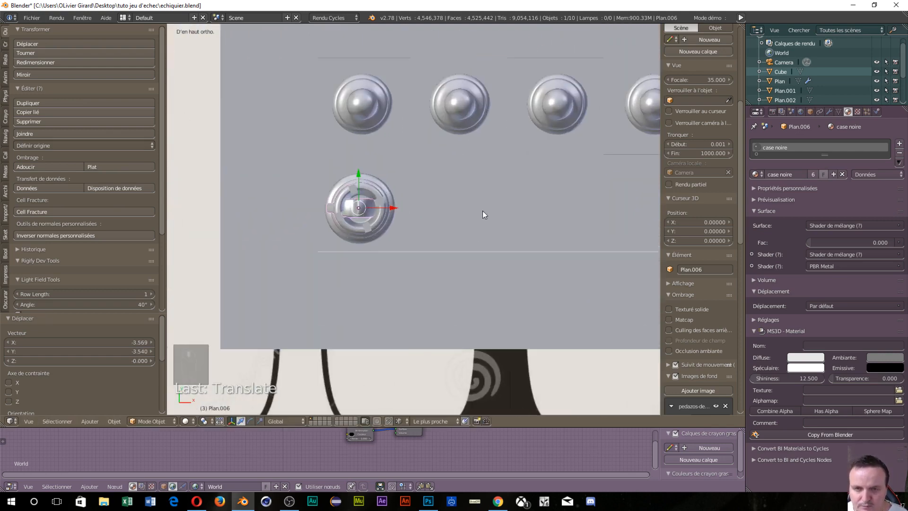
key("s")
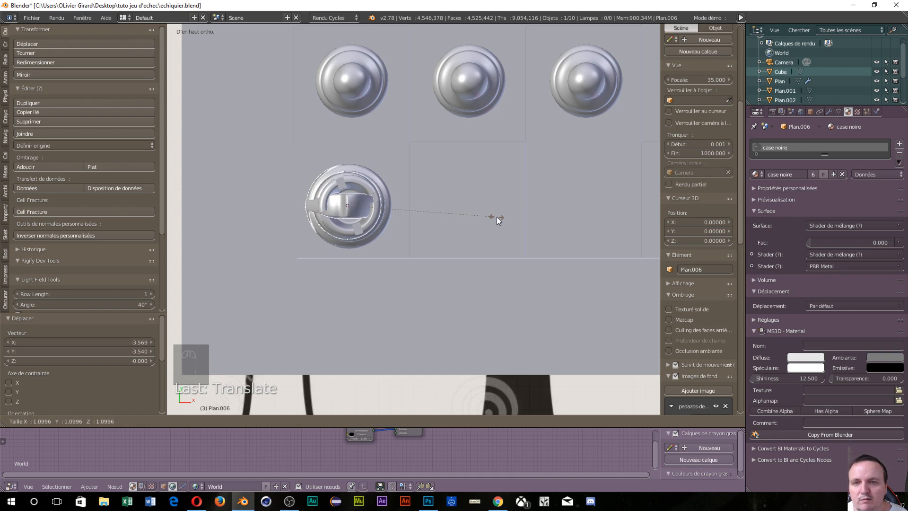
left_click(496, 217)
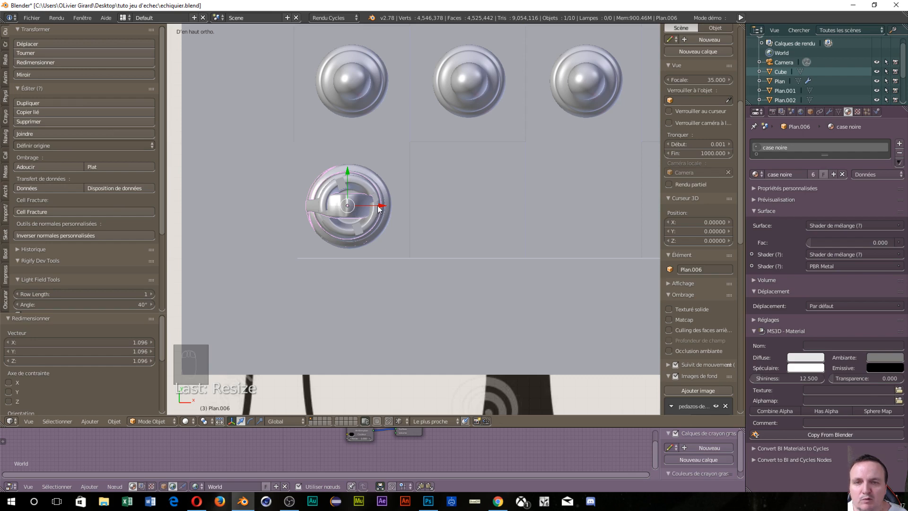
Move the knight about 1.098 along X to the square beside the rook and rotate it about -45° around Z.
left_click(396, 207)
key("g")
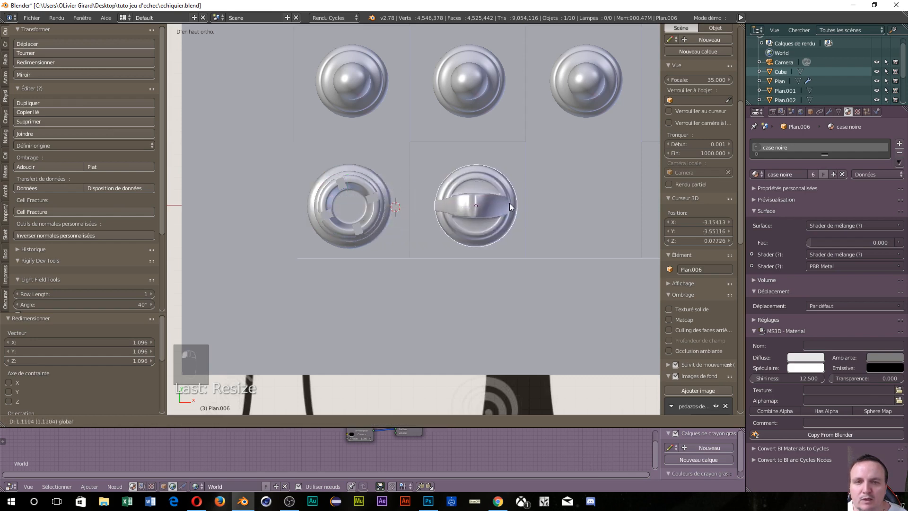
left_click(509, 203)
key("r")
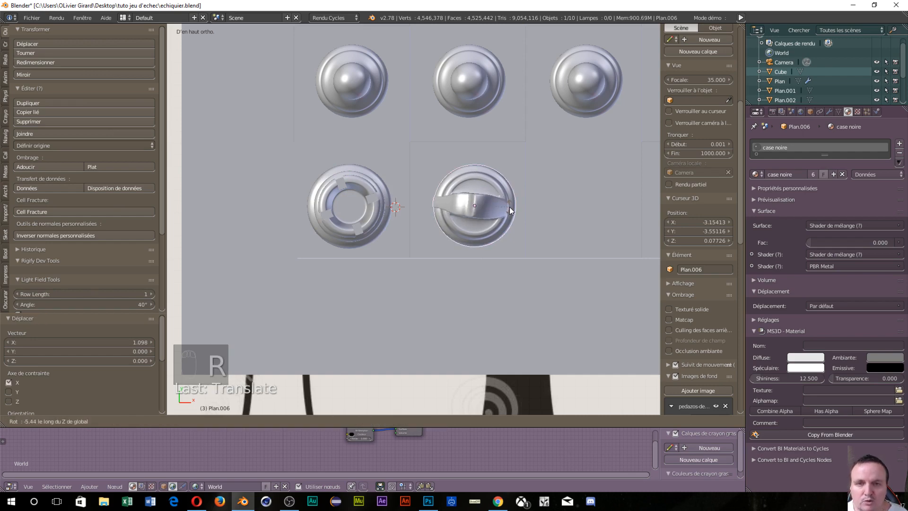
left_click(505, 233)
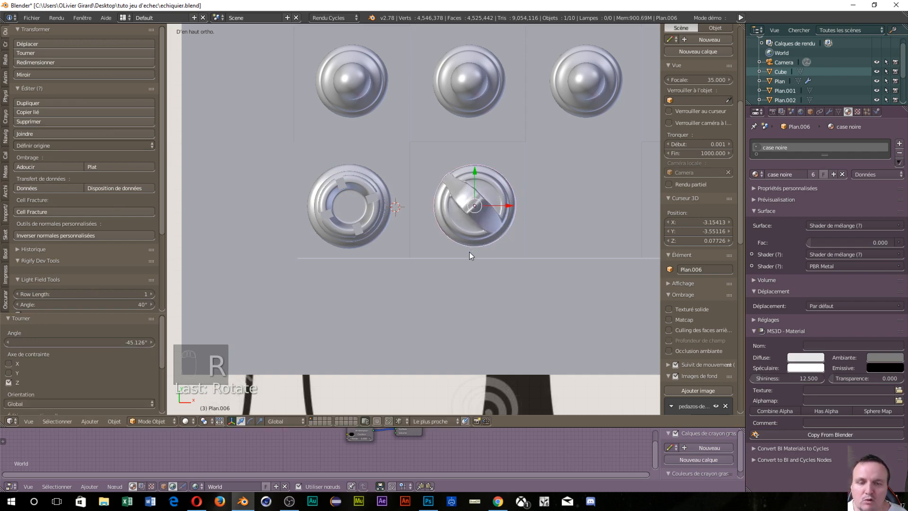
Raise the knight about 0.090 along the Z axis so its base sits on the board.
middle_click_drag(469, 252, 452, 168)
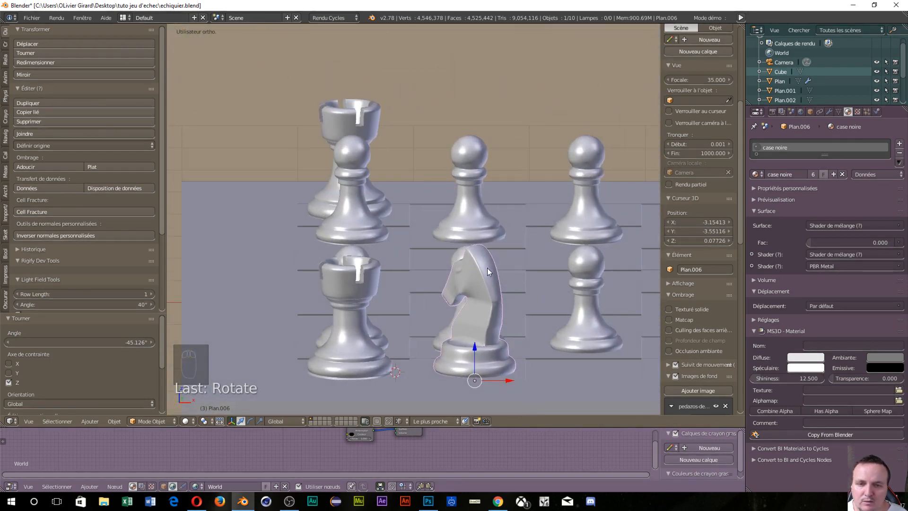
key("g")
key("z")
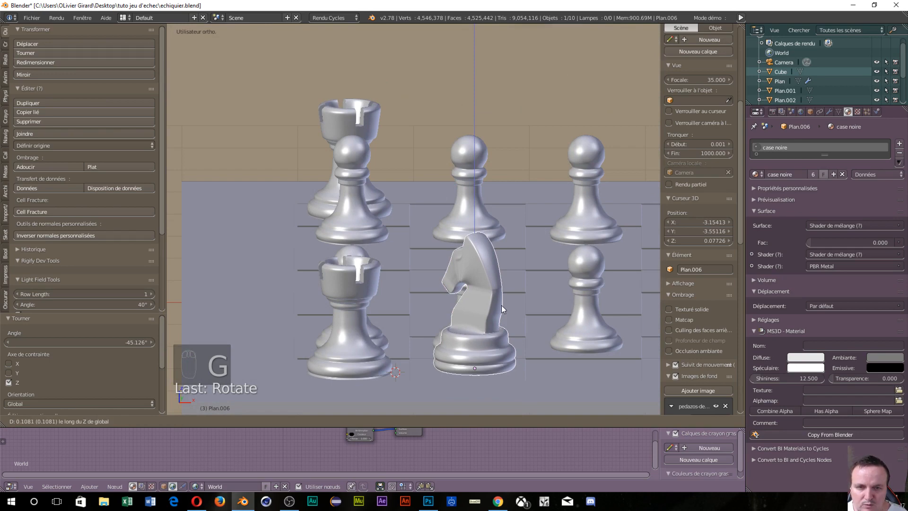
left_click(520, 370)
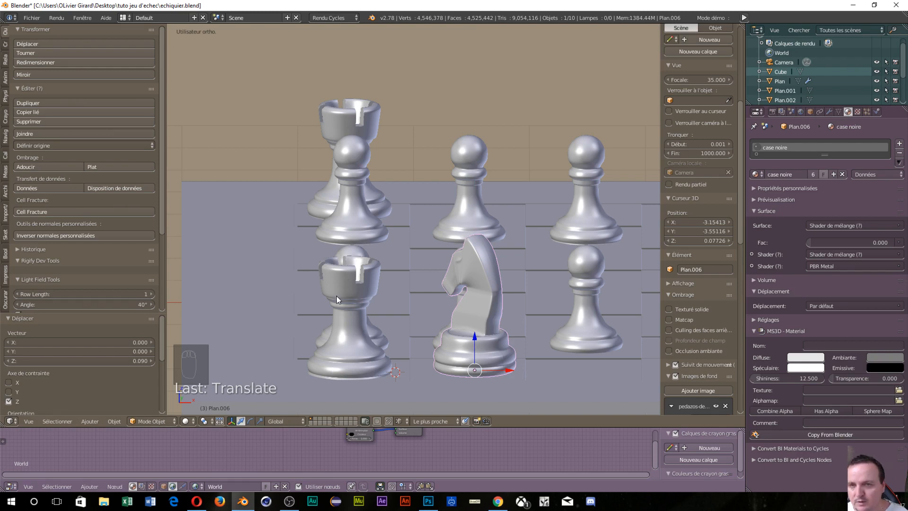
Select the corner rook beside the knight and try to raise it along the Z axis.
right_click(342, 323)
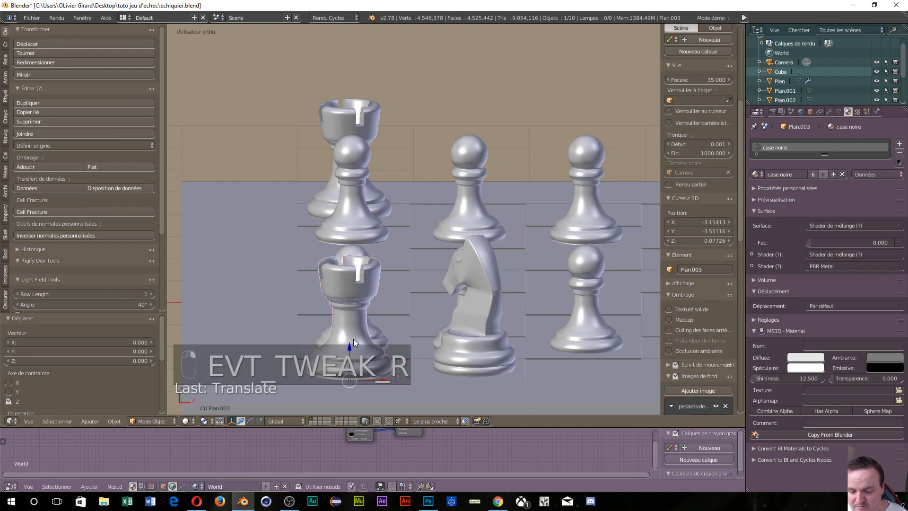
key("g")
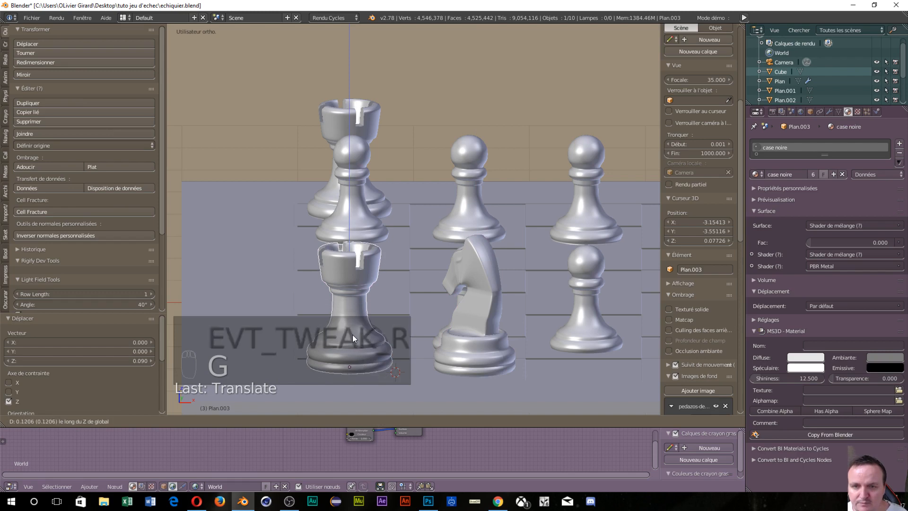
left_click(400, 364)
middle_click_drag(400, 364, 419, 362)
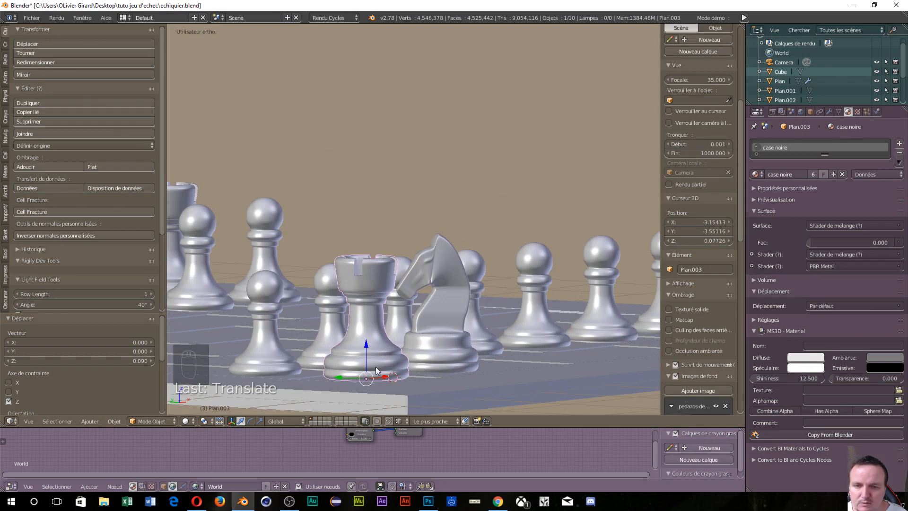
scroll(375, 367, "up", 1)
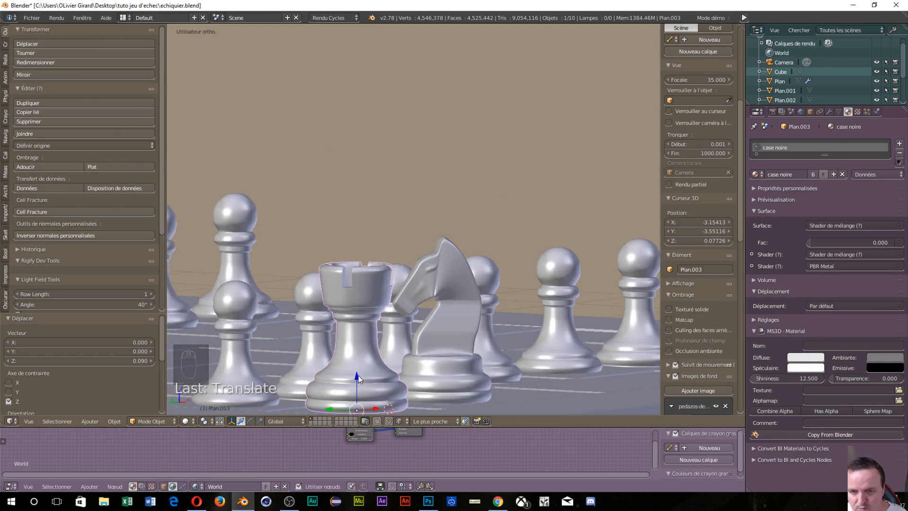
Lower the corner rook about 0.584 along Z, then raise it about 0.511 to seat its base on the board.
left_click_drag(359, 374, 312, 40)
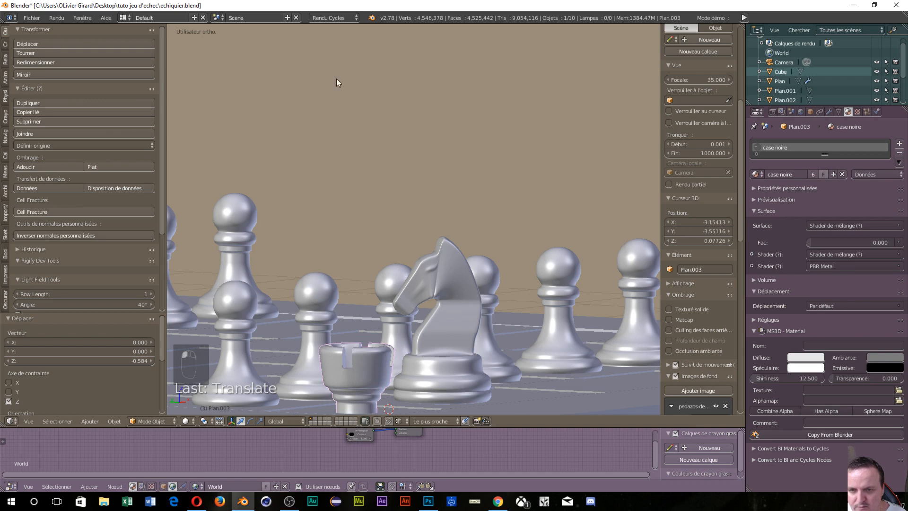
scroll(365, 248, "down", 5)
scroll(382, 345, "up", 5)
middle_click_drag(370, 341, 308, 412)
scroll(326, 352, "up", 10)
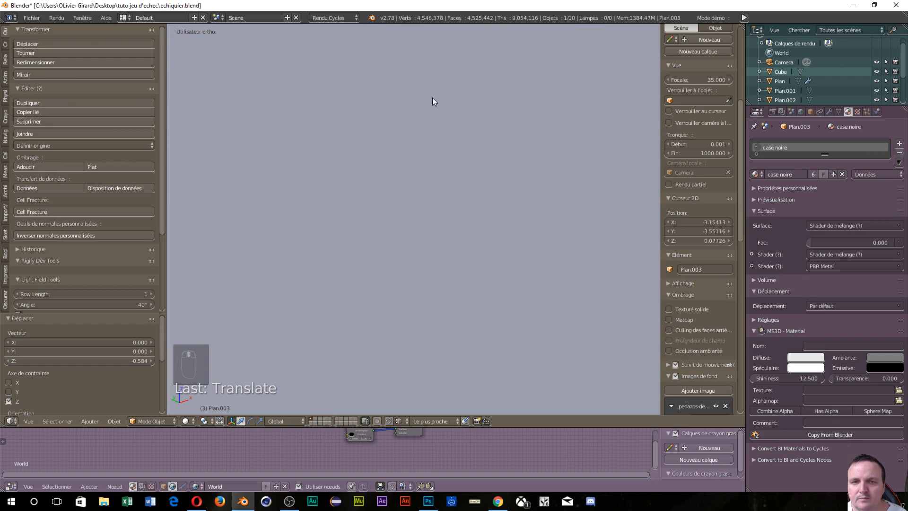
key("KP_Decimal")
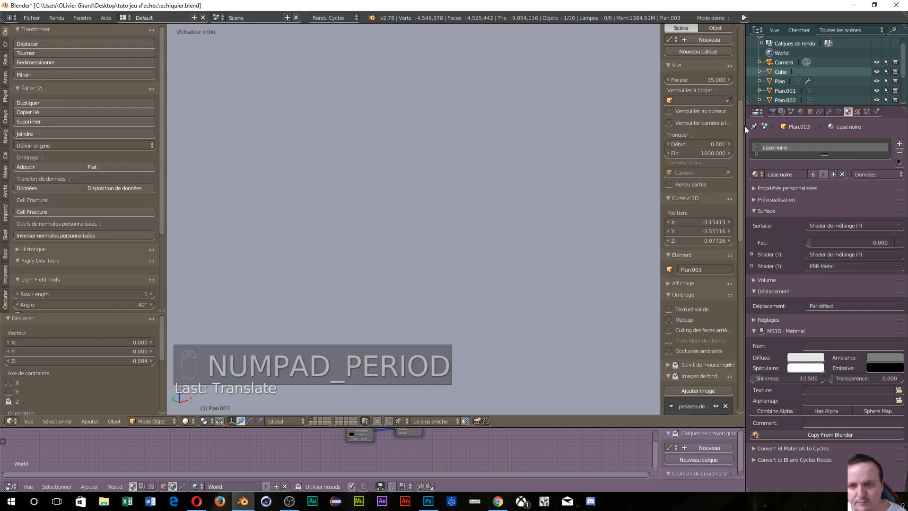
key("KP_Decimal")
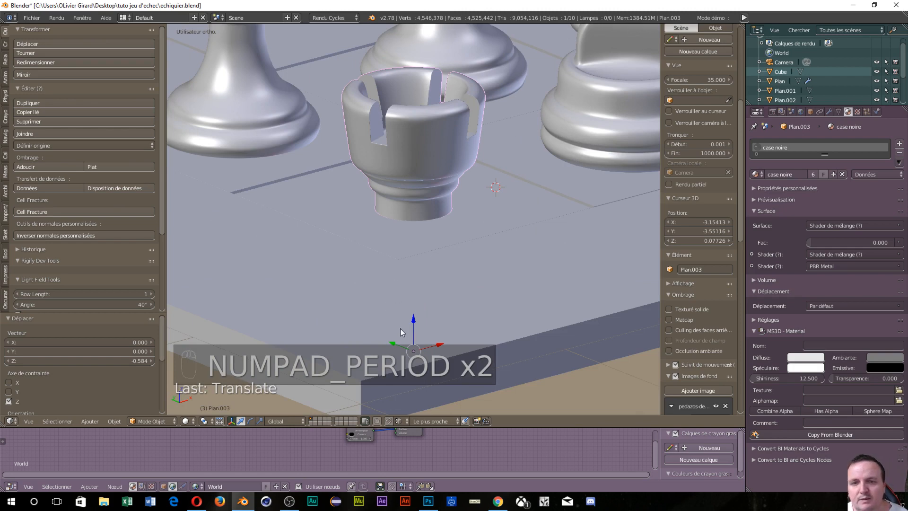
key("g")
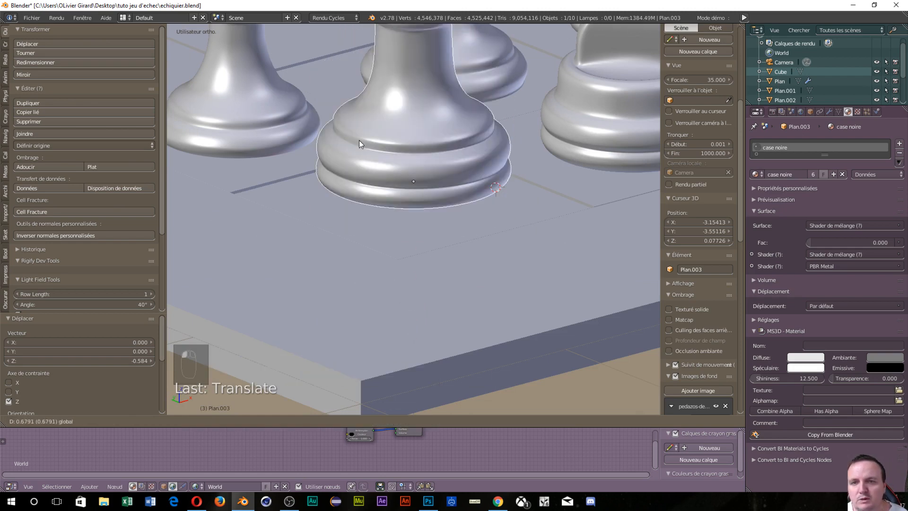
left_click(283, 176)
scroll(322, 170, "down", 3)
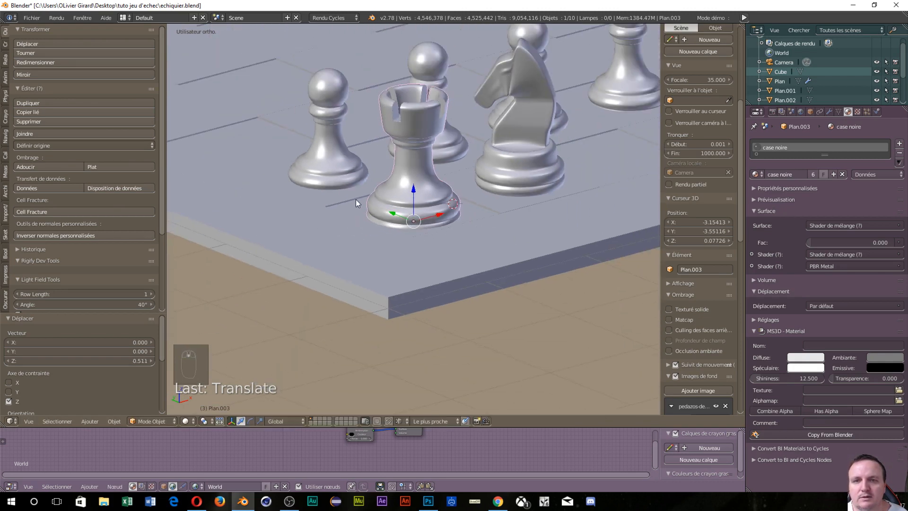
Raise the corner rook about 0.059 along the Z axis to bring its base up onto the board.
key("g")
key("z")
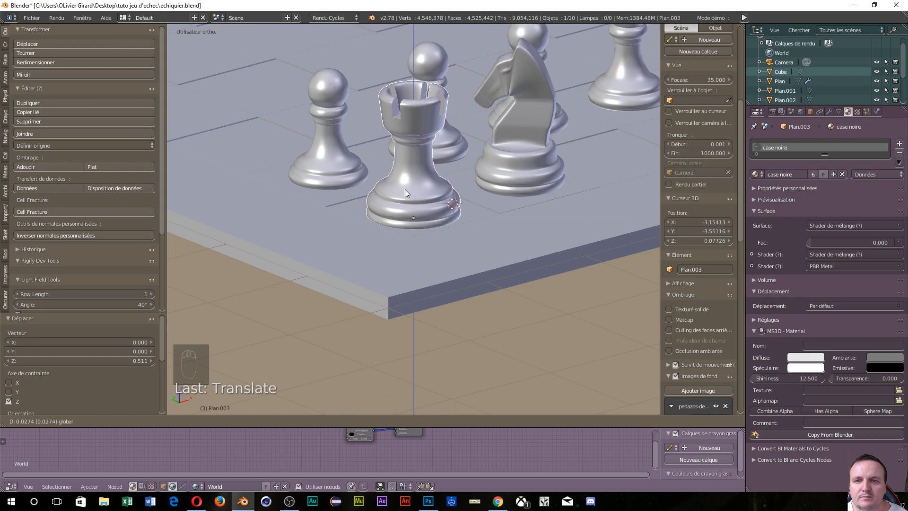
left_click(404, 186)
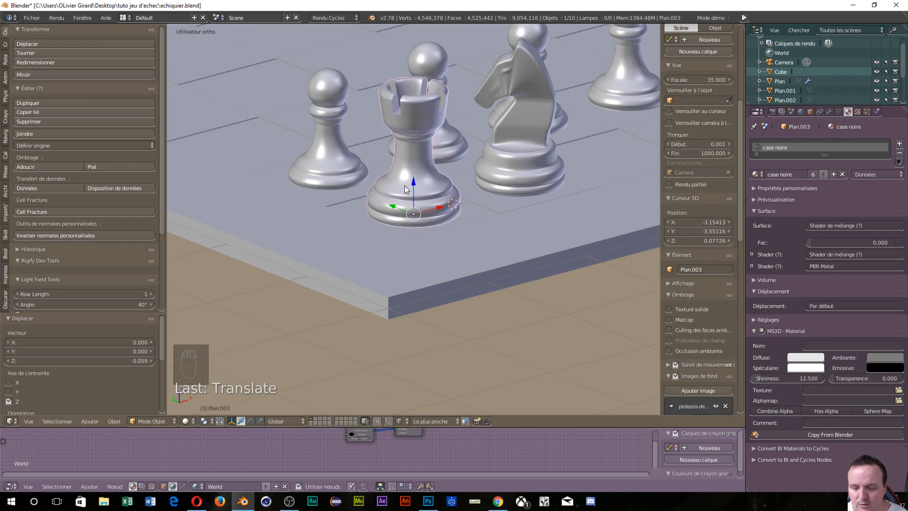
Set the snapping element to Face and nudge the corner rook about 0.001 along the Z axis.
left_click(400, 420)
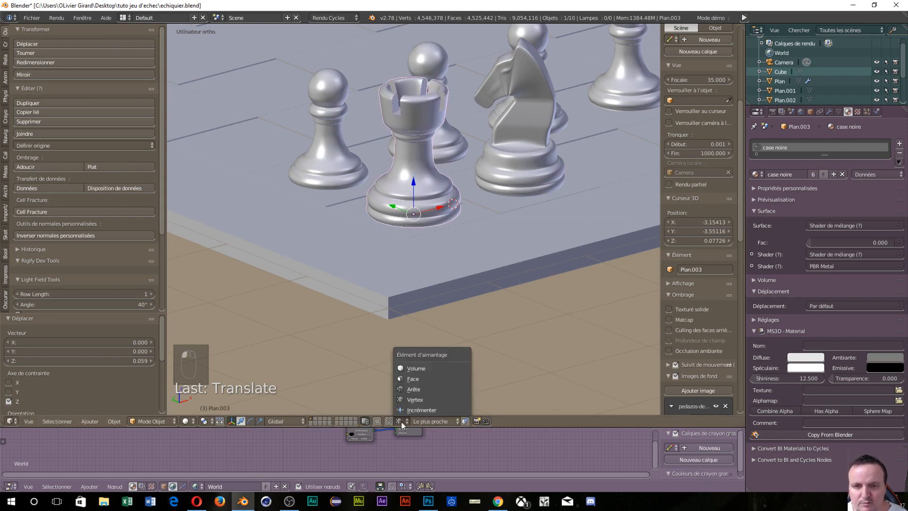
left_click(411, 378)
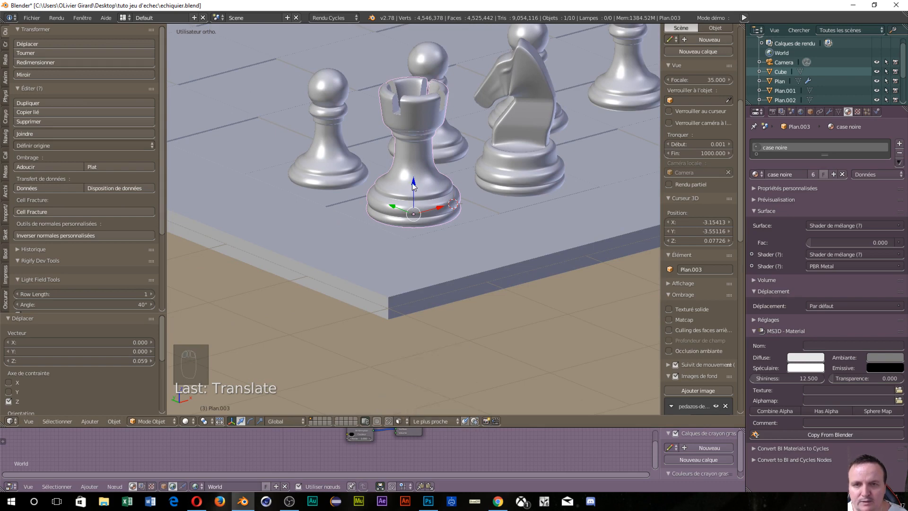
left_click_drag(413, 182, 359, 212)
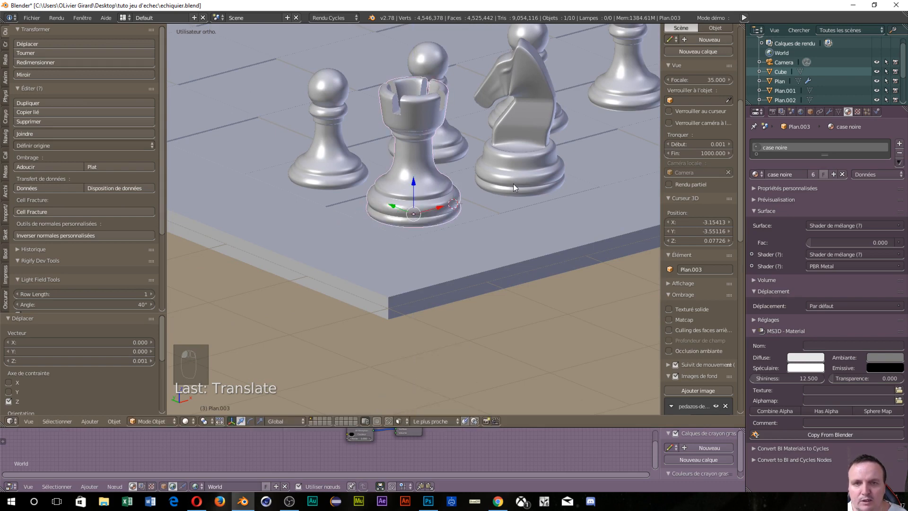
Inspect the whole chessboard in rendered shading, and return to solid shading.
scroll(500, 191, "down", 4)
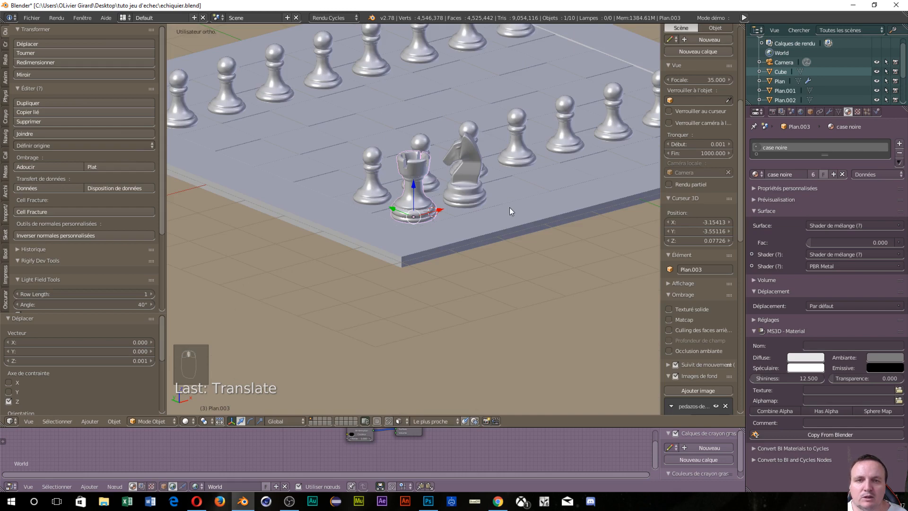
middle_click_drag(509, 207, 525, 194)
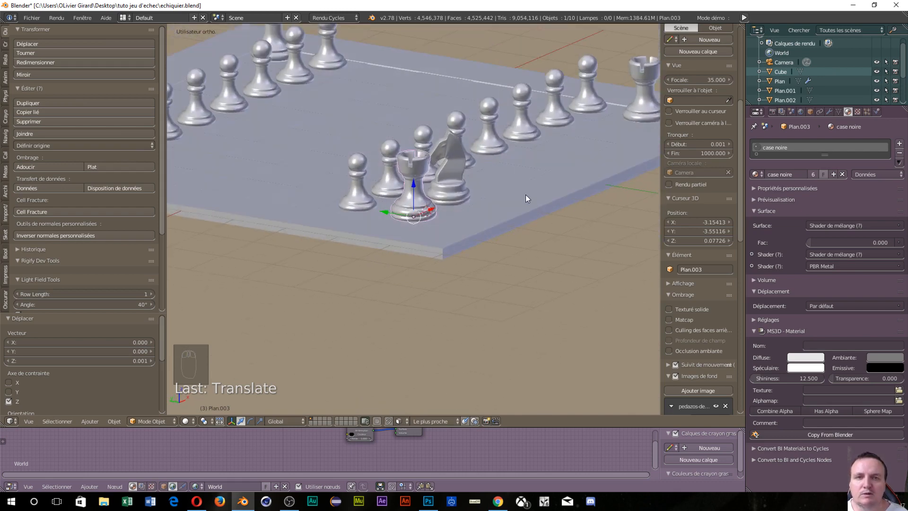
scroll(526, 195, "down", 3)
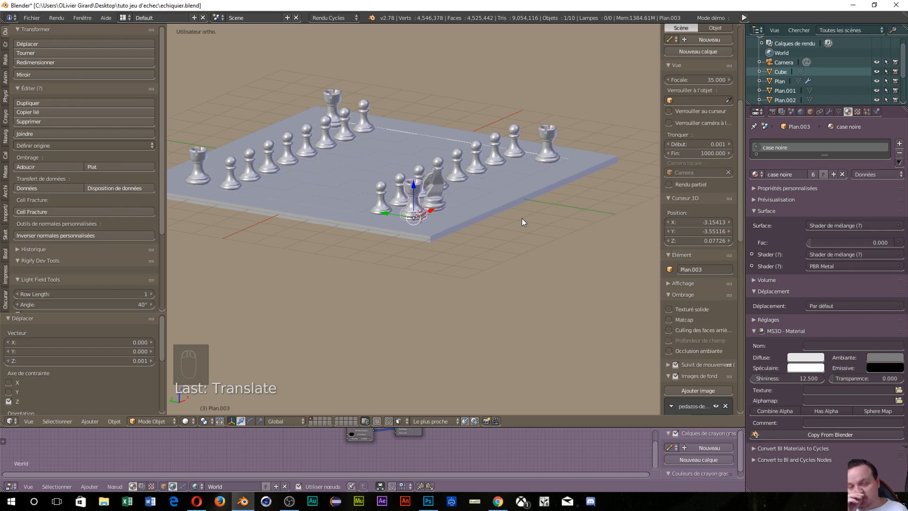
key("shift+z")
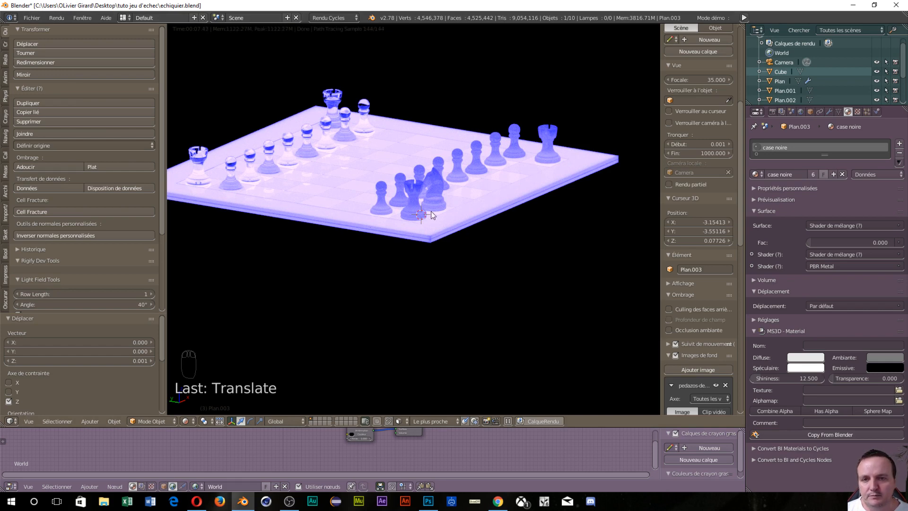
key("shift+z")
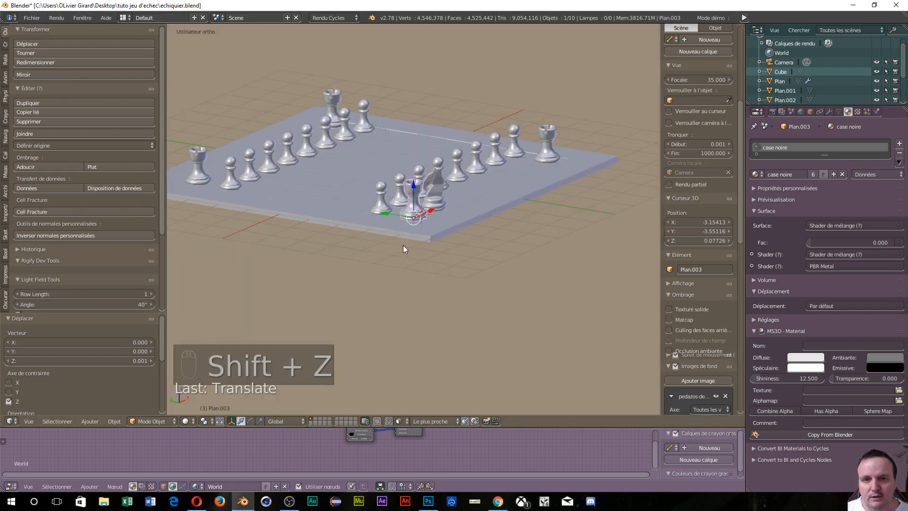
Duplicate the knight and move the copy about 4.973 along X to the square beside the other rook in that row.
right_click(436, 202)
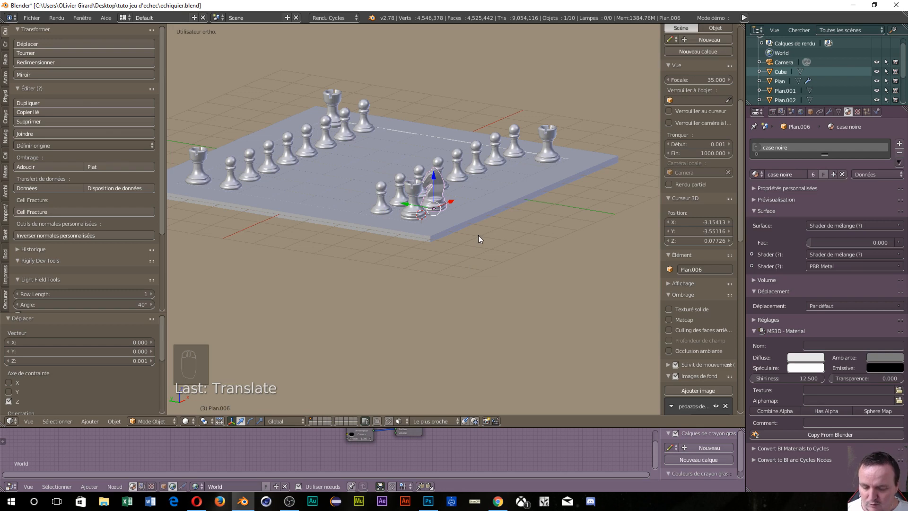
key("shift+d")
key("x")
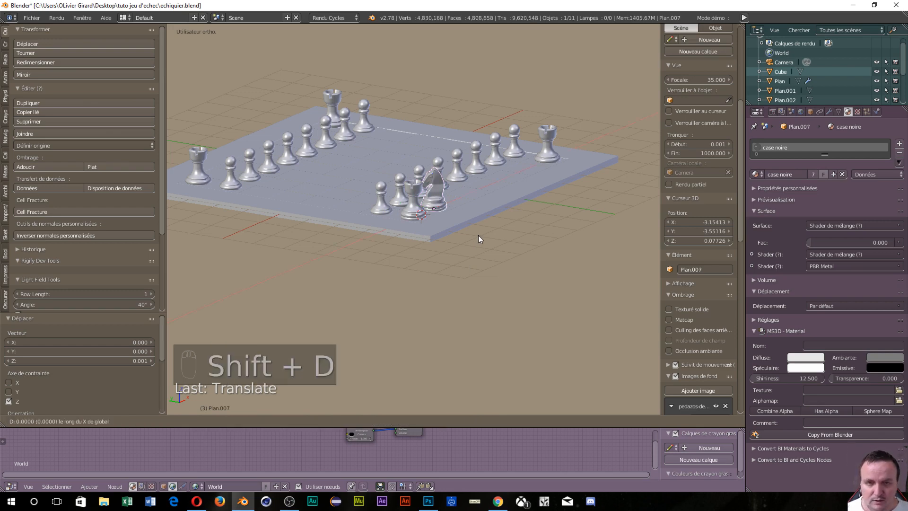
right_click(576, 202)
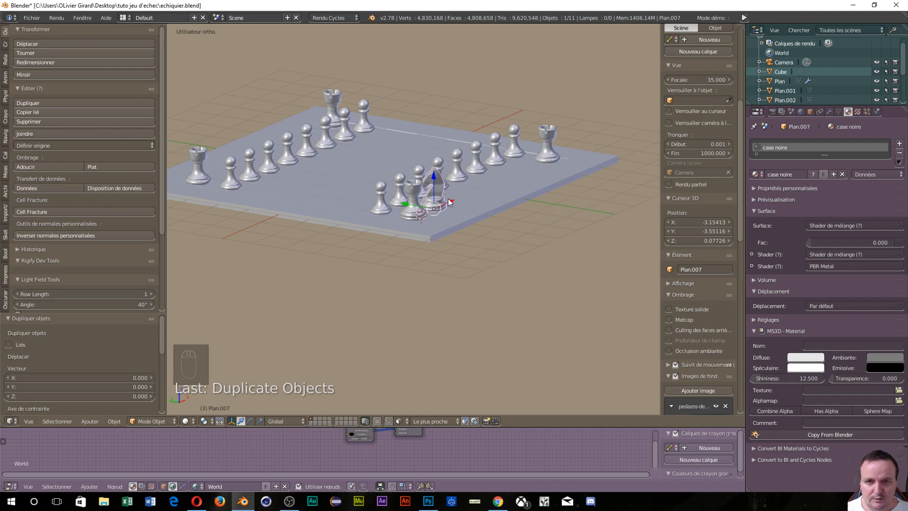
key("g")
left_click_drag(542, 158, 542, 159)
Rotate the duplicated knight about -63° around the Z axis.
middle_click_drag(558, 200, 465, 301)
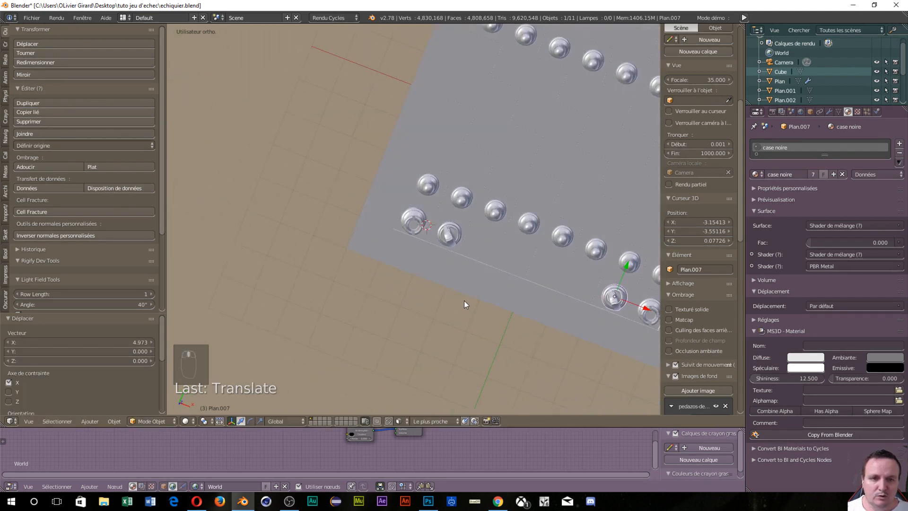
middle_click_drag(522, 289, 515, 270)
key("r")
key("z")
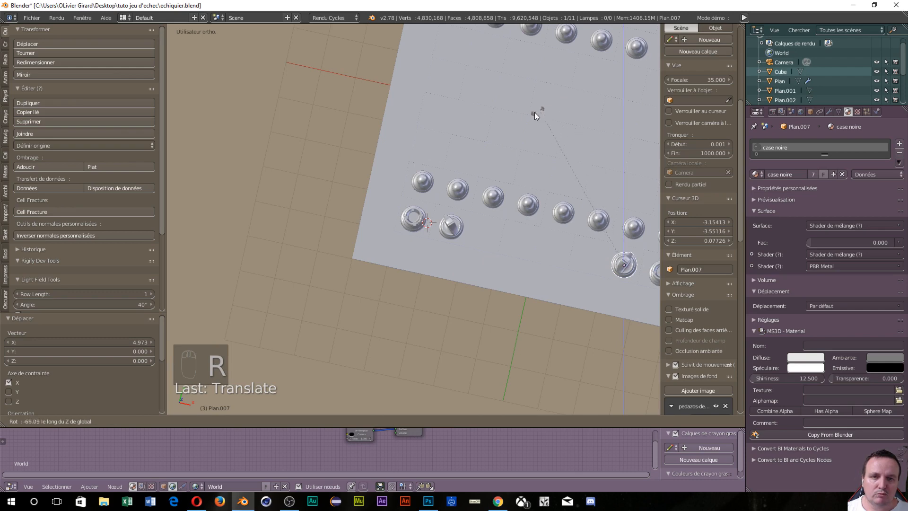
left_click(528, 122)
middle_click_drag(530, 124, 427, 187)
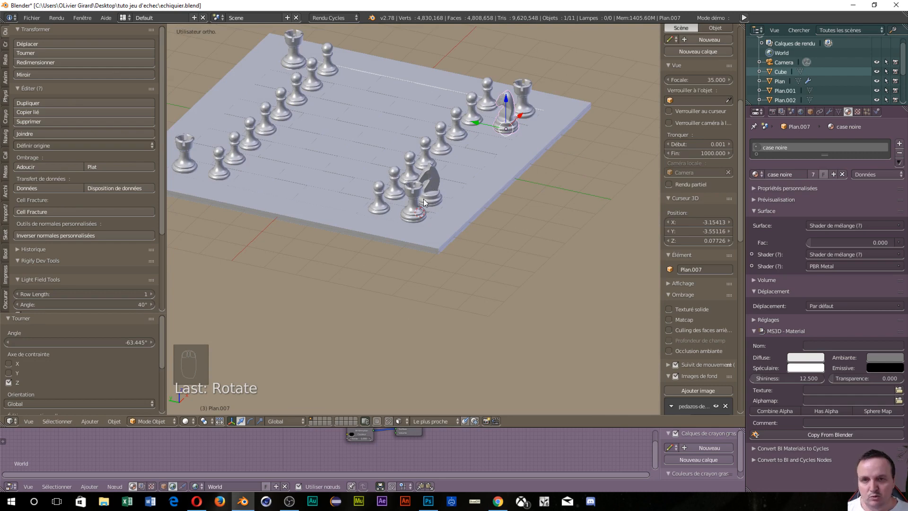
Select both knights, duplicate them and move the copies about 7.142 along Y to the opposite back row.
right_click(425, 202, "shift")
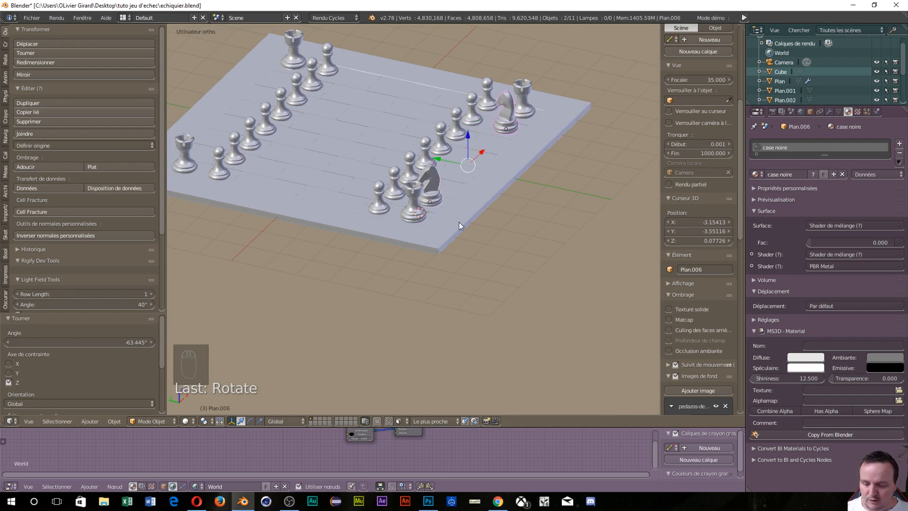
key("shift+d")
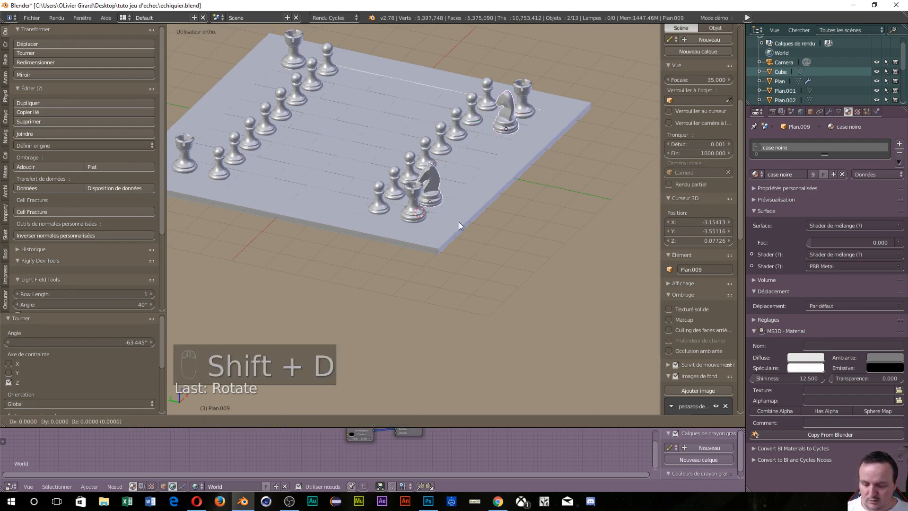
key("y")
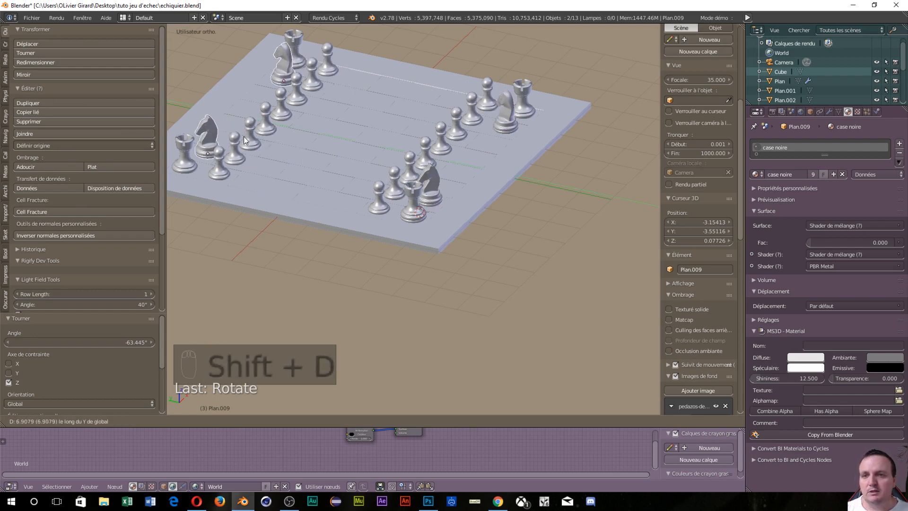
left_click(237, 136)
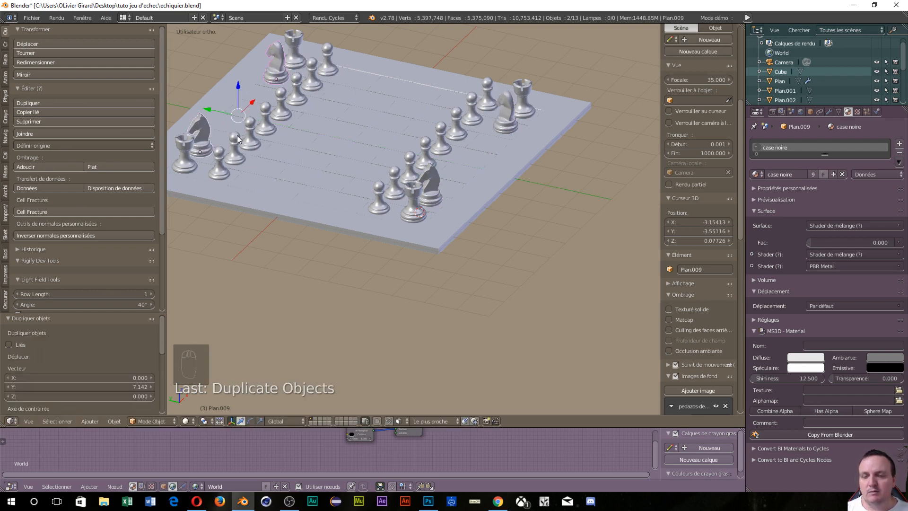
Rotate the two copied knights together 180° around the Z axis so they face the other side.
type("rz")
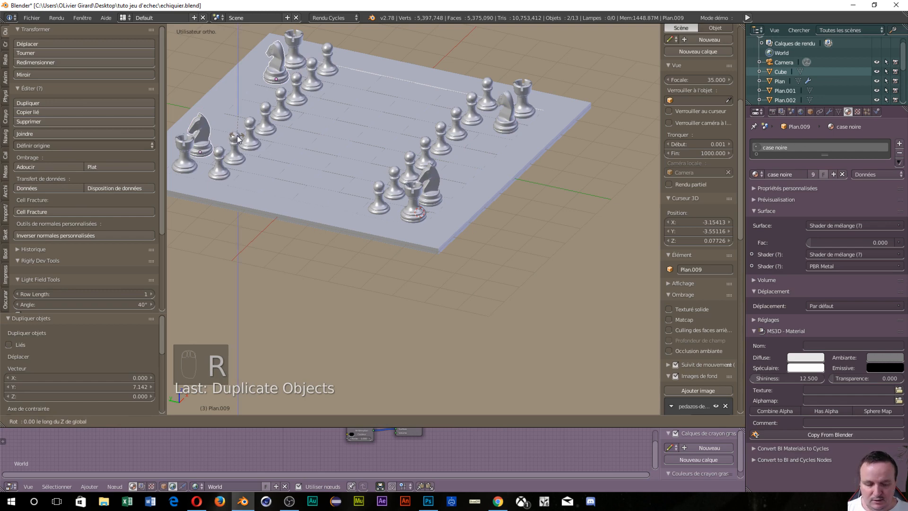
type("180")
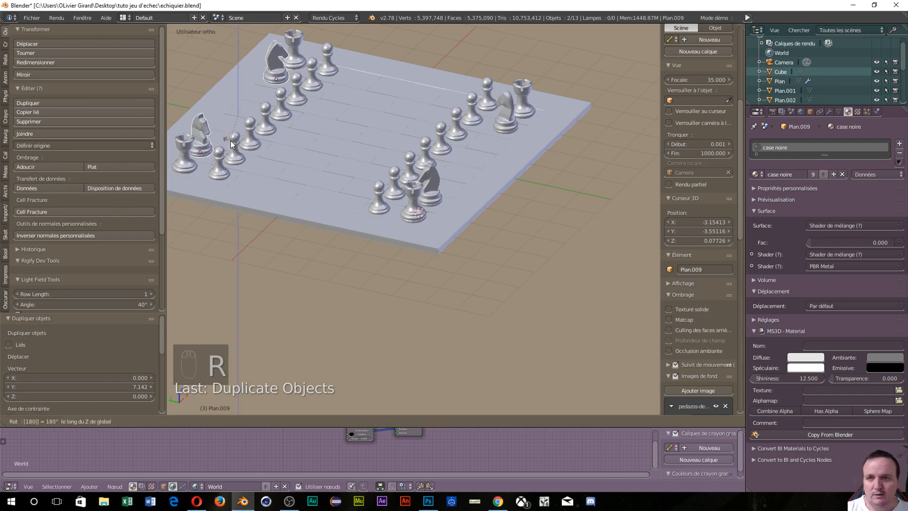
left_click(231, 140)
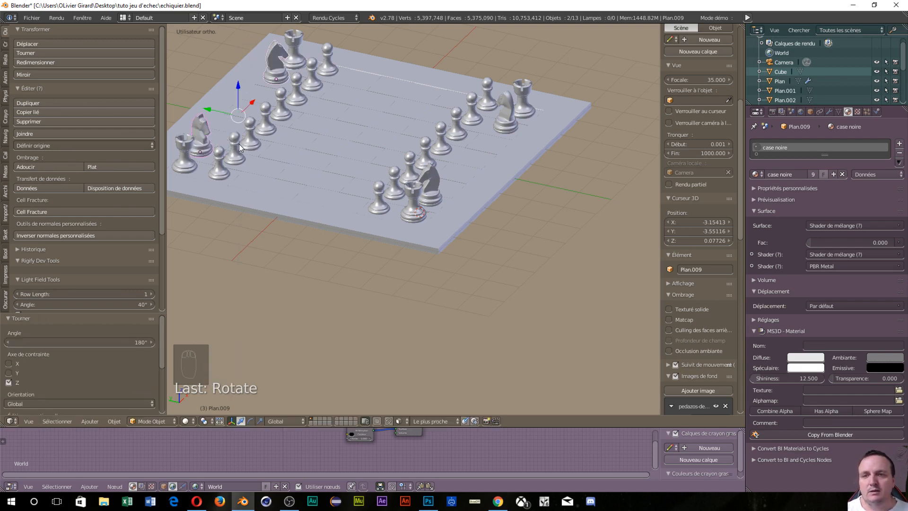
Assign the "case blanche" material to each of the two copied knights, checking them in rendered shading.
left_click(755, 174)
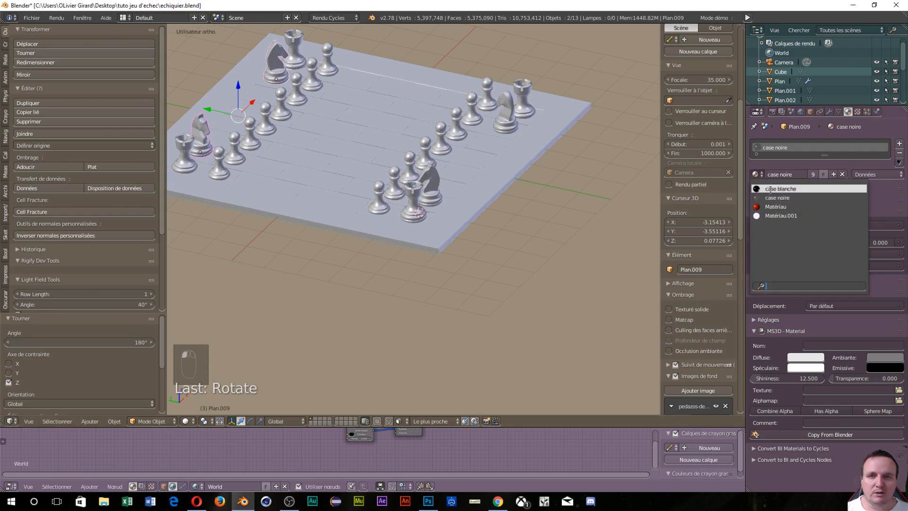
left_click(771, 189)
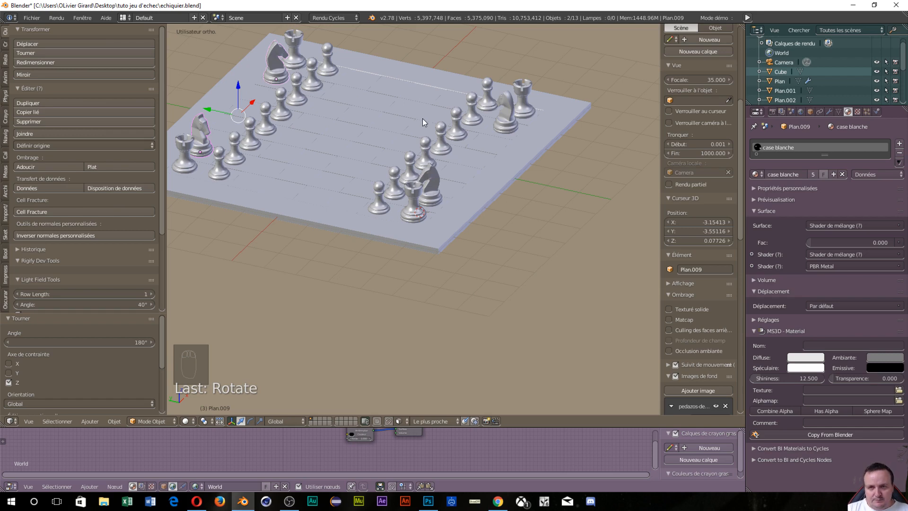
key("shift+z")
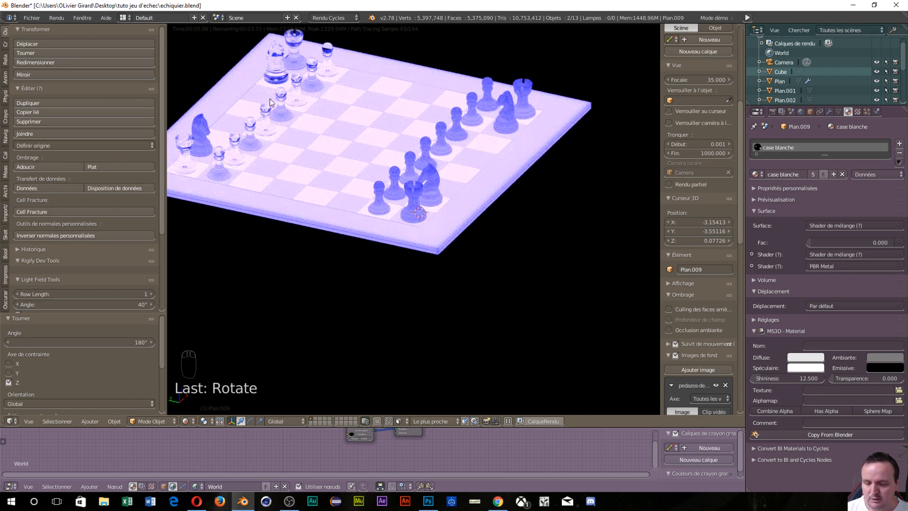
key("shift+z")
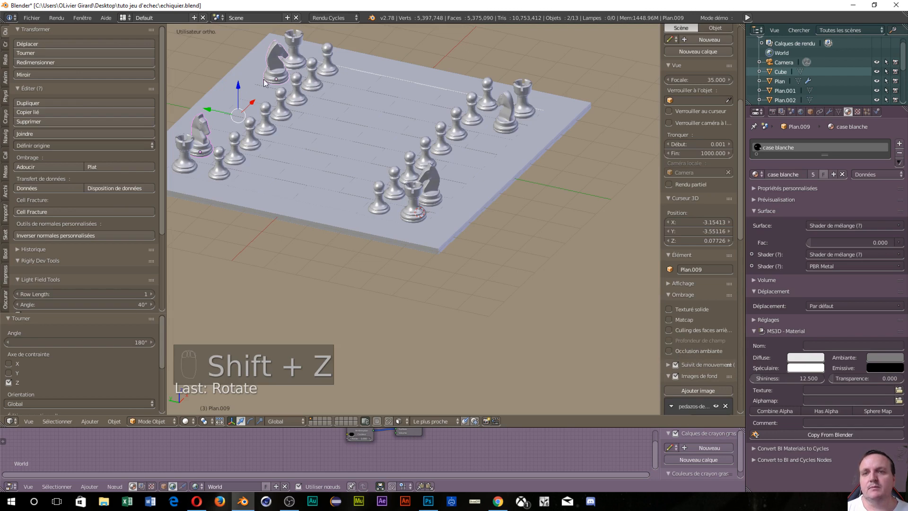
right_click(200, 132)
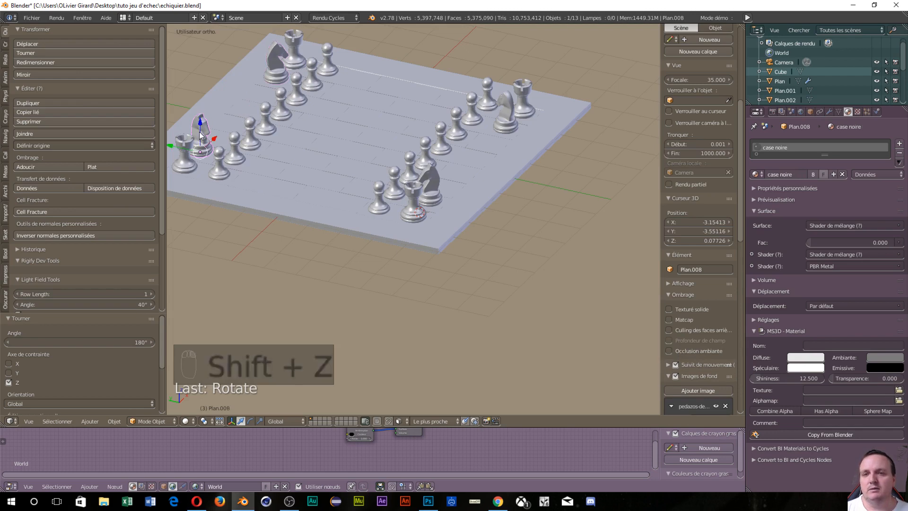
left_click(760, 174)
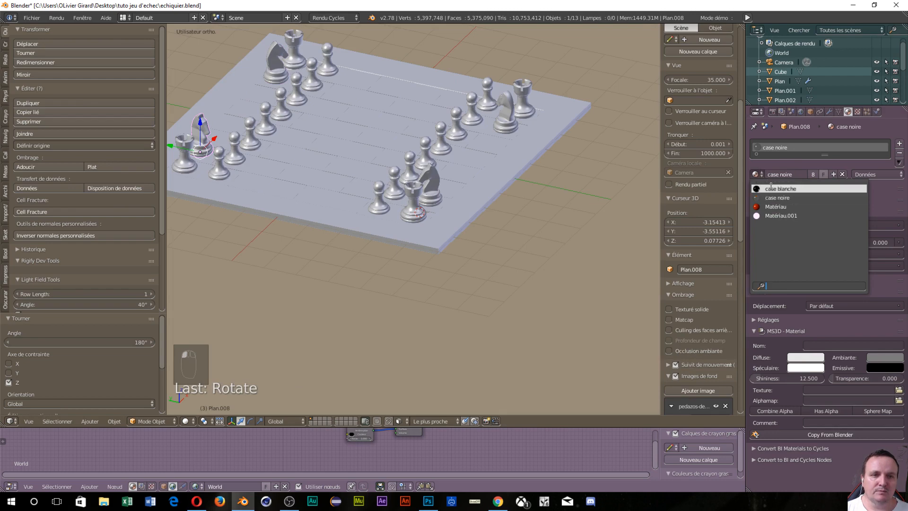
left_click(770, 188)
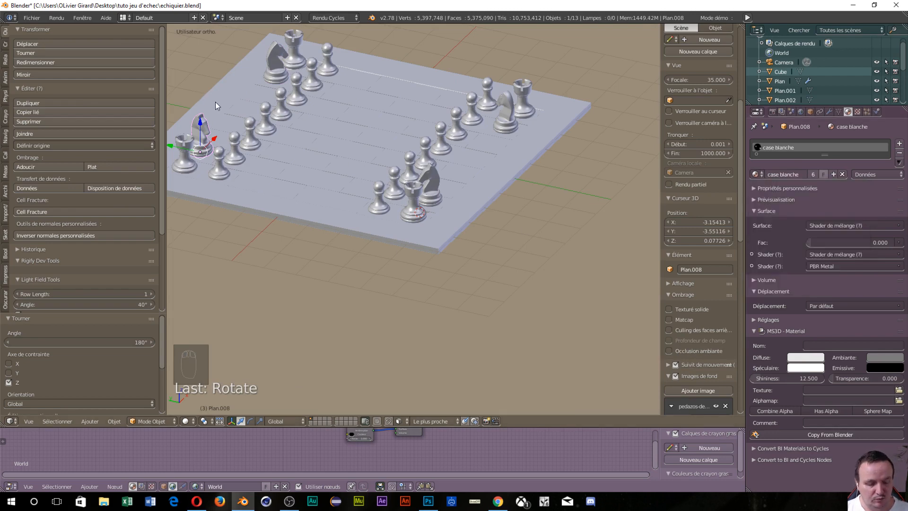
Look through the scene camera and preview the chessboard in rendered shading.
key("KP_0")
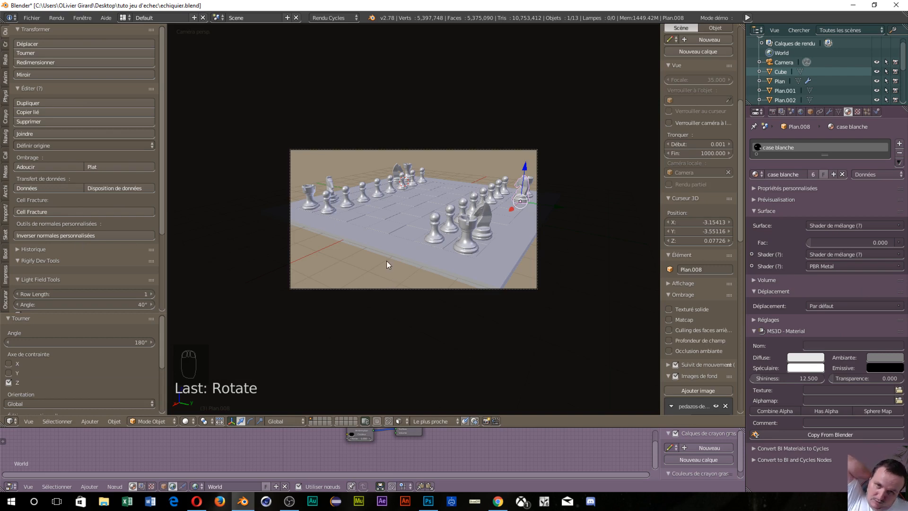
key("shift+z")
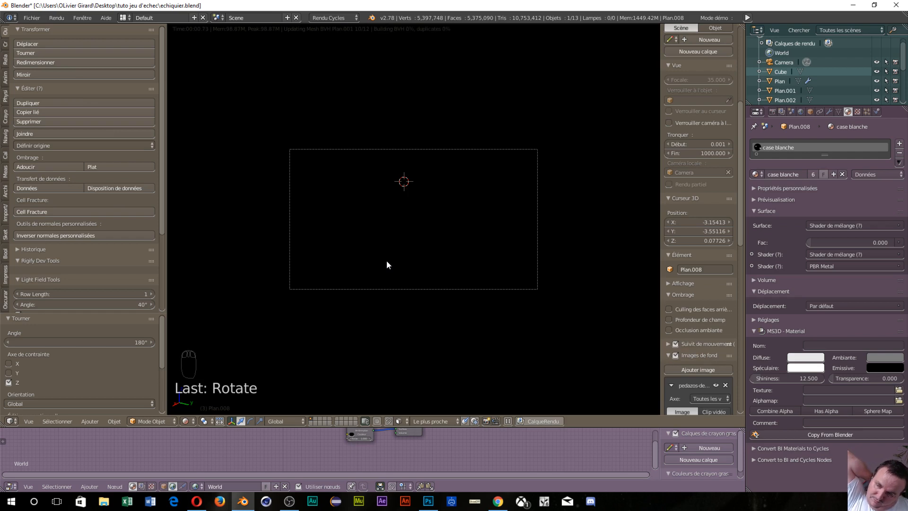